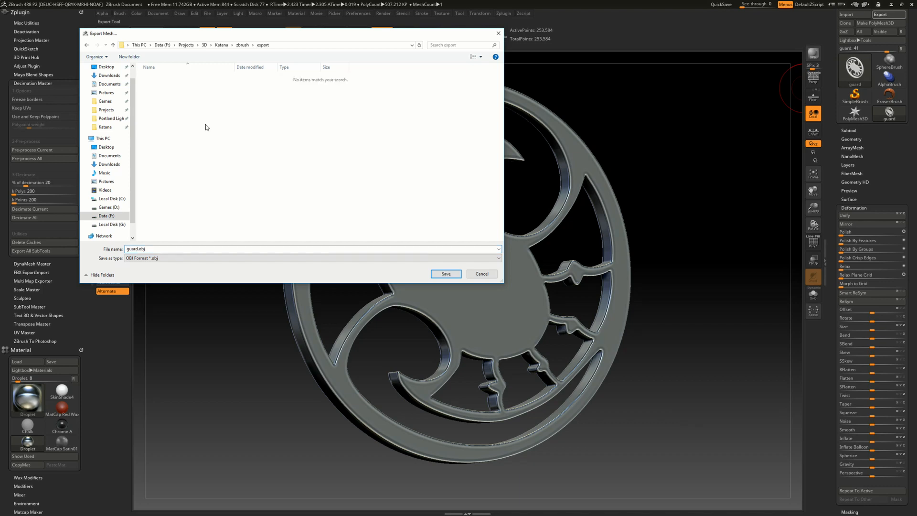
- Export the decimated guard mesh as guard_high.obj into the Katana project's zbrush export folder
click(166, 250)
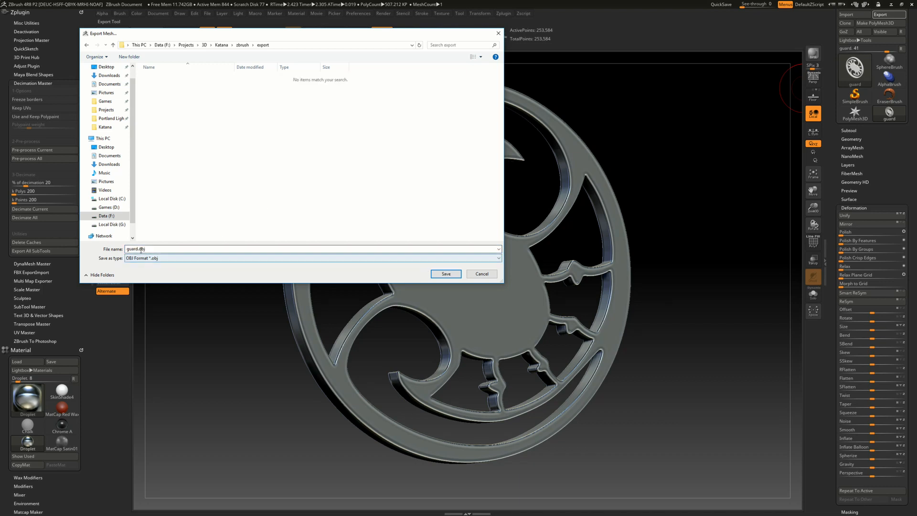
double_click(245, 242)
key(Left)
key(Left)
key(Left)
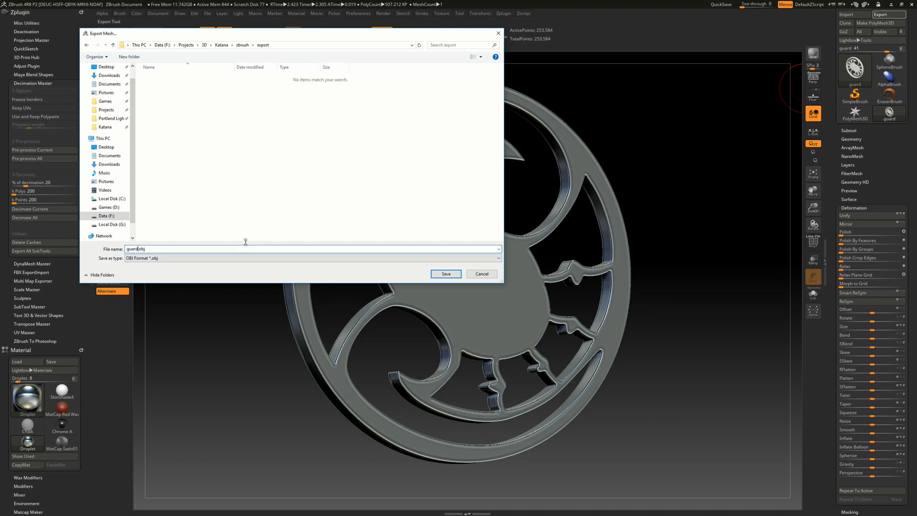
text(_high)
key(Return)
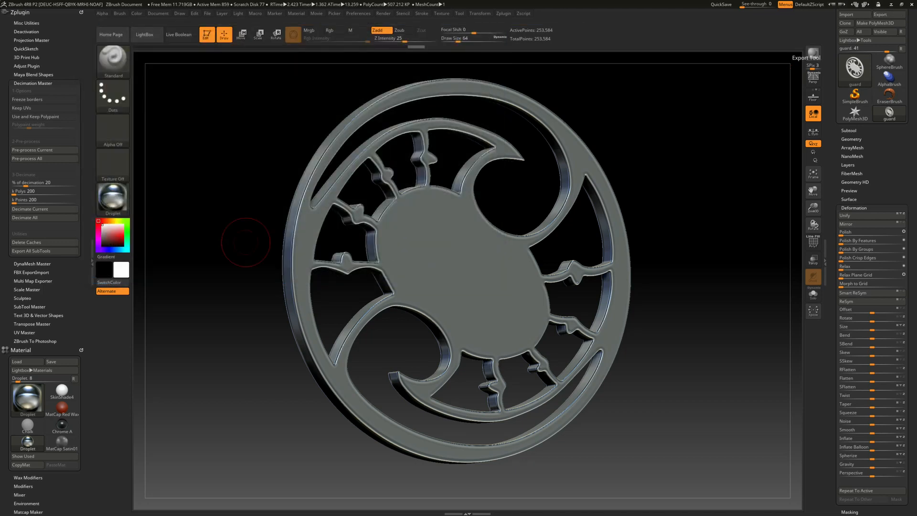
- Switch to 3ds Max and rename the guard mesh with the visible triangulated topology to exp_zbrush
key(alt+Tab)
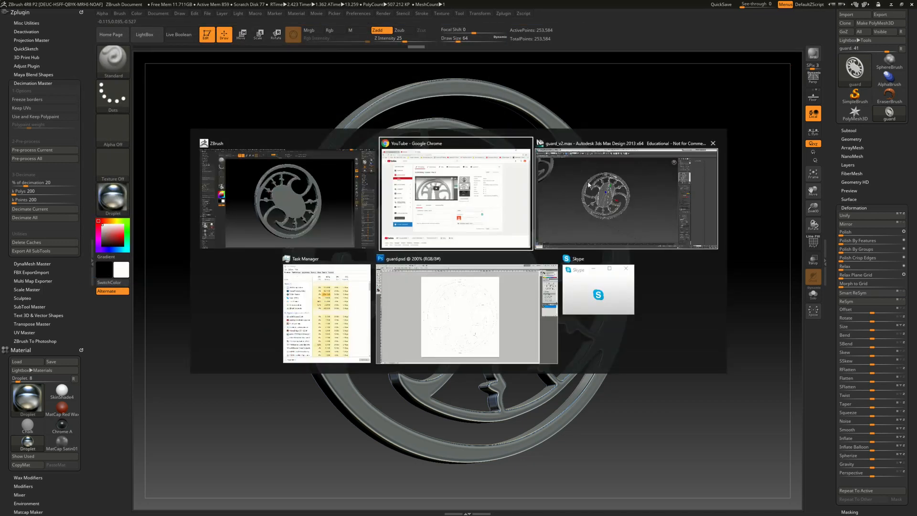
scroll(497, 193, down, 4)
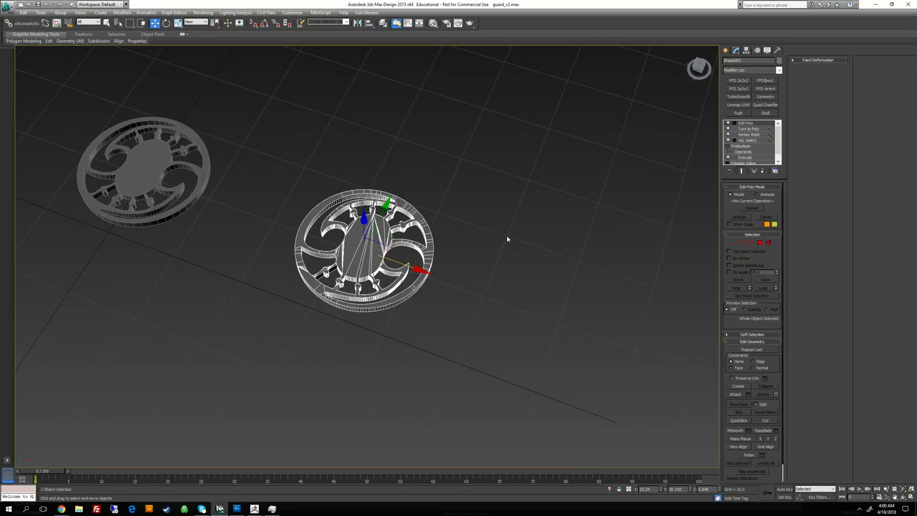
click(381, 170)
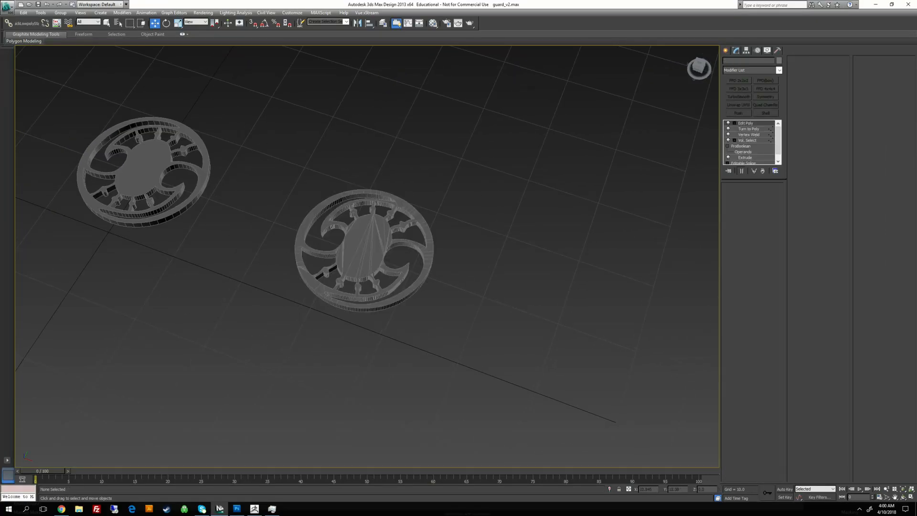
click(406, 210)
right_click(462, 166)
click(509, 279)
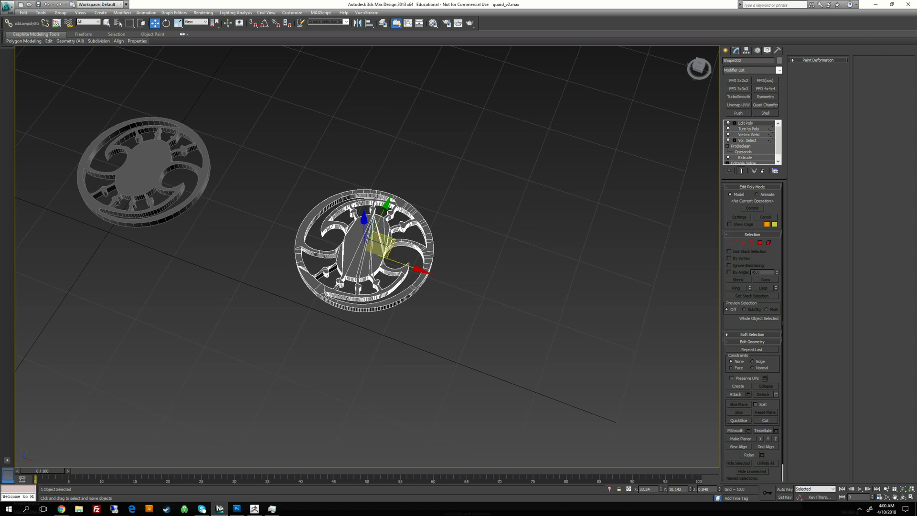
click(747, 62)
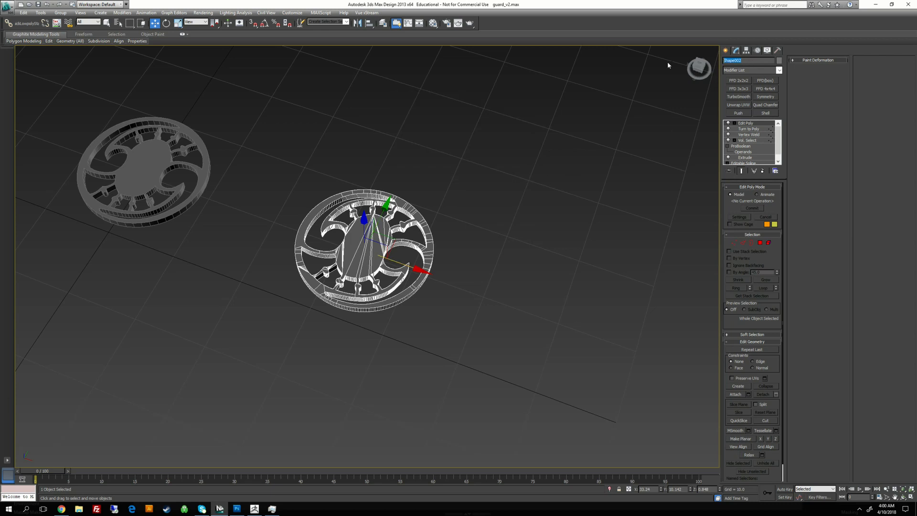
text(exp_zbrush)
- Hide the selected exp_zbrush guard mesh, leaving only the other guard visible
right_click(478, 148)
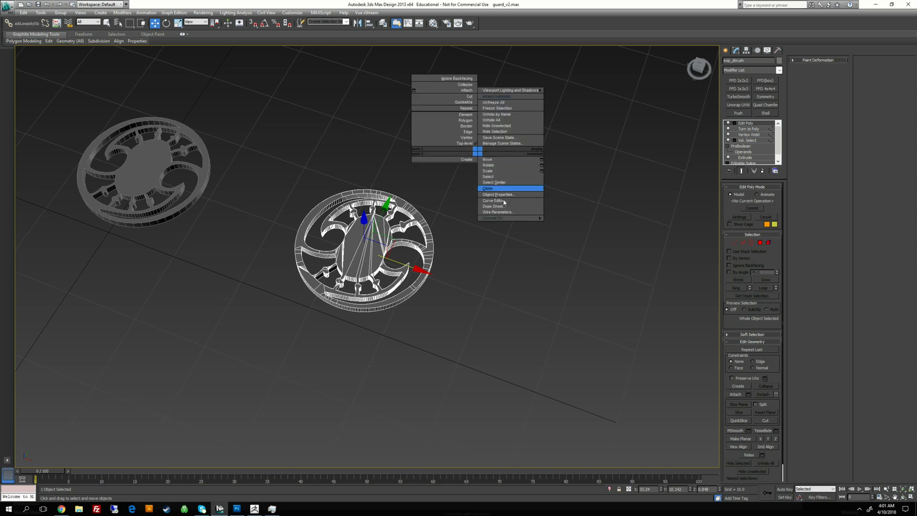
click(514, 133)
middle_drag(473, 153, 562, 162)
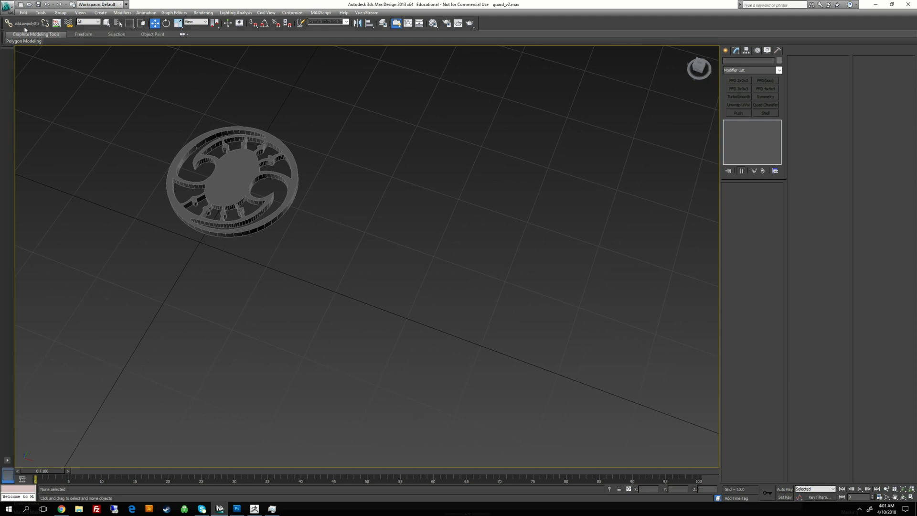
- Start a file import and browse to the zbrush folder of the Katana project
click(8, 7)
mouse_move(28, 108)
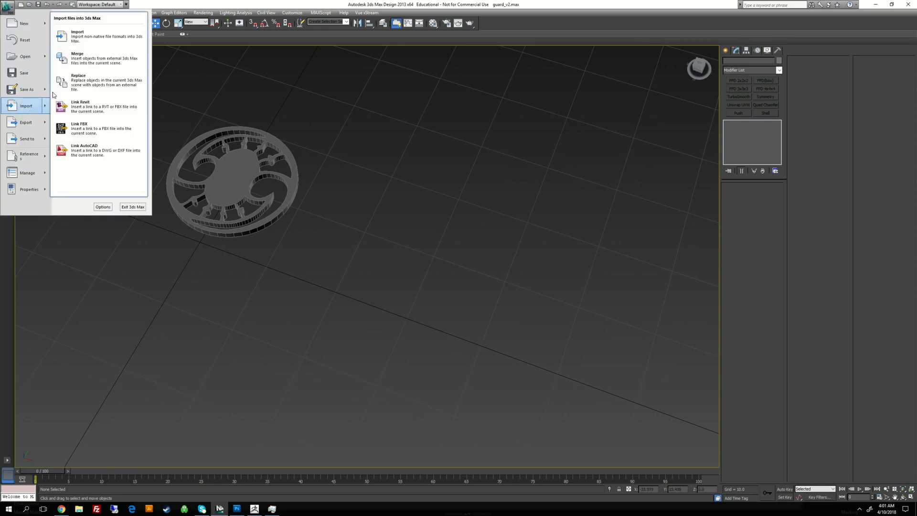
click(77, 34)
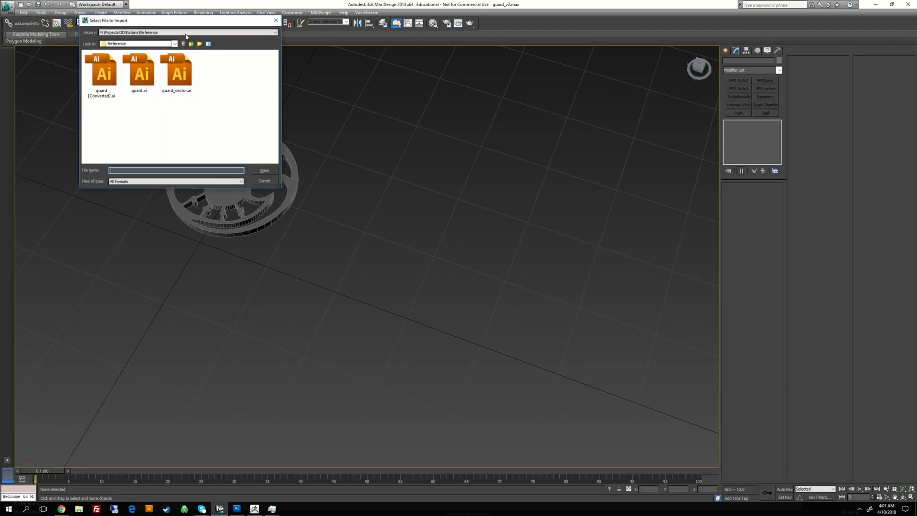
click(157, 32)
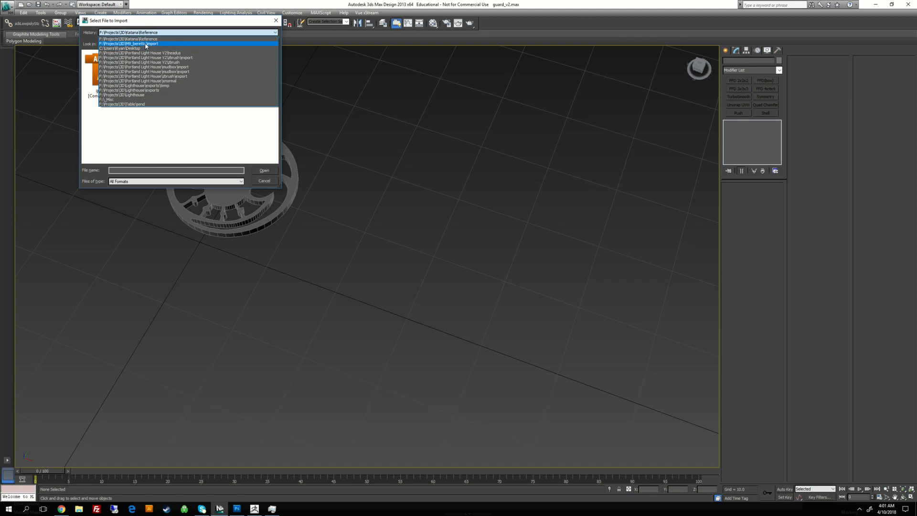
click(146, 44)
click(192, 44)
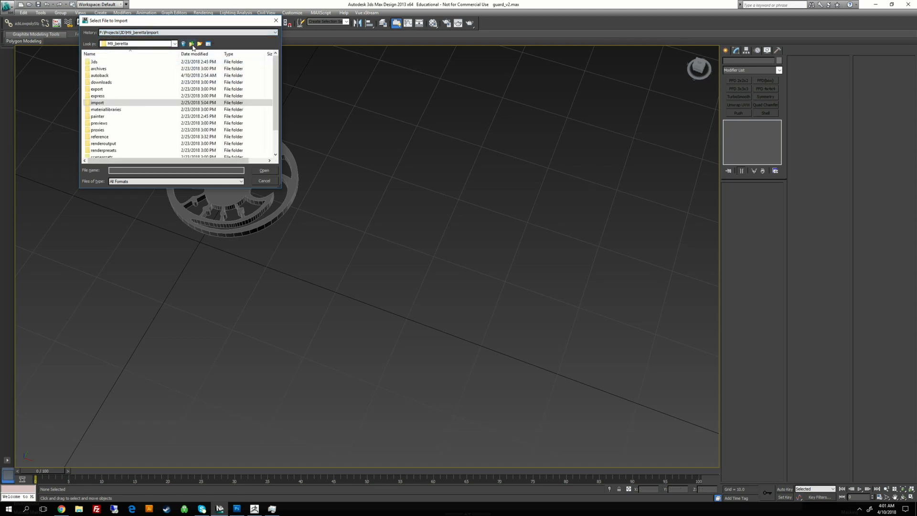
click(192, 44)
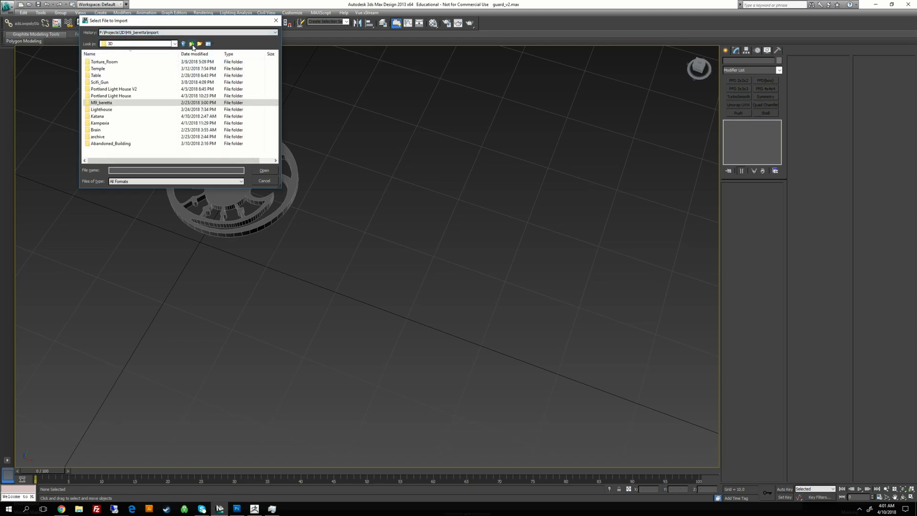
double_click(100, 117)
double_click(99, 82)
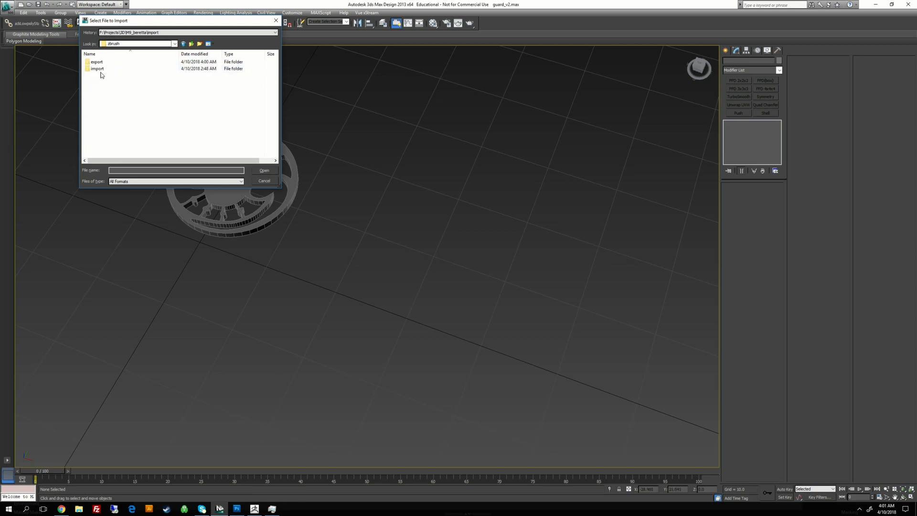
- Import guard_high.OBJ from the export folder with the default OBJ options and turn off edged faces in the viewport
double_click(99, 63)
click(110, 63)
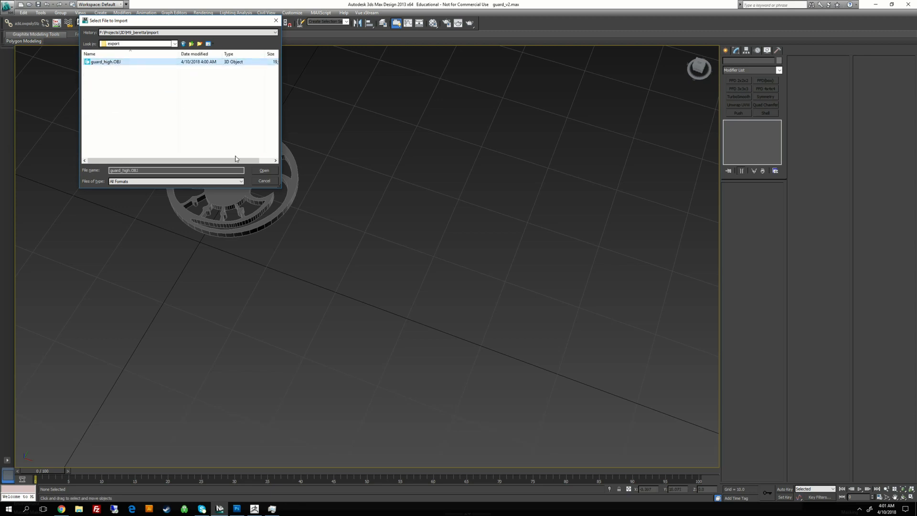
click(264, 170)
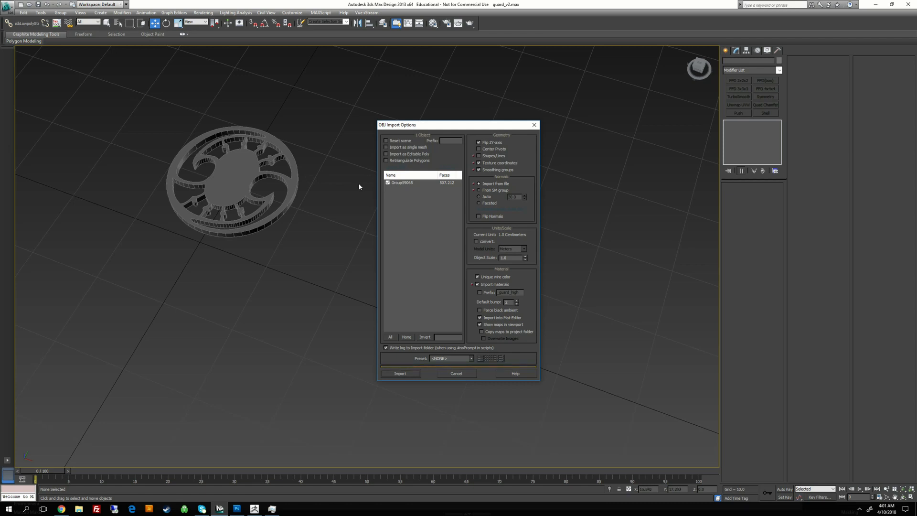
click(402, 373)
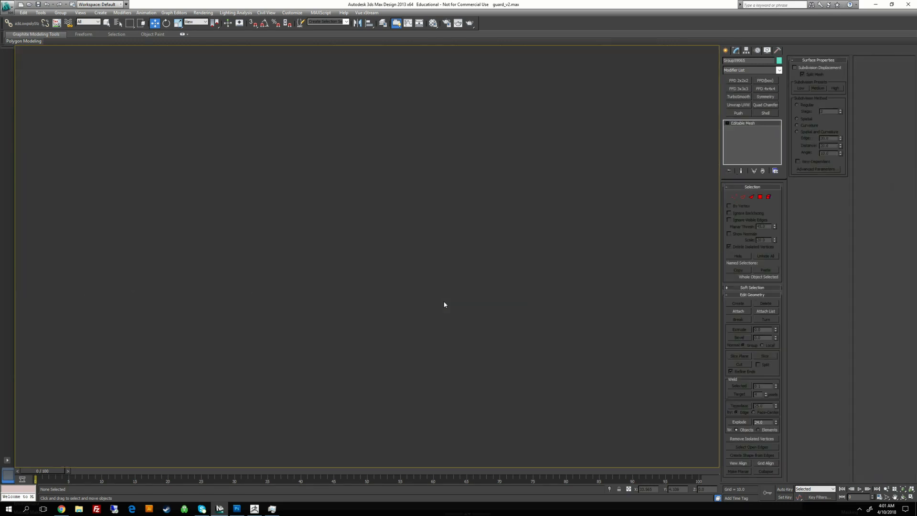
key(F4)
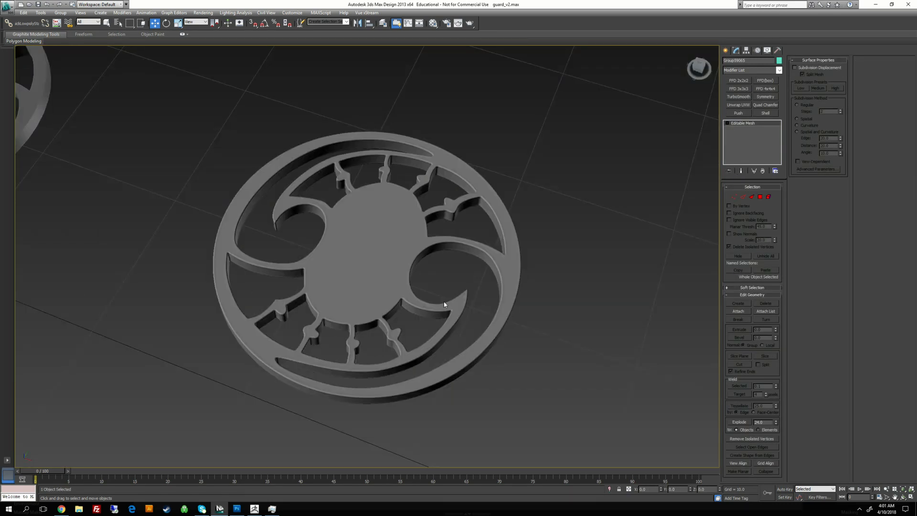
- Center the pivot of the imported high-poly guard on the object
middle_drag(419, 256, 446, 243)
scroll(458, 206, down, 4)
alt+middle_drag(461, 203, 494, 215)
scroll(530, 167, up, 5)
click(519, 181)
scroll(508, 190, down, 4)
click(494, 214)
click(746, 52)
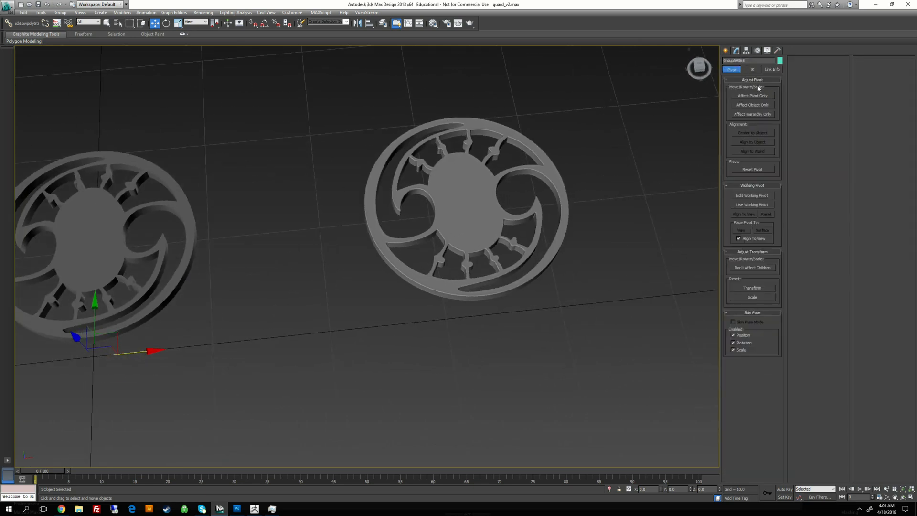
click(752, 95)
click(752, 133)
click(752, 95)
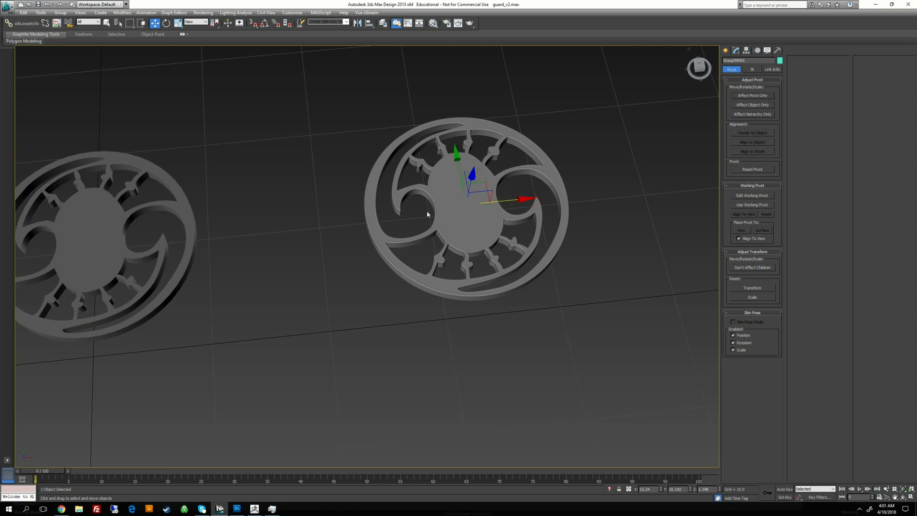
- Align the imported guard to the original guard center to center on the X, Y and Z positions
alt+middle_drag(382, 217, 395, 210)
click(167, 224)
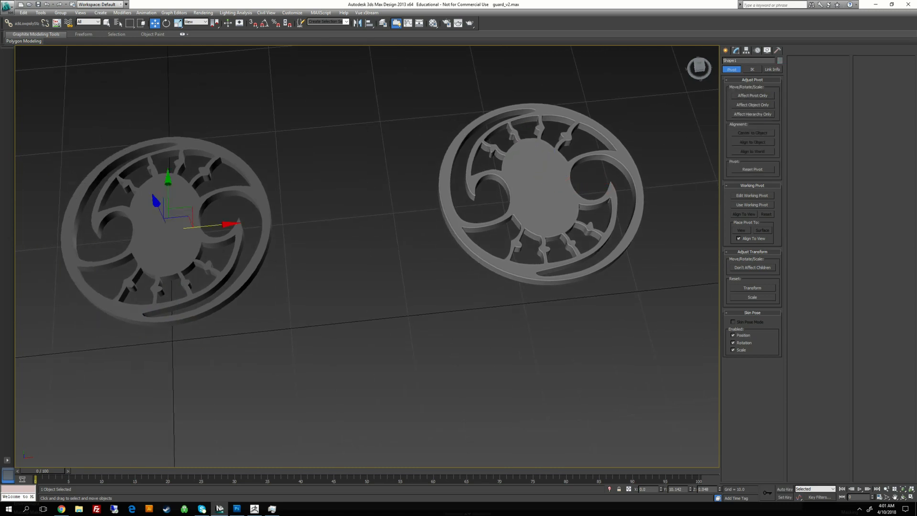
click(739, 96)
click(745, 96)
click(449, 220)
scroll(449, 220, down, 3)
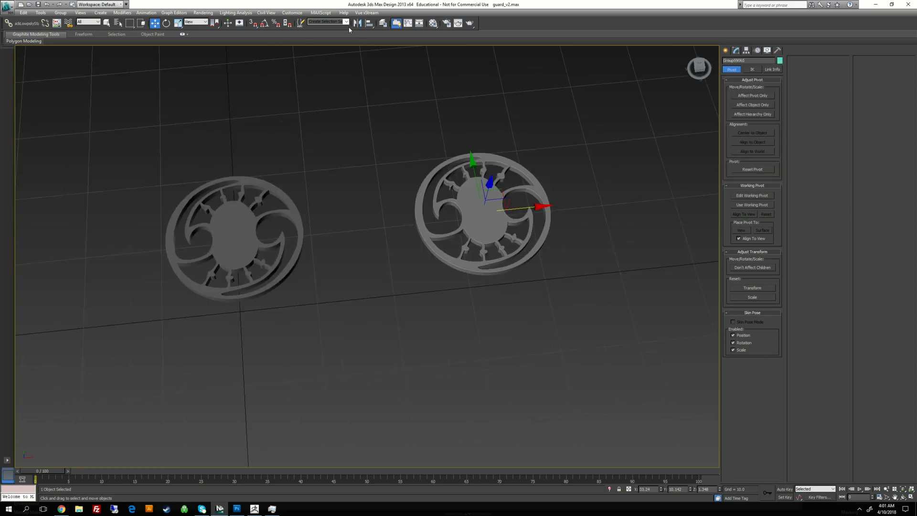
click(372, 24)
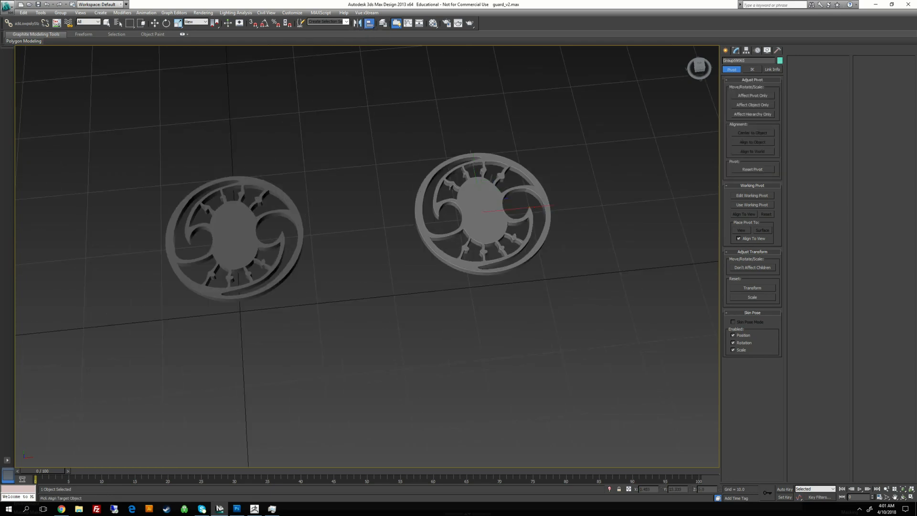
click(240, 205)
click(436, 208)
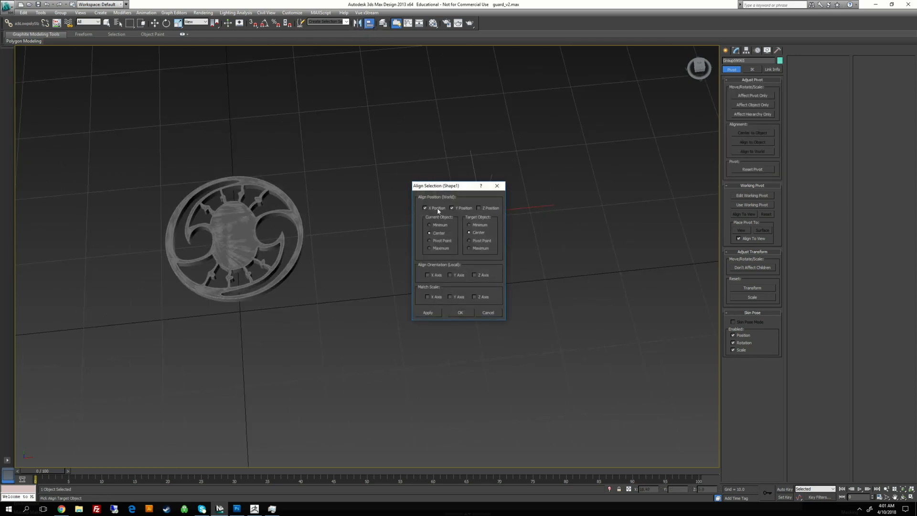
click(479, 209)
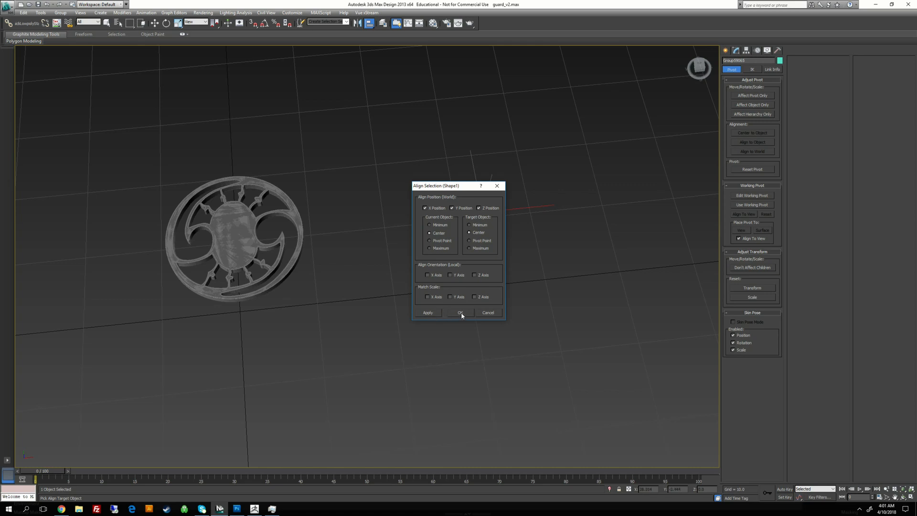
click(461, 315)
- Create a new layer containing the imported high-poly guard and name it high
alt+middle_drag(282, 262, 256, 219)
middle_drag(255, 218, 319, 229)
scroll(319, 229, up, 3)
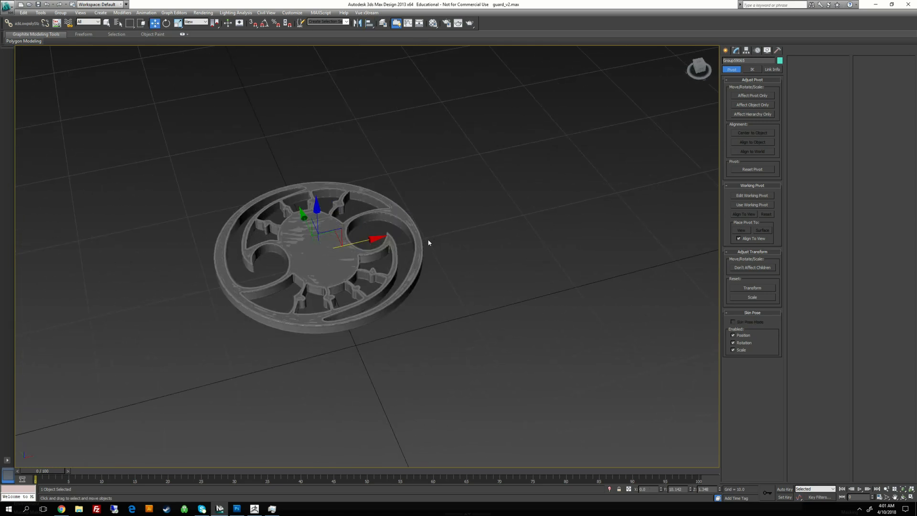
middle_drag(428, 242, 415, 259)
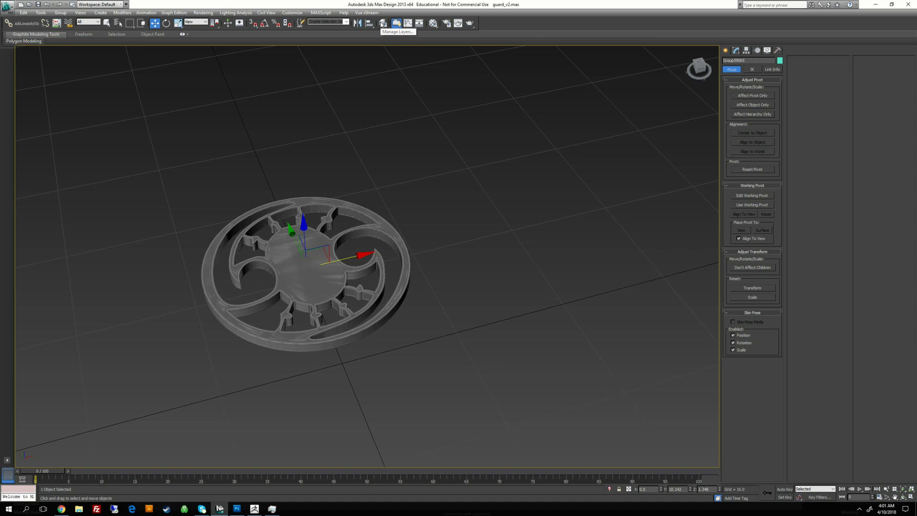
click(382, 24)
click(556, 86)
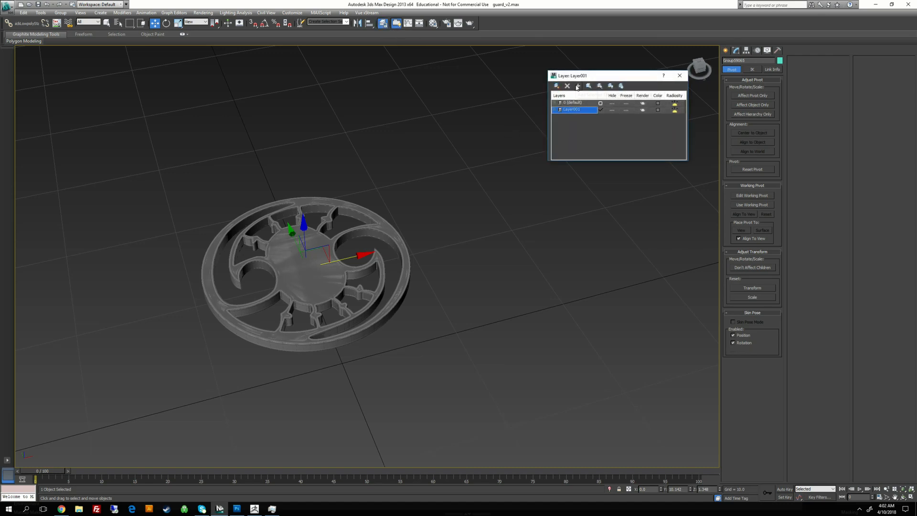
click(576, 86)
click(572, 109)
text(high)
key(Return)
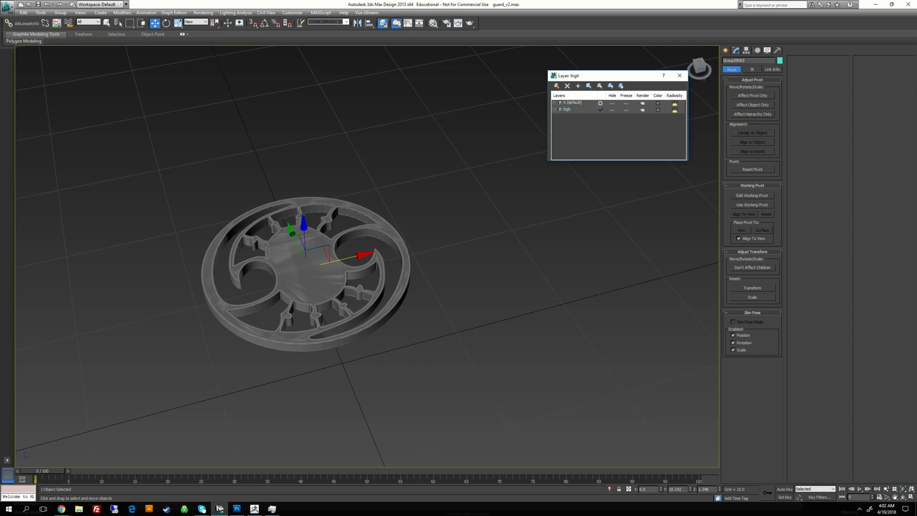
- Hide the high layer and put the original guard on a new visible layer
alt+middle_drag(388, 135, 388, 153)
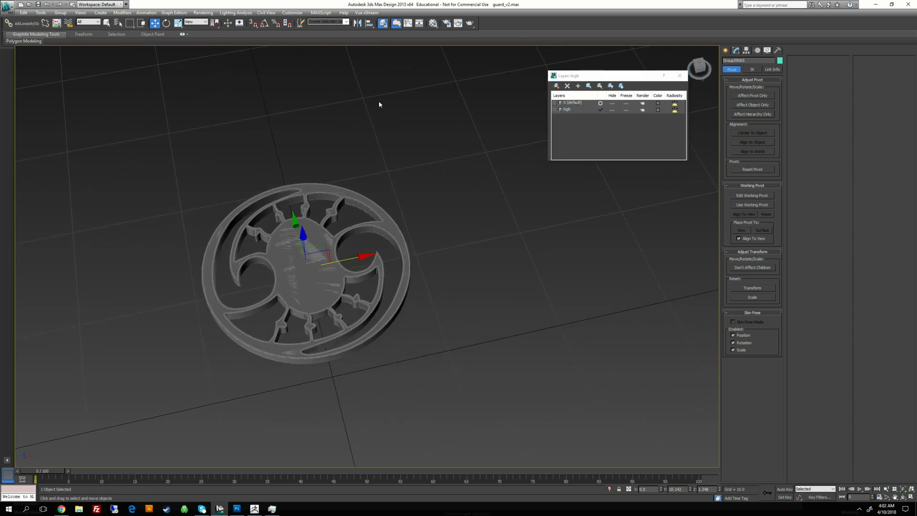
click(612, 109)
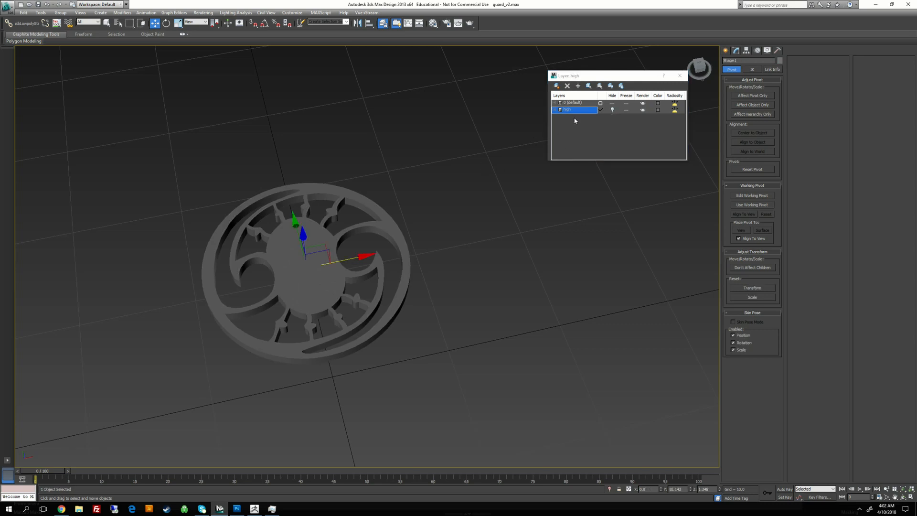
click(556, 86)
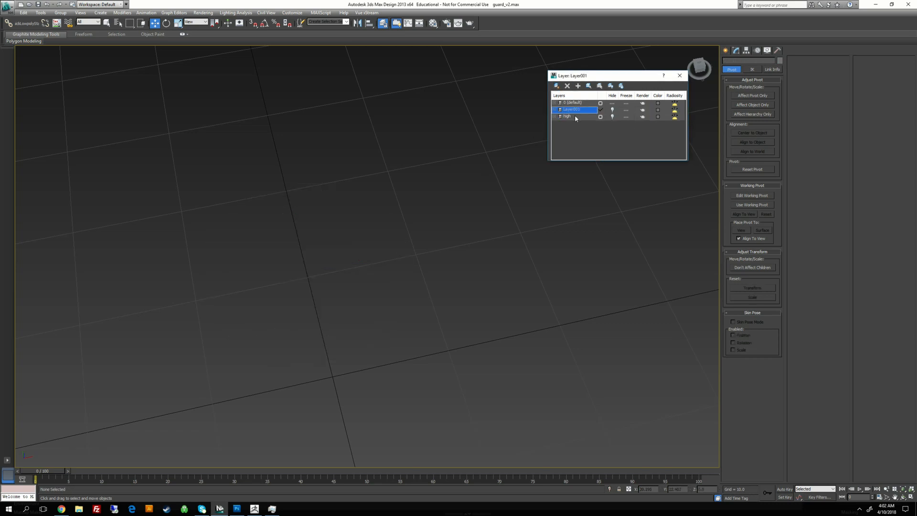
click(611, 110)
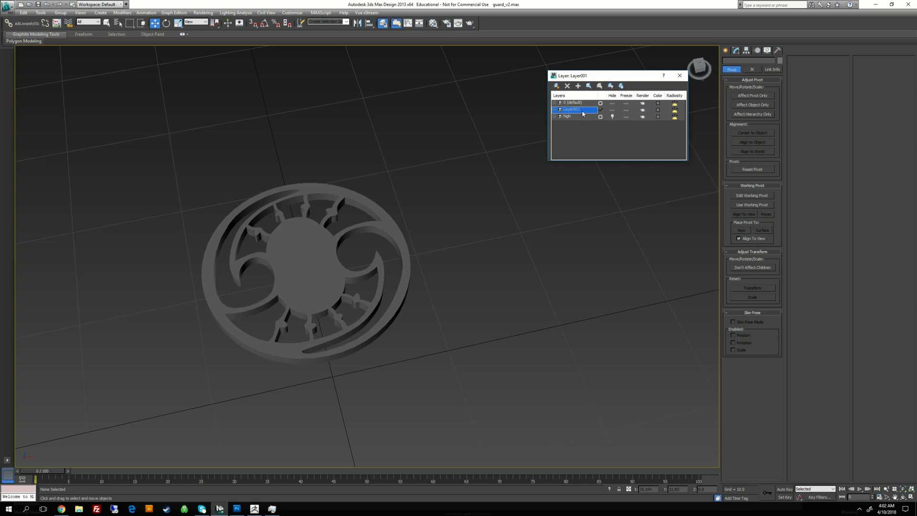
- Rename the original guard's new layer as low and close the layer manager
click(576, 109)
text(low)
key(Return)
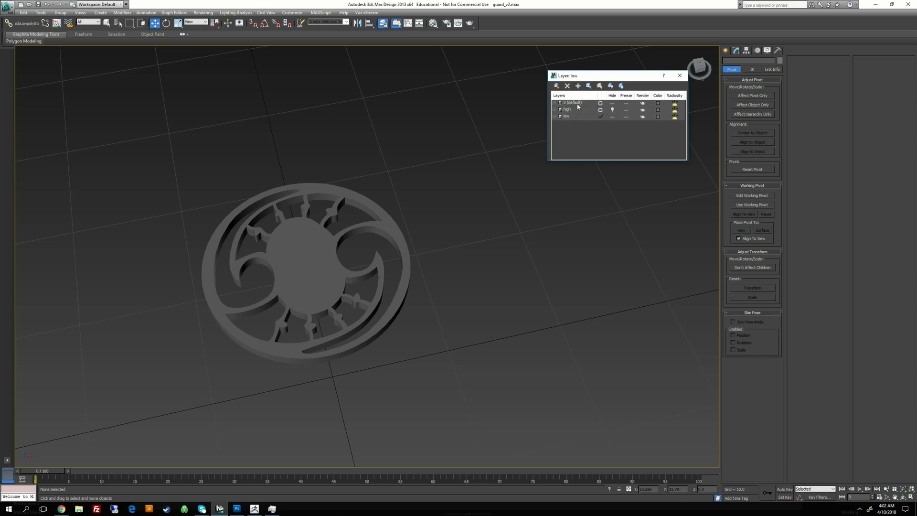
alt+middle_drag(330, 201, 358, 191)
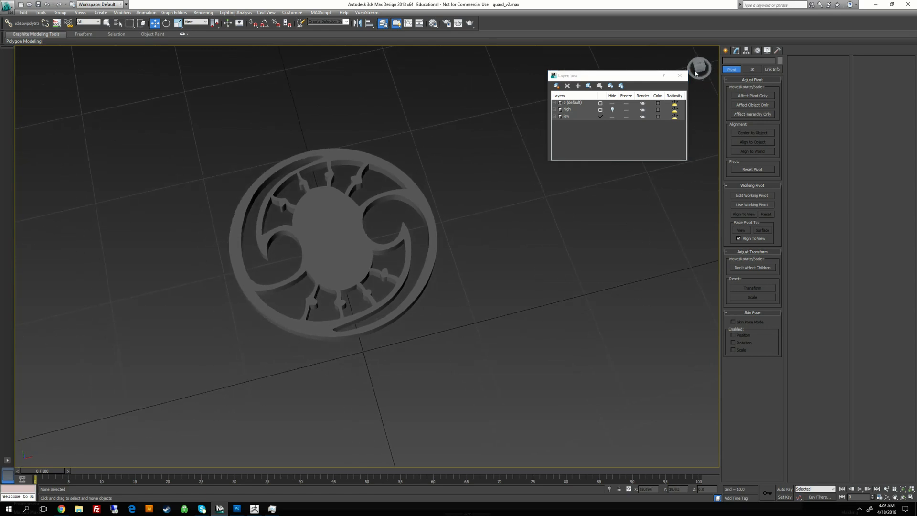
click(680, 75)
- Select the guard, show its edges, and run the cleanup script that adds Vol. Select, Vertex Weld, Turn to Poly and Edit Poly modifiers
click(414, 195)
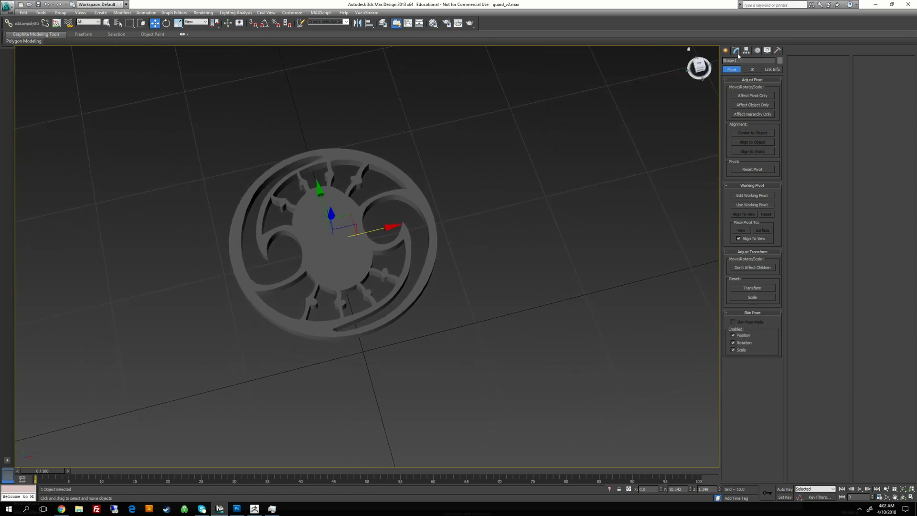
key(F4)
middle_drag(443, 146, 459, 140)
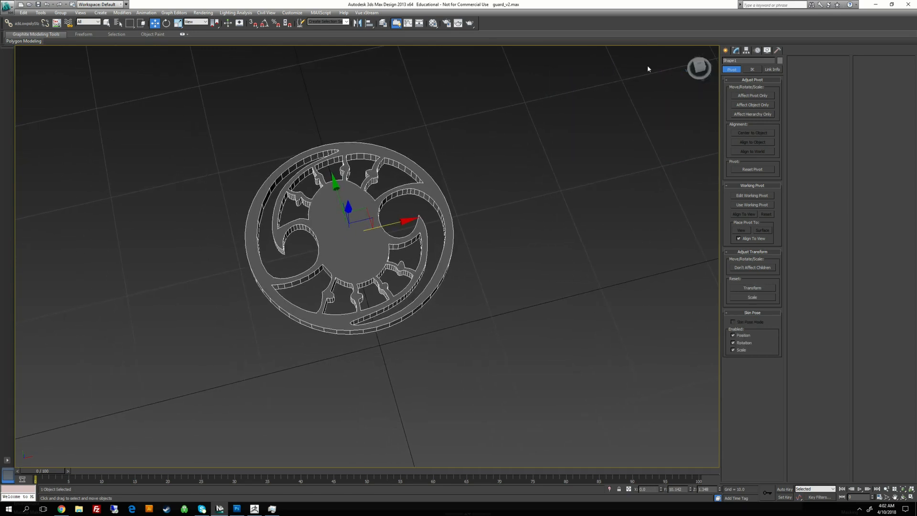
click(737, 50)
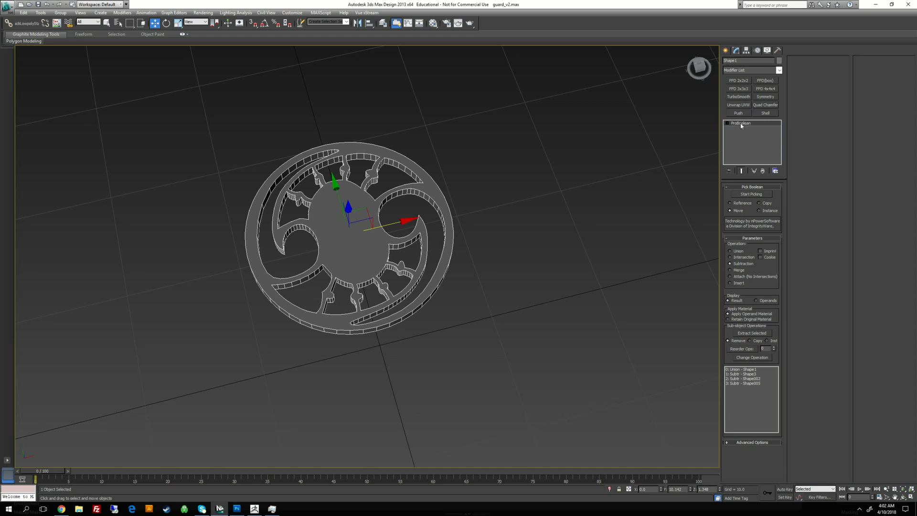
middle_drag(511, 165, 492, 171)
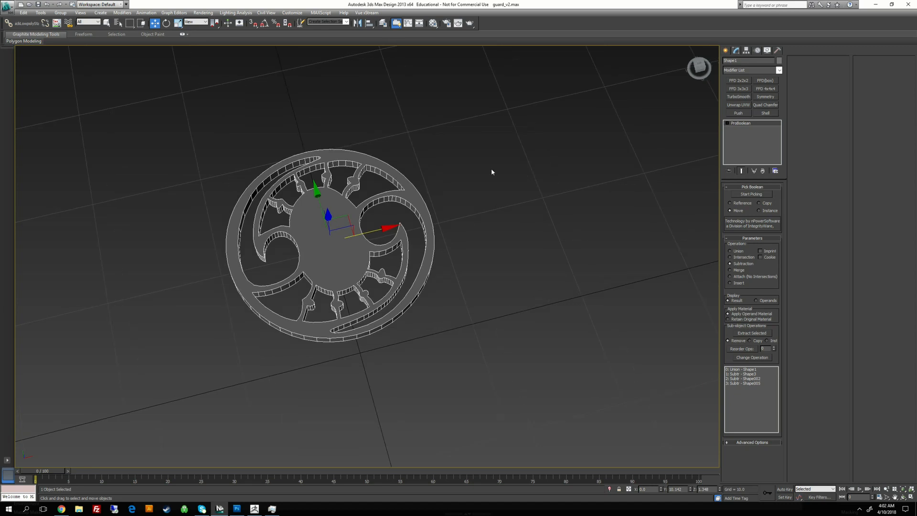
click(29, 24)
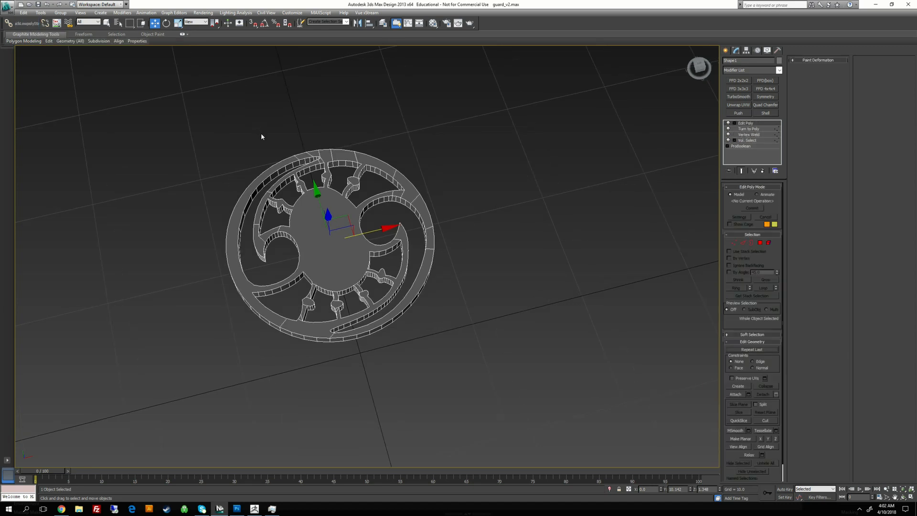
- Rename the cleaned-up guard object as guard_low
alt+middle_drag(297, 168, 385, 162)
scroll(386, 139, up, 4)
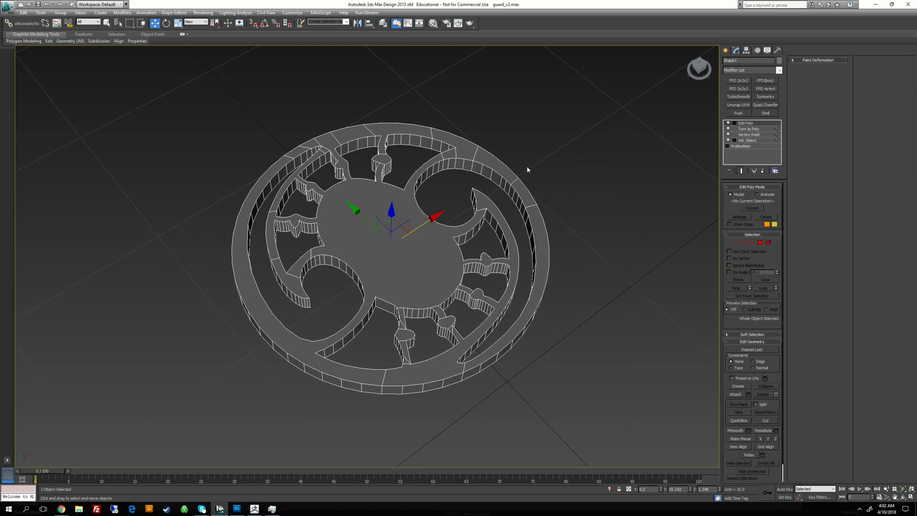
alt+middle_drag(528, 169, 648, 156)
alt+middle_drag(584, 122, 539, 150)
scroll(544, 159, down, 3)
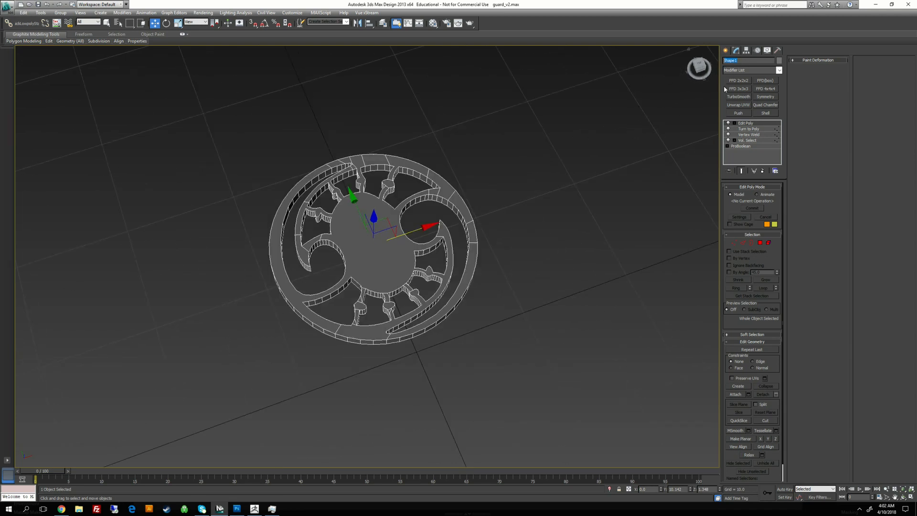
text(gurad)
- Add an Unwrap UVW modifier to guard_low and arrange its UV editor beside the model with the whole UV layout in view
click(741, 107)
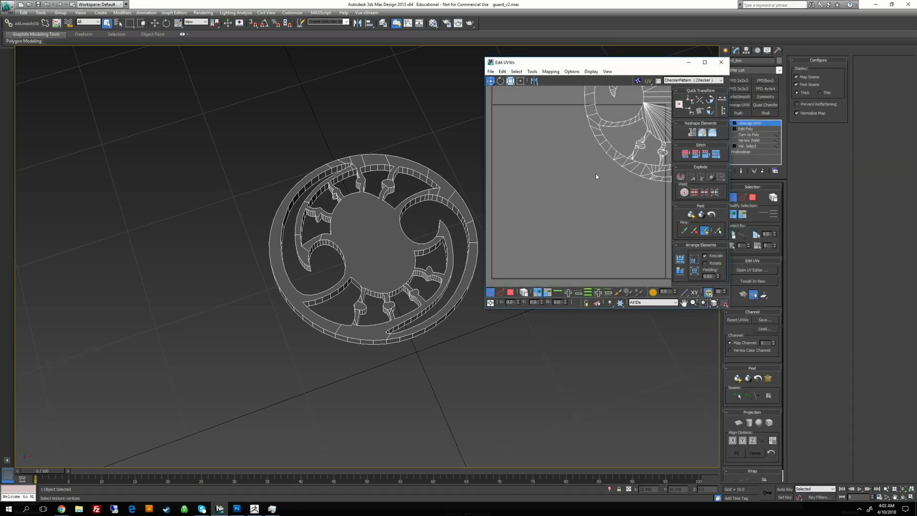
scroll(595, 174, down, 6)
drag(634, 62, 601, 41)
middle_drag(536, 154, 543, 184)
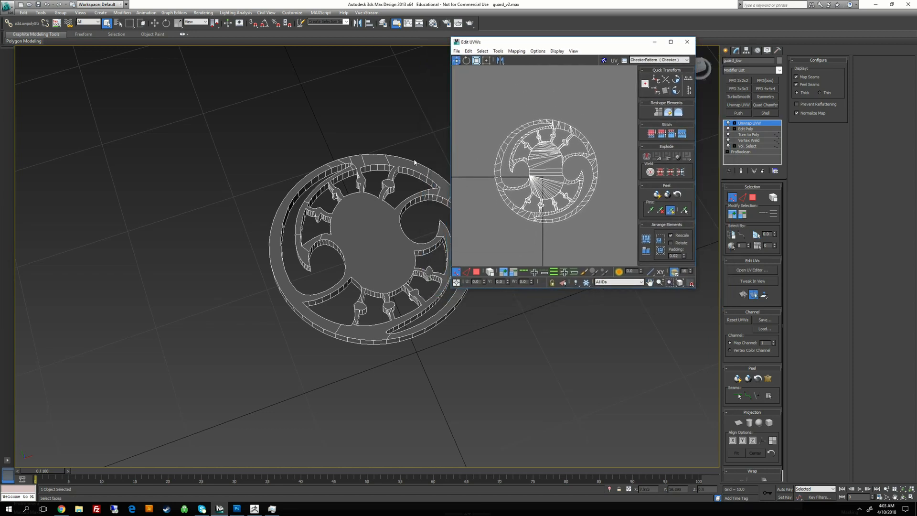
middle_drag(417, 163, 311, 152)
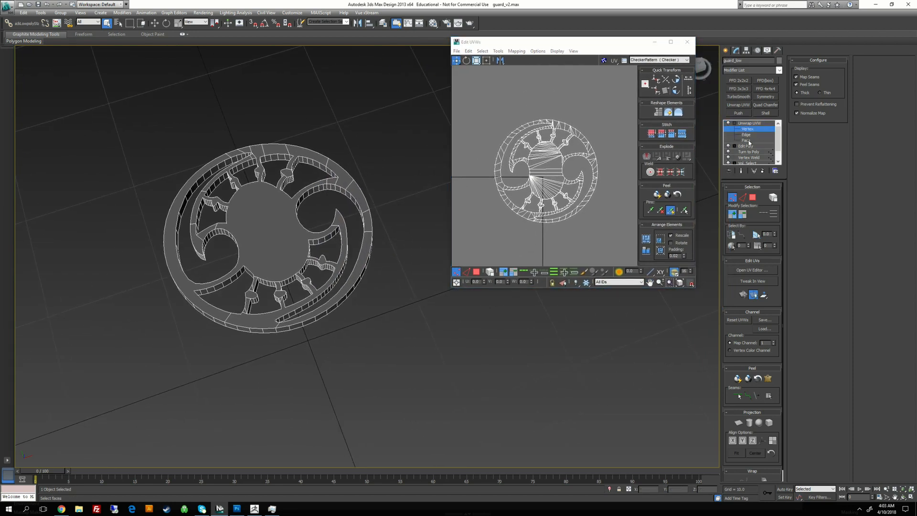
- Select all flat faces on both the upper and lower sides of the guard in face mode, using planar angle selection
click(734, 123)
click(746, 140)
mouse_move(276, 246)
alt+middle_down()
mouse_move(276, 189)
mouse_move(276, 257)
alt+middle_up()
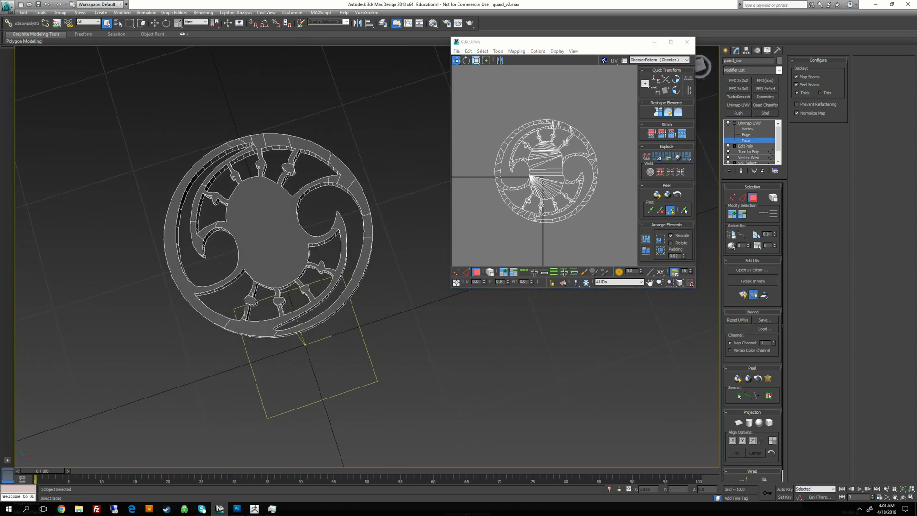
click(530, 98)
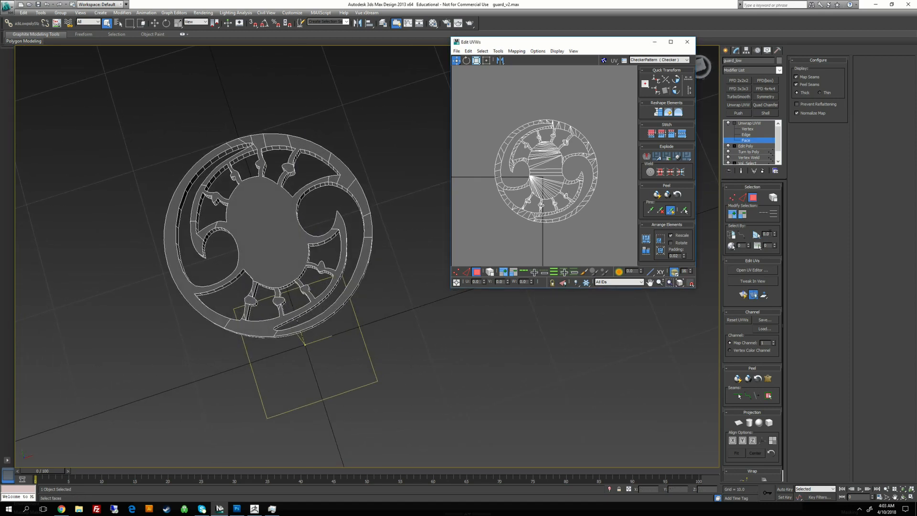
click(757, 234)
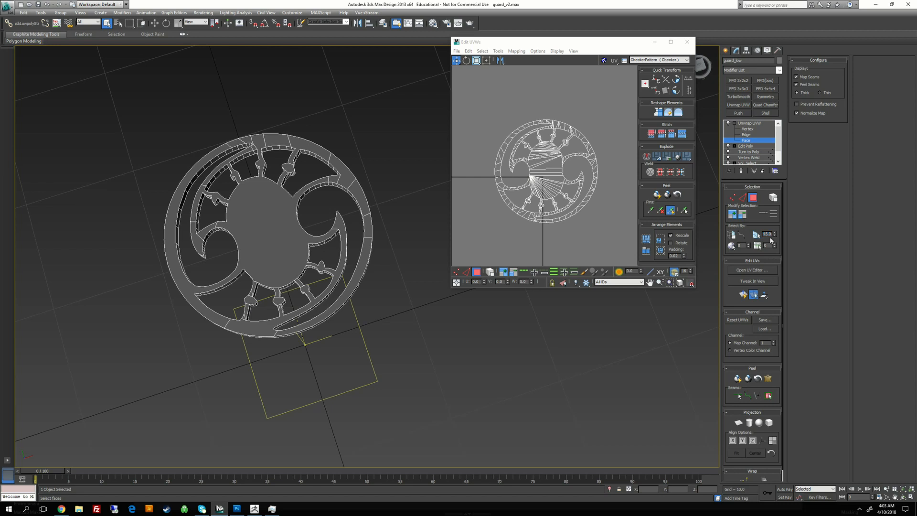
click(756, 235)
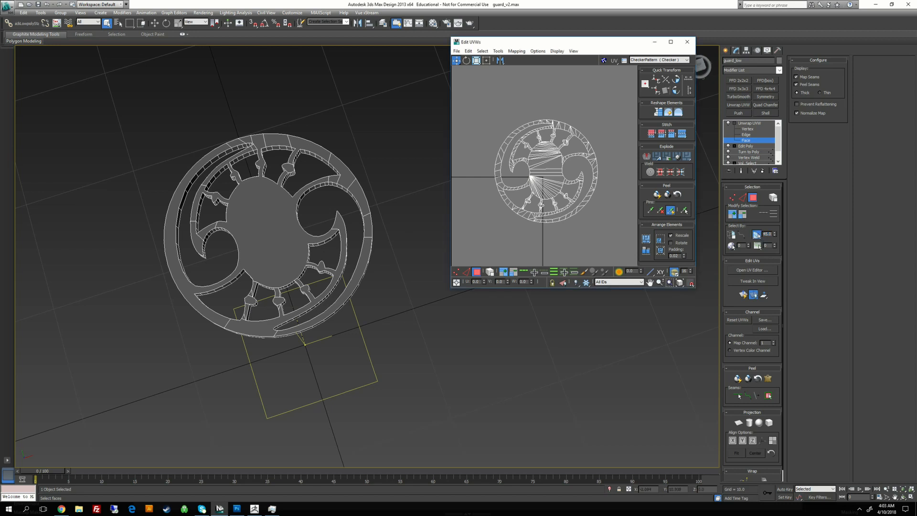
click(267, 229)
alt+middle_drag(267, 228, 230, 192)
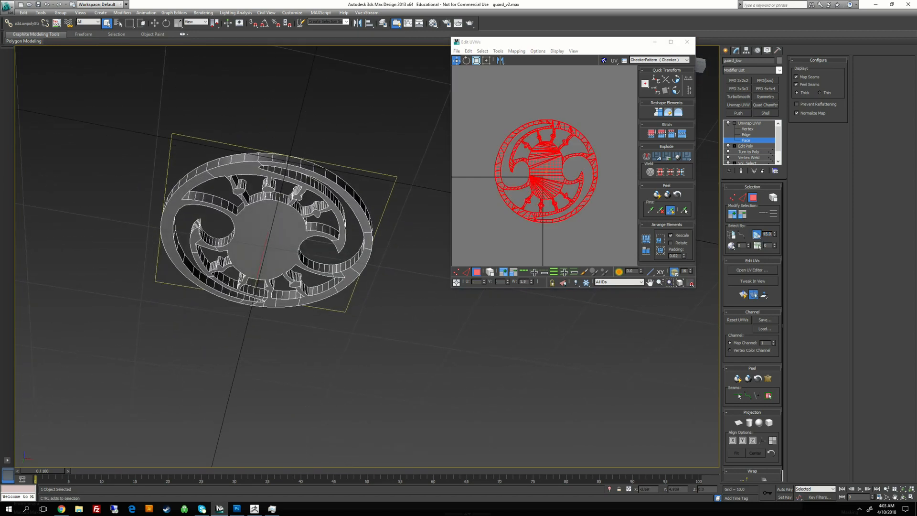
ctrl+click(281, 240)
alt+middle_drag(280, 240, 286, 306)
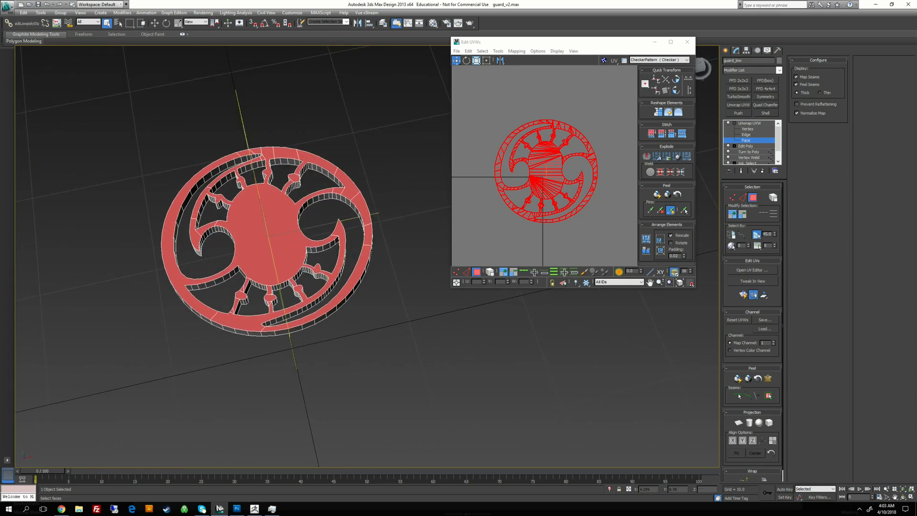
- Try Flatten Mapping on the selected flat faces with a 45 degree threshold and 0.02 spacing, and move the clusters outside the UV tile
click(516, 51)
click(520, 59)
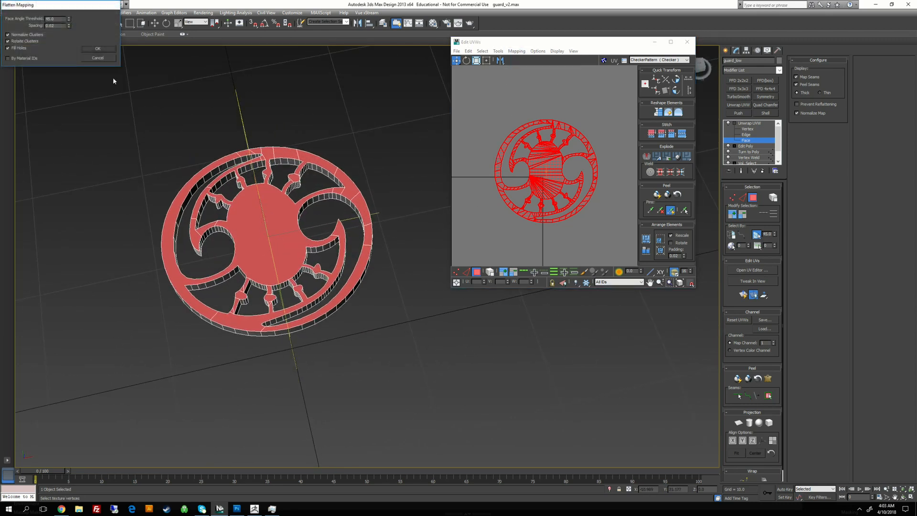
click(98, 48)
scroll(558, 172, down, 4)
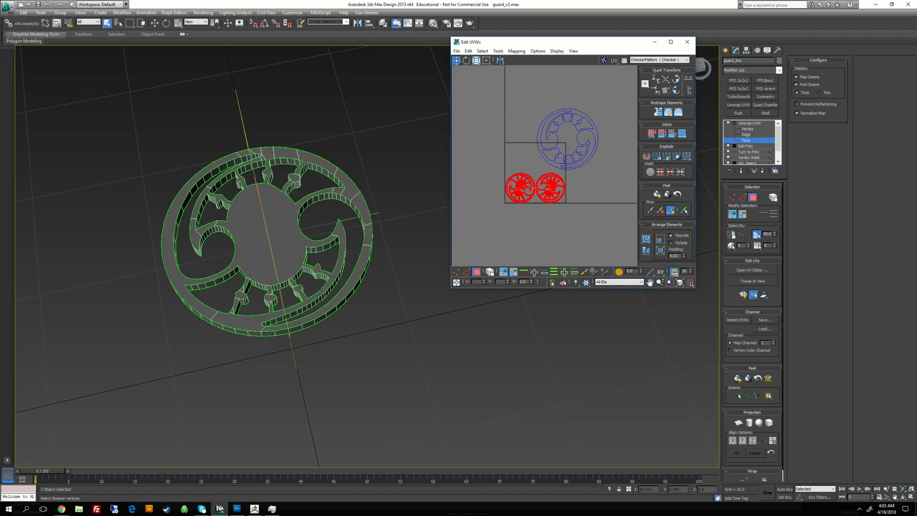
drag(548, 186, 625, 184)
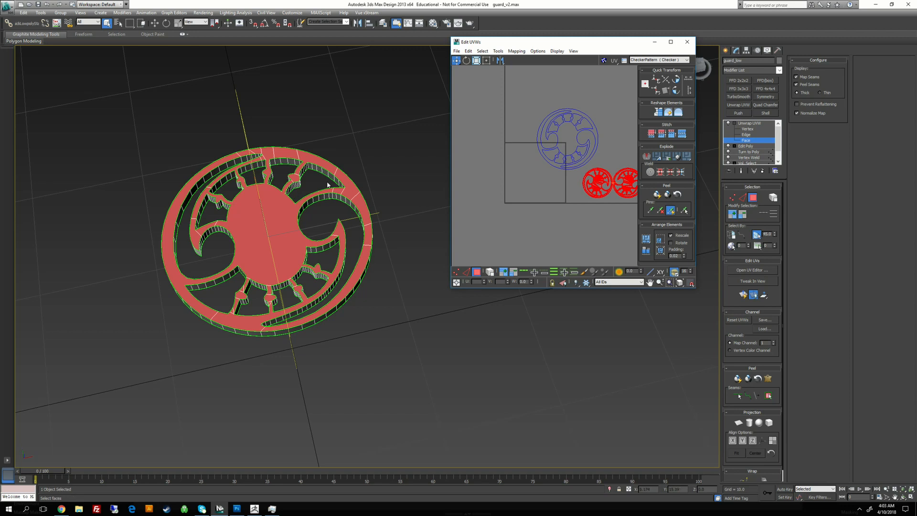
- Apply a planar projection aligned to the Z axis to the guard's selected flat faces
alt+middle_drag(373, 201, 349, 225)
scroll(358, 212, up, 3)
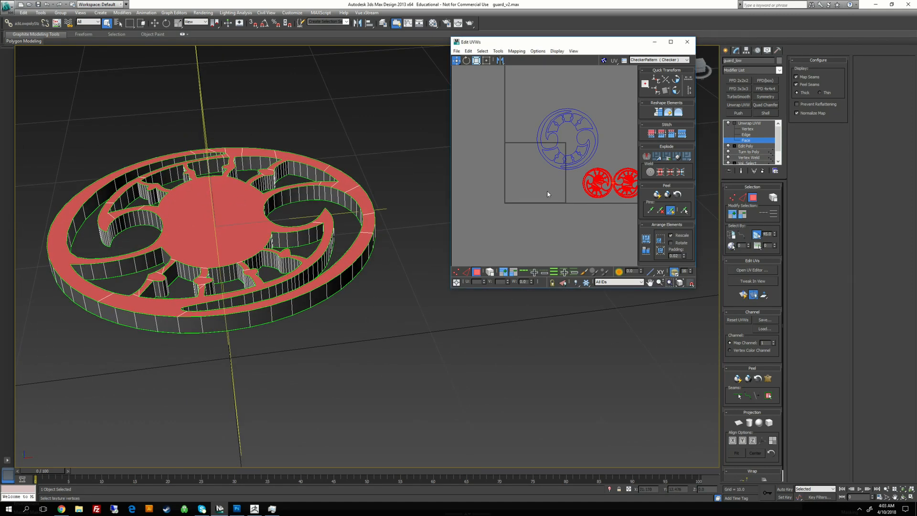
click(738, 423)
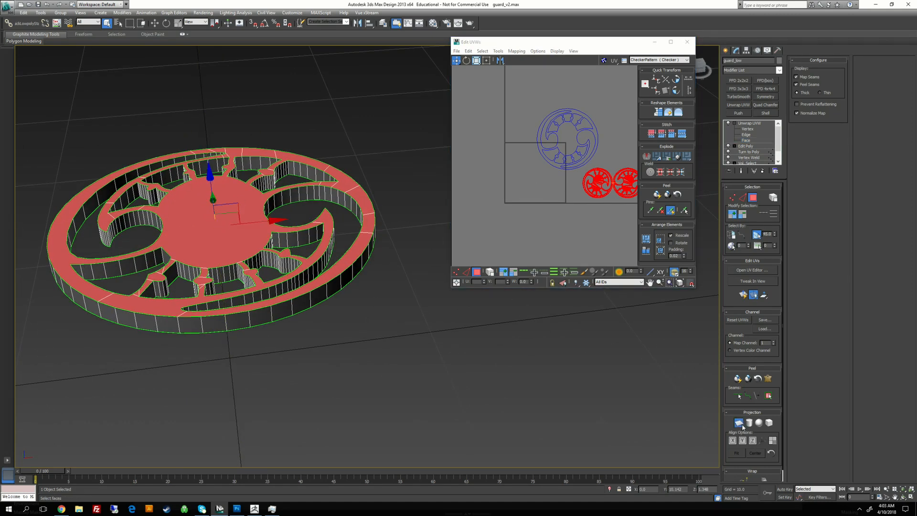
click(743, 440)
click(753, 441)
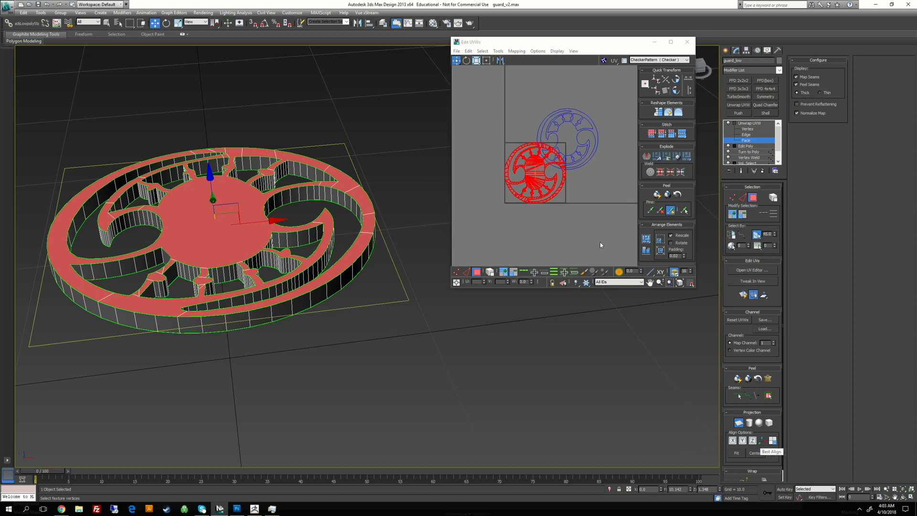
- Move the planar-mapped shells of the flat faces outside the UV tile, clear of the side-face UVs
scroll(566, 247, up, 3)
scroll(566, 248, up, 1)
scroll(558, 186, up, 1)
middle_drag(558, 186, 561, 226)
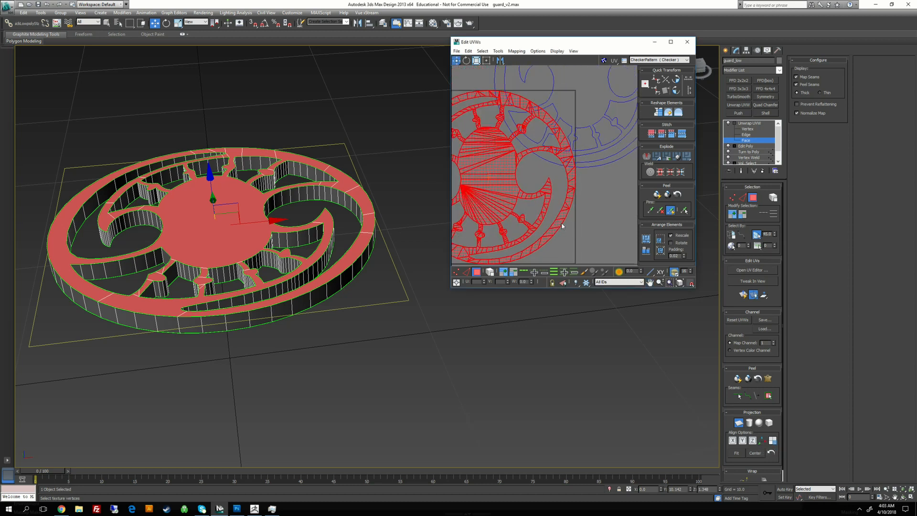
scroll(560, 226, down, 2)
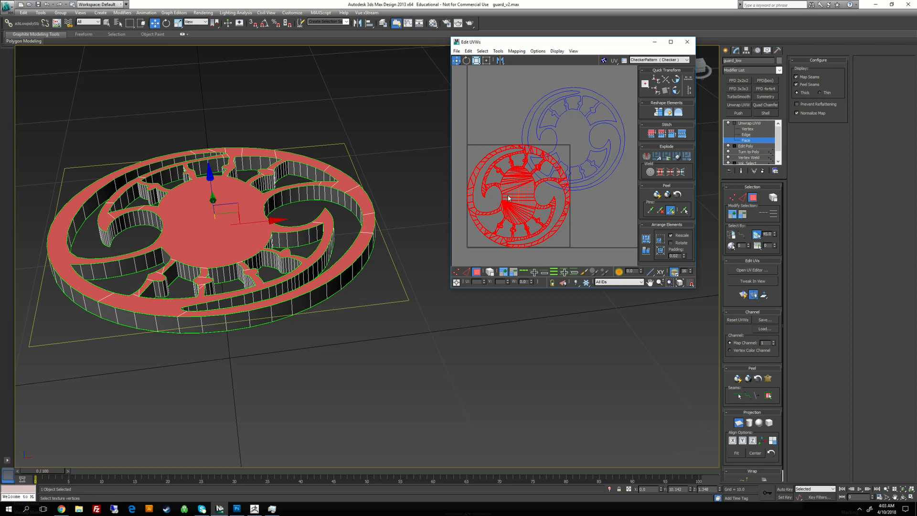
scroll(509, 198, down, 3)
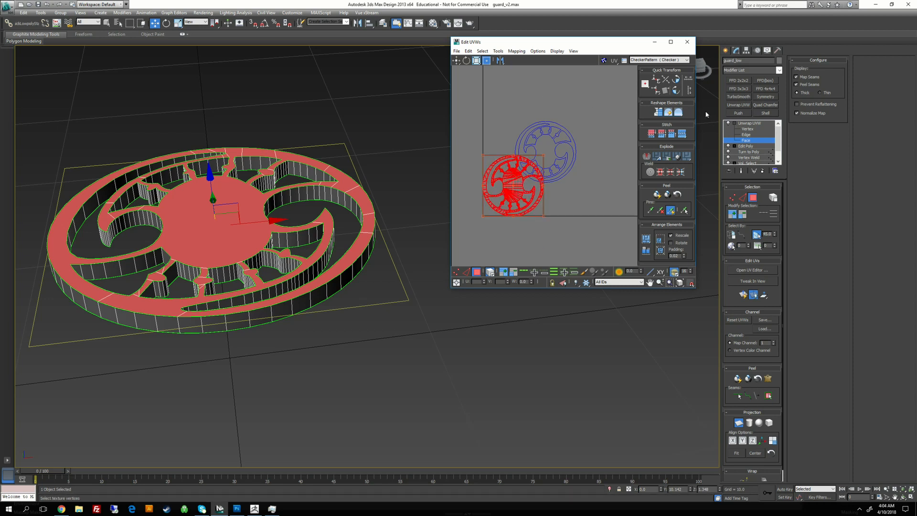
drag(519, 177, 644, 165)
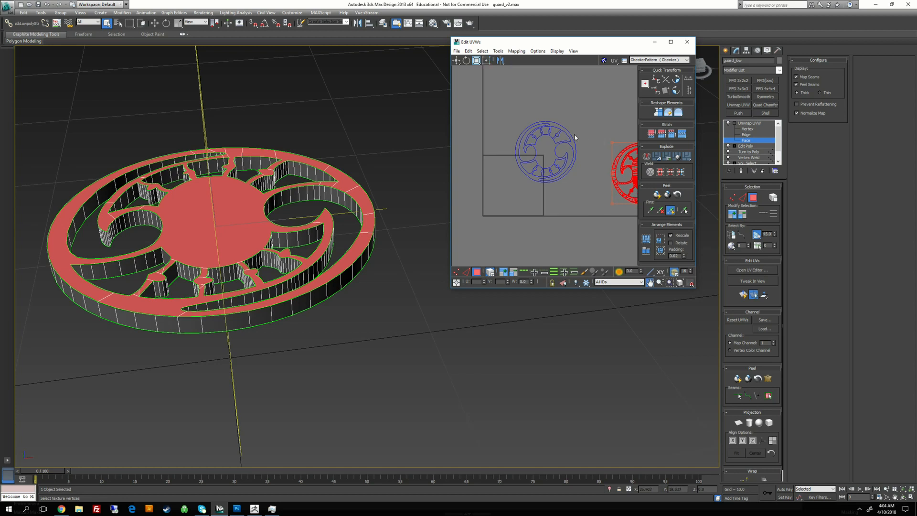
middle_drag(576, 138, 569, 150)
- Select the UVs of the guard's side faces, unwrap them with Flatten Mapping, and clear the selection
drag(575, 208, 576, 207)
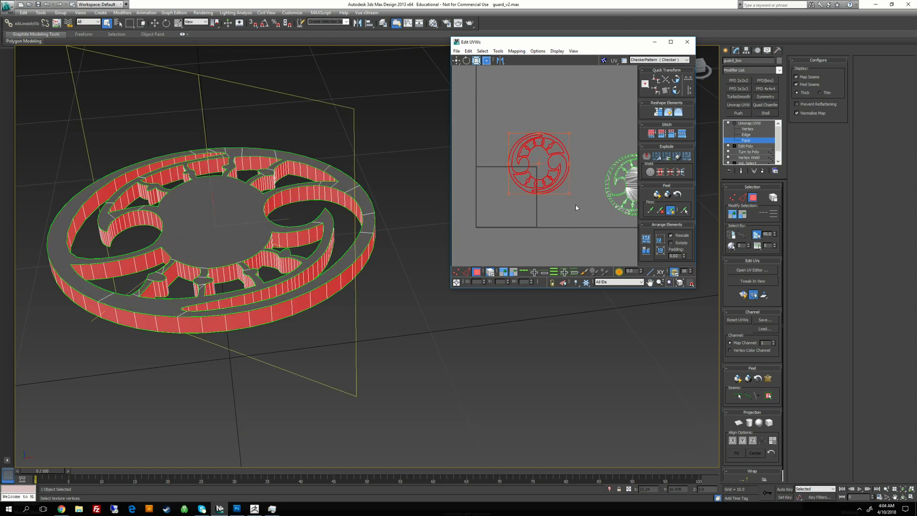
alt+middle_drag(364, 172, 396, 157)
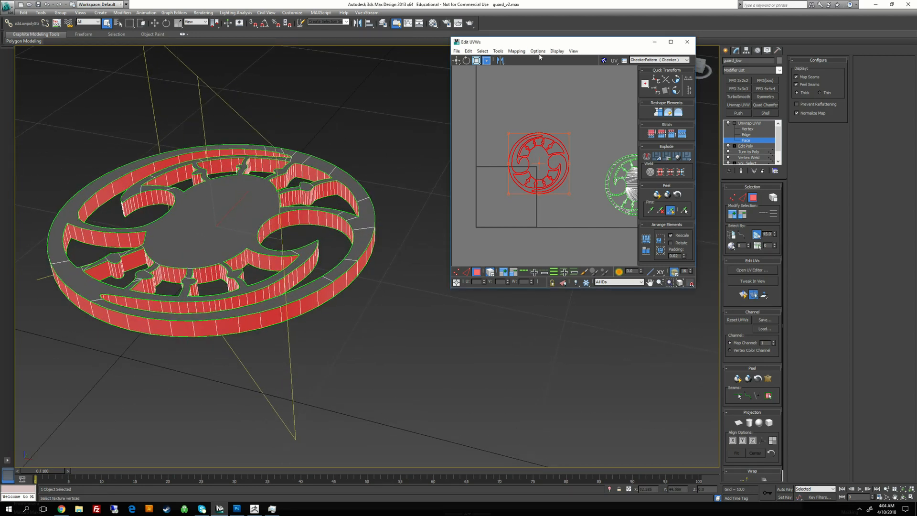
click(502, 53)
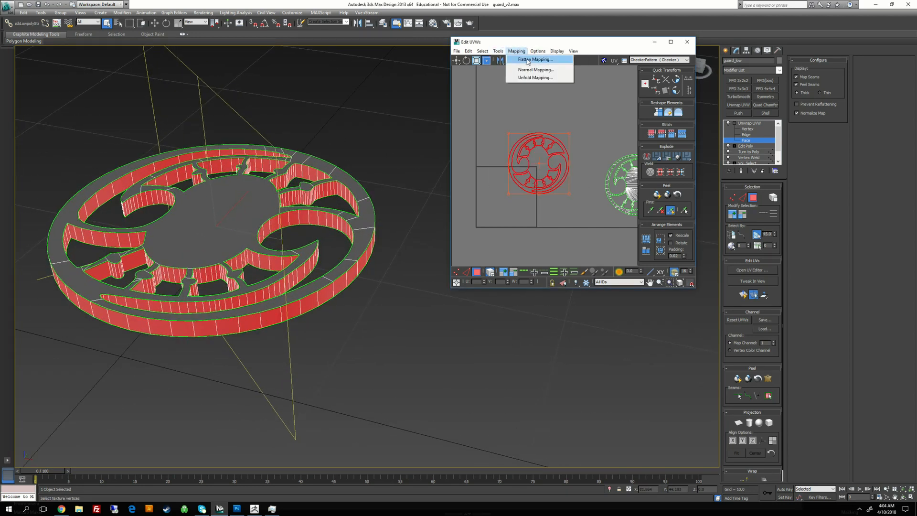
click(528, 60)
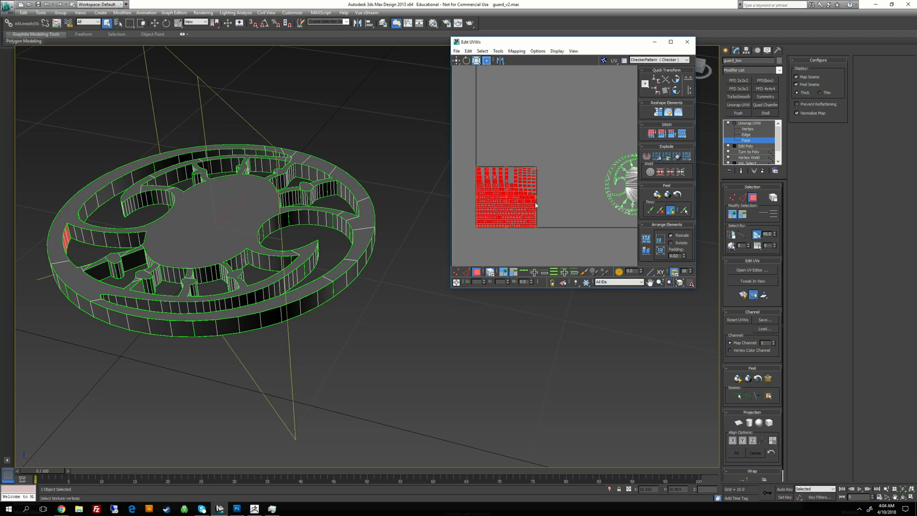
scroll(536, 205, up, 6)
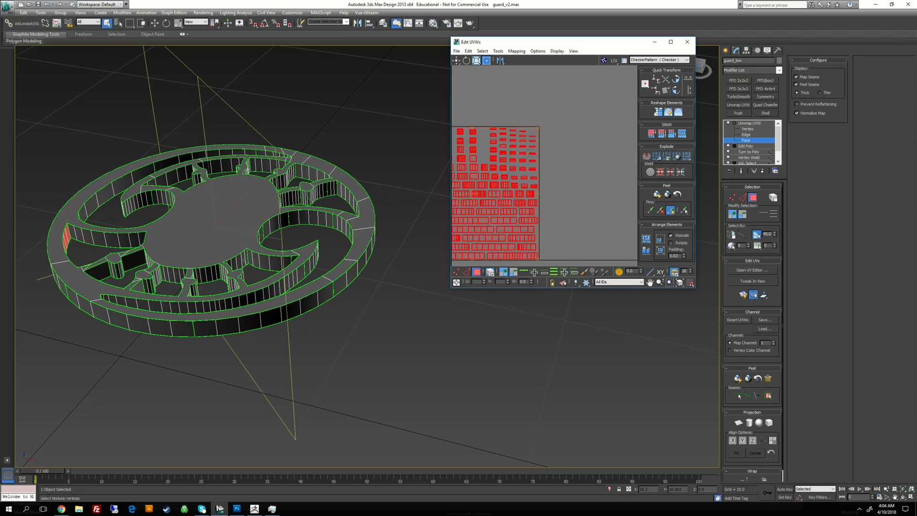
click(604, 186)
middle_drag(513, 192, 524, 220)
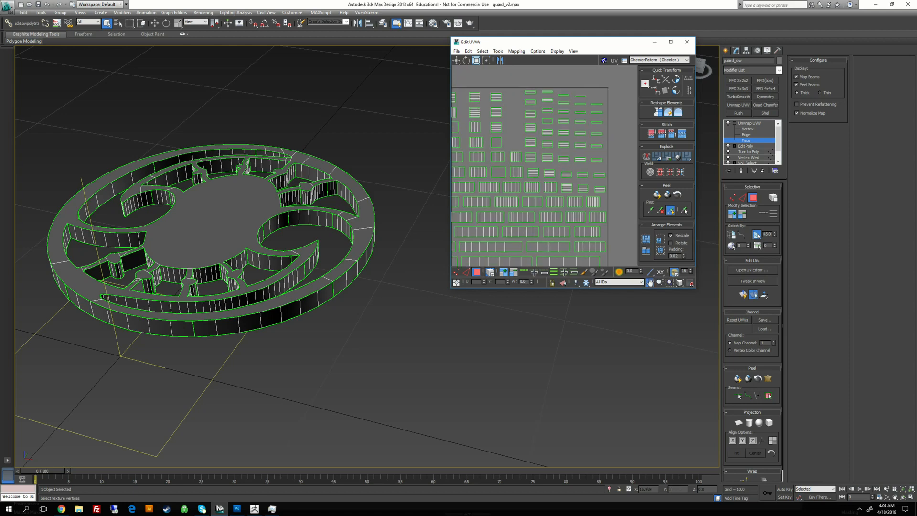
scroll(540, 191, down, 2)
alt+middle_drag(260, 229, 319, 208)
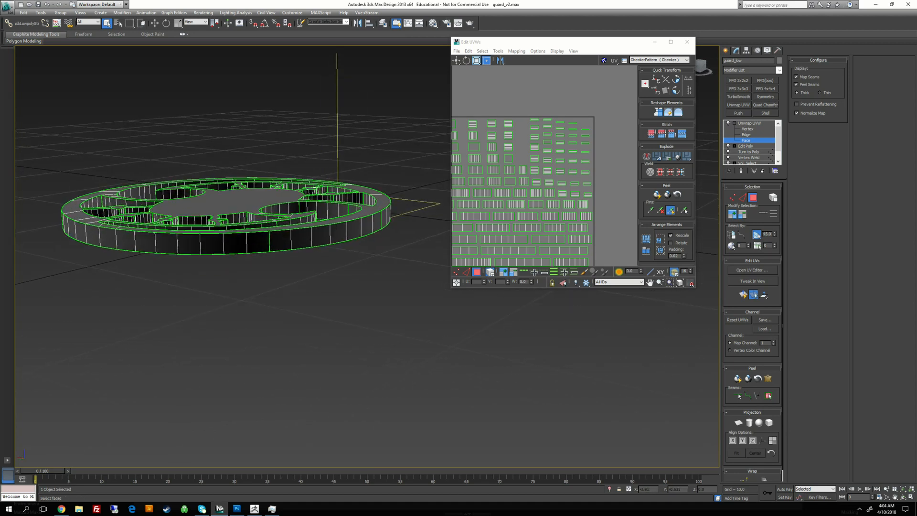
- Switch the unwrap to edge selection and stitch the first vertical seam on the guard's outer rim wall
click(743, 135)
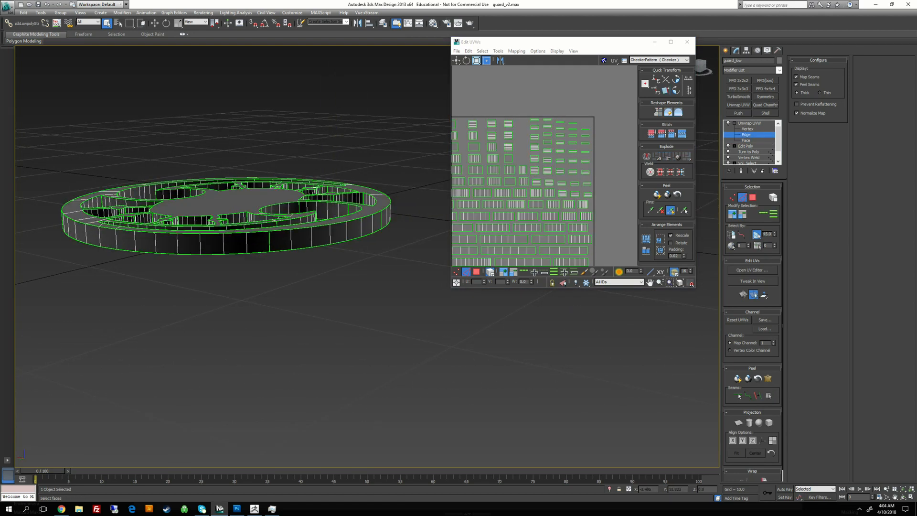
mouse_move(305, 210)
alt+middle_down()
mouse_move(288, 230)
mouse_move(346, 192)
mouse_move(306, 249)
mouse_move(305, 218)
alt+middle_up()
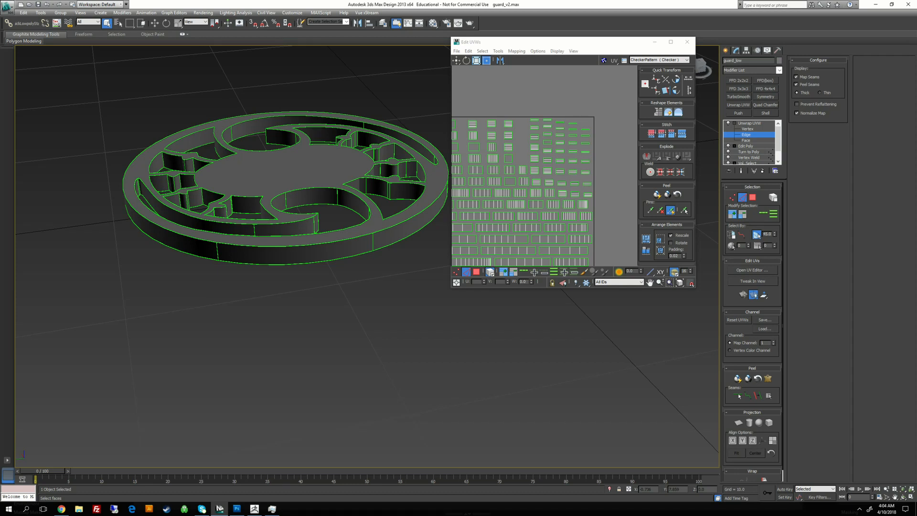
alt+middle_drag(305, 218, 357, 196)
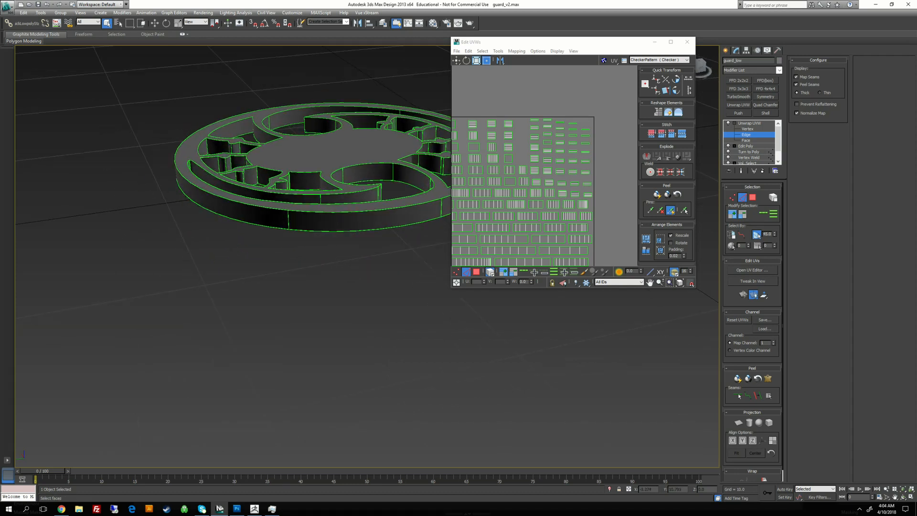
scroll(358, 198, up, 4)
scroll(355, 205, down, 5)
alt+middle_drag(330, 230, 351, 213)
scroll(356, 215, up, 2)
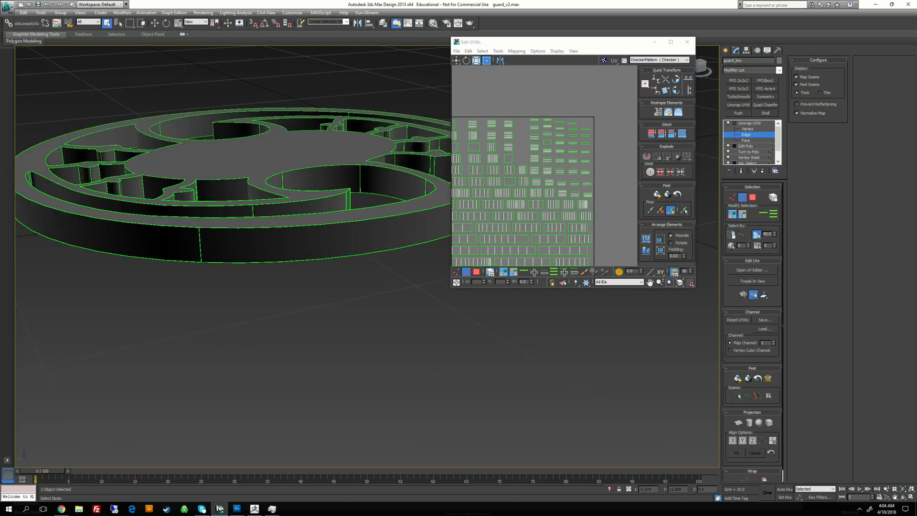
click(310, 243)
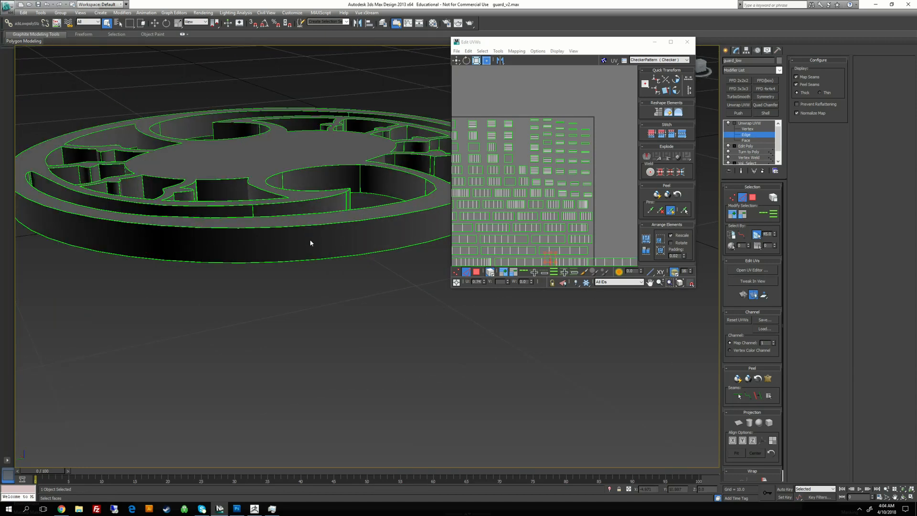
middle_drag(552, 228, 537, 163)
middle_drag(602, 200, 593, 195)
- Stitch the other vertical seams around the guard's outer rim wall to join its UV strips
alt+middle_drag(239, 238, 297, 280)
scroll(263, 275, down, 3)
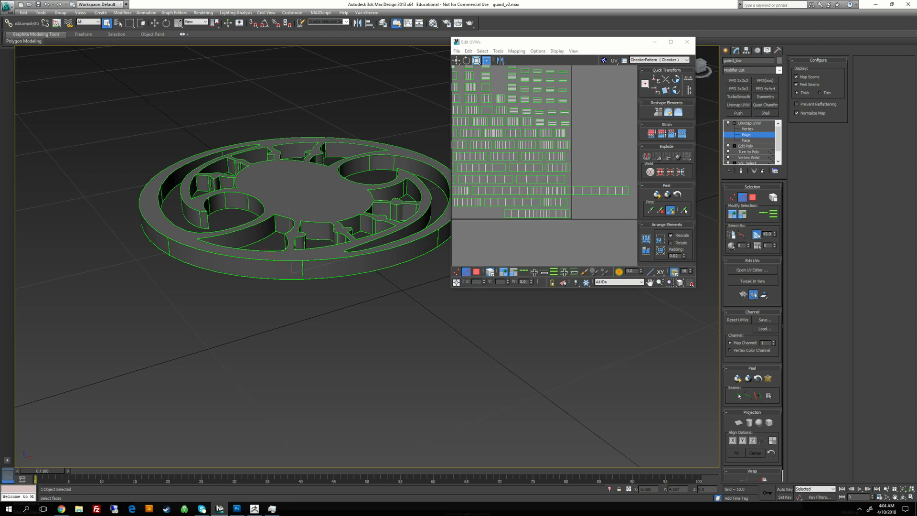
scroll(328, 305, up, 6)
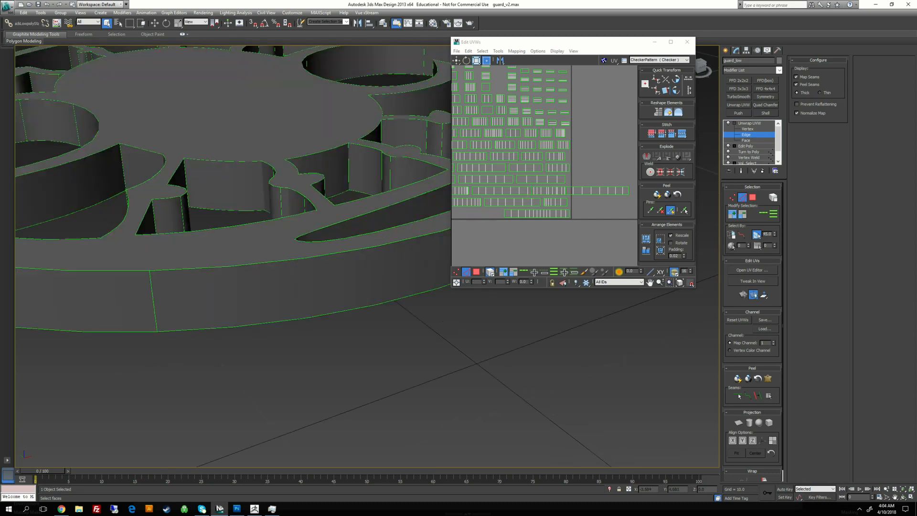
key(ctrl+w)
scroll(250, 260, down, 6)
alt+middle_drag(250, 260, 181, 270)
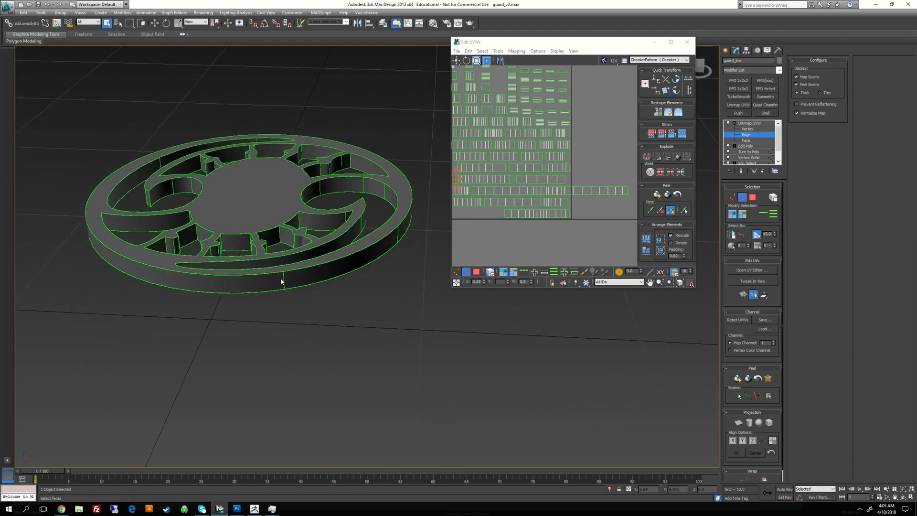
scroll(287, 281, up, 3)
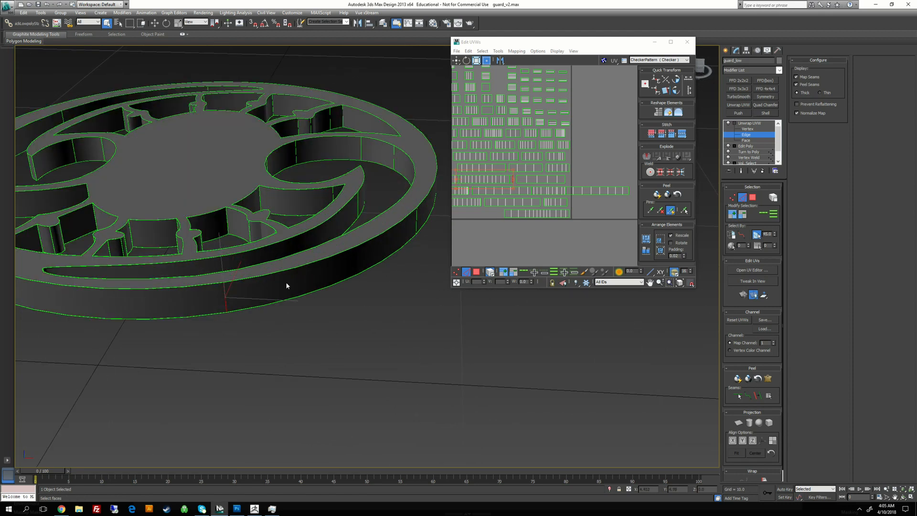
alt+middle_drag(287, 285, 153, 300)
key(s)
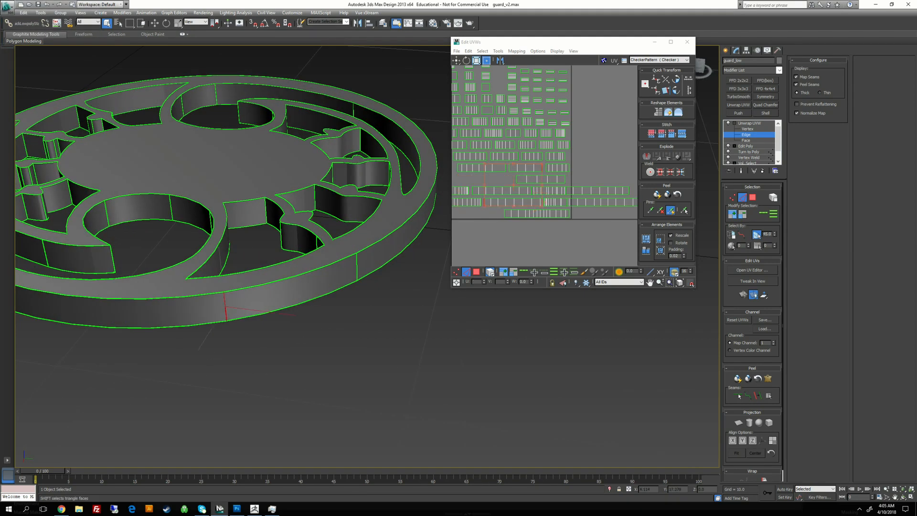
key(s)
key(s)
- Stitch the vertical seams along the walls of the long crescent slot inside the guard's outer ring
scroll(364, 257, down, 4)
alt+middle_drag(364, 258, 238, 260)
alt+middle_drag(272, 220, 339, 237)
scroll(315, 273, up, 4)
click(302, 219)
key(s)
key(s)
click(324, 283)
key(s)
alt+middle_drag(312, 283, 384, 260)
middle_drag(384, 260, 306, 246)
key(s)
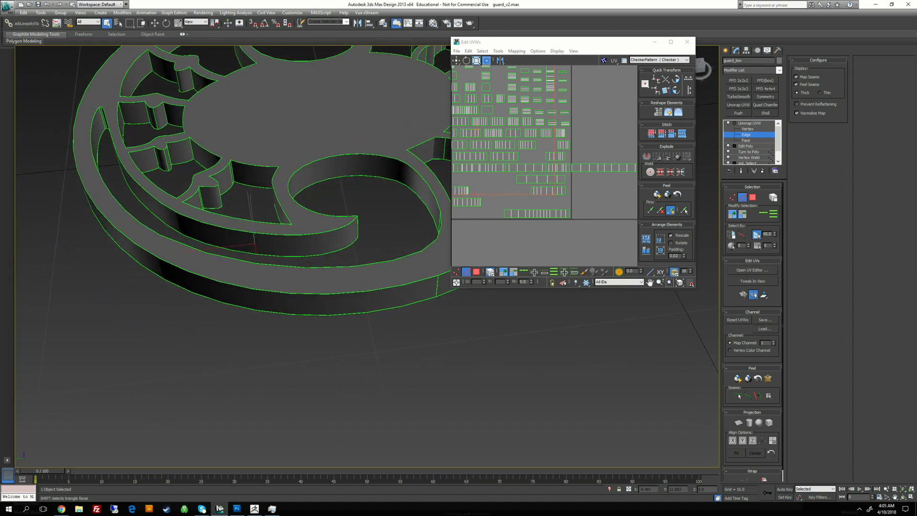
key(shift+s)
- Stitch the wall seams in the small cut-outs beside the large curved opening
alt+middle_drag(316, 230, 298, 244)
middle_drag(375, 162, 333, 206)
scroll(333, 206, up, 3)
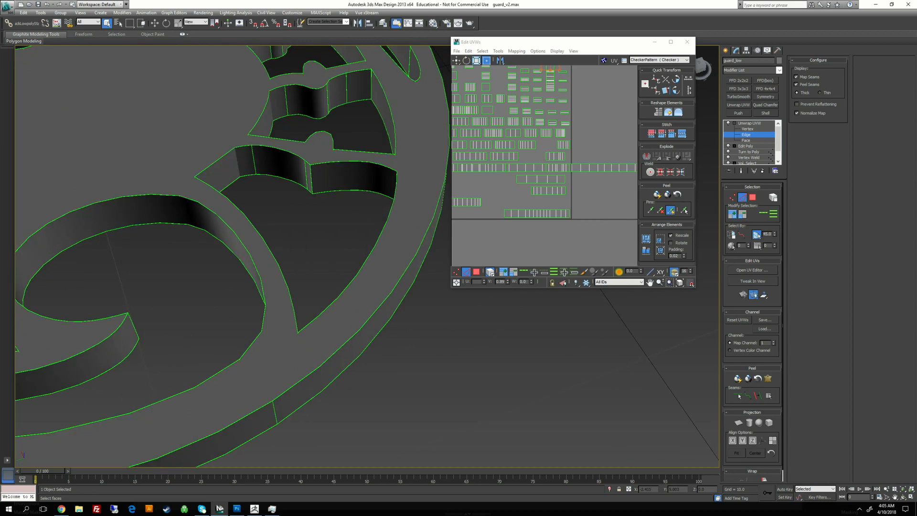
click(315, 211)
alt+middle_drag(293, 179, 235, 178)
key(s)
click(328, 183)
alt+middle_drag(329, 183, 353, 165)
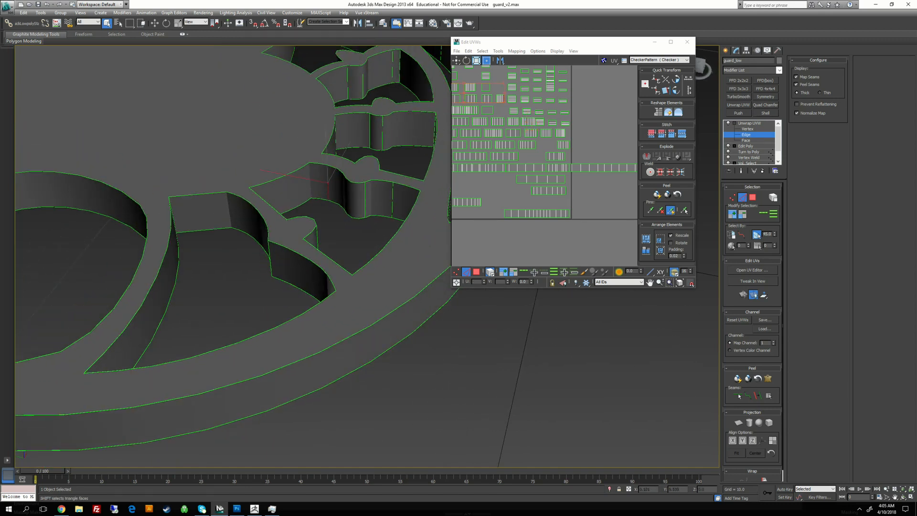
key(s)
key(s)
- Stitch the vertical seam where the next cut-out's curved wall meets its rounded knob
alt+middle_drag(363, 214, 272, 239)
key(s)
click(271, 278)
alt+middle_drag(272, 277, 277, 266)
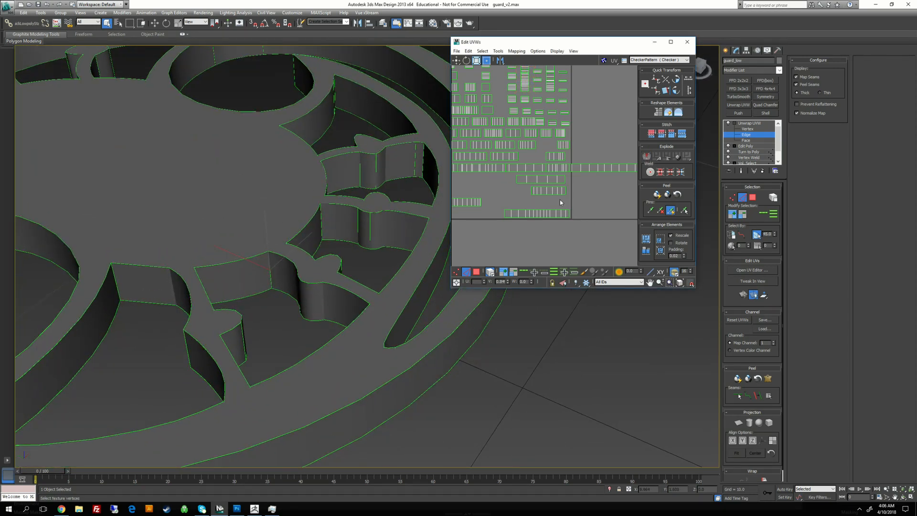
mouse_move(363, 239)
alt+middle_down()
mouse_move(351, 203)
mouse_move(356, 224)
alt+middle_up()
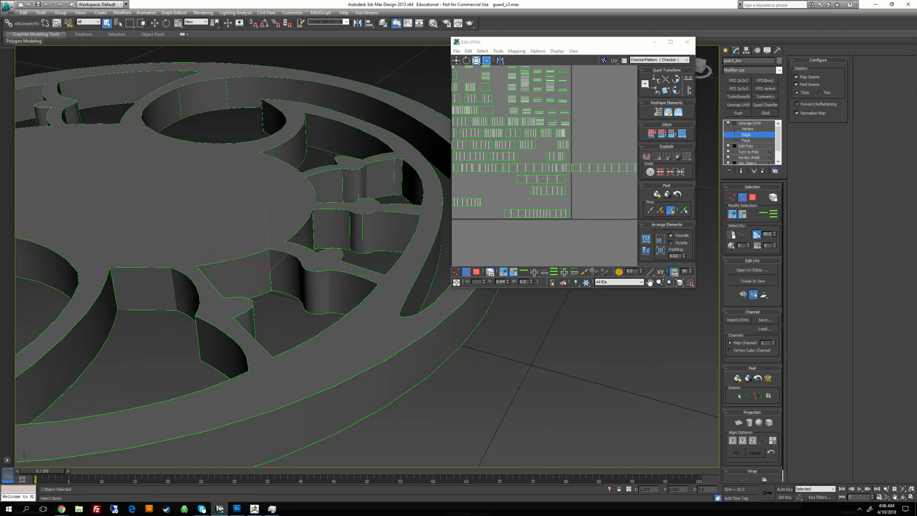
alt+middle_drag(281, 287, 279, 302)
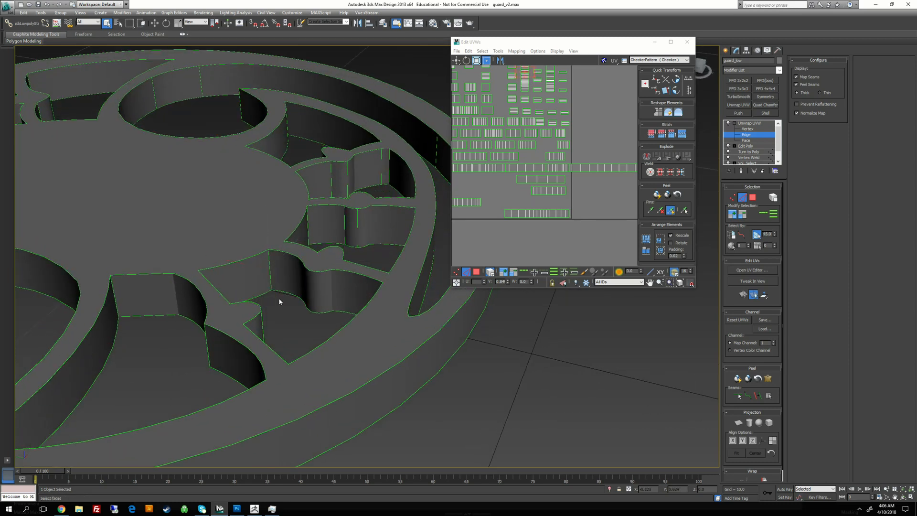
- Stitch the vertical seams on the rounded knobs of the remaining cut-outs on this side of the guard
alt+middle_drag(305, 229, 293, 268)
click(298, 250)
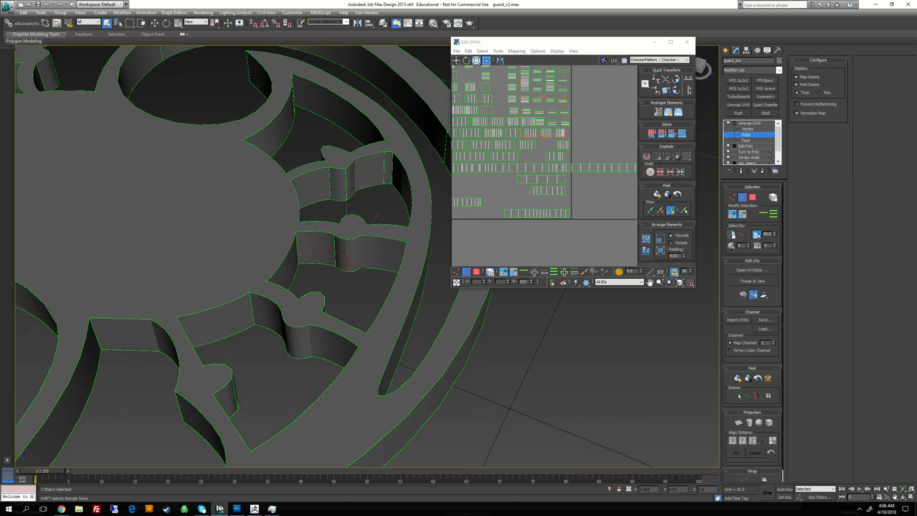
click(354, 251)
key(s)
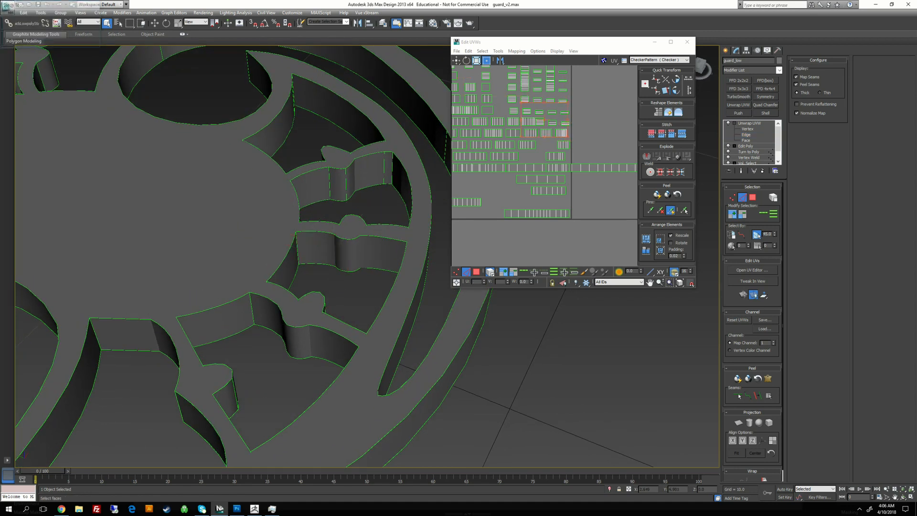
alt+middle_drag(335, 256, 325, 277)
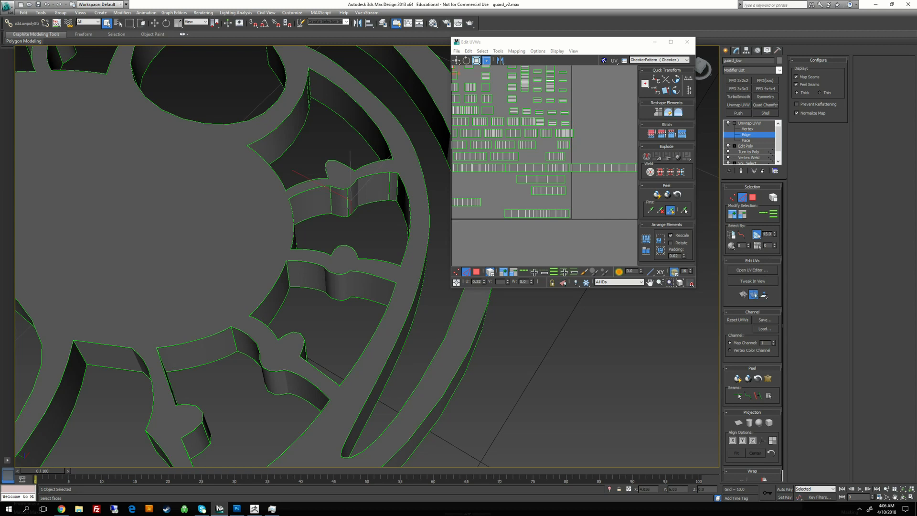
key(s)
key(s)
- Stitch the vertical seams on the rounded knob of the first small cut-out on the guard's opposite side
scroll(388, 209, down, 5)
alt+middle_drag(363, 210, 296, 201)
scroll(242, 203, up, 8)
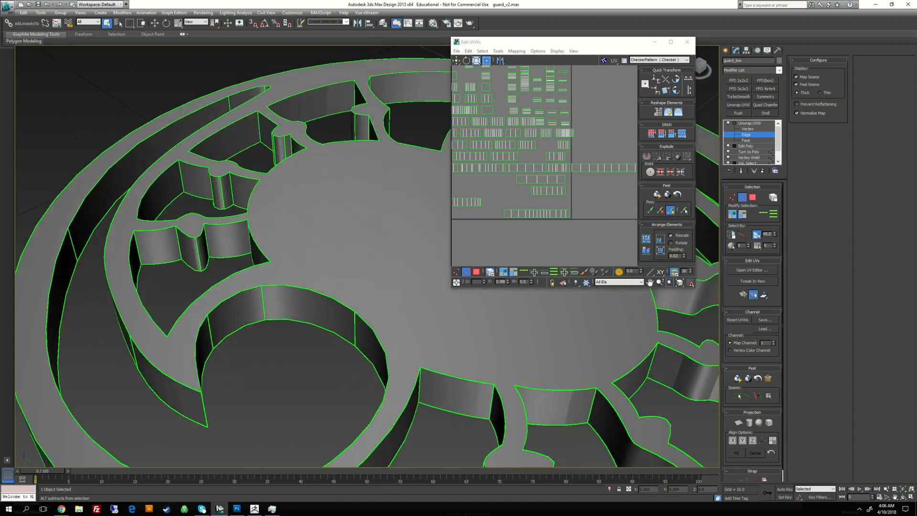
key(s)
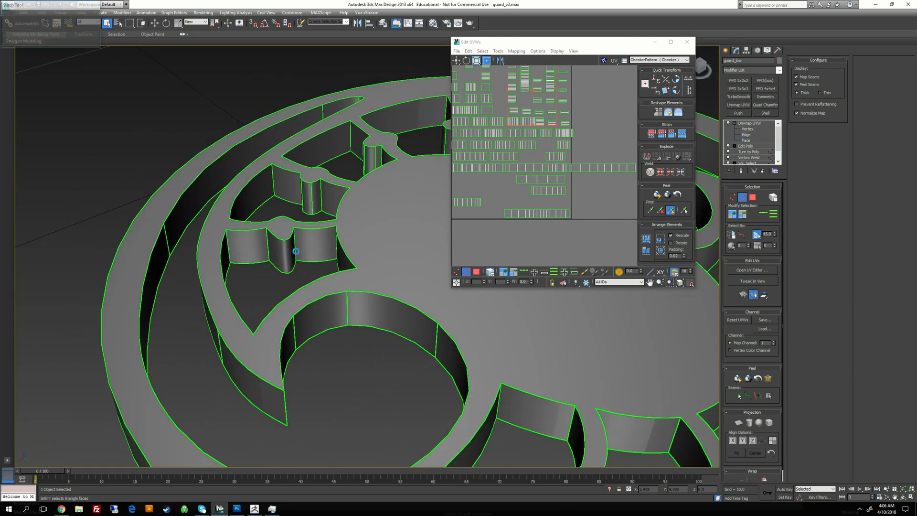
click(293, 249)
scroll(282, 254, up, 6)
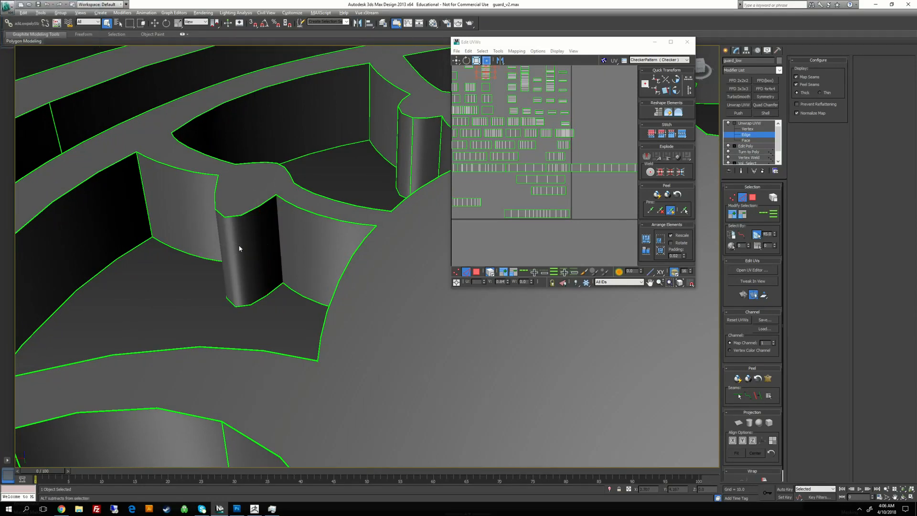
alt+middle_drag(239, 245, 313, 225)
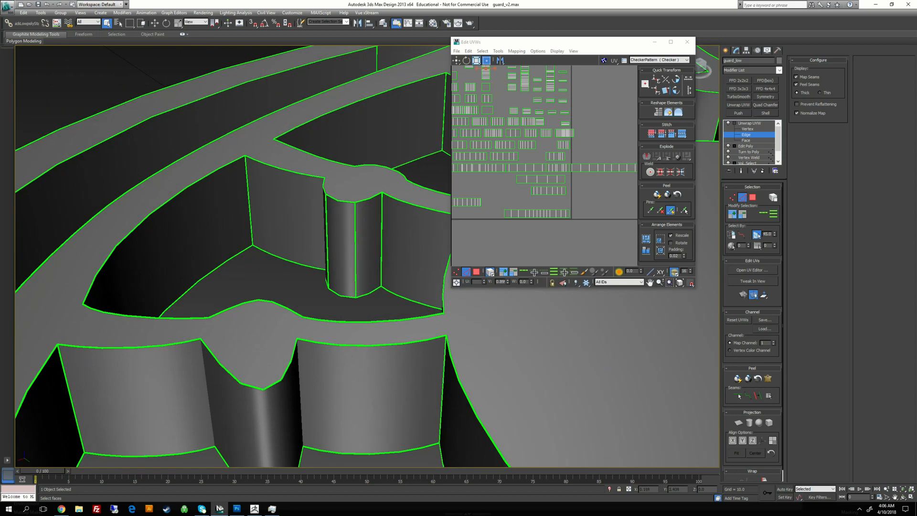
- Stitch the knob seams in the adjacent small cut-out so its rounded faces form one UV strip
click(377, 232)
key(s)
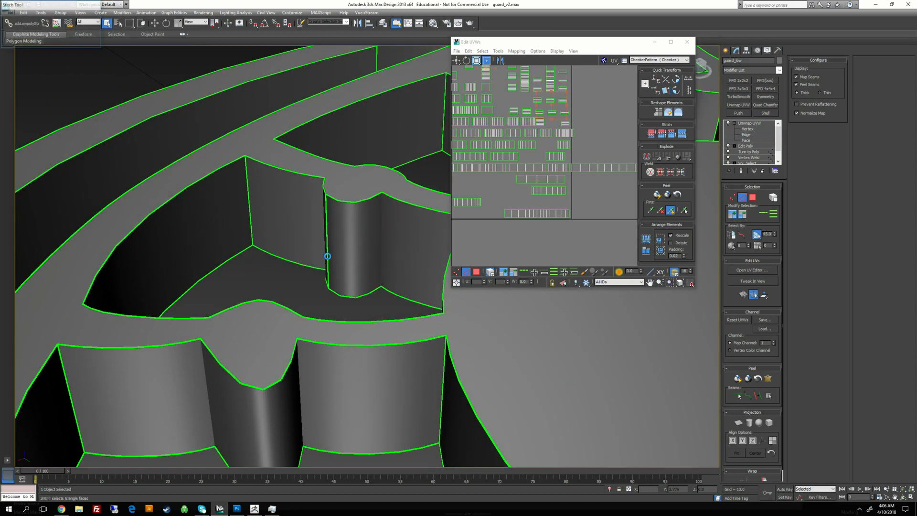
alt+middle_drag(327, 255, 367, 304)
key(s)
scroll(317, 253, down, 5)
scroll(366, 304, up, 5)
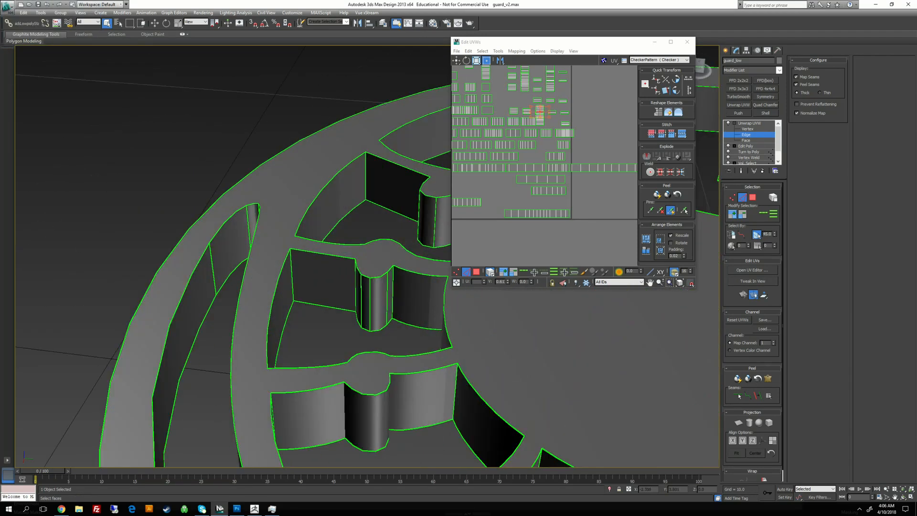
- Stitch the seams on the rounded knob of the middle cut-out, joining its faces in the UVs
key(s)
key(s)
alt+middle_drag(395, 299, 414, 282)
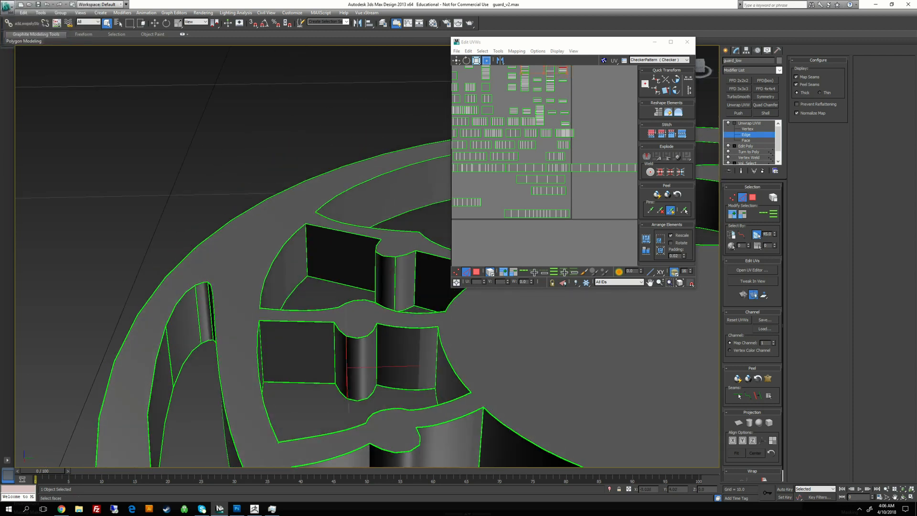
middle_drag(356, 370, 392, 253)
key(s)
key(s)
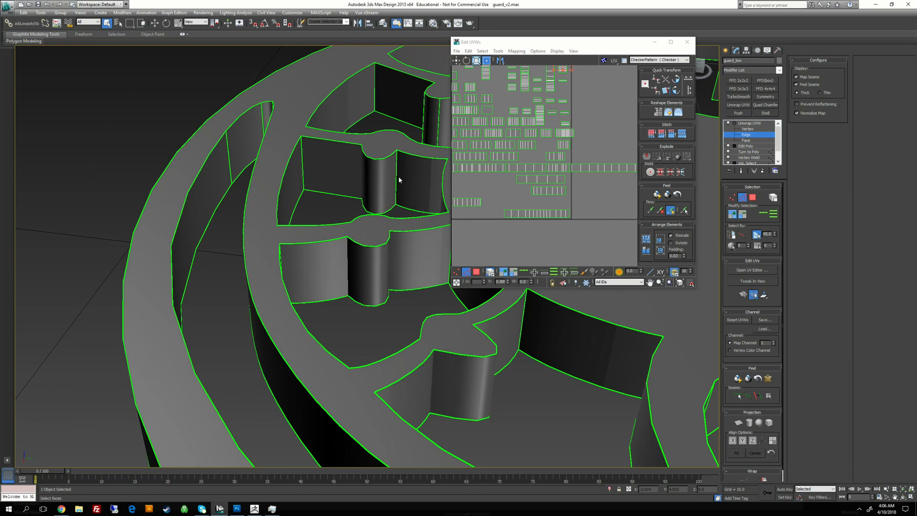
- Stitch the middle cut-out's remaining wall seam and the knob seams of the following cut-out
key(s)
middle_drag(394, 180, 339, 273)
key(s)
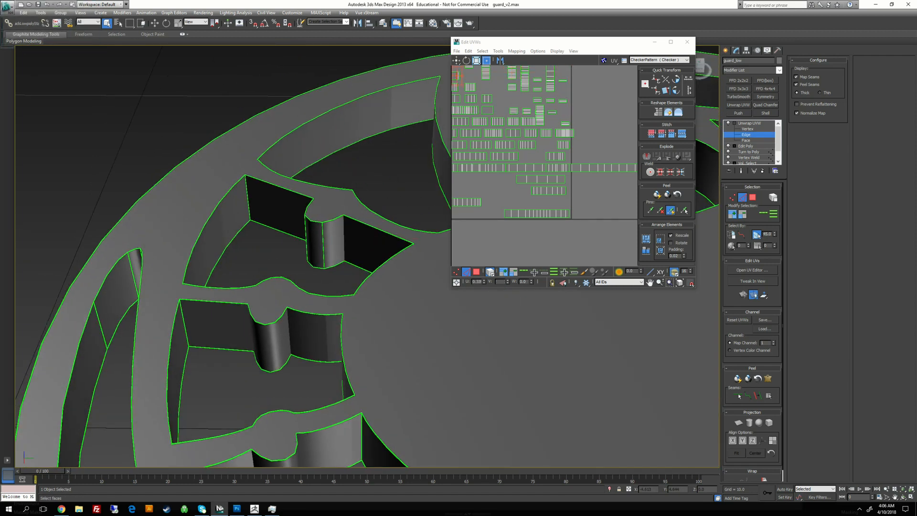
click(324, 239)
alt+middle_drag(324, 240, 377, 244)
key(s)
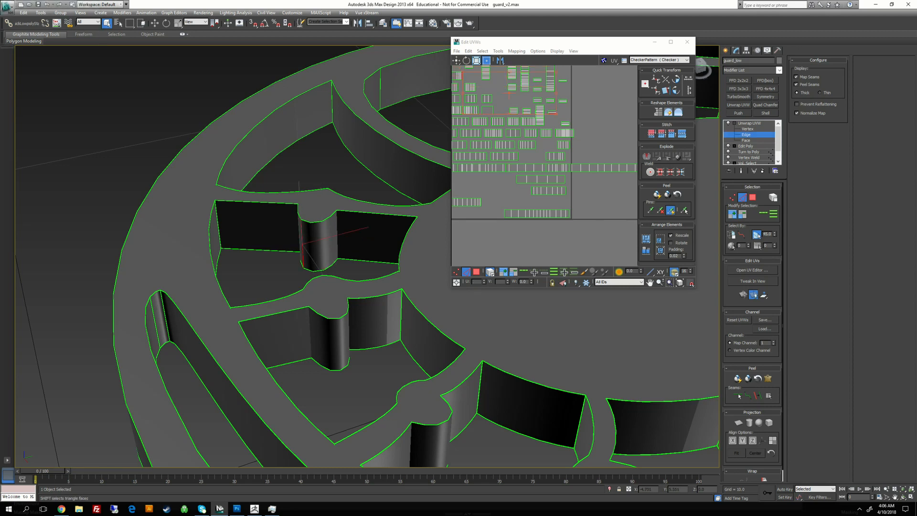
key(s)
- Stitch the vertical seams along the inner wall of the large round opening
alt+middle_drag(306, 241, 135, 164)
scroll(346, 245, down, 4)
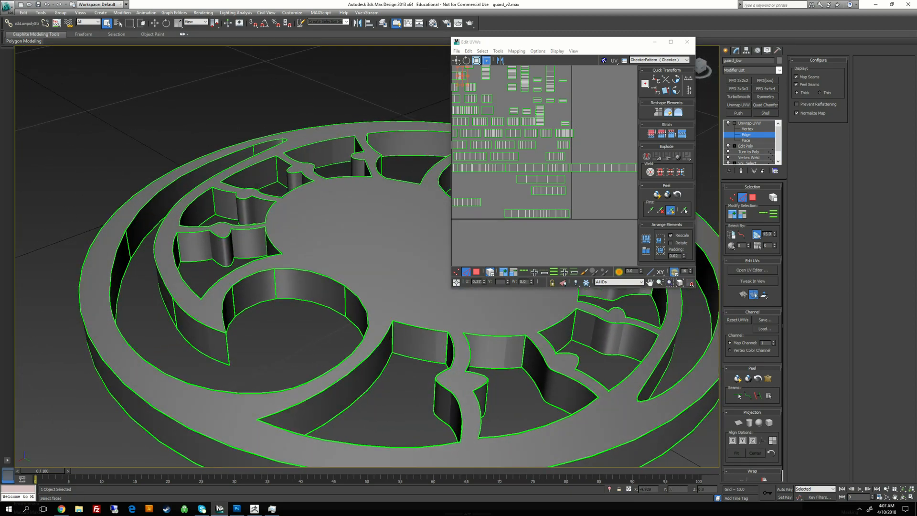
alt+middle_drag(305, 239, 285, 239)
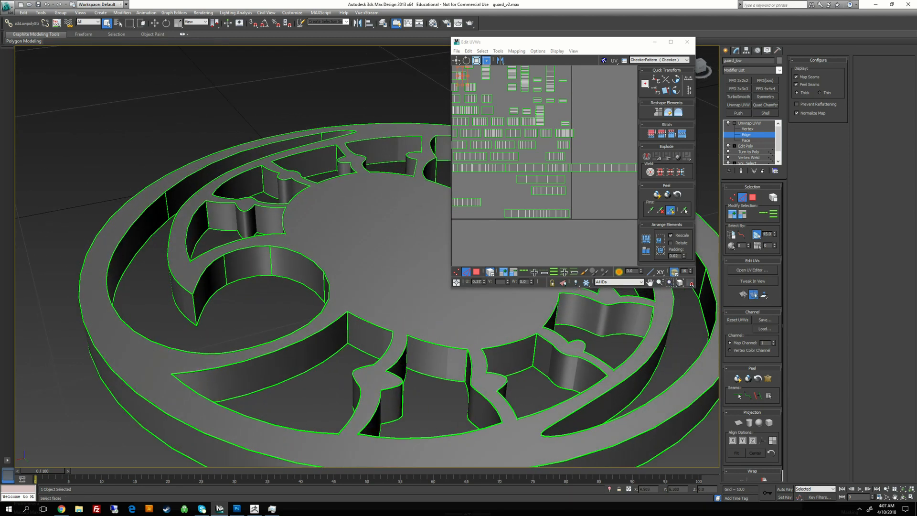
click(263, 261)
key(s)
alt+middle_drag(293, 286, 315, 266)
key(s)
key(s)
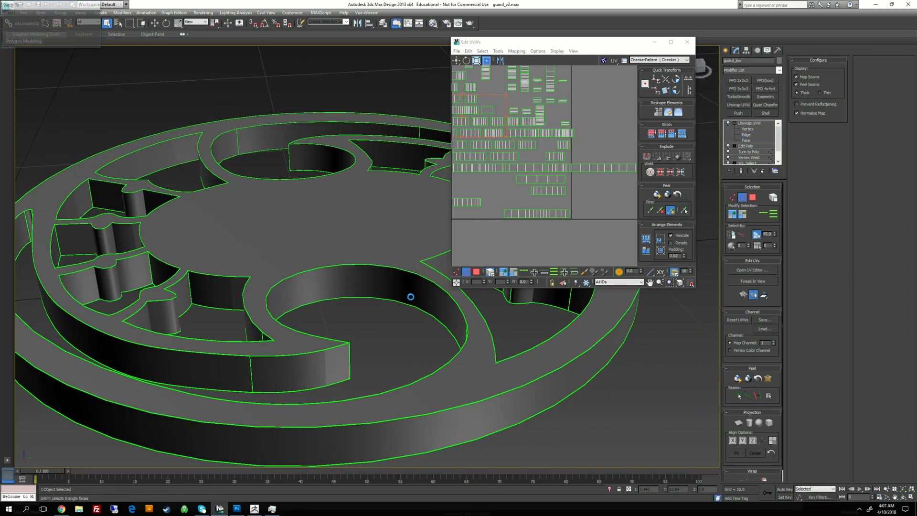
- Stitch the vertical seam on the outer wall of the hook-shaped arm beside the large round opening
alt+middle_drag(409, 297, 369, 284)
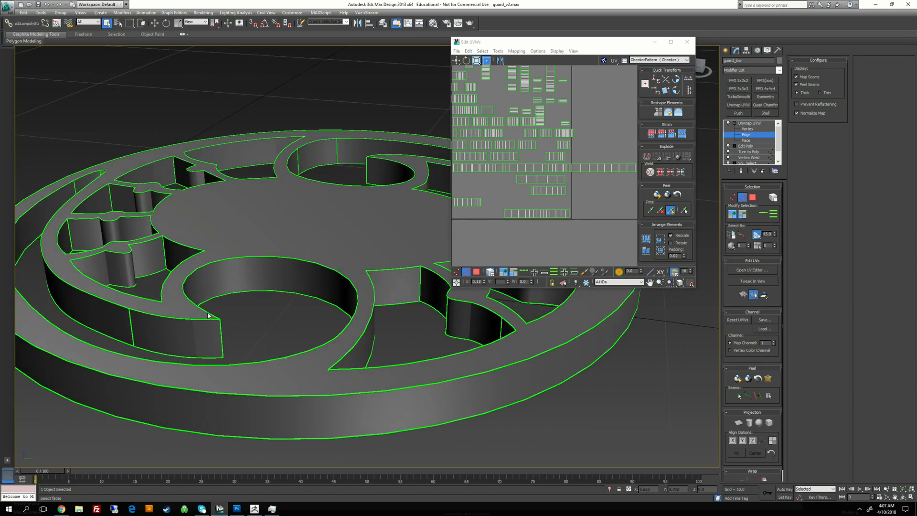
key(s)
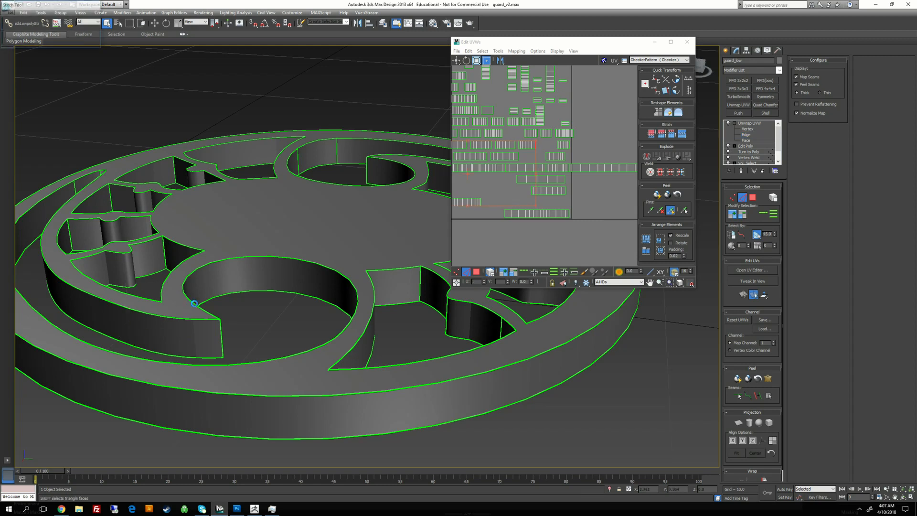
alt+middle_drag(194, 302, 265, 310)
alt+middle_drag(297, 238, 277, 239)
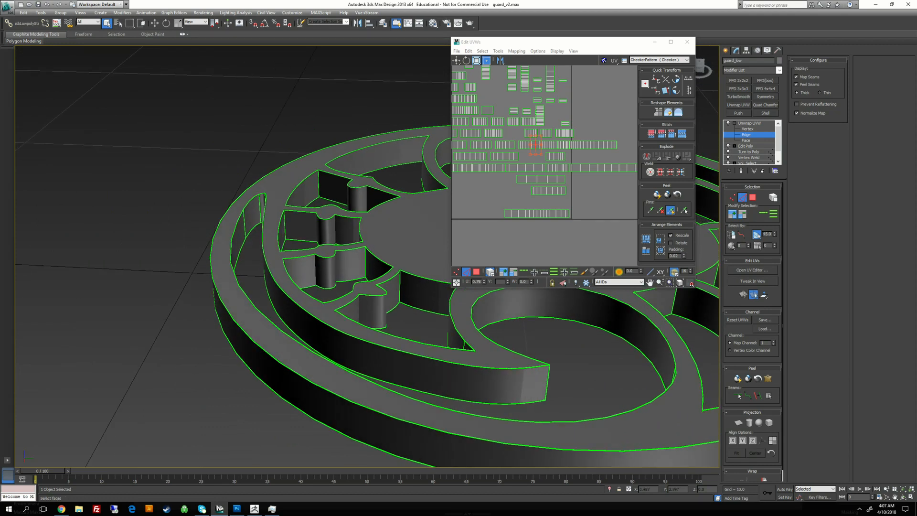
- Stitch the vertical seam at the narrow end of the crescent-shaped slot near the guard's outer rim
scroll(205, 201, up, 3)
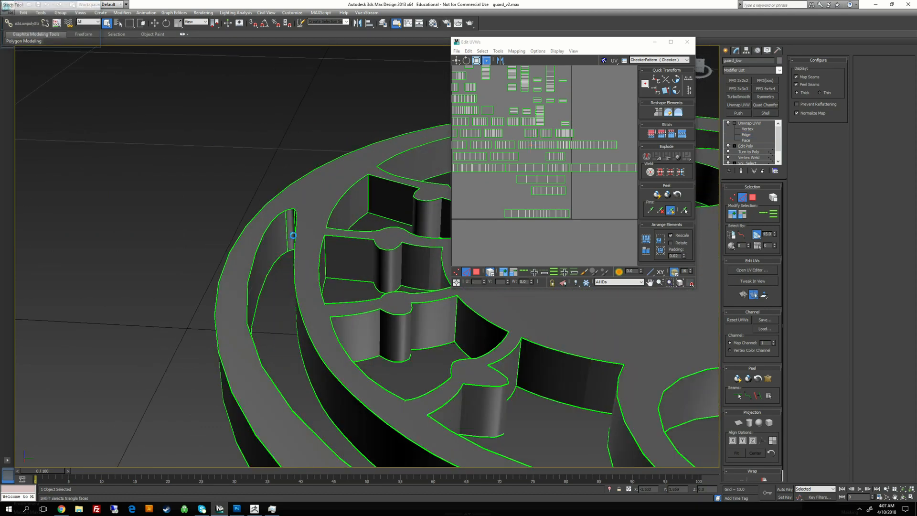
alt+middle_drag(334, 287, 222, 234)
scroll(346, 246, down, 4)
scroll(222, 234, up, 3)
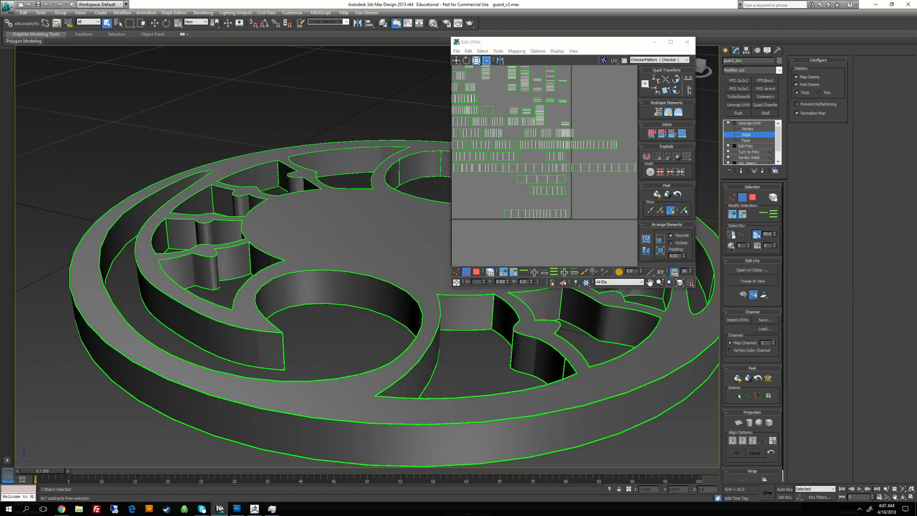
- Stitch the seams beside the rounded knob on the wall of the second cut-out in the row
alt+middle_drag(287, 243, 196, 298)
alt+middle_drag(267, 298, 220, 288)
alt+middle_drag(231, 337, 198, 300)
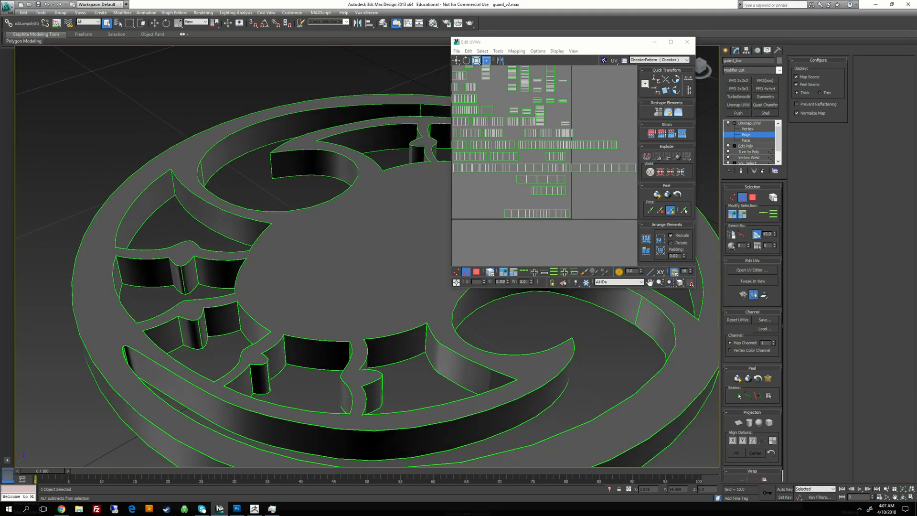
key(s)
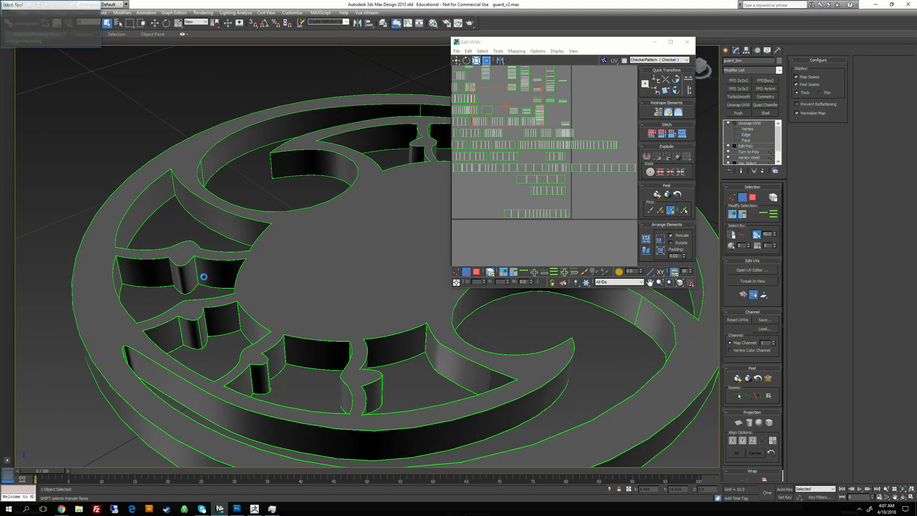
click(197, 274)
key(s)
mouse_move(223, 274)
alt+middle_down()
mouse_move(282, 241)
mouse_move(210, 283)
alt+middle_up()
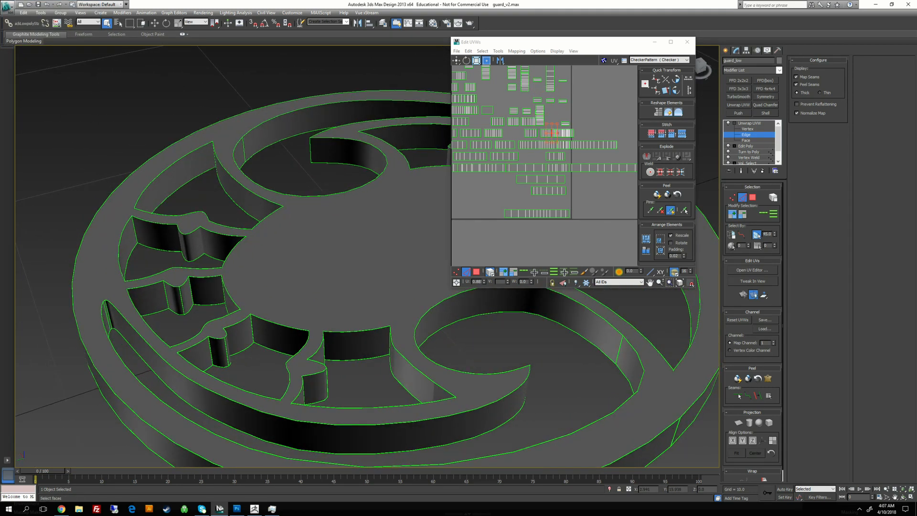
- Stitch the remaining knob and wall seams in the neighbouring cut-outs of the same row
key(s)
key(s)
alt+middle_drag(191, 300, 155, 277)
key(s)
scroll(155, 277, up, 3)
key(s)
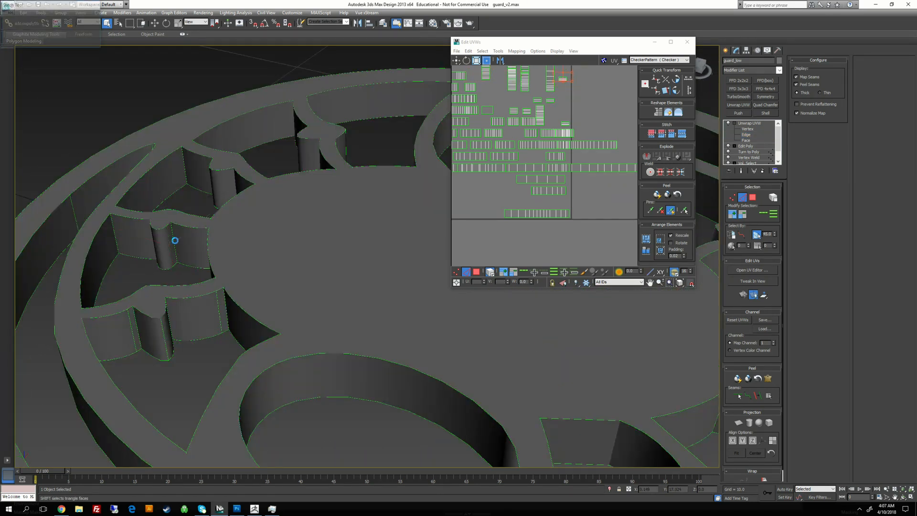
mouse_move(174, 239)
alt+middle_down()
mouse_move(203, 223)
mouse_move(176, 234)
alt+middle_up()
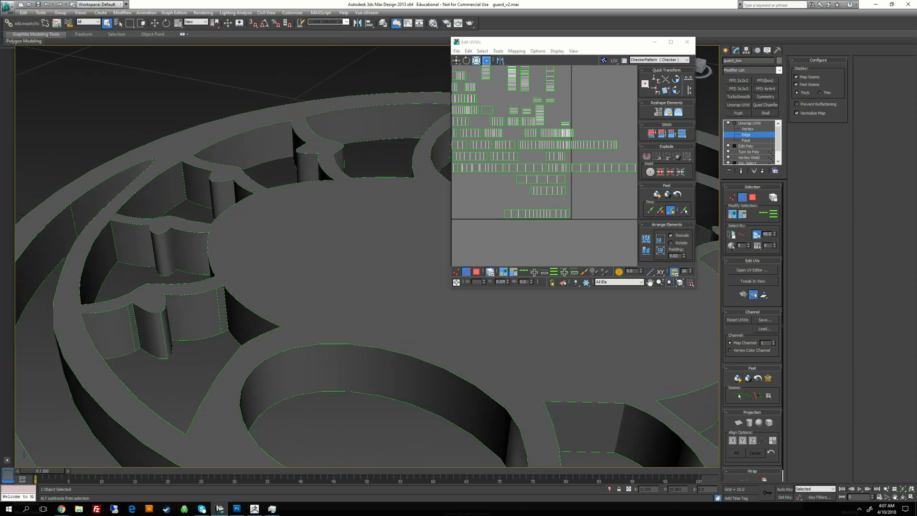
- Stitch the seam beside the knob and the inner corner seam of the cut-out next to the large round opening
click(137, 312)
key(s)
mouse_move(193, 319)
alt+middle_down()
mouse_move(164, 319)
mouse_move(171, 335)
mouse_move(187, 321)
alt+middle_up()
click(227, 287)
key(s)
scroll(229, 289, down, 5)
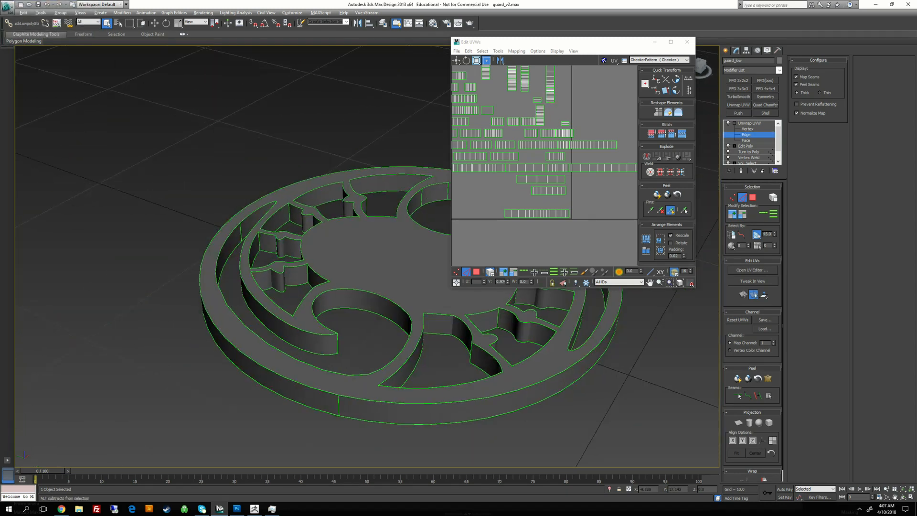
- Stitch the vertical seam on the outer curved wall of the large swirl-shaped opening
alt+middle_drag(245, 285, 230, 294)
scroll(230, 295, up, 4)
scroll(230, 294, up, 3)
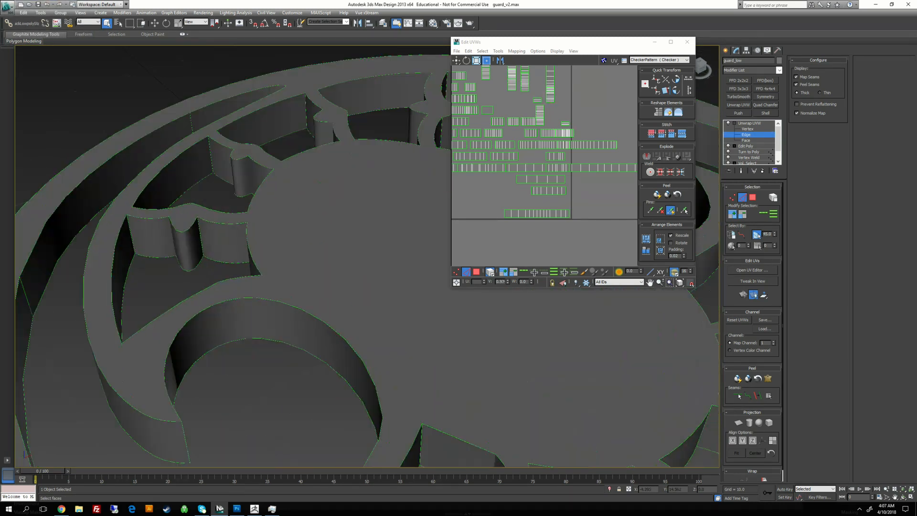
scroll(230, 294, down, 6)
scroll(230, 294, up, 3)
alt+middle_drag(230, 295, 177, 297)
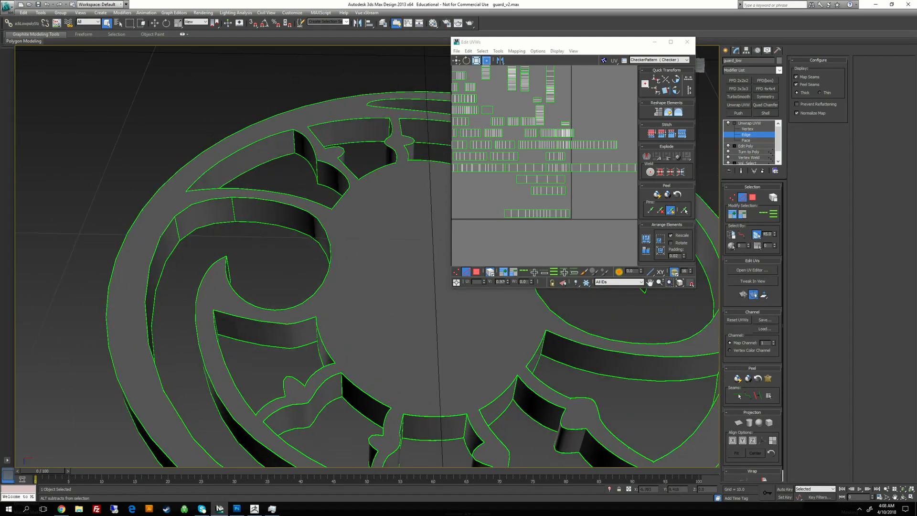
click(184, 221)
key(s)
- Stitch the vertical seams on the long outer wall of the crescent-shaped slot
alt+middle_drag(219, 221, 134, 218)
middle_drag(328, 94, 326, 145)
click(323, 142)
key(s)
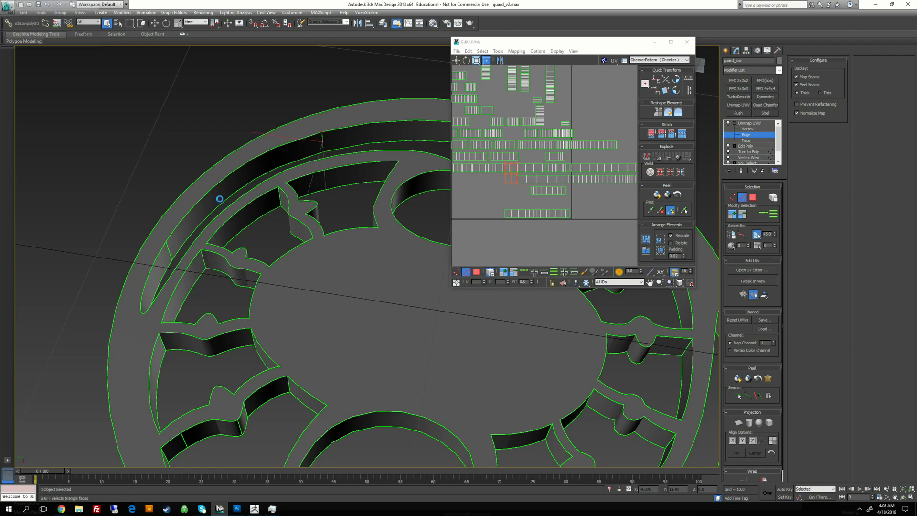
key(s)
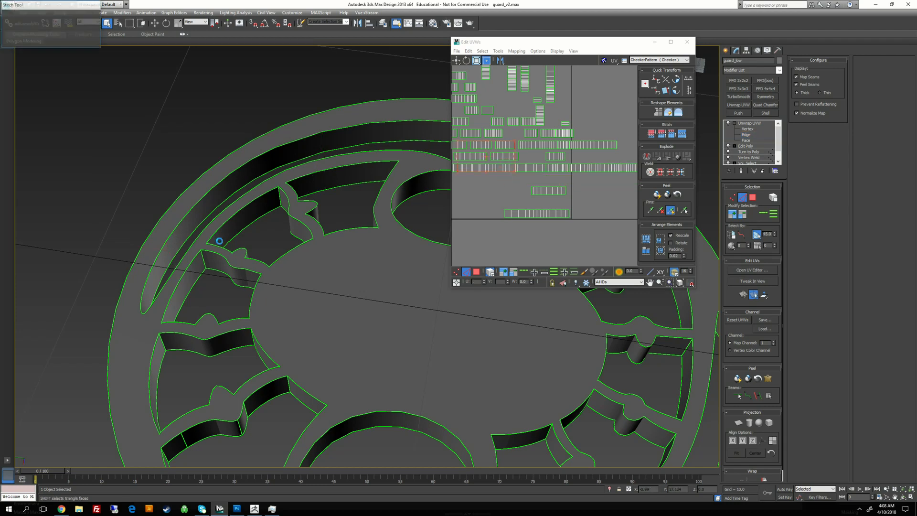
- Stitch the wall and knob seams of the last cut-out before the large round opening into one strip
alt+middle_drag(219, 239, 236, 406)
scroll(408, 269, up, 3)
middle_drag(354, 93, 186, 198)
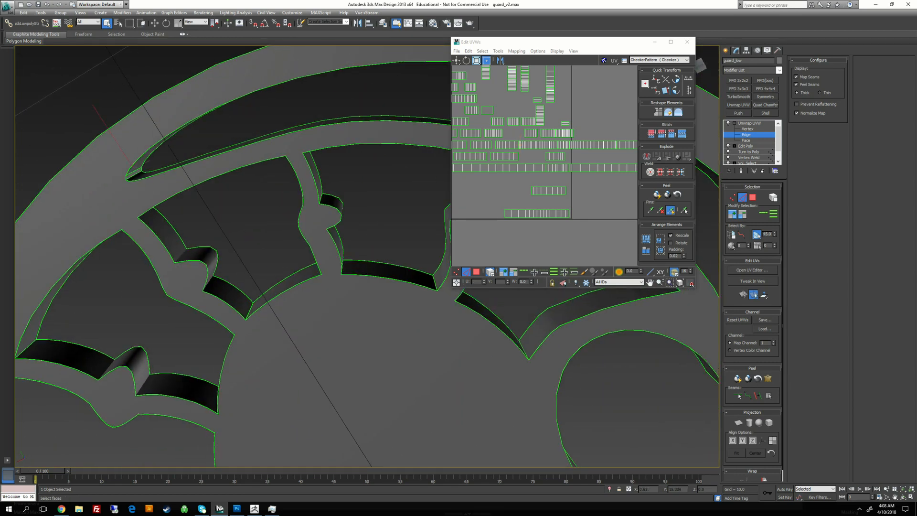
scroll(175, 190, down, 4)
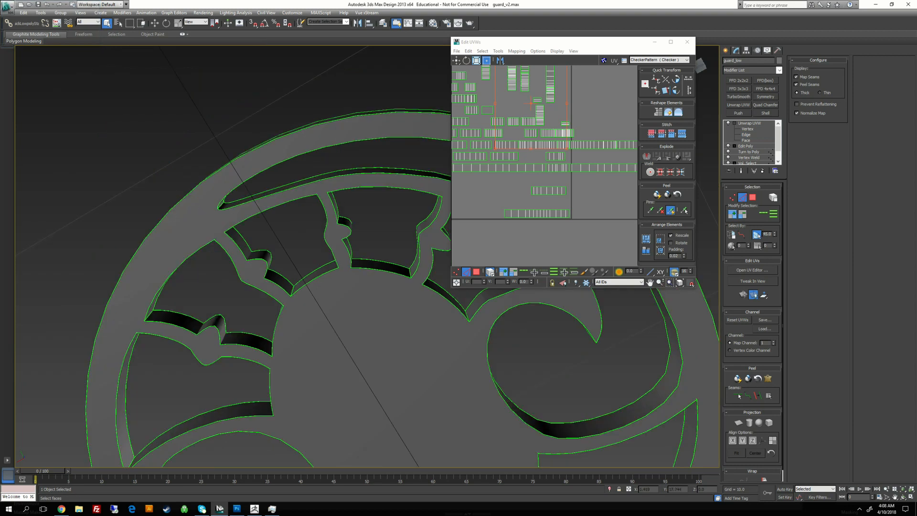
alt+middle_drag(200, 208, 370, 114)
middle_drag(363, 306, 426, 152)
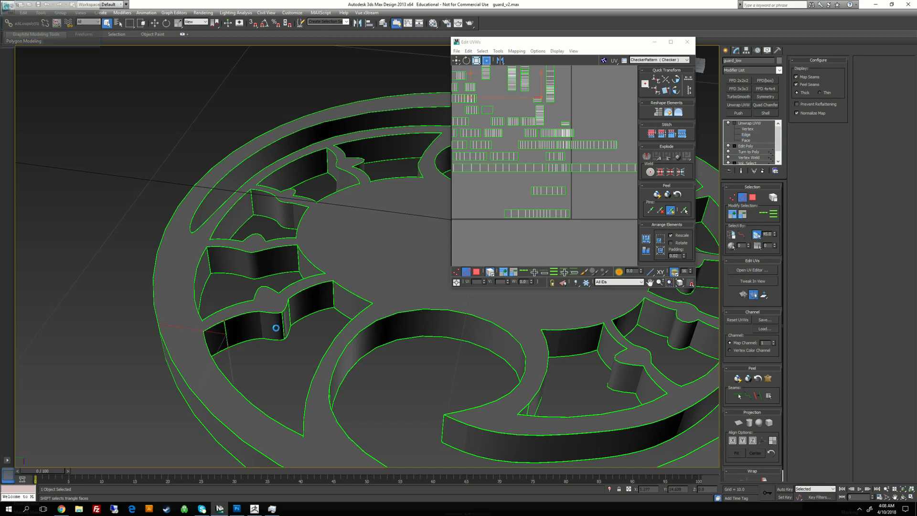
click(284, 325)
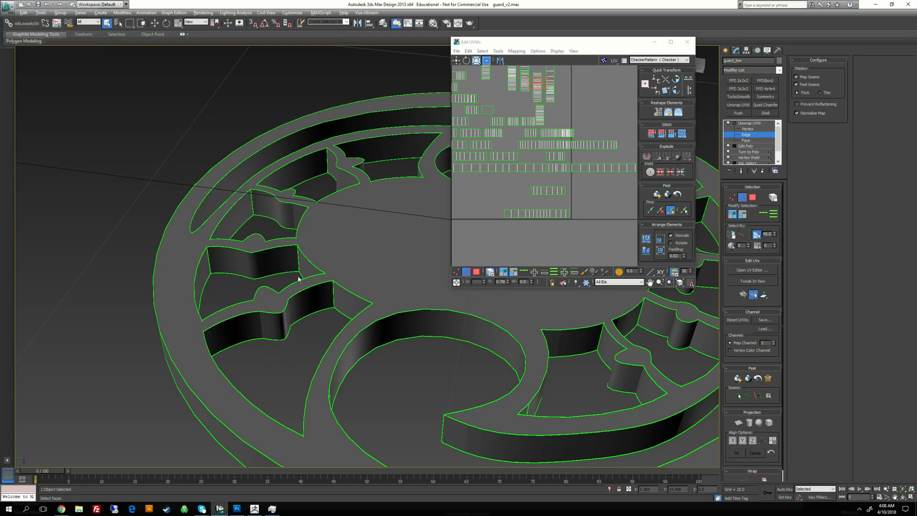
alt+middle_drag(298, 279, 313, 255)
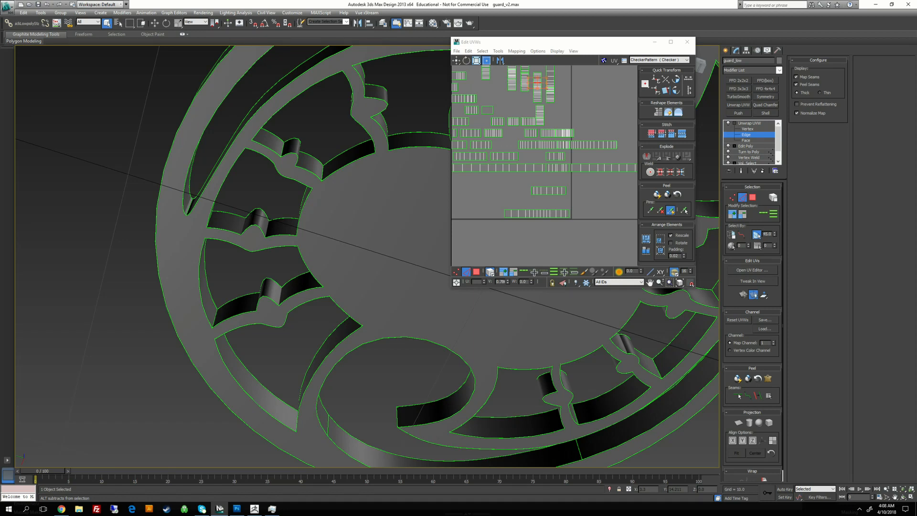
- Stitch the two vertical seams along the curved inner wall of the swirl-shaped opening
alt+middle_drag(258, 268, 246, 236)
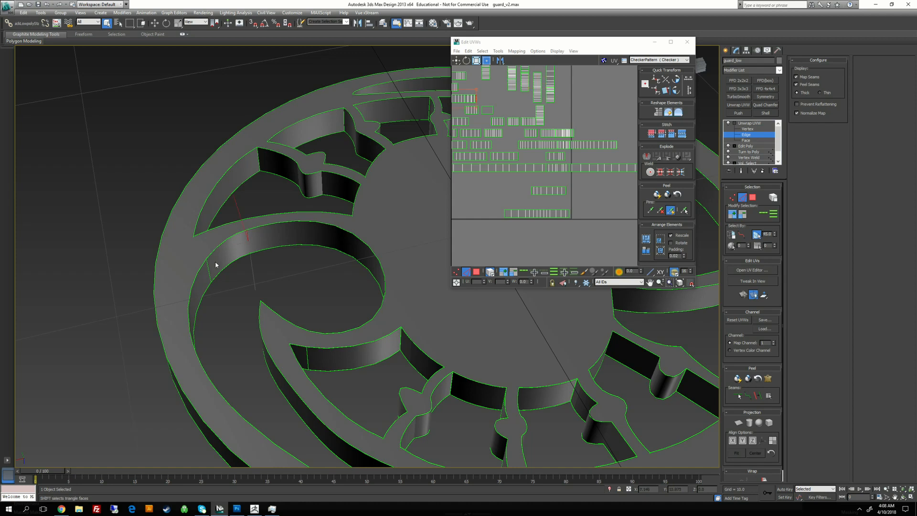
key(shift+s)
key(shift+s)
alt+middle_drag(236, 274, 211, 256)
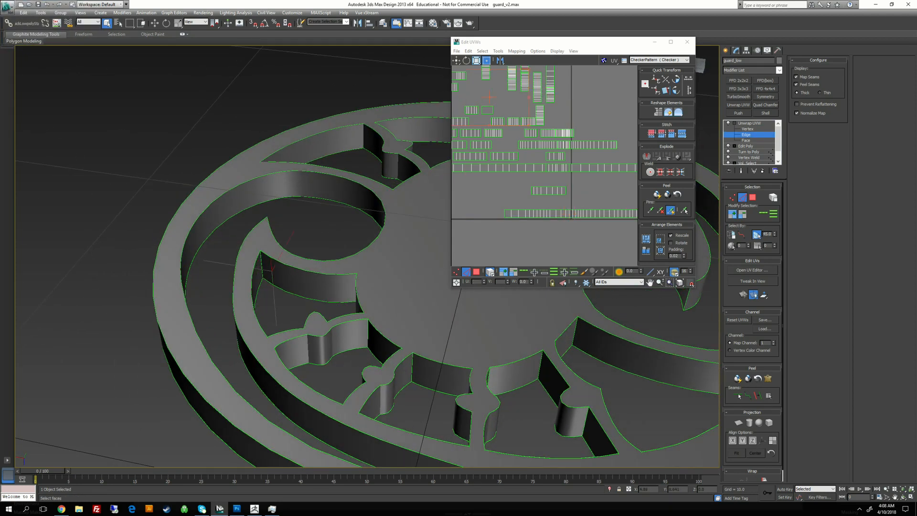
- Stitch the vertical seam on the wall of the triangular cut-out behind the hook's tip
alt+middle_drag(305, 267, 272, 286)
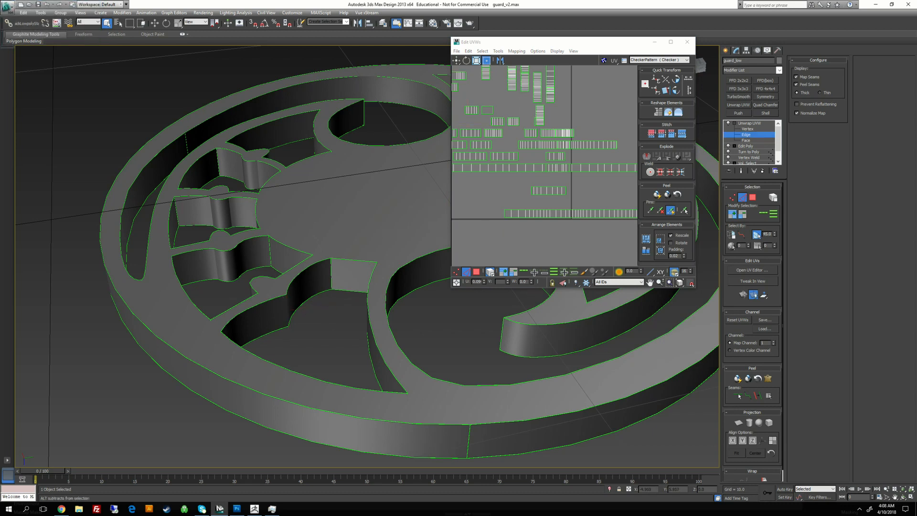
alt+middle_drag(320, 302, 353, 311)
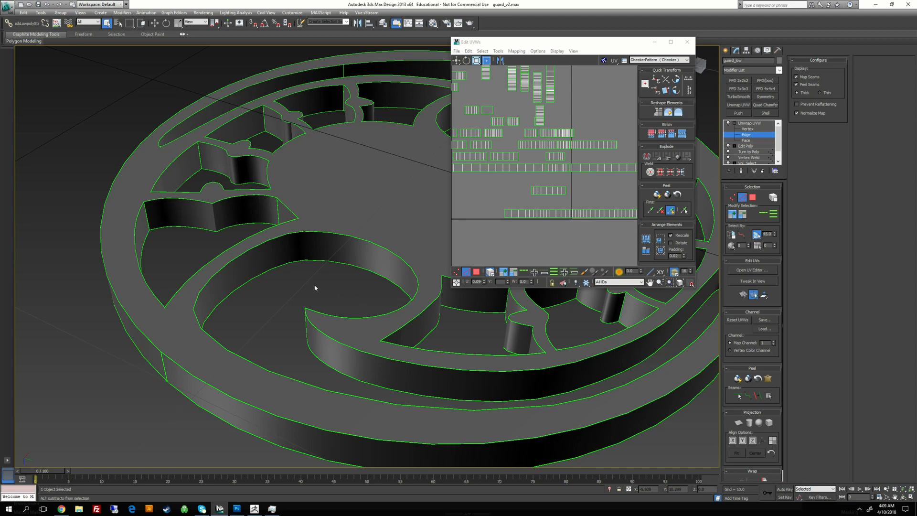
alt+middle_drag(315, 288, 19, 289)
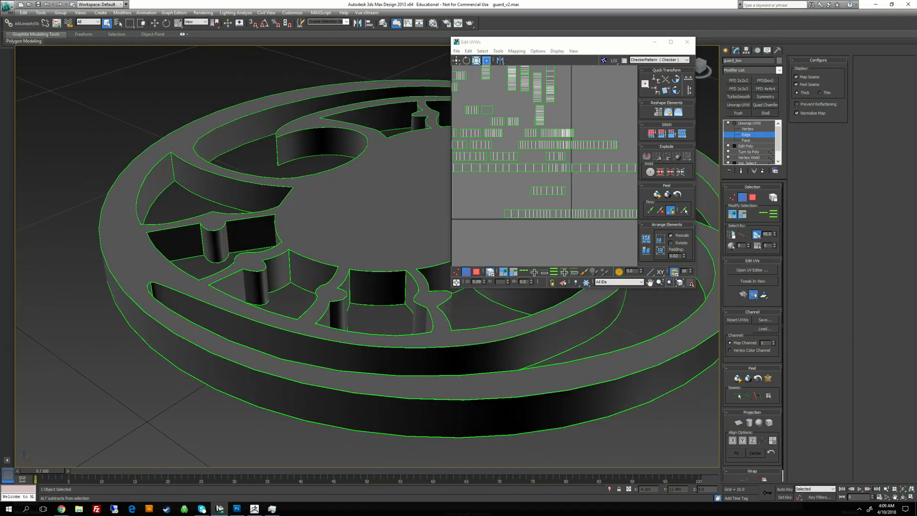
- Move the small UV shell off the vertical strip it overlaps into empty space, and display the guard as wireframe
alt+middle_drag(343, 258, 339, 266)
middle_drag(533, 129, 551, 197)
scroll(552, 198, down, 2)
scroll(552, 197, up, 4)
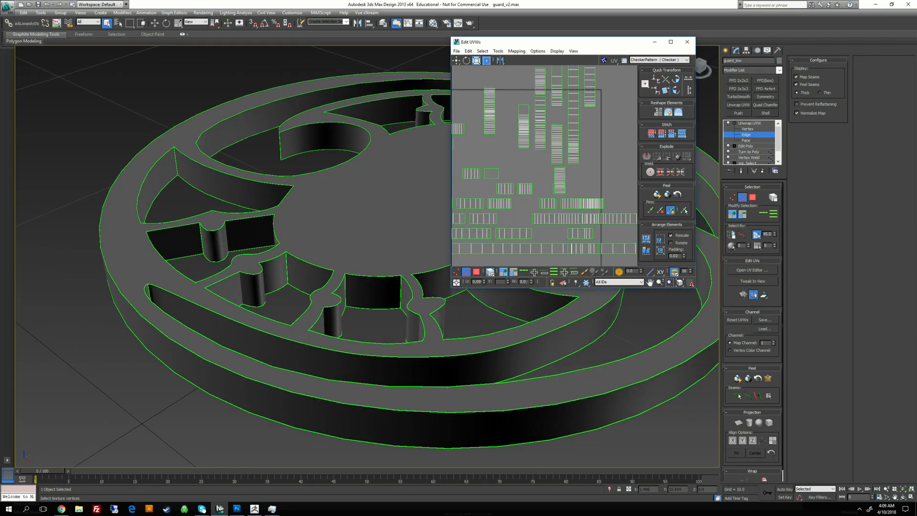
scroll(538, 184, up, 2)
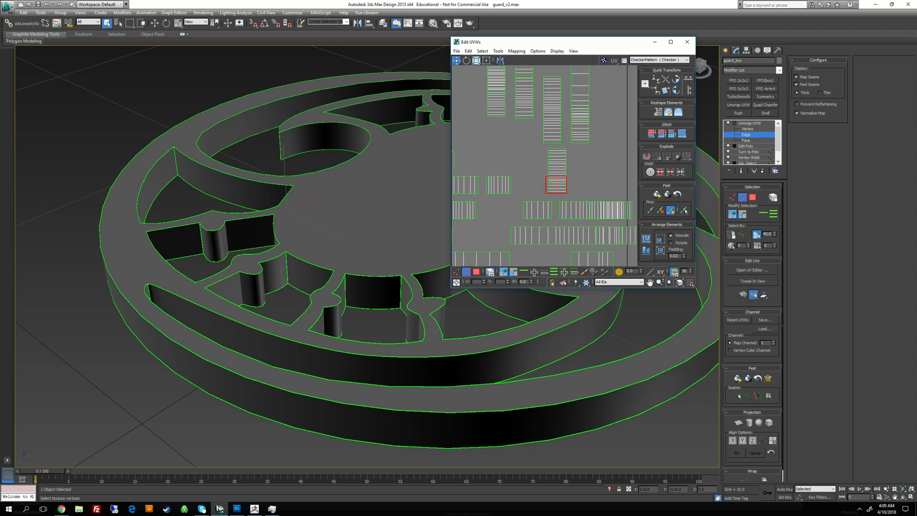
mouse_move(344, 268)
alt+middle_down()
mouse_move(320, 305)
mouse_move(329, 282)
mouse_move(339, 325)
mouse_move(320, 363)
alt+middle_up()
key(F3)
scroll(329, 282, down, 4)
scroll(239, 239, up, 6)
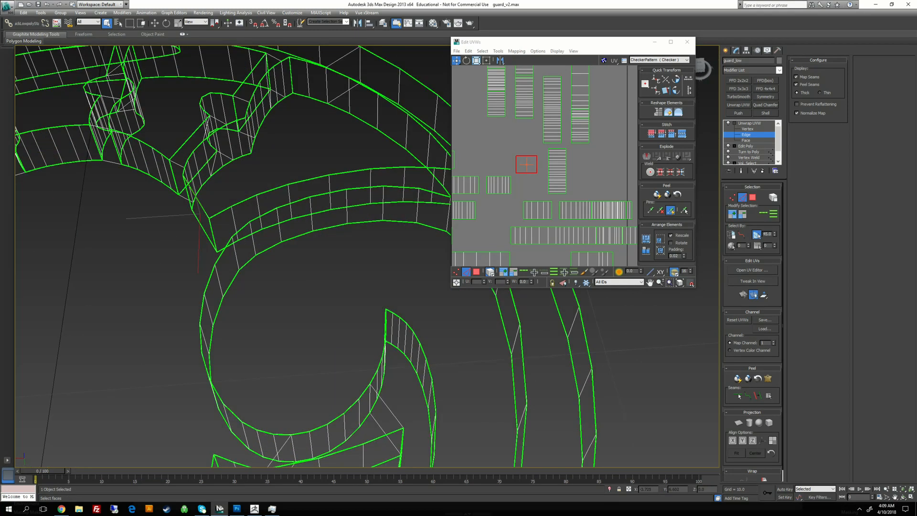
- Switch to Face selection and select the separated small shell to locate it on the guard
right_click(527, 180)
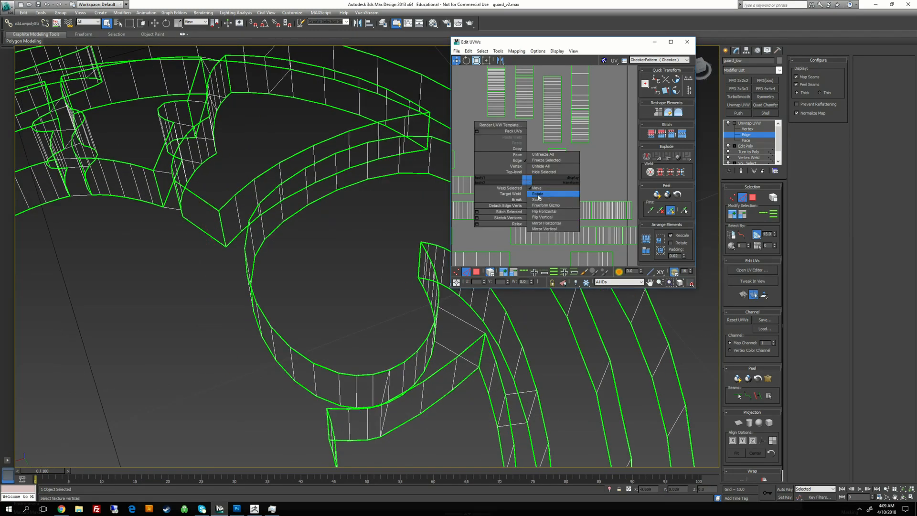
click(517, 155)
click(525, 163)
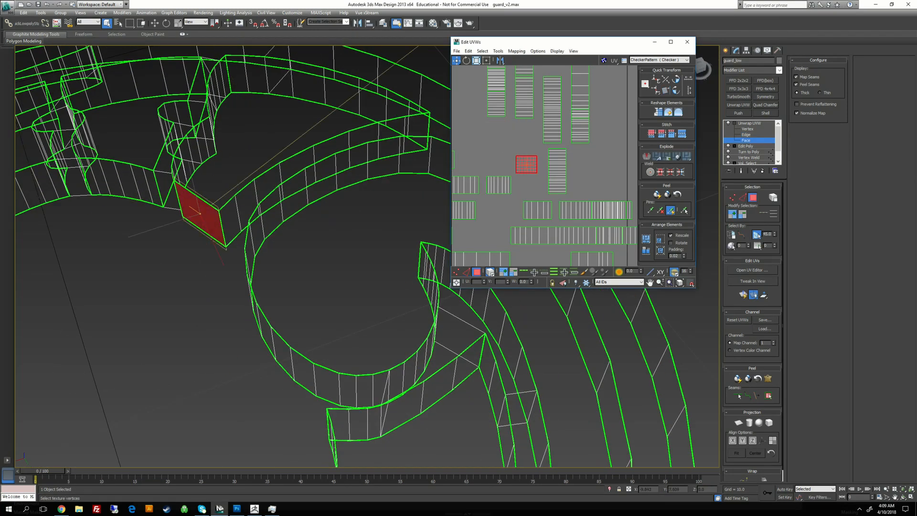
- Examine another small shell's location on the guard and the overall spread of the UV pieces
scroll(385, 210, down, 4)
mouse_move(385, 210)
alt+middle_down()
mouse_move(427, 176)
mouse_move(404, 203)
mouse_move(382, 206)
alt+middle_up()
scroll(497, 183, down, 3)
middle_drag(497, 183, 577, 172)
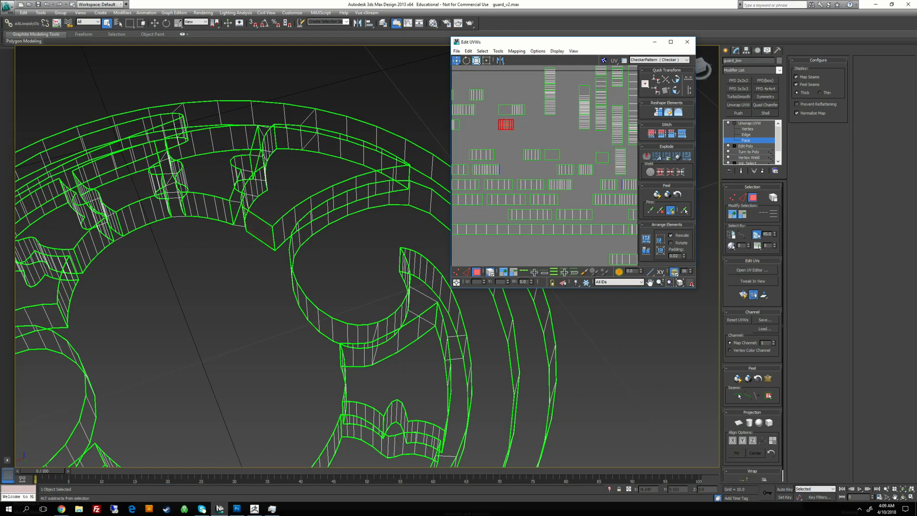
alt+middle_drag(334, 229, 253, 234)
scroll(301, 253, down, 5)
scroll(301, 282, up, 4)
mouse_move(545, 189)
middle_down()
mouse_move(527, 187)
mouse_move(543, 171)
mouse_move(538, 199)
middle_up()
scroll(526, 188, down, 3)
scroll(540, 197, down, 3)
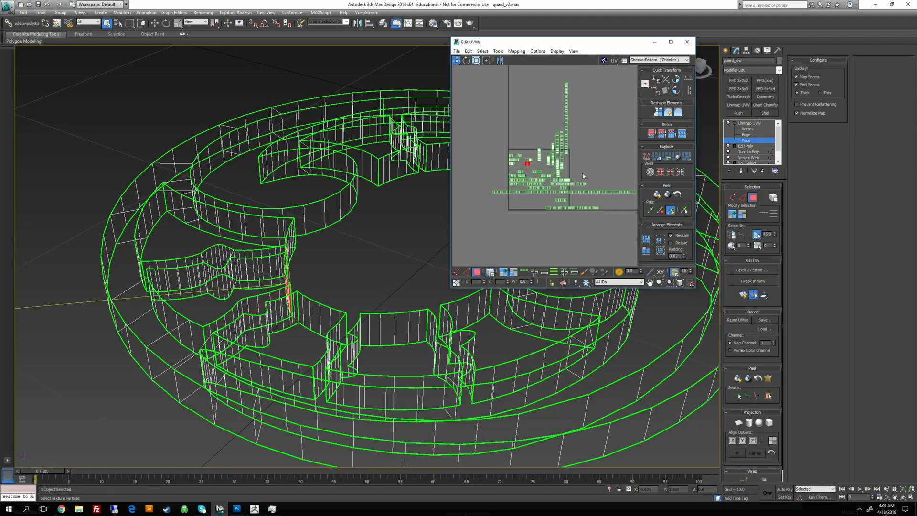
scroll(589, 176, down, 3)
middle_drag(589, 175, 534, 171)
scroll(525, 166, up, 1)
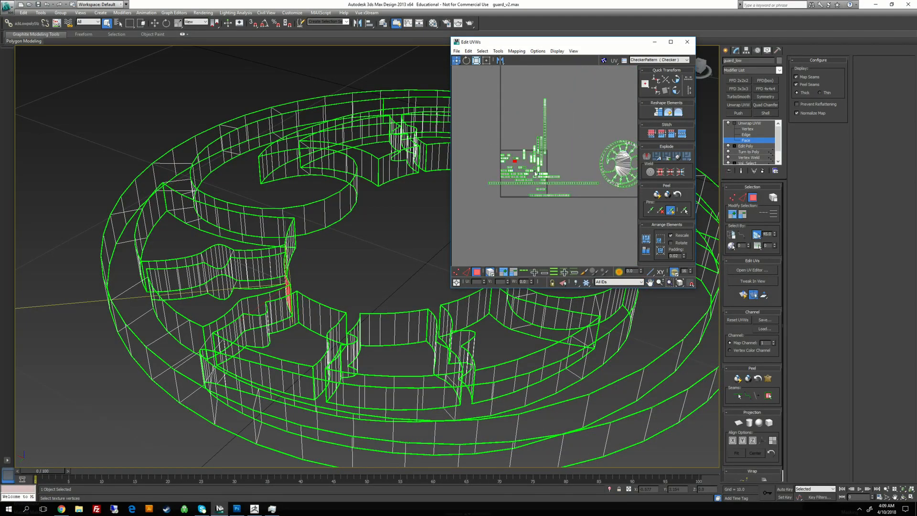
- Clear the face selection, return the viewport to shaded display and show the CheckerPattern map on the guard
middle_drag(401, 217, 287, 230)
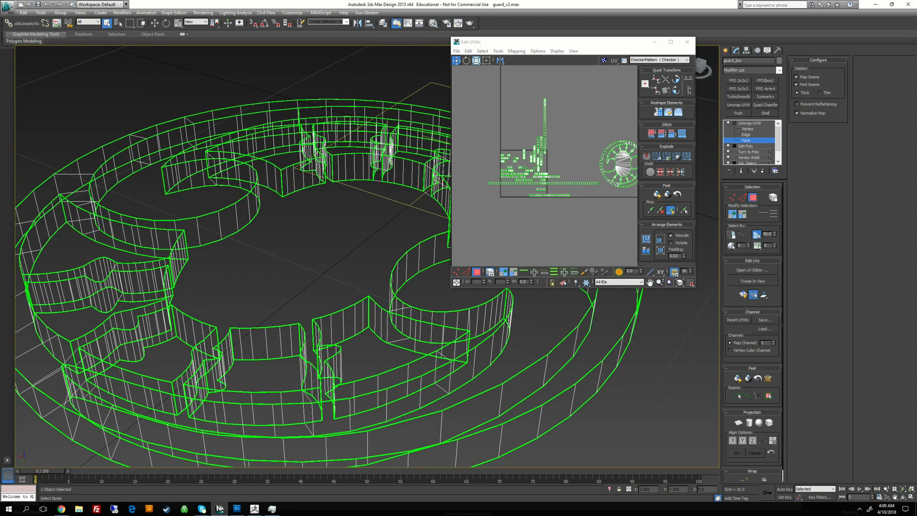
key(F3)
scroll(323, 176, down, 2)
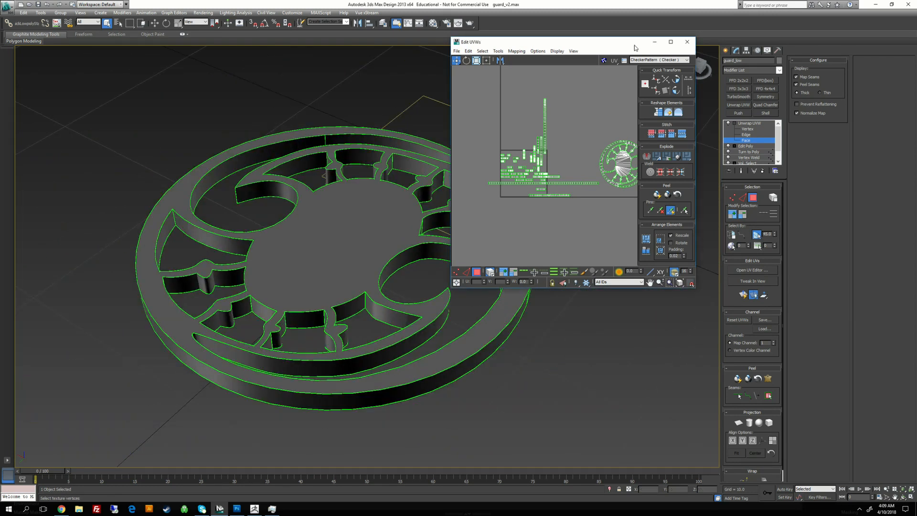
click(642, 61)
click(646, 68)
mouse_move(358, 192)
alt+middle_down()
mouse_move(349, 215)
mouse_move(396, 167)
mouse_move(445, 167)
mouse_move(442, 196)
mouse_move(513, 197)
mouse_move(512, 219)
alt+middle_up()
scroll(514, 187, up, 1)
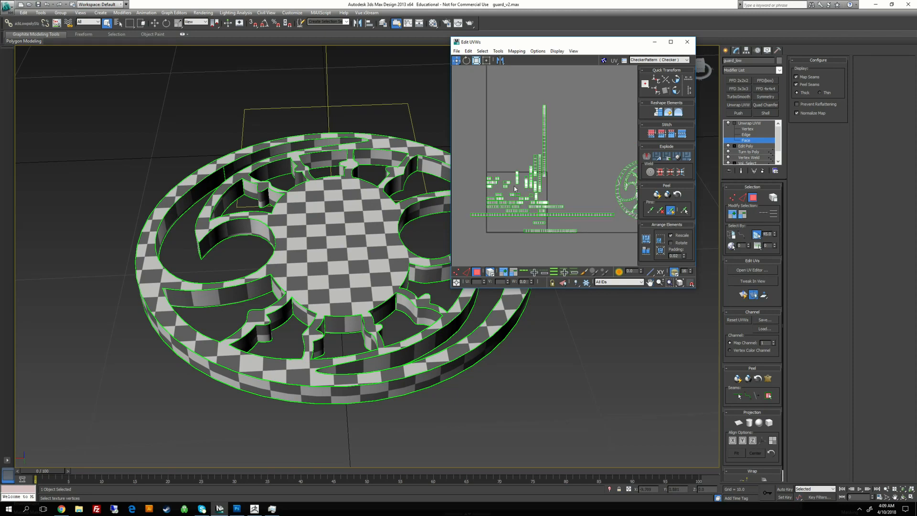
- Check the UV layout against the checkered guard and save the scene file
scroll(514, 186, up, 1)
middle_drag(515, 186, 532, 178)
scroll(532, 145, down, 1)
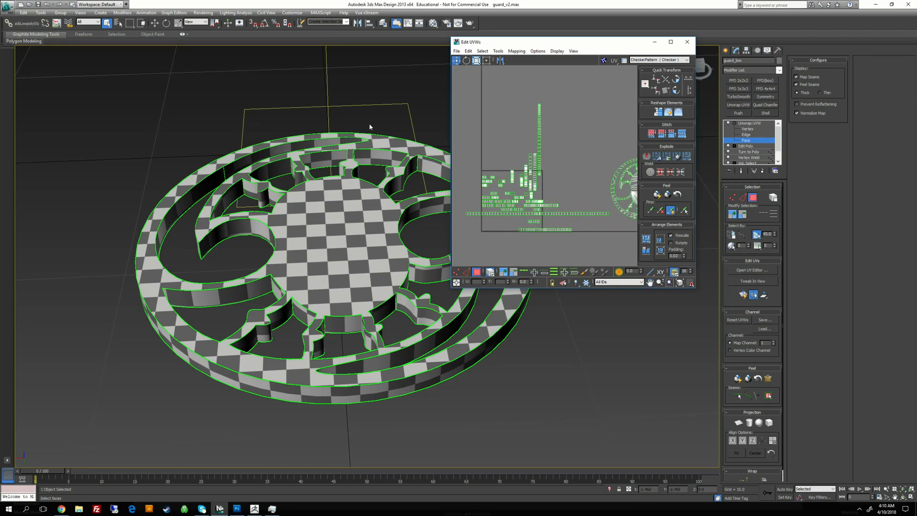
click(9, 7)
click(25, 74)
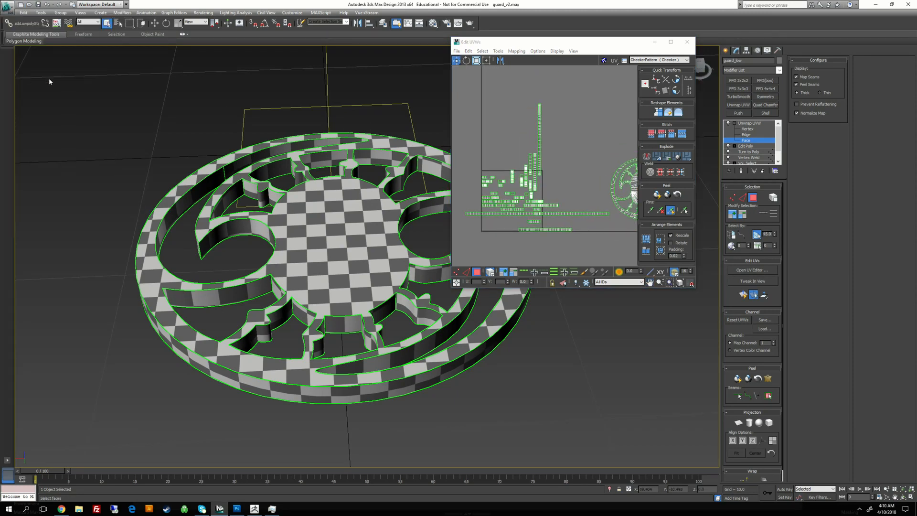
- Rescale the guard's UV elements to a matching relative size
middle_drag(468, 119, 497, 124)
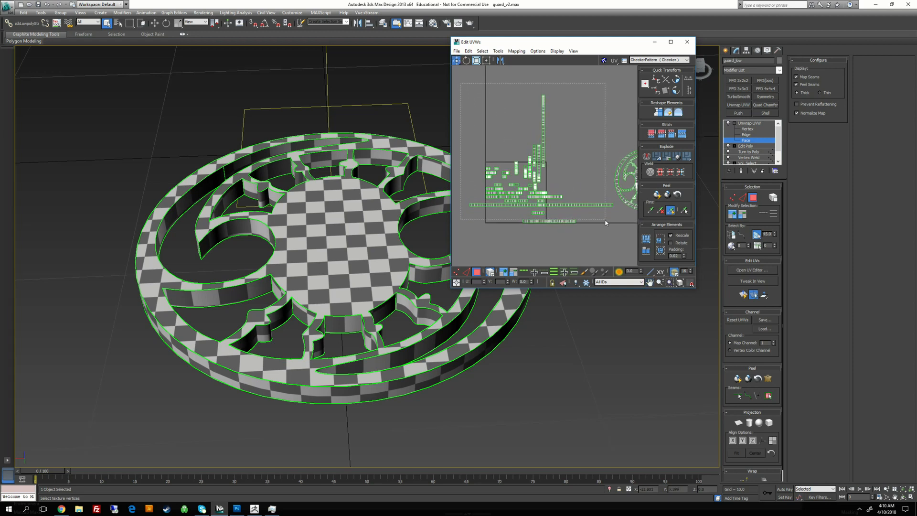
drag(590, 221, 590, 223)
click(568, 142)
click(647, 253)
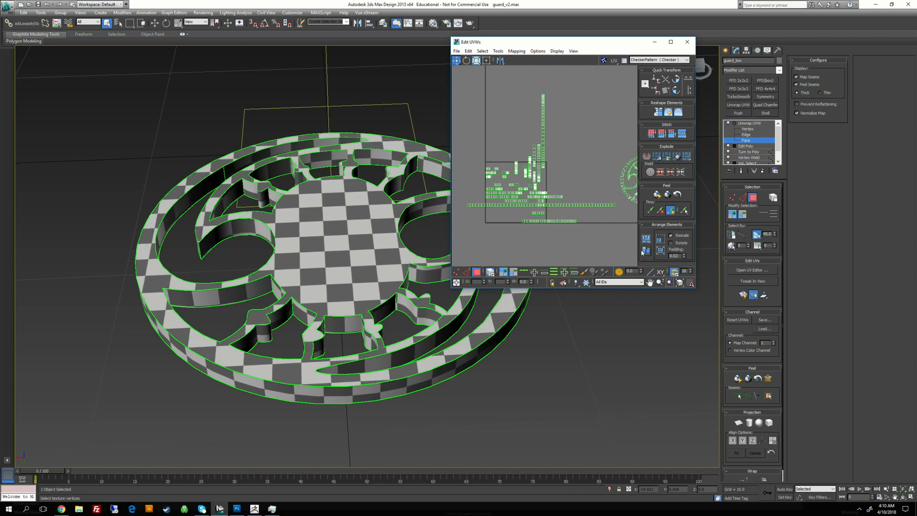
alt+middle_drag(424, 234, 425, 251)
mouse_move(529, 159)
middle_down()
mouse_move(477, 154)
mouse_move(518, 154)
middle_up()
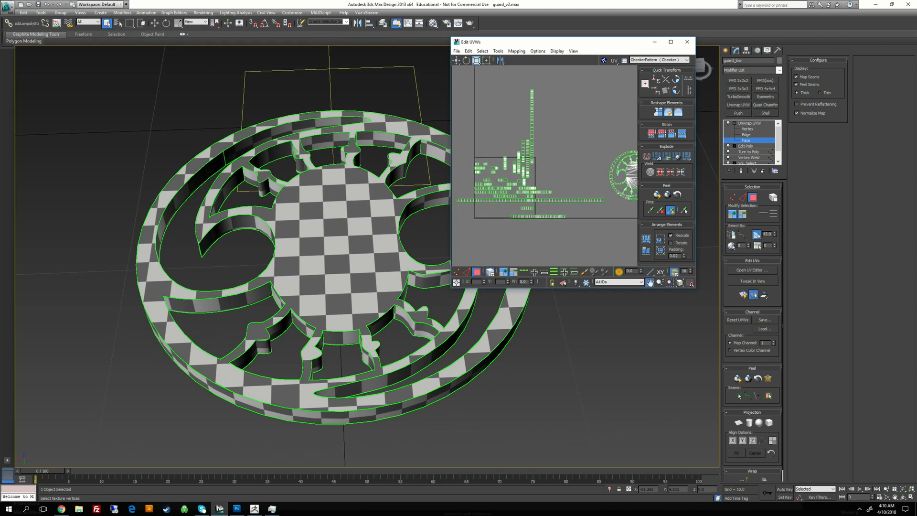
- Select all side-face strips and relax them with Relax By Face Angles at 100 iterations and amount 0.1
scroll(518, 154, down, 2)
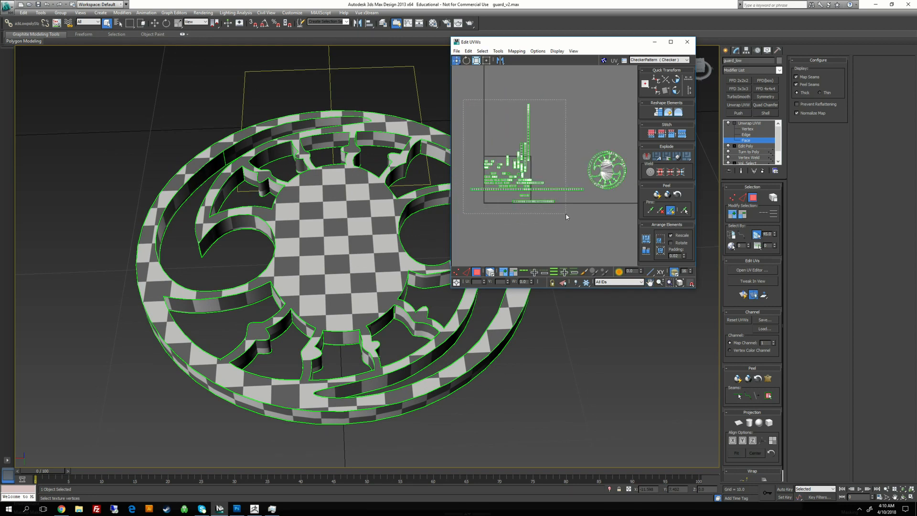
drag(565, 217, 565, 215)
click(498, 51)
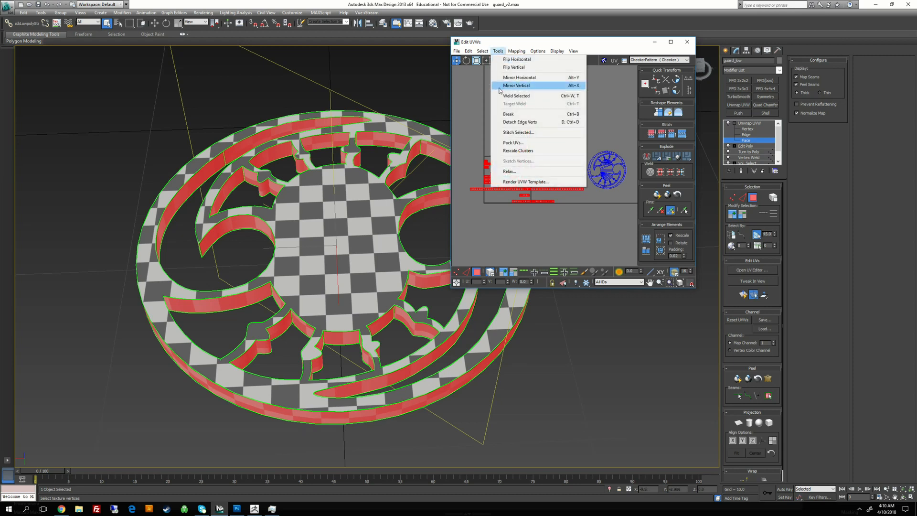
click(515, 171)
click(505, 72)
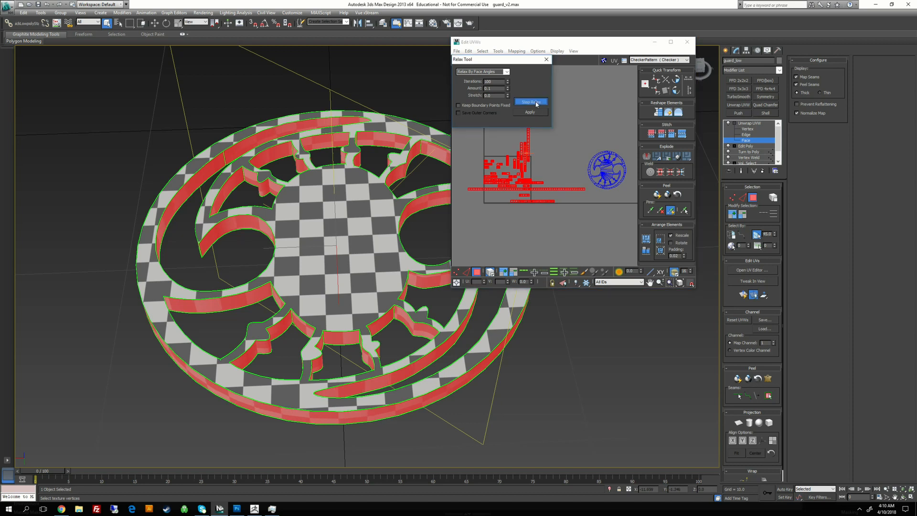
click(555, 142)
click(546, 60)
- Select the side-face strips and pack them with Rescale and Rotate turned off
middle_drag(520, 160, 547, 82)
scroll(526, 171, up, 5)
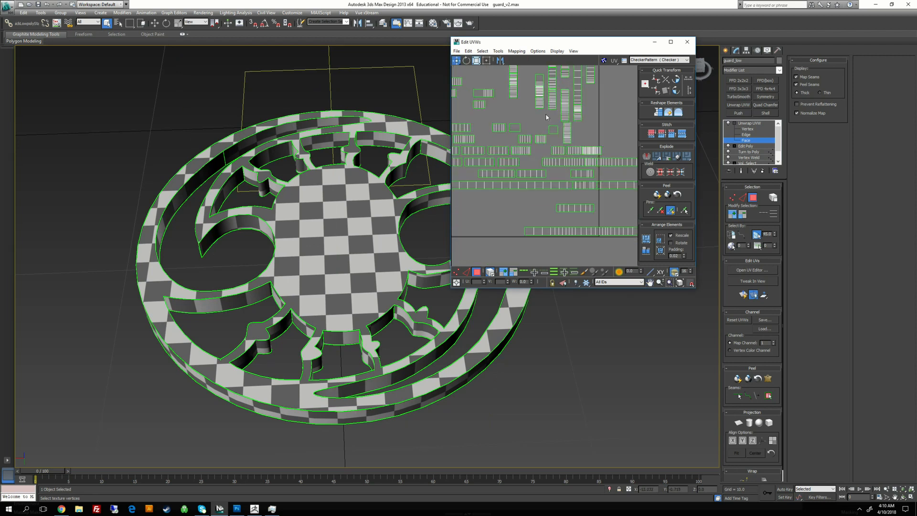
scroll(531, 143, down, 4)
scroll(530, 143, down, 1)
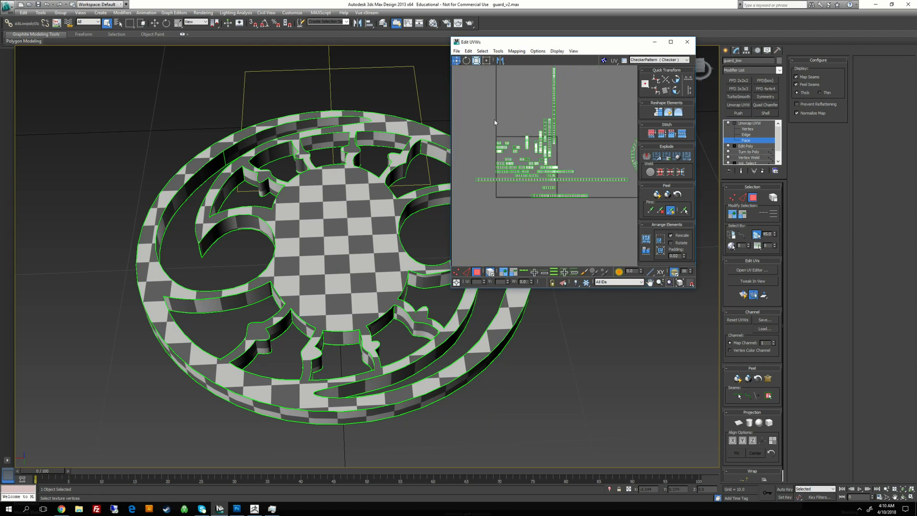
scroll(497, 119, down, 1)
drag(569, 188, 569, 189)
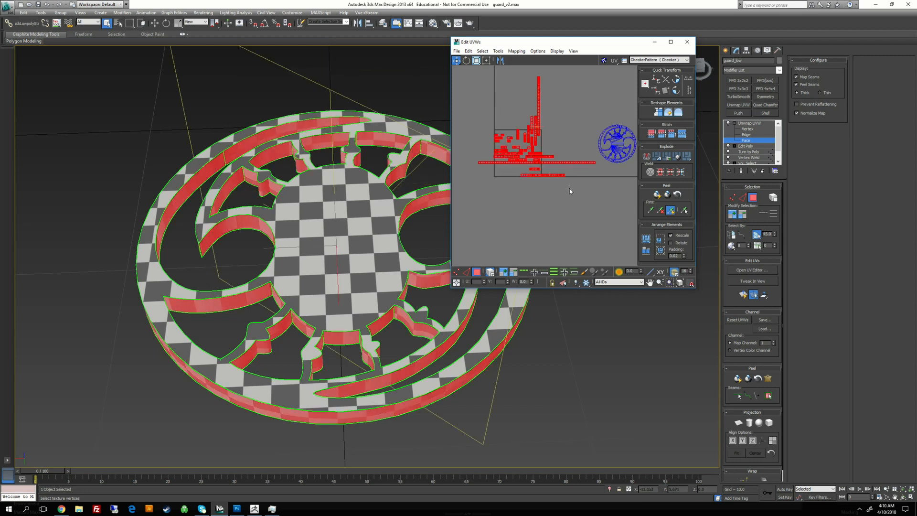
click(661, 237)
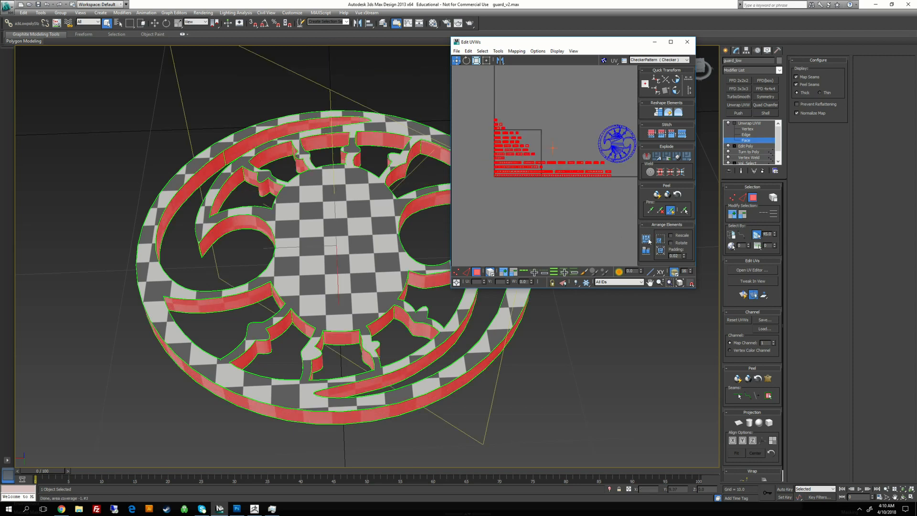
scroll(555, 202, up, 1)
click(557, 191)
scroll(549, 172, up, 1)
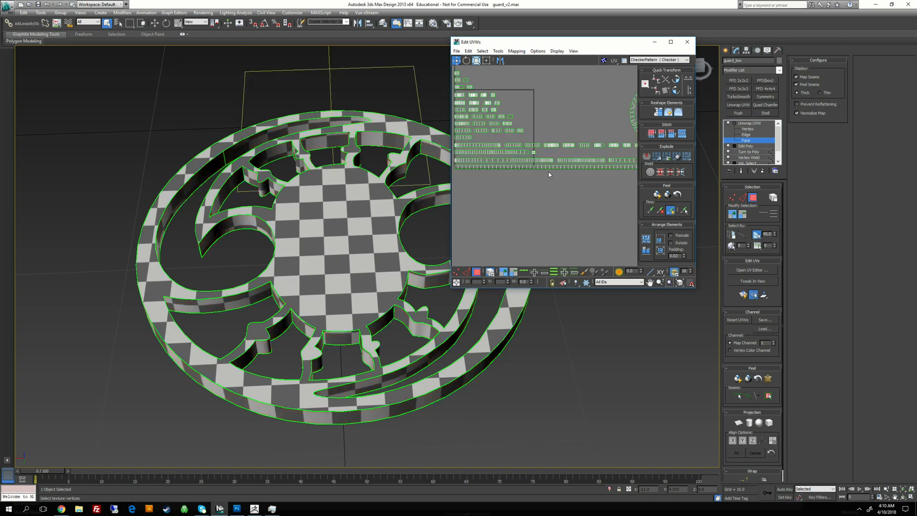
scroll(556, 169, down, 2)
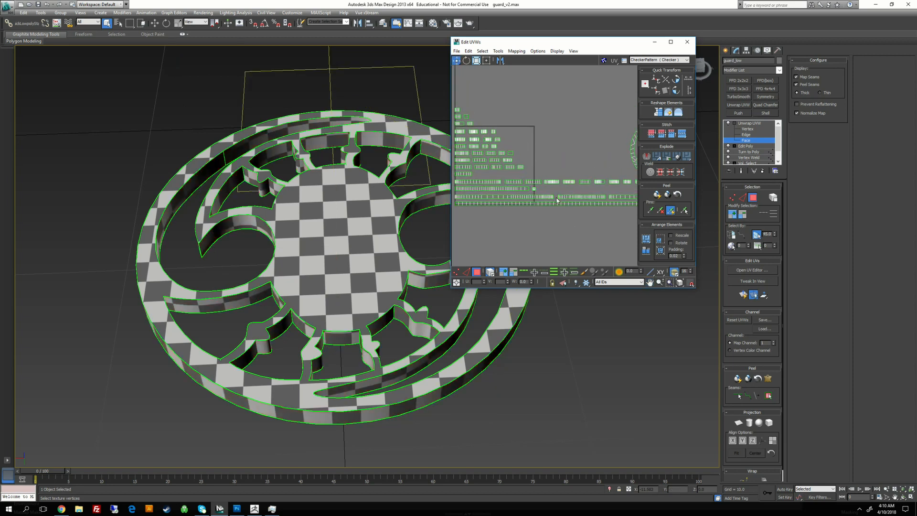
- In Edge selection, select a cross edge midway along the lowest, longest strip and break the strip there
key(2)
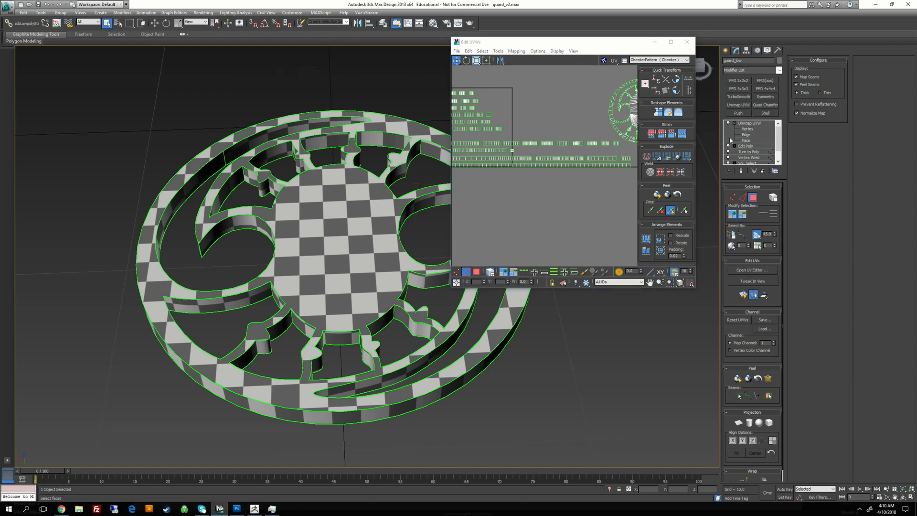
scroll(534, 180, up, 1)
double_click(533, 160)
scroll(562, 168, down, 1)
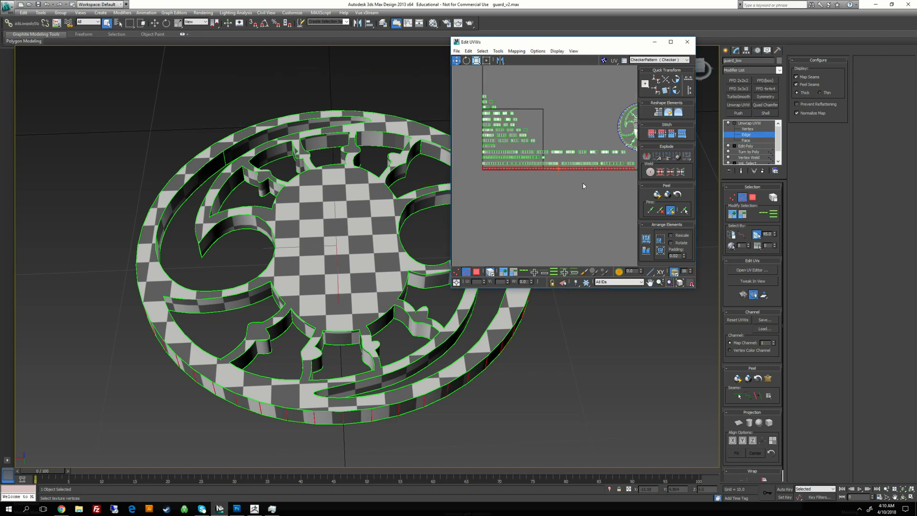
click(554, 188)
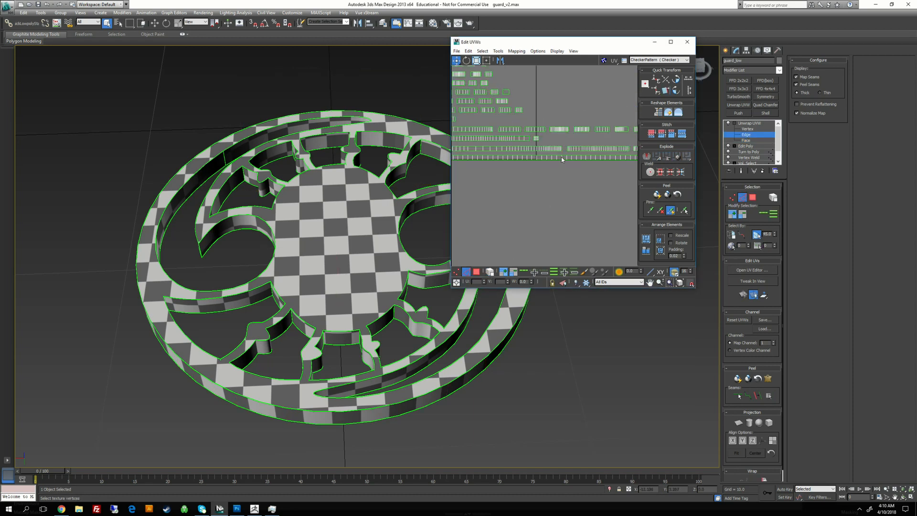
middle_drag(576, 185, 593, 184)
scroll(592, 185, up, 1)
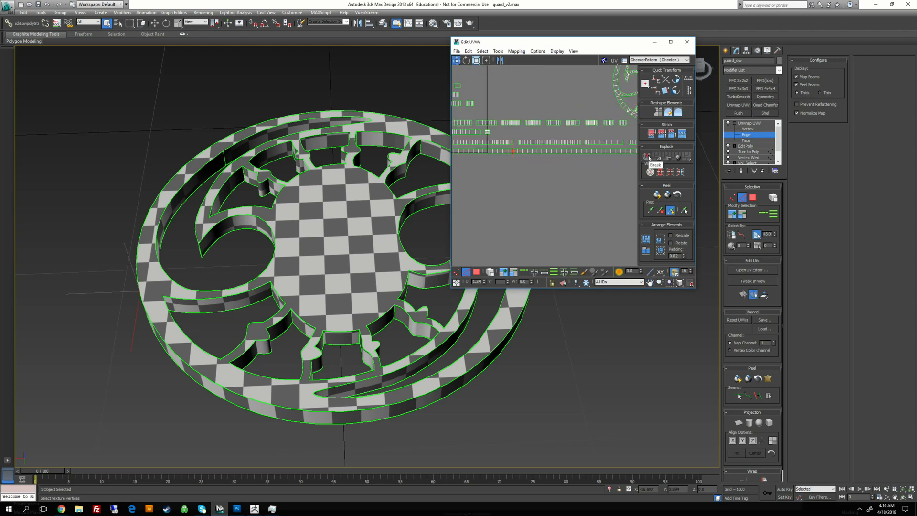
scroll(548, 155, down, 1)
scroll(554, 229, down, 1)
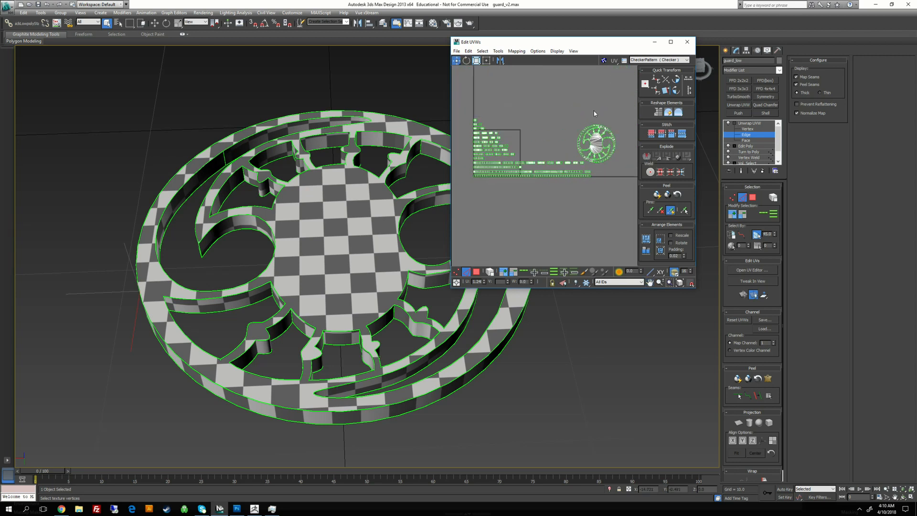
- Return to Face selection and move the round front-face shell upward, clear of the packed strips
key(3)
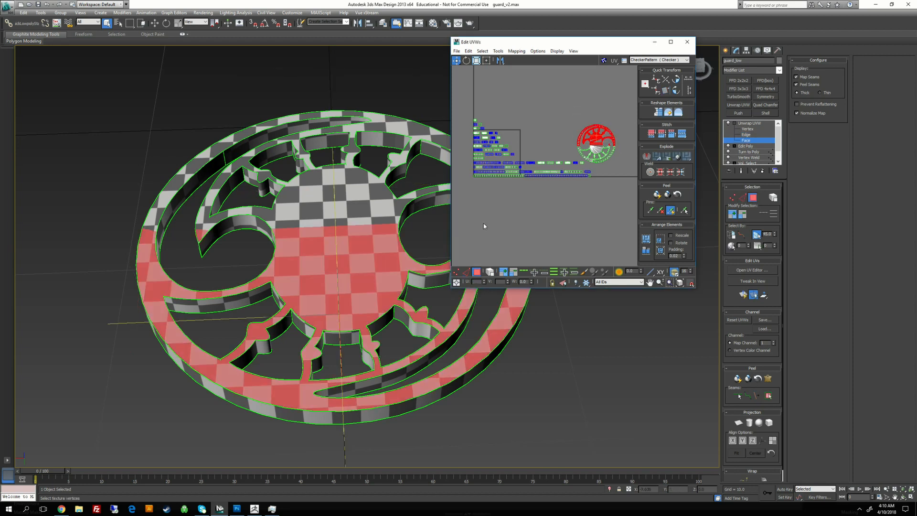
click(495, 248)
click(595, 137)
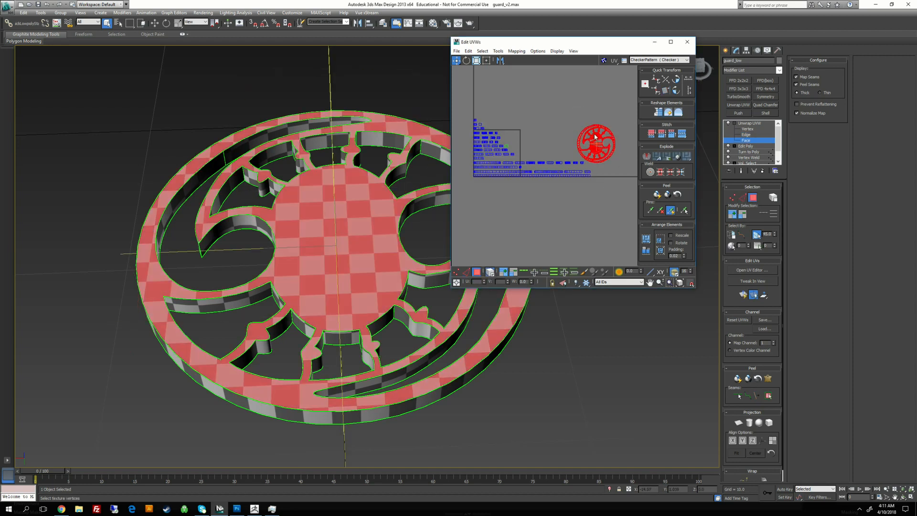
drag(595, 137, 597, 84)
- Select all side-face strips again and repack them without rescaling or rotating
drag(464, 113, 610, 196)
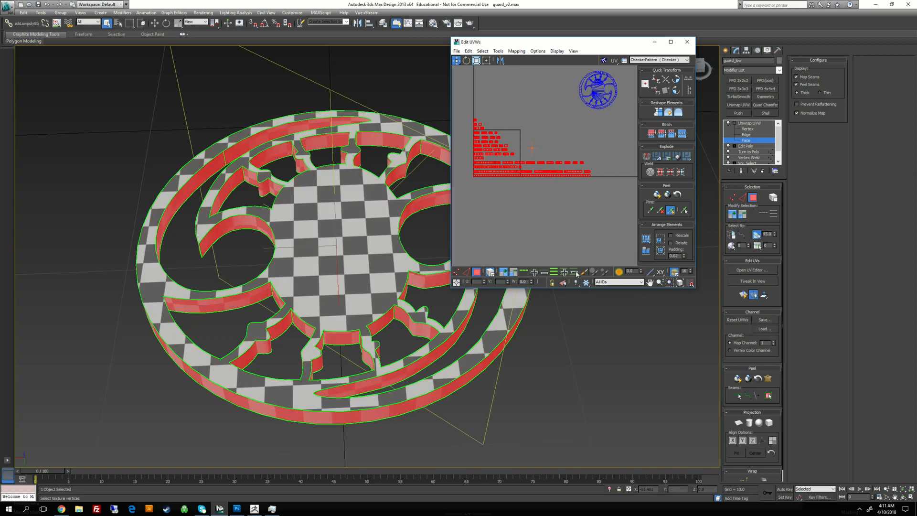
click(661, 243)
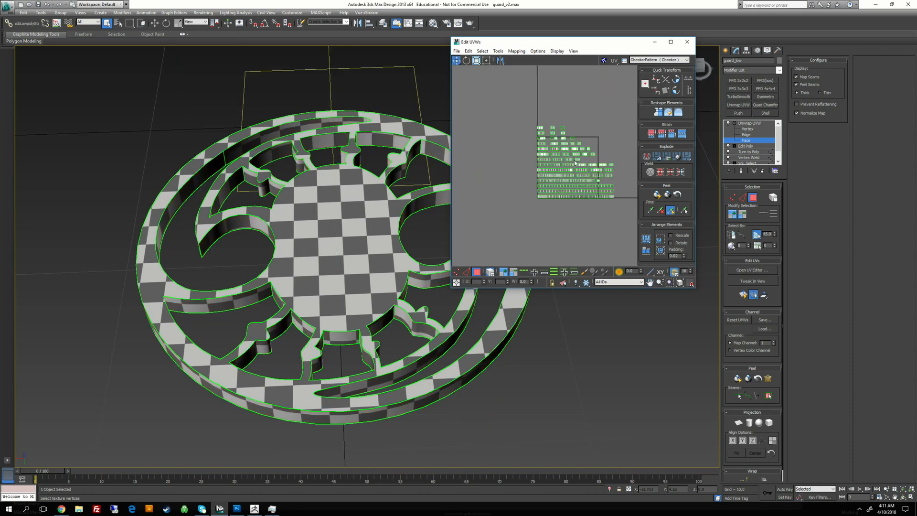
middle_drag(585, 149, 552, 141)
scroll(553, 141, up, 2)
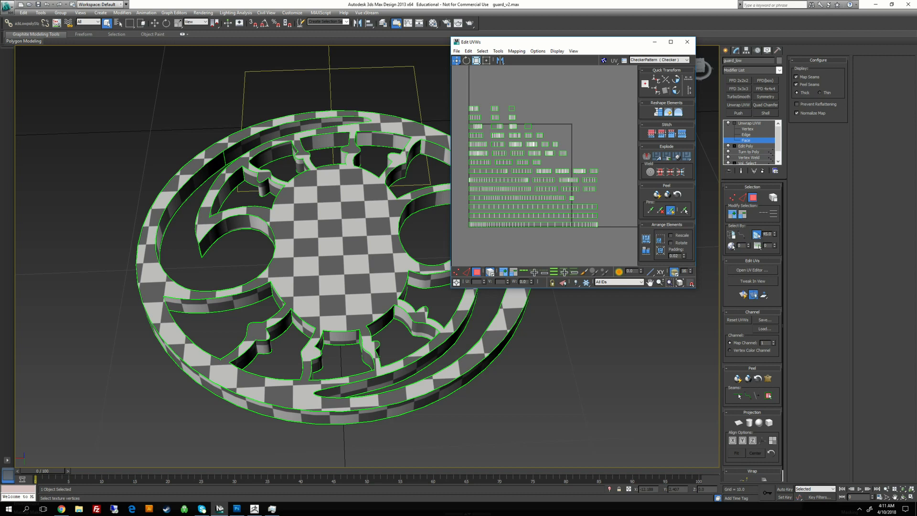
scroll(519, 193, up, 1)
scroll(529, 176, down, 2)
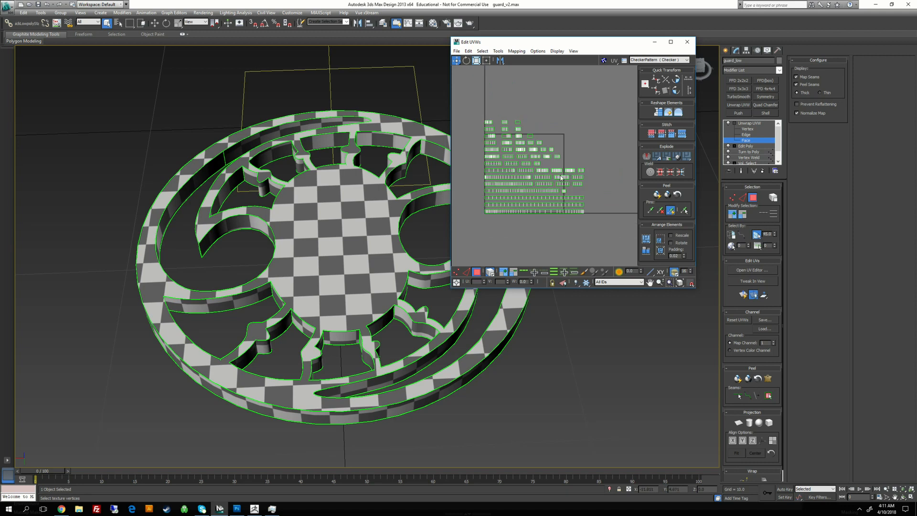
middle_drag(560, 168, 524, 165)
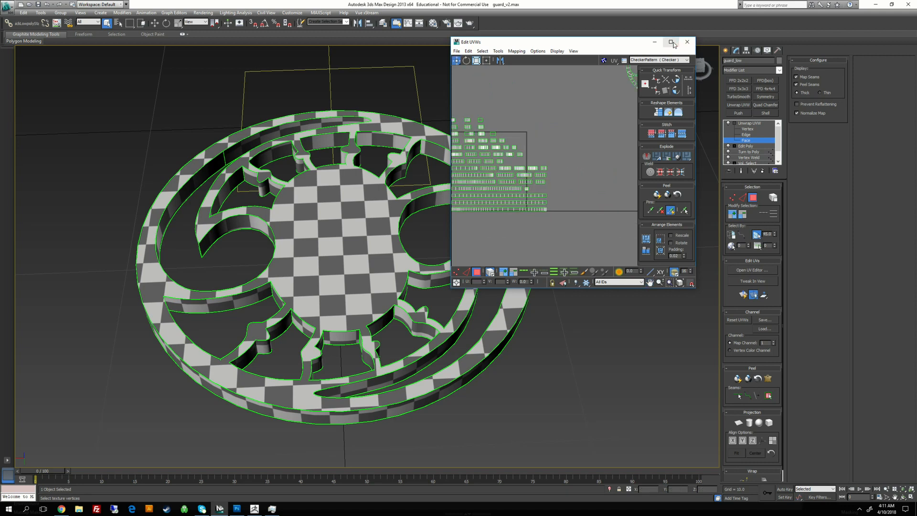
mouse_move(401, 201)
alt+middle_down()
mouse_move(401, 179)
mouse_move(396, 219)
alt+middle_up()
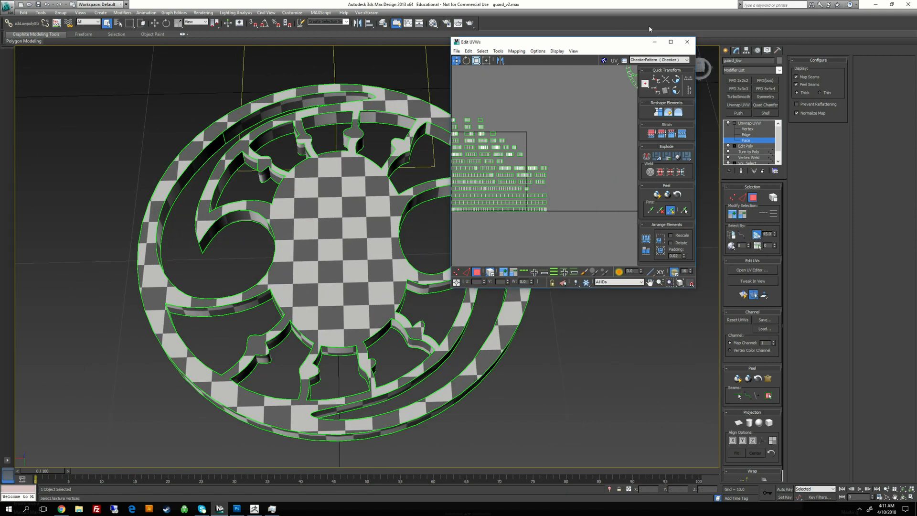
- Maximize the UV editor and move the round shell down beside the packed strips
click(671, 42)
scroll(473, 217, down, 1)
scroll(509, 175, down, 1)
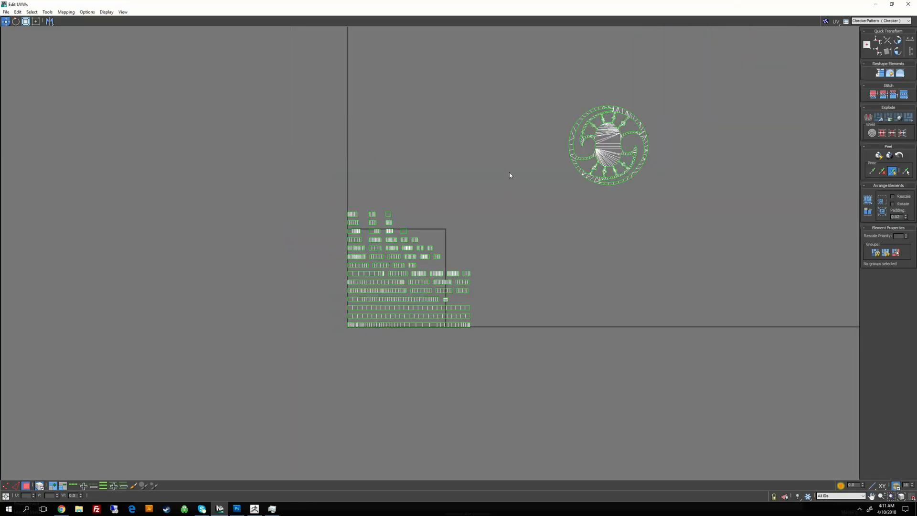
drag(650, 203, 650, 200)
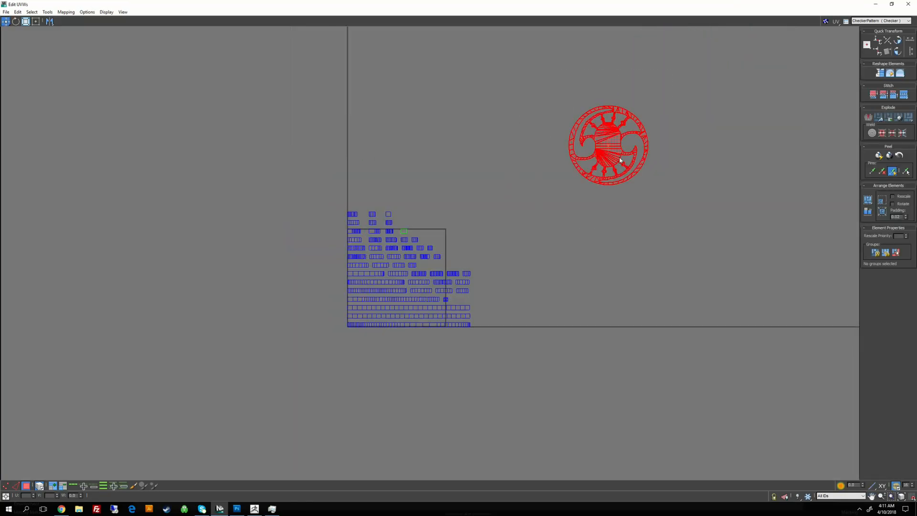
drag(608, 144, 520, 235)
scroll(605, 229, up, 3)
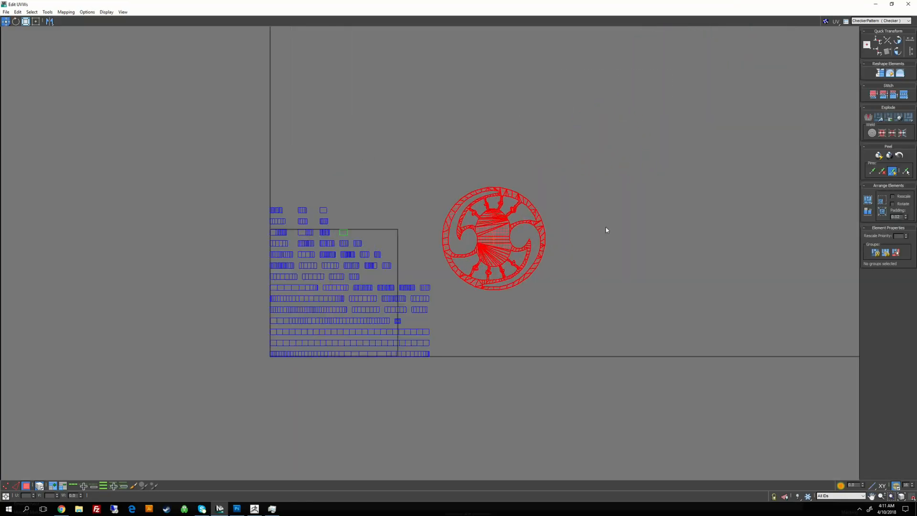
scroll(548, 234, up, 1)
middle_drag(464, 233, 546, 195)
scroll(354, 190, up, 1)
click(310, 176)
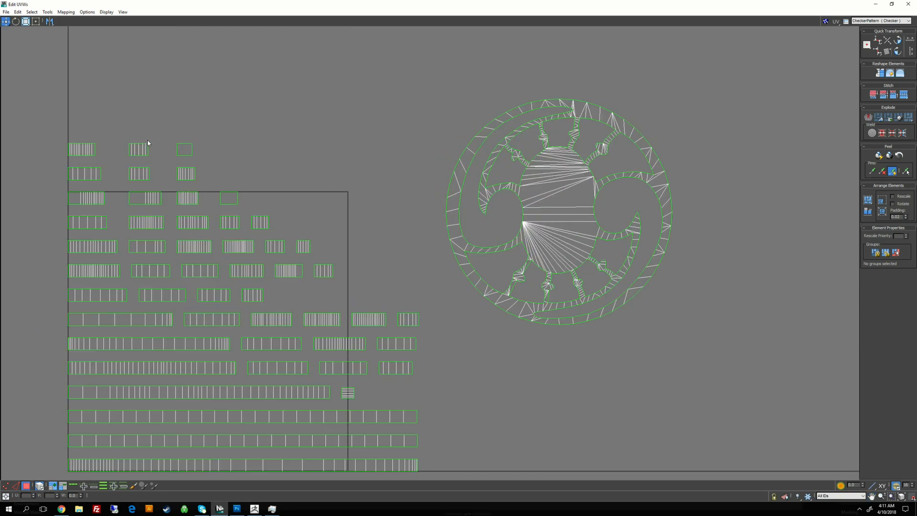
- Move three short strips into the round shell's left openings and two small single-face pieces into its upper gaps
drag(126, 133, 506, 205)
drag(168, 151, 505, 222)
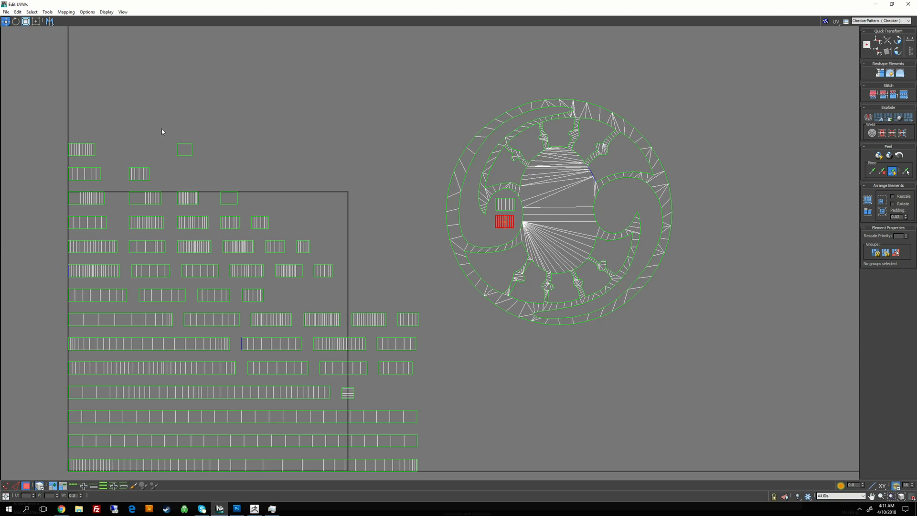
drag(123, 164, 479, 225)
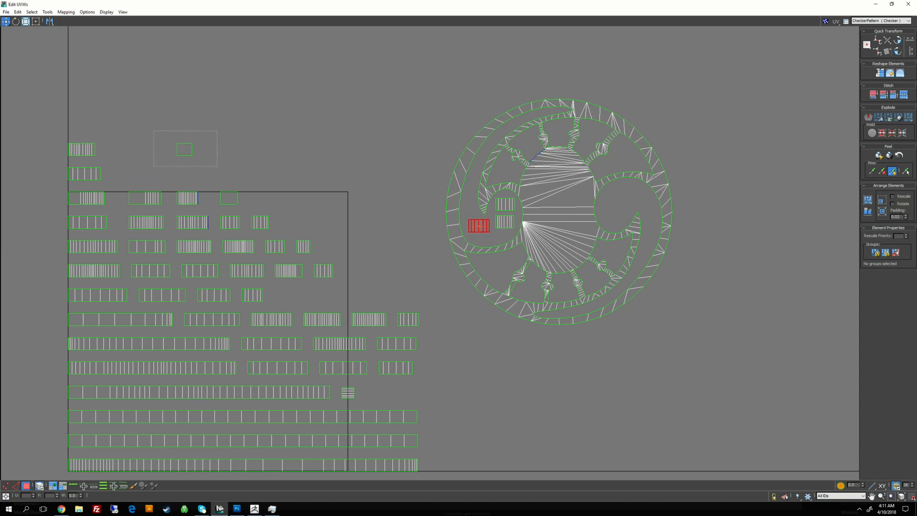
drag(184, 150, 528, 142)
drag(229, 198, 622, 150)
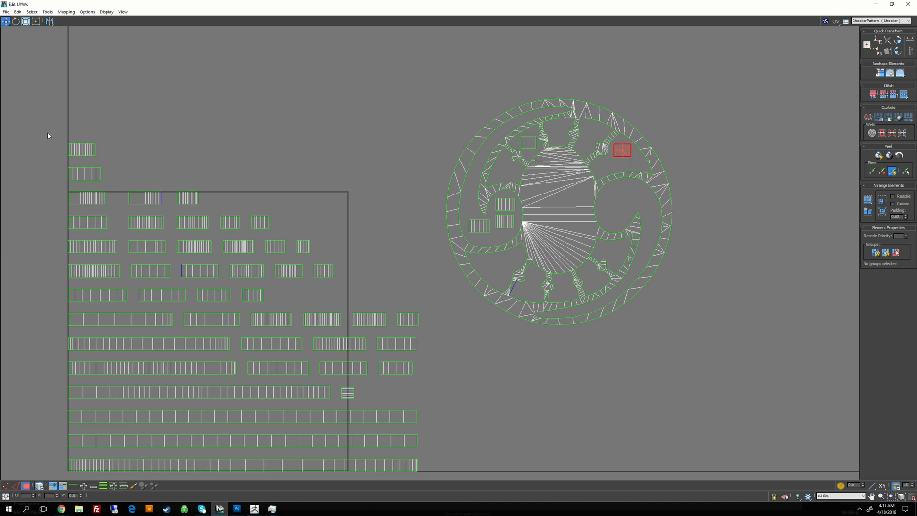
- Place three more short strips in the round shell, one in its left gap and two in its lower-left gap
middle_drag(295, 246, 281, 213)
drag(282, 198, 456, 175)
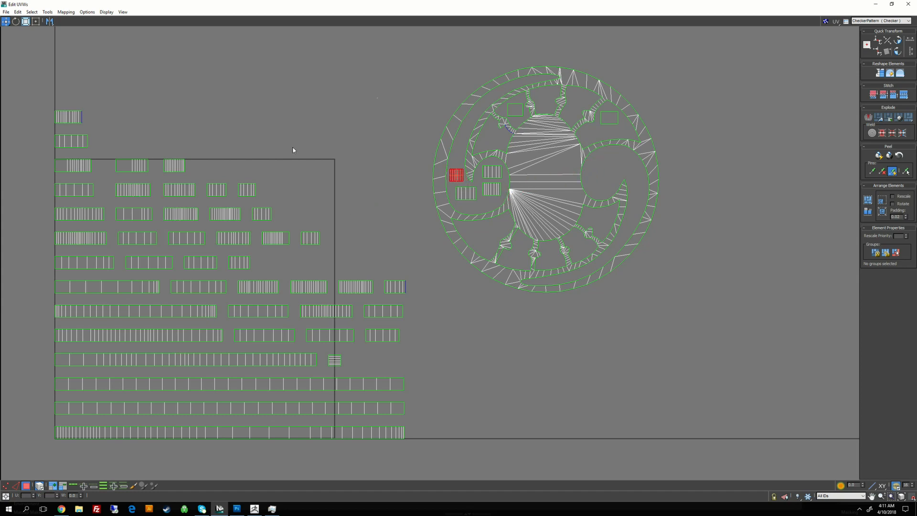
click(237, 185)
click(246, 189)
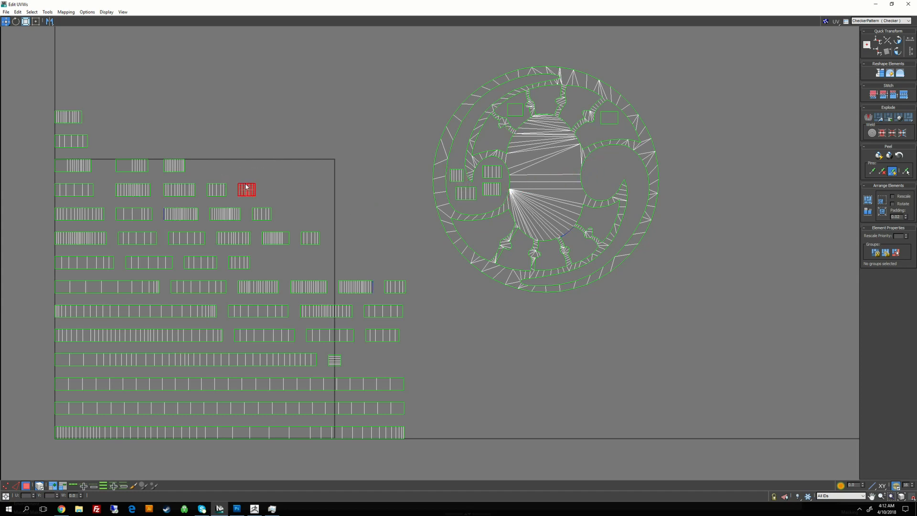
drag(246, 189, 472, 229)
click(203, 180)
click(216, 189)
drag(216, 189, 497, 227)
drag(335, 136, 340, 144)
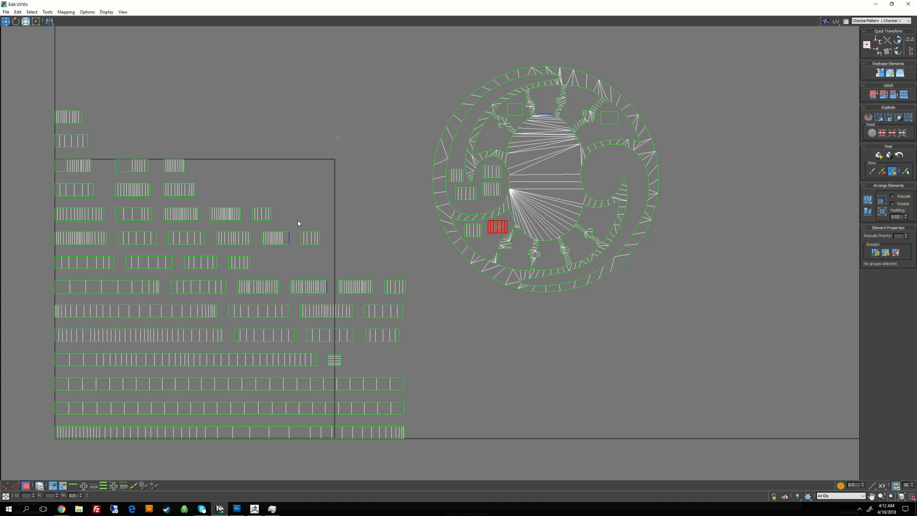
- Place two short strips and the small horizontally lined piece in the round shell's right openings, and another short strip in its lower-right gap
drag(310, 237, 607, 159)
drag(246, 196, 591, 174)
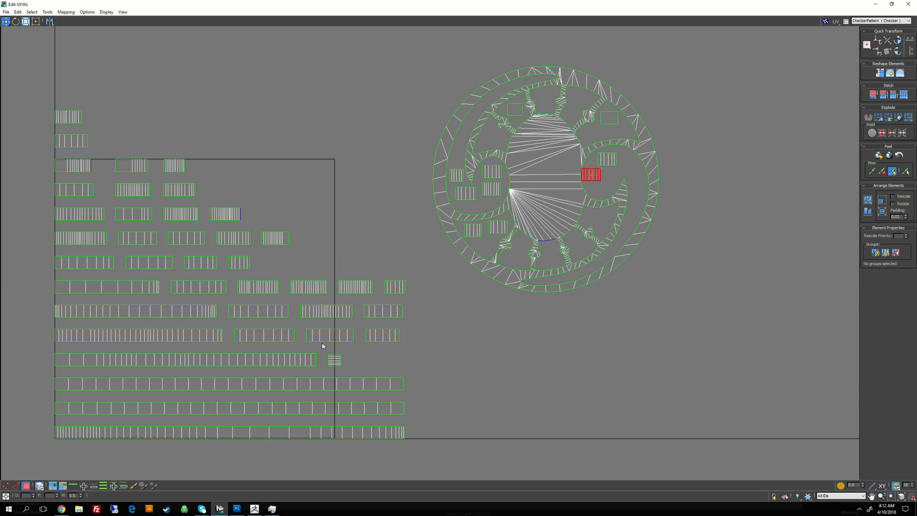
drag(322, 344, 593, 175)
click(291, 190)
middle_drag(289, 206, 304, 171)
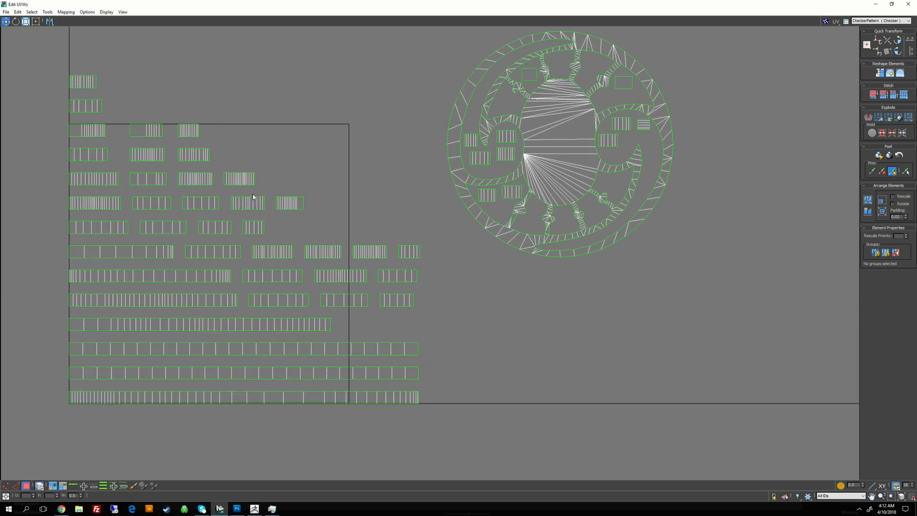
drag(242, 225, 601, 181)
click(316, 199)
- Try rotating a dense short strip beside the round shell by 90 degrees and at a free angle, and return it to horizontal
drag(189, 131, 688, 204)
scroll(619, 216, up, 2)
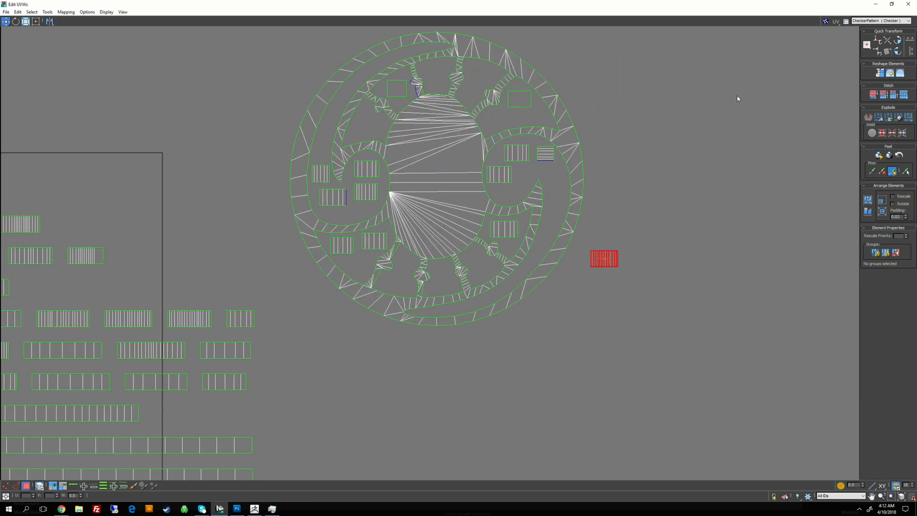
click(898, 41)
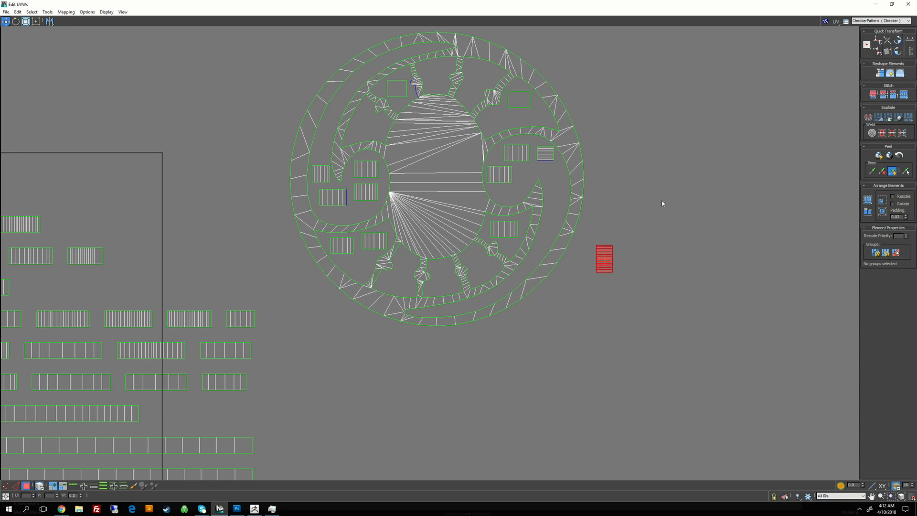
click(898, 40)
key(e)
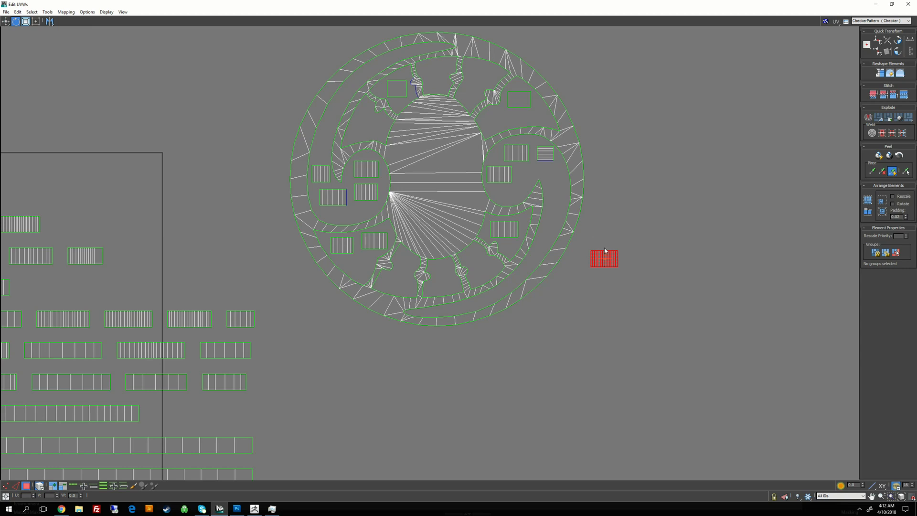
drag(604, 250, 625, 238)
middle_drag(626, 238, 530, 216)
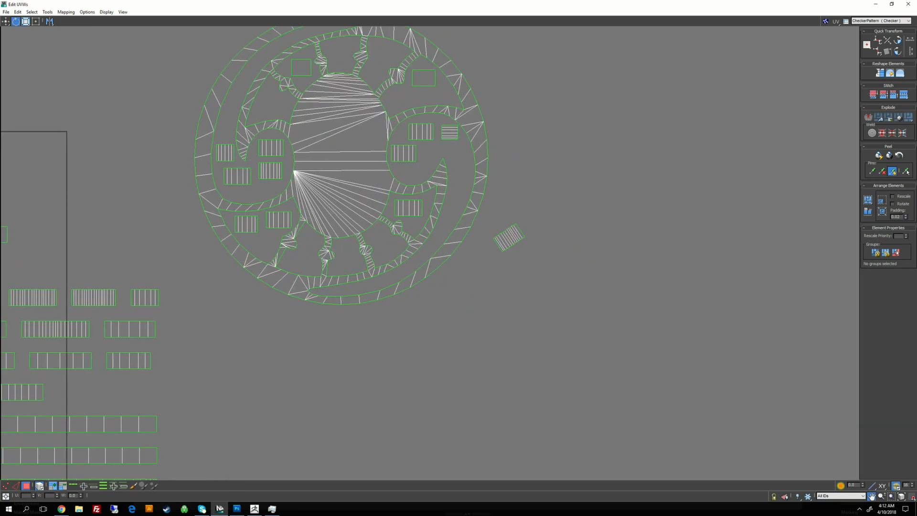
scroll(526, 228, up, 10)
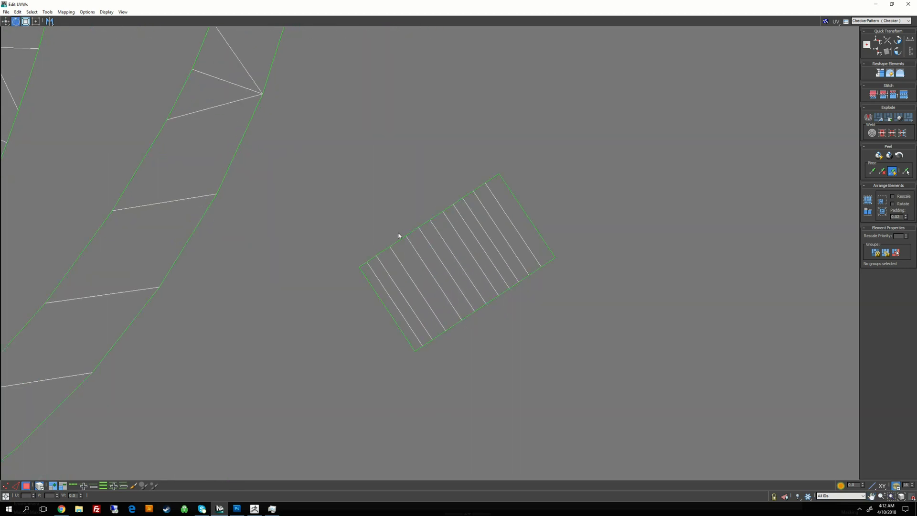
scroll(452, 207, down, 3)
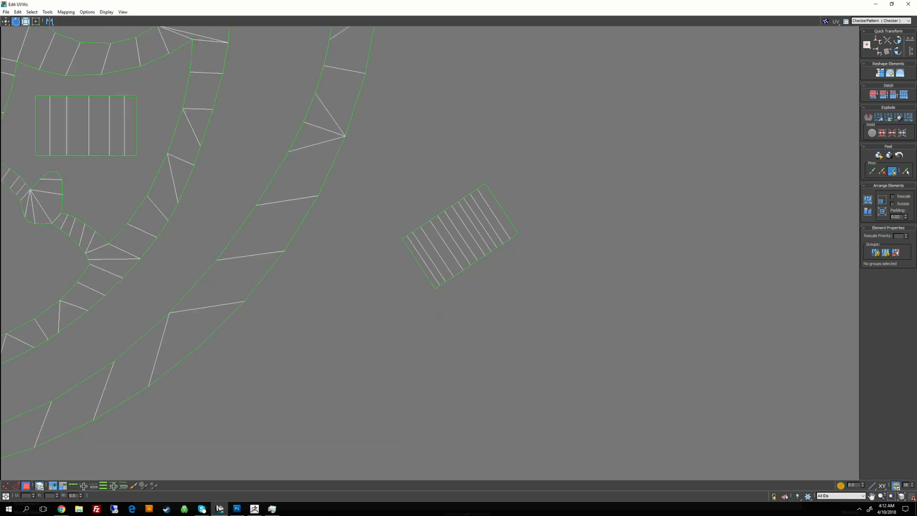
scroll(465, 200, down, 2)
click(473, 200)
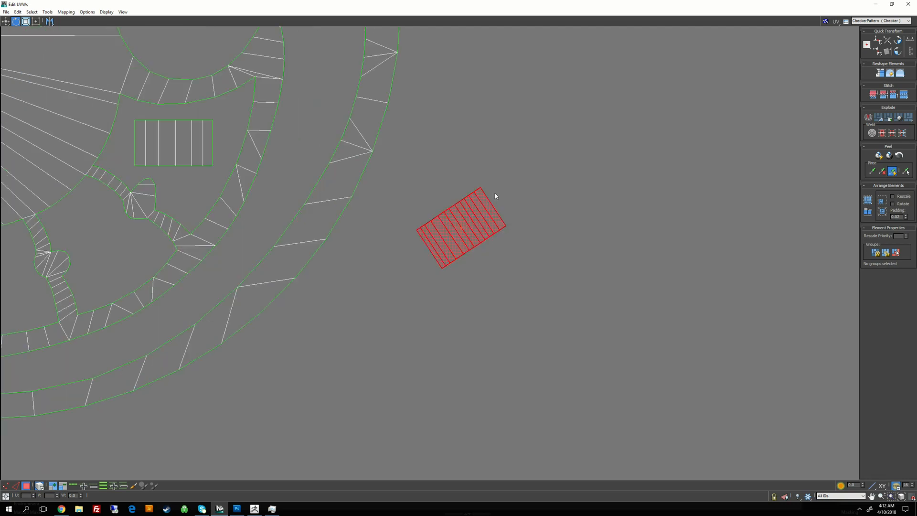
key(s)
scroll(442, 196, down, 5)
middle_drag(442, 197, 515, 242)
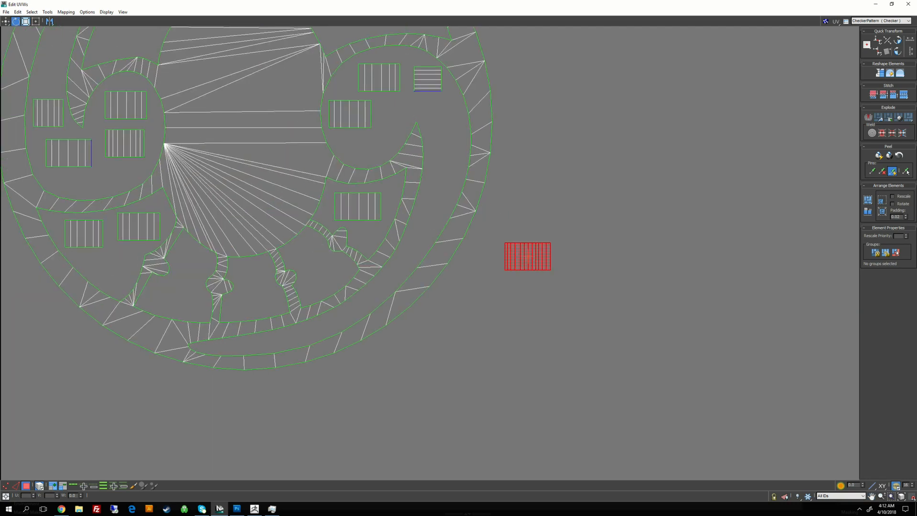
scroll(456, 232, down, 2)
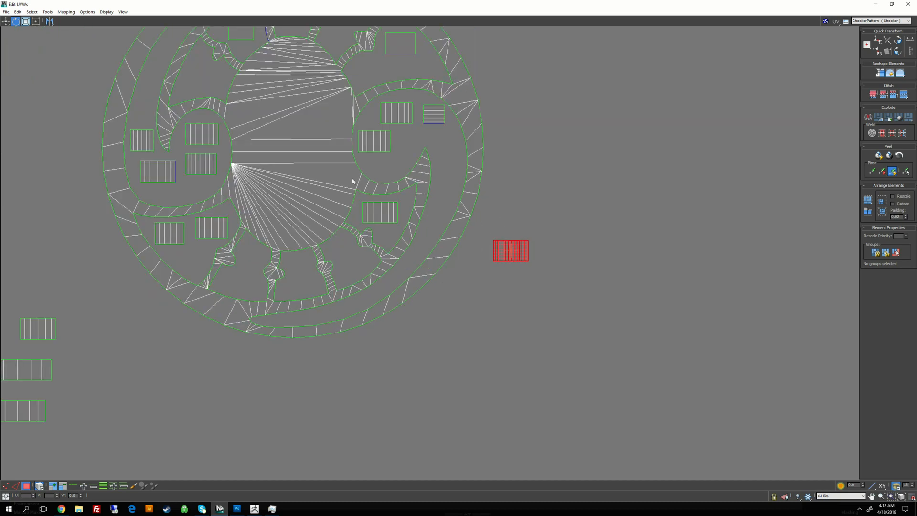
- Move the dense short strip into the round shell's upper-right gap, just below the single-face piece
click(6, 21)
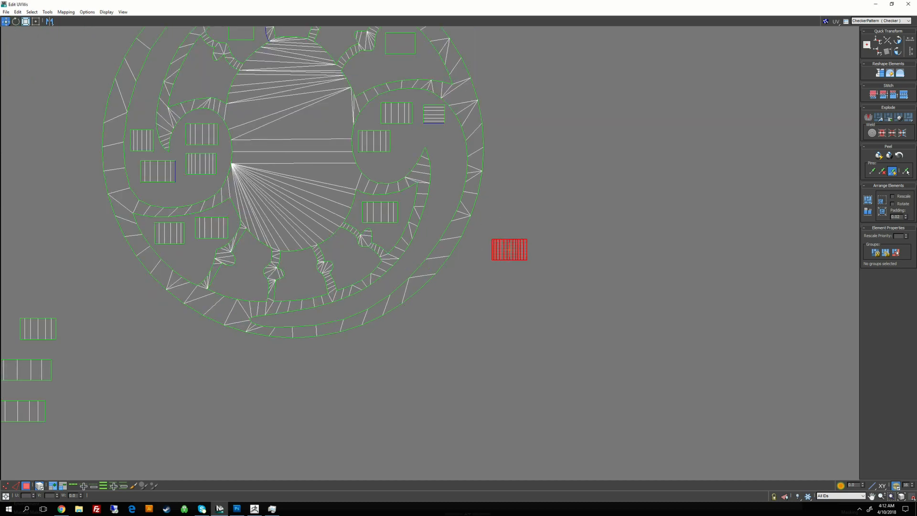
drag(510, 250, 410, 117)
middle_drag(411, 118, 426, 200)
drag(426, 201, 392, 150)
click(525, 139)
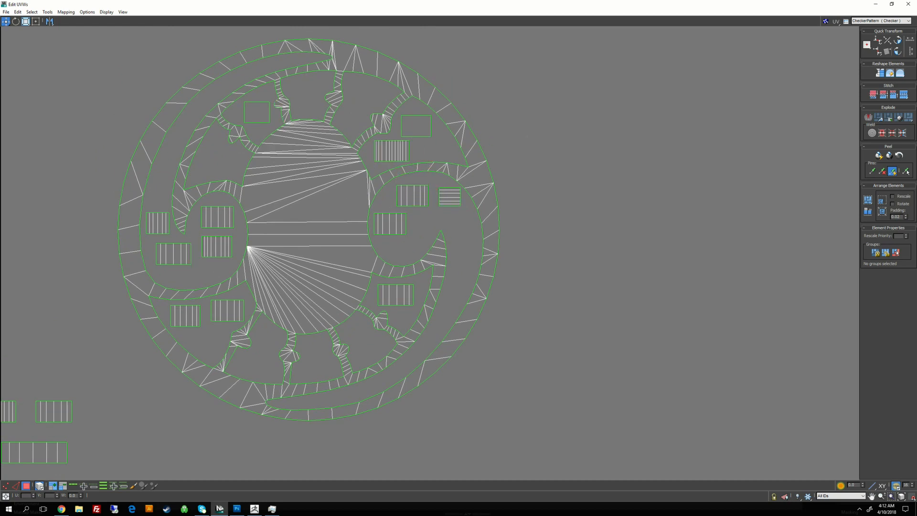
- Move the short strip at the end of the lower strip rows into the gap at the top of the round shell
scroll(506, 143, down, 3)
middle_drag(501, 143, 726, 136)
middle_drag(328, 240, 279, 237)
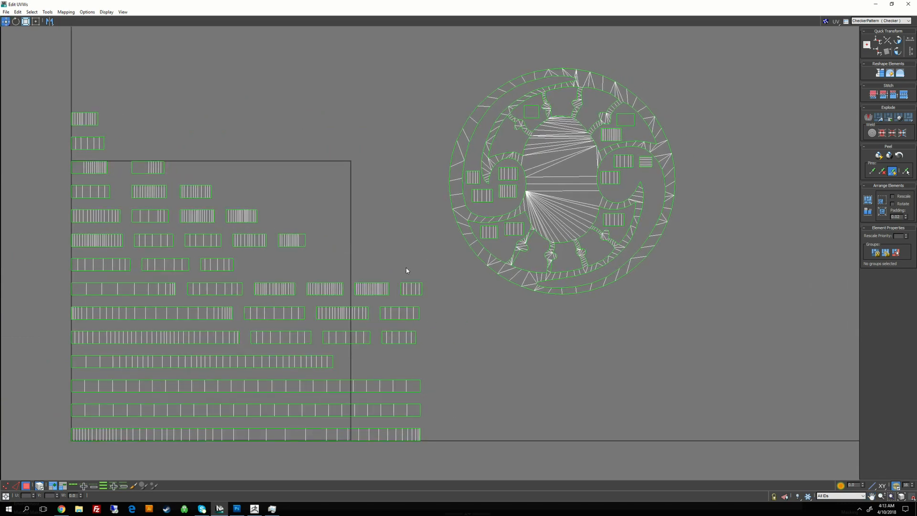
drag(415, 286, 600, 98)
click(276, 235)
- Move the small horizontally lined piece to the shell's upper-left gap and stack the two strips in its right opening
scroll(638, 180, up, 2)
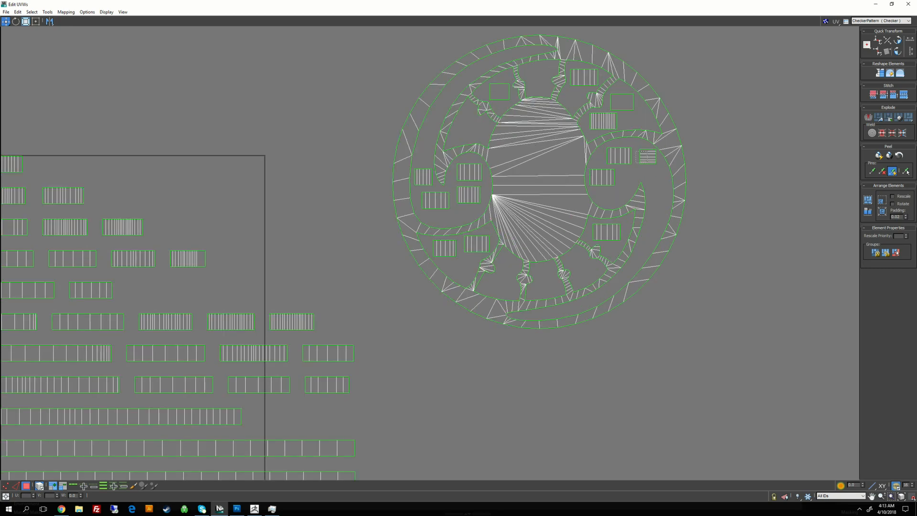
click(470, 125)
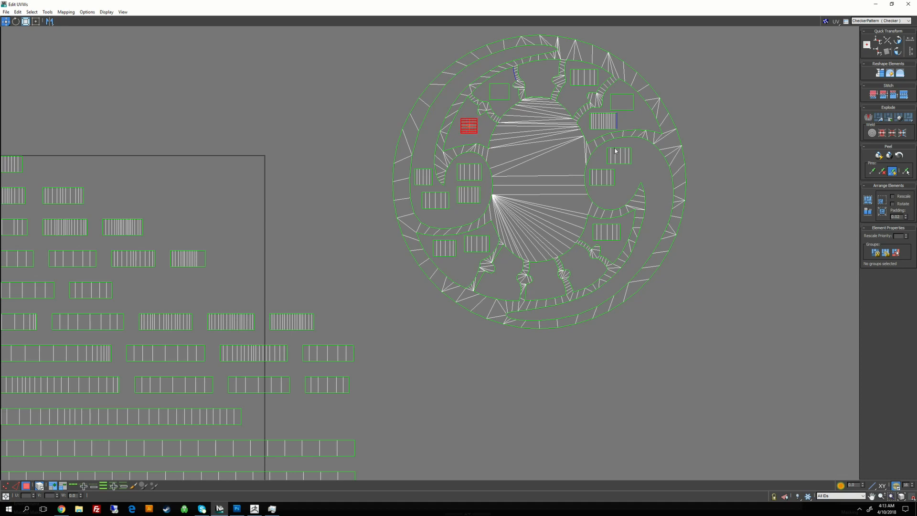
drag(619, 156, 605, 182)
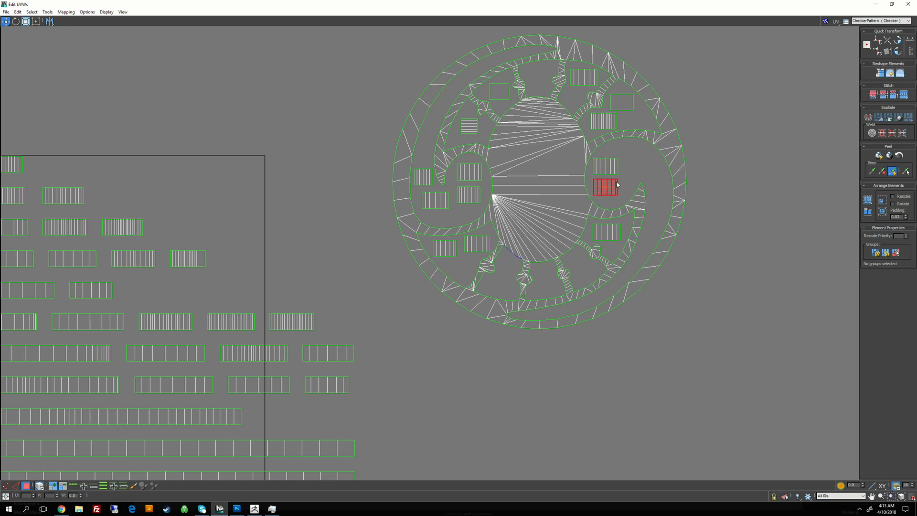
click(397, 268)
- Place another dense short strip beside the stacked strips in the round shell's right opening
scroll(234, 241, down, 2)
click(251, 257)
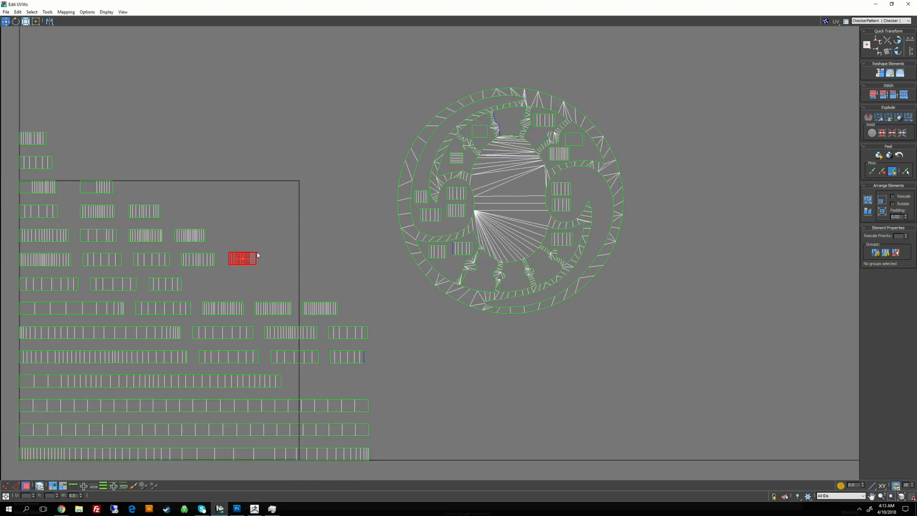
drag(251, 257, 598, 189)
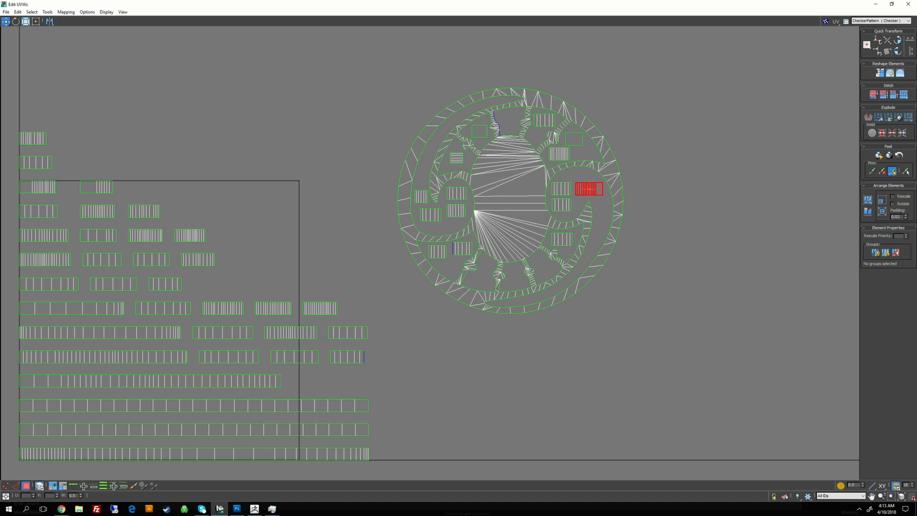
click(388, 296)
- Select the round shell with all the pieces inside it and move them to the empty area left of the UV square
middle_drag(389, 297, 426, 220)
middle_drag(245, 254, 304, 245)
scroll(303, 245, down, 1)
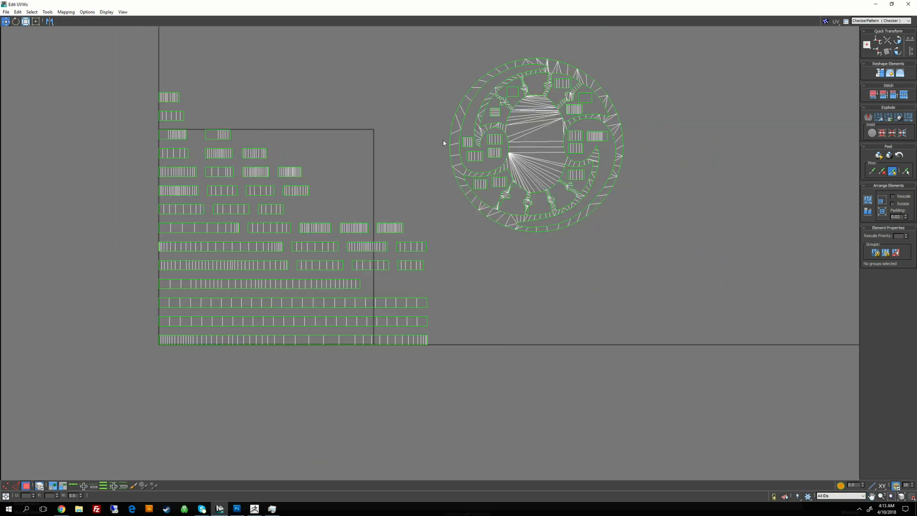
middle_drag(436, 144, 403, 204)
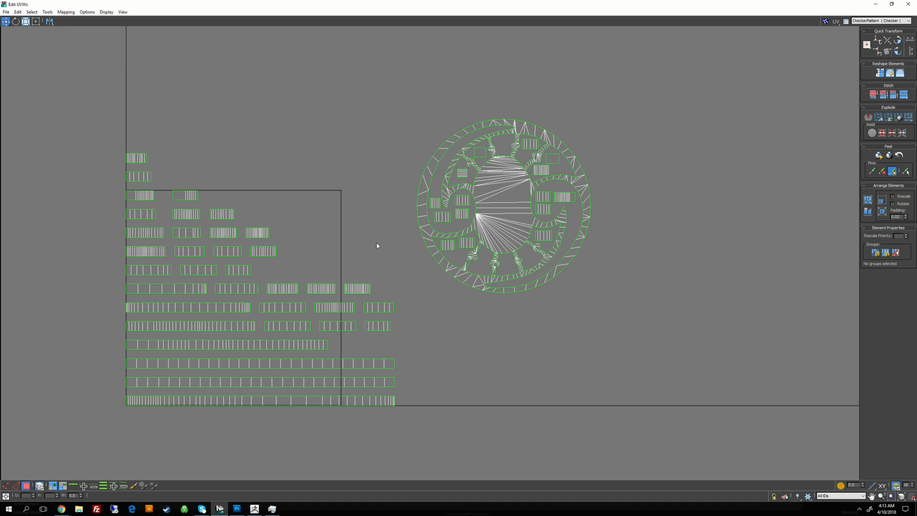
middle_drag(377, 246, 429, 186)
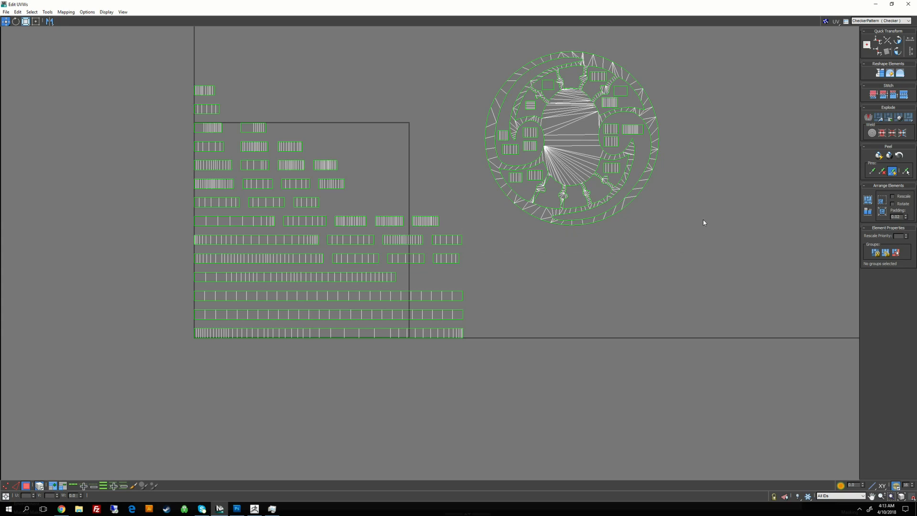
drag(461, 39, 705, 233)
scroll(635, 219, down, 5)
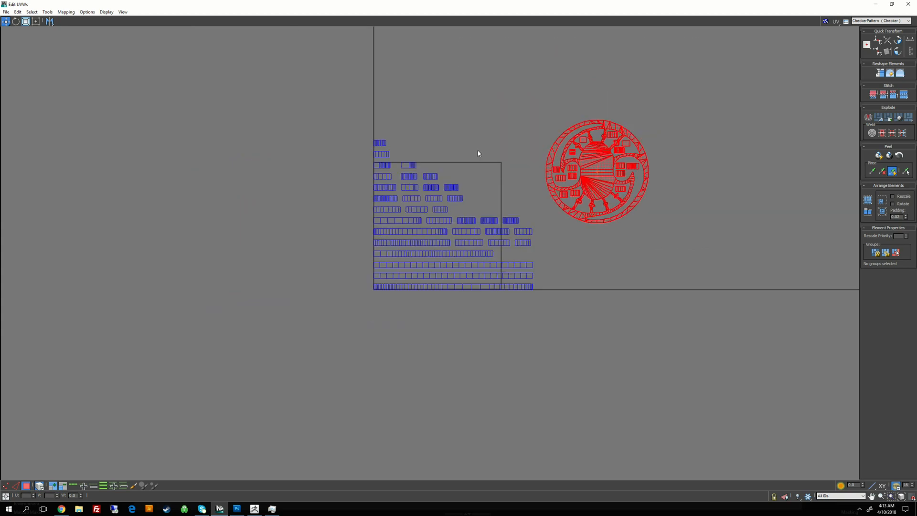
click(538, 103)
drag(674, 238, 675, 238)
drag(597, 171, 291, 234)
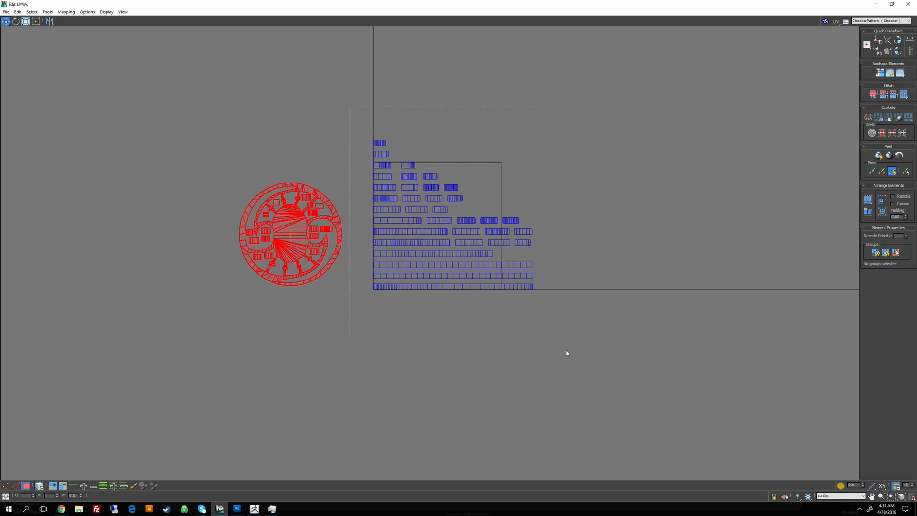
key(ctrl+i)
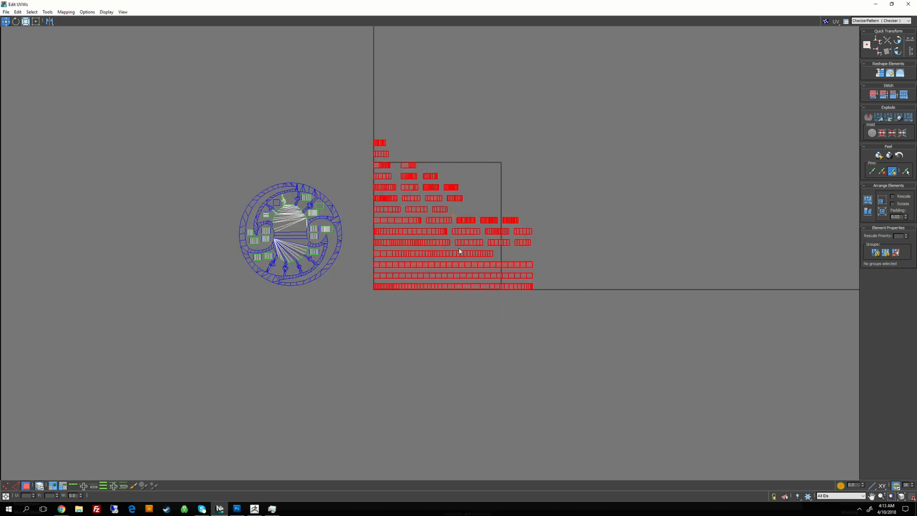
mouse_move(459, 251)
mouse_down()
mouse_move(477, 242)
mouse_move(459, 250)
mouse_up()
scroll(478, 286, up, 2)
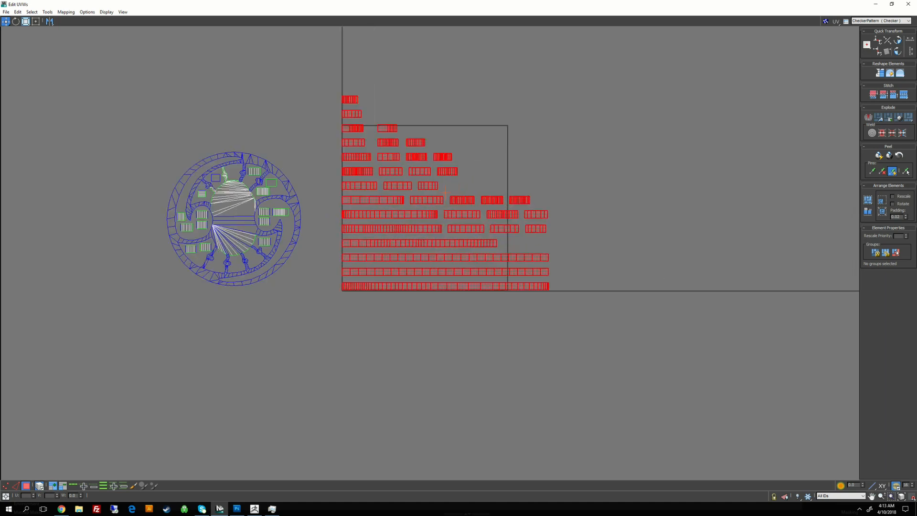
scroll(477, 283, up, 2)
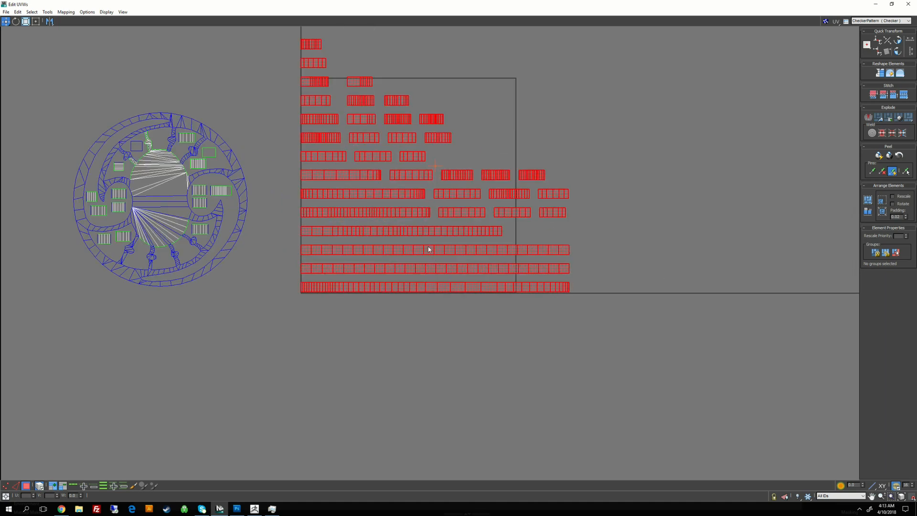
click(453, 300)
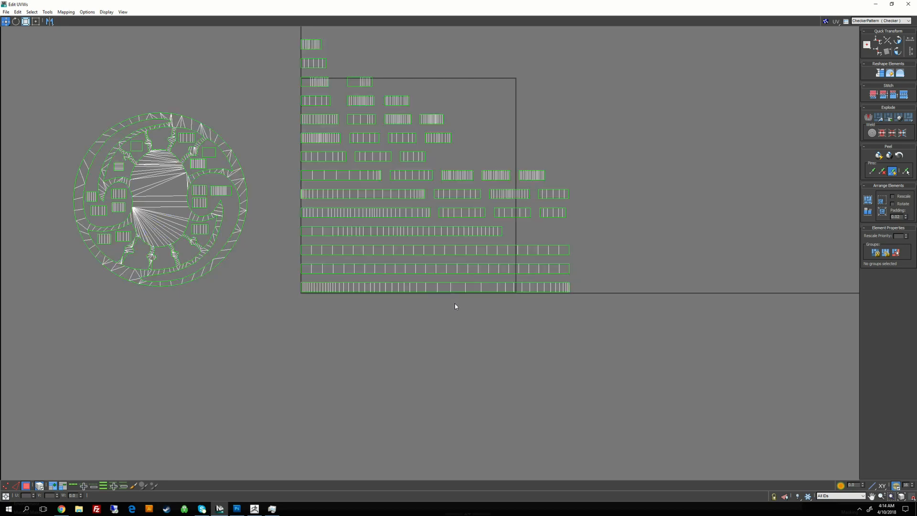
- Select all UV shells and scale them down proportionally in Freeform Mode until the longest strips fit the UV square's width
scroll(455, 303, up, 2)
scroll(341, 212, down, 2)
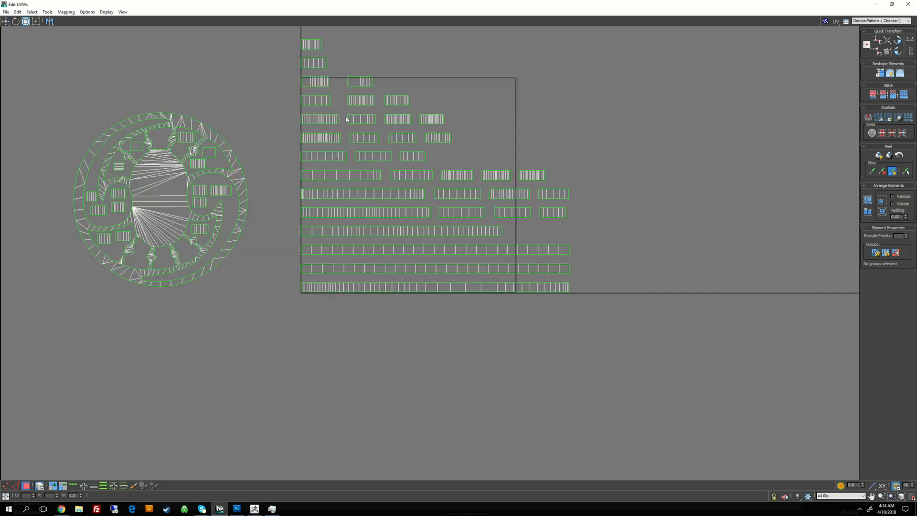
scroll(341, 211, up, 1)
middle_drag(356, 267, 356, 255)
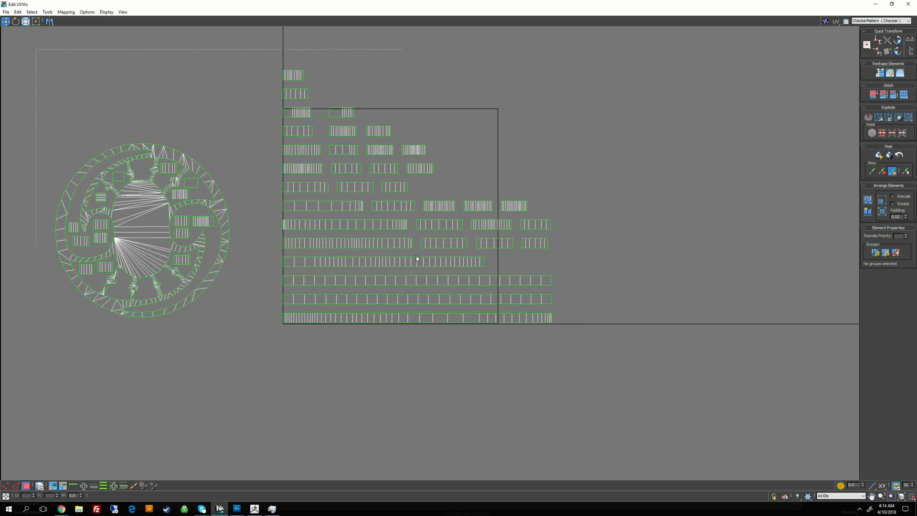
drag(637, 384, 637, 385)
drag(602, 348, 600, 343)
click(36, 21)
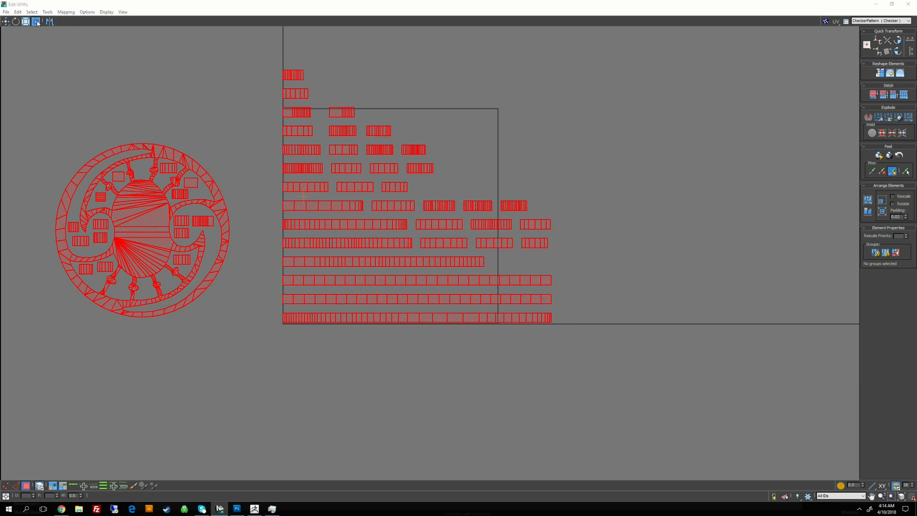
drag(551, 323, 496, 294)
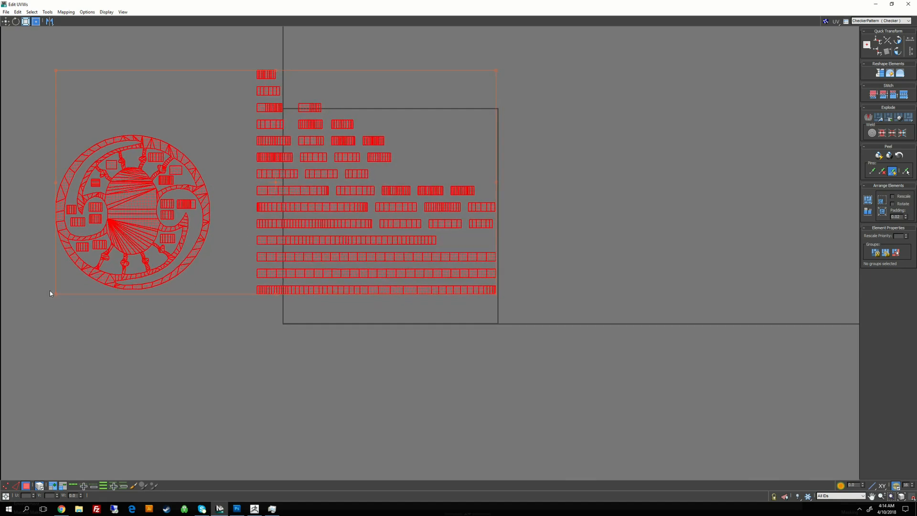
drag(56, 294, 106, 268)
drag(496, 268, 496, 268)
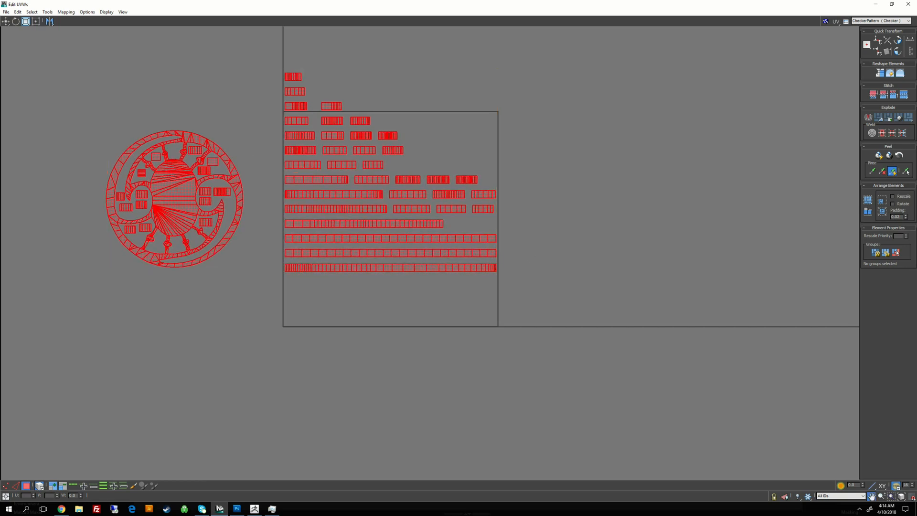
- Select all the strips outside the round shell and move them straight down to the bottom edge of the UV square
middle_drag(534, 270, 531, 298)
drag(273, 62, 478, 256)
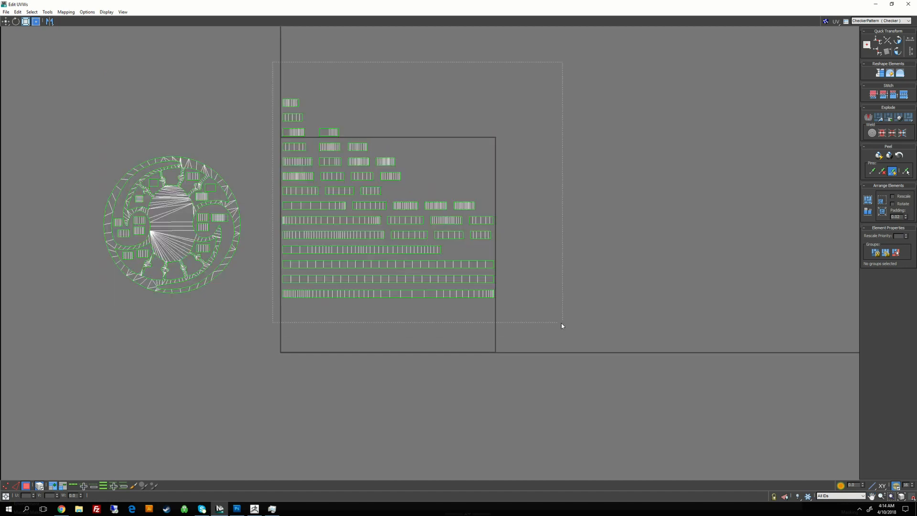
drag(562, 324, 562, 324)
drag(387, 198, 387, 250)
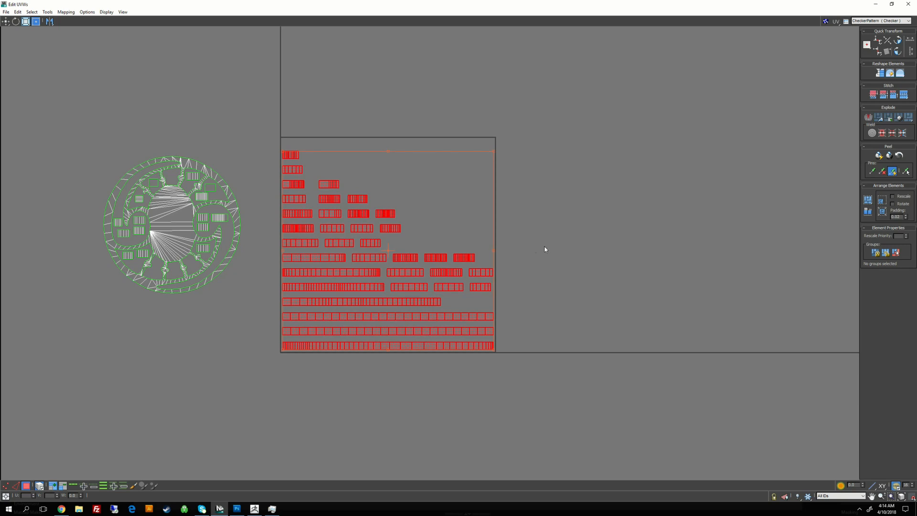
- Move the lowest long strip down so it sits just above the UV square's bottom edge
click(282, 299)
scroll(342, 326, up, 3)
middle_drag(329, 354, 336, 266)
scroll(336, 267, up, 1)
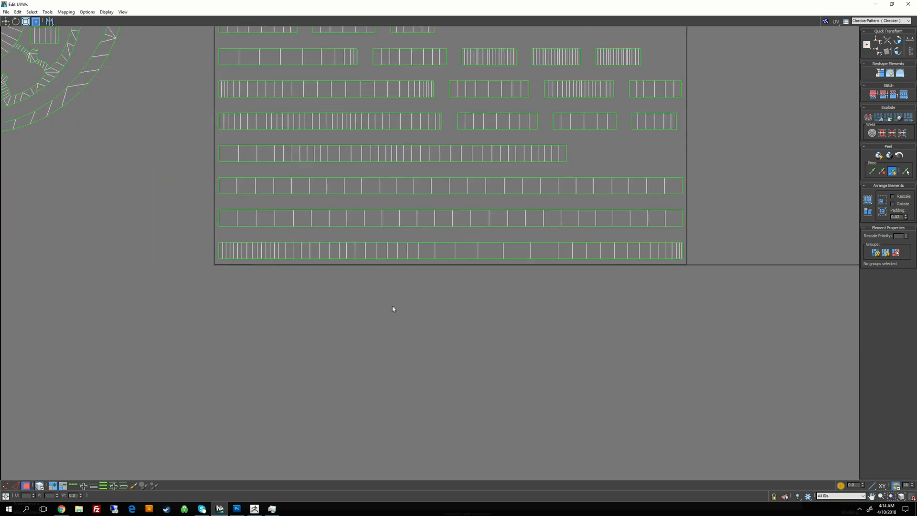
drag(425, 291, 370, 253)
scroll(372, 254, up, 2)
drag(292, 249, 291, 252)
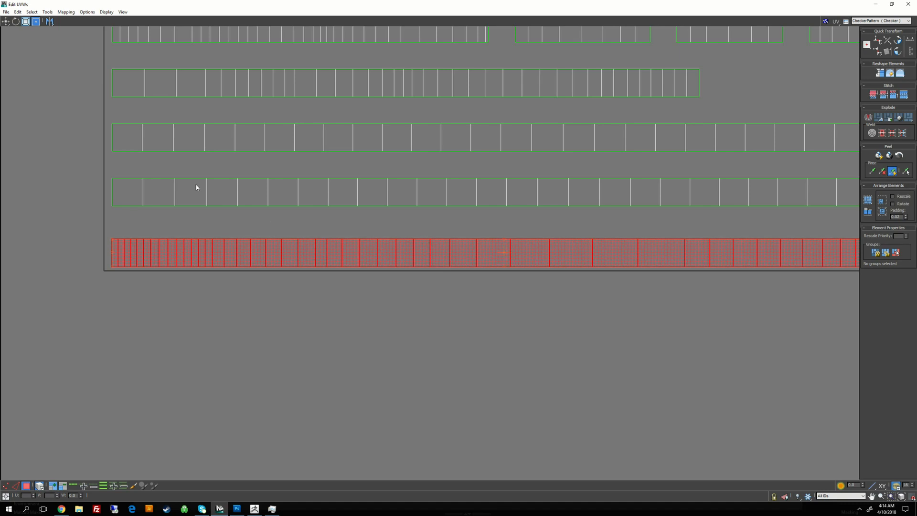
- Move the next three long strips straight down, stacking them tightly above the lowest strip
drag(196, 186, 196, 217)
drag(293, 143, 293, 195)
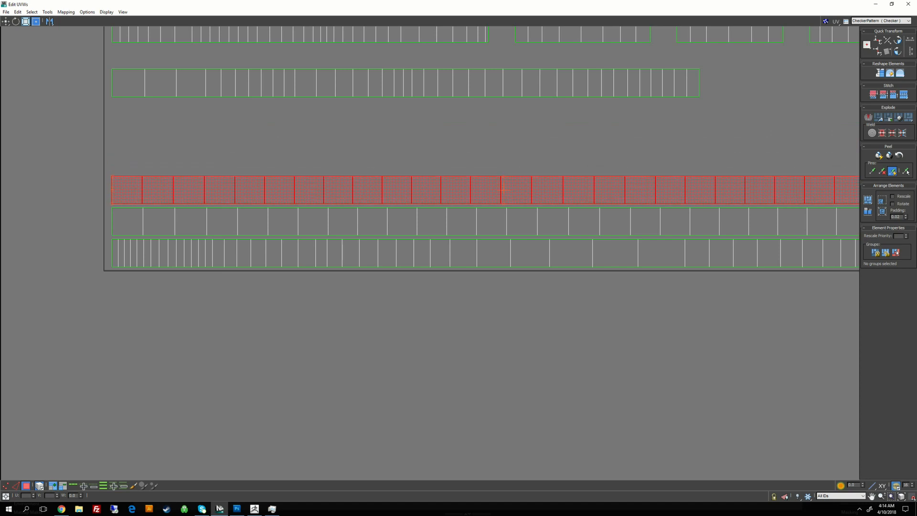
click(333, 108)
drag(333, 86, 334, 163)
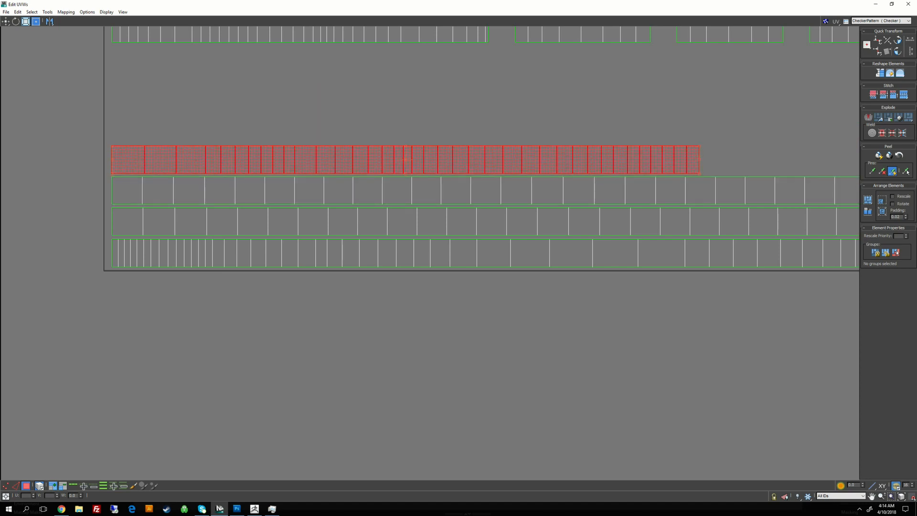
click(346, 125)
scroll(334, 115, down, 8)
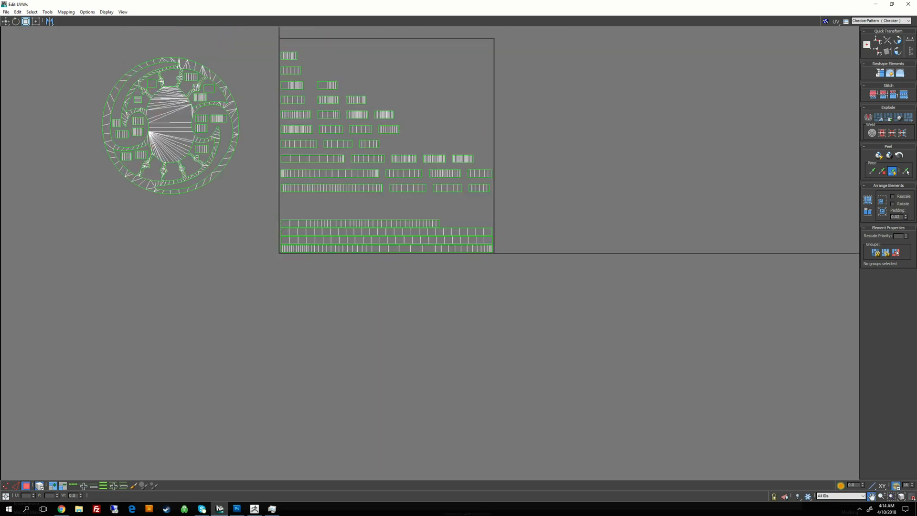
- Move the remaining strips to the empty area right of the UV square and place the filled round shell in the square's upper-left corner
drag(269, 47, 532, 212)
drag(477, 196, 771, 197)
drag(77, 60, 266, 223)
drag(189, 105, 369, 88)
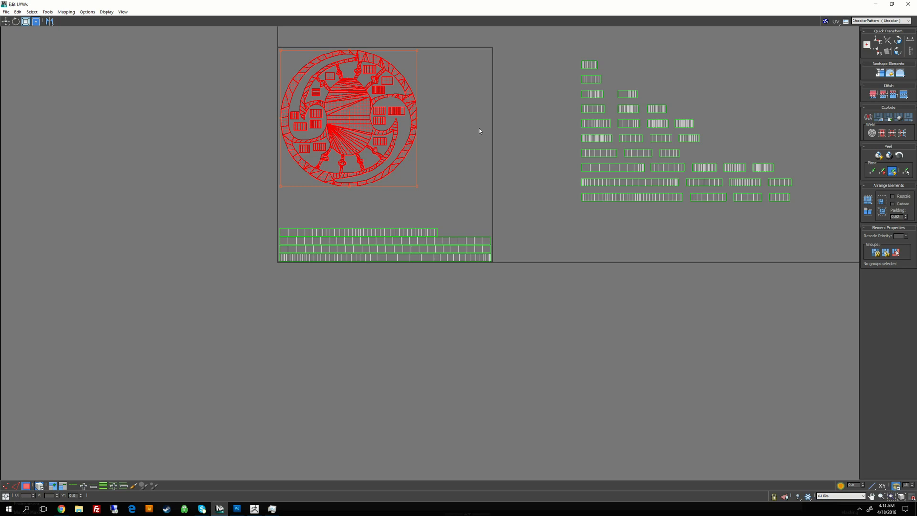
click(453, 111)
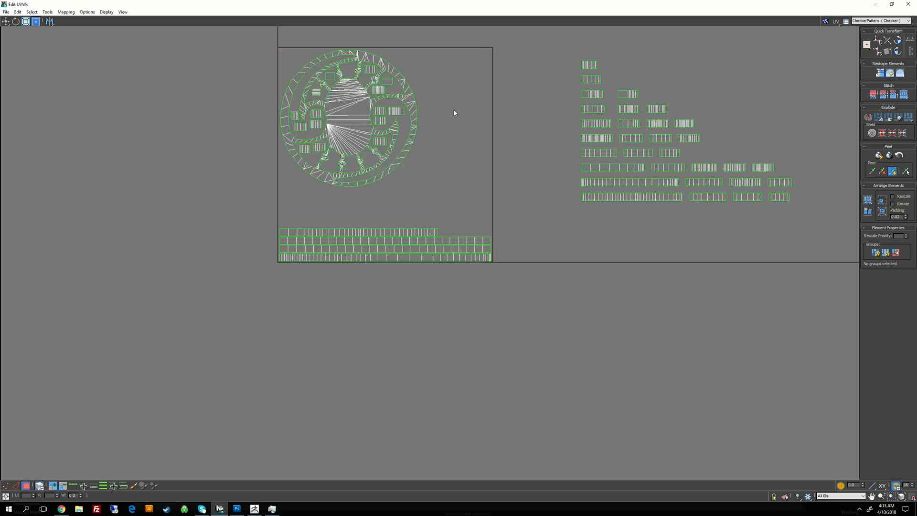
- Move the two longest dense strips from the loose group onto the stack in the UV square and close the gap between them
middle_drag(447, 75, 416, 149)
scroll(496, 243, up, 1)
middle_drag(527, 265, 497, 207)
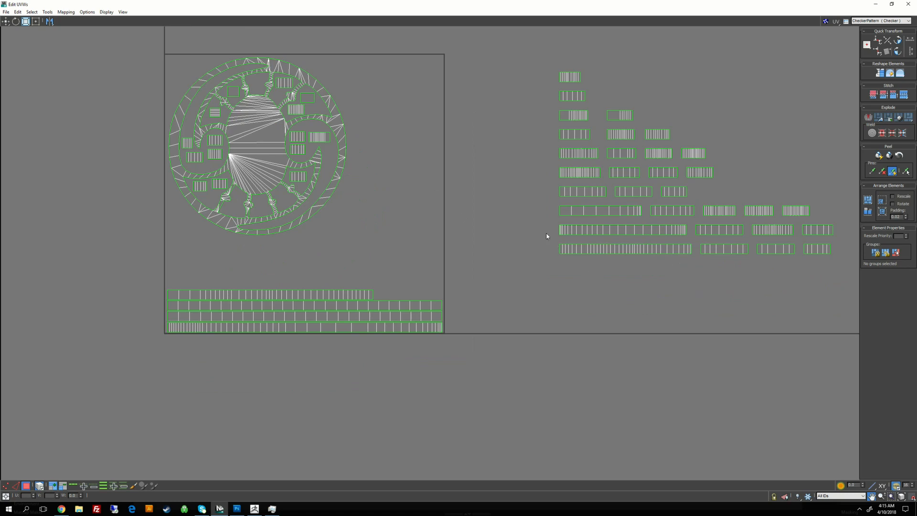
drag(542, 228, 606, 258)
drag(695, 220, 278, 267)
scroll(286, 253, up, 2)
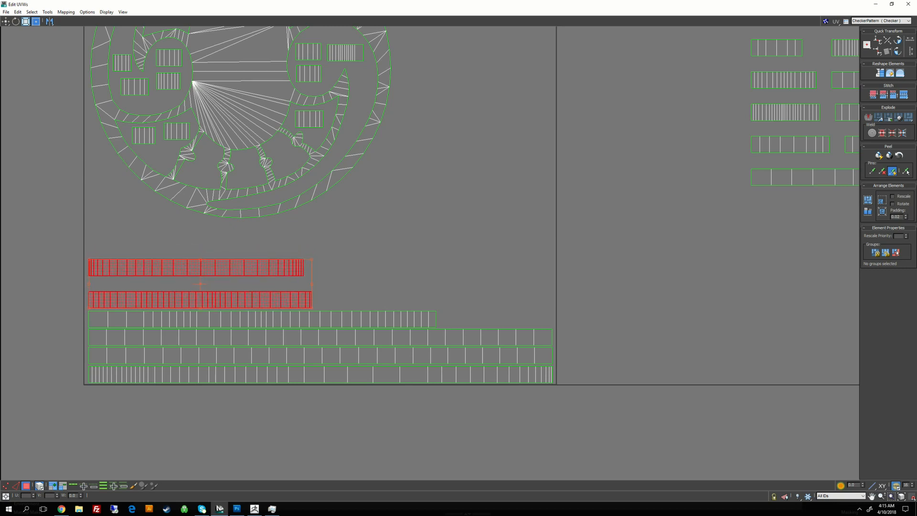
drag(230, 243, 251, 279)
drag(248, 268, 249, 281)
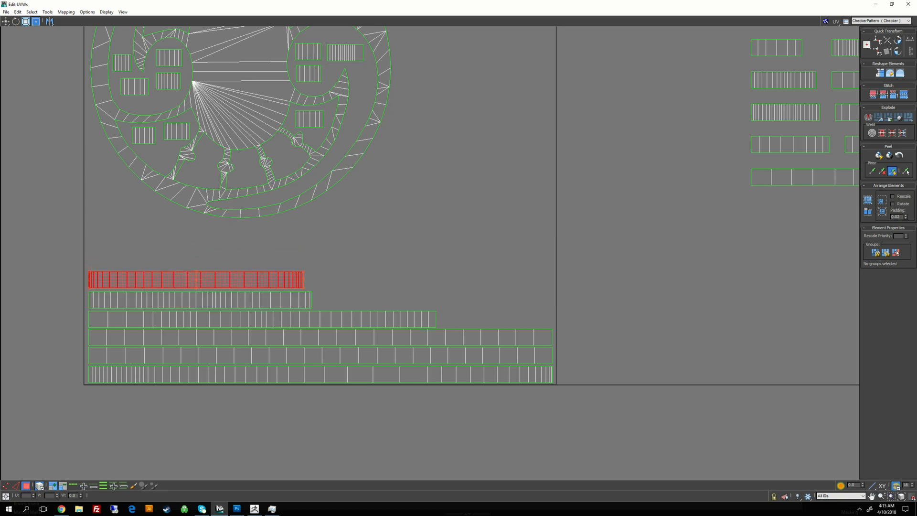
click(328, 242)
- Place the longest remaining loose strip on top of the stack, aligned with its left end
scroll(378, 235, down, 6)
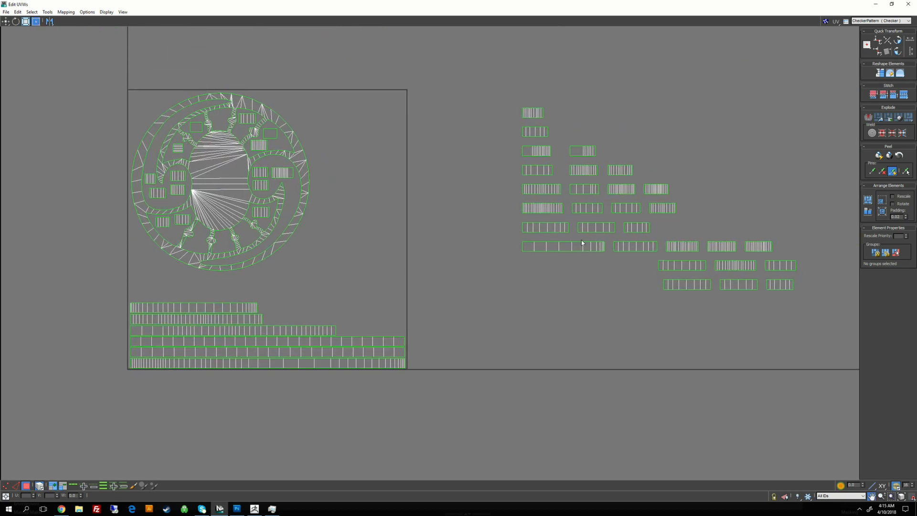
drag(483, 236, 171, 296)
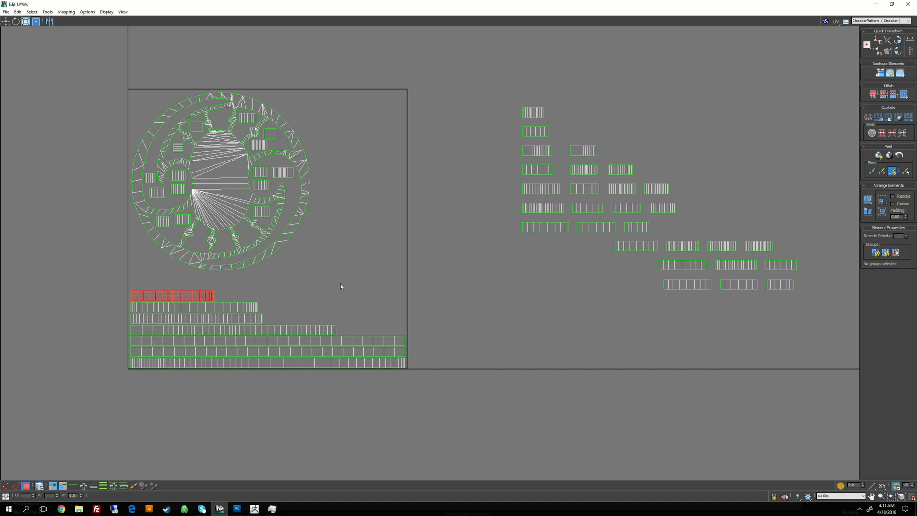
click(341, 286)
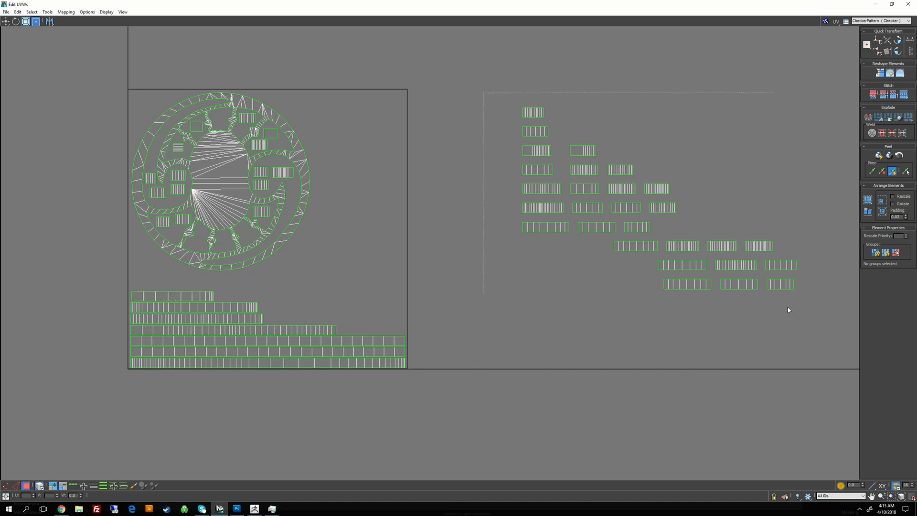
- Select all the loose strips, pack them into compact rows, and move the group beside the round shell across the UV square's right edge
drag(788, 310, 788, 309)
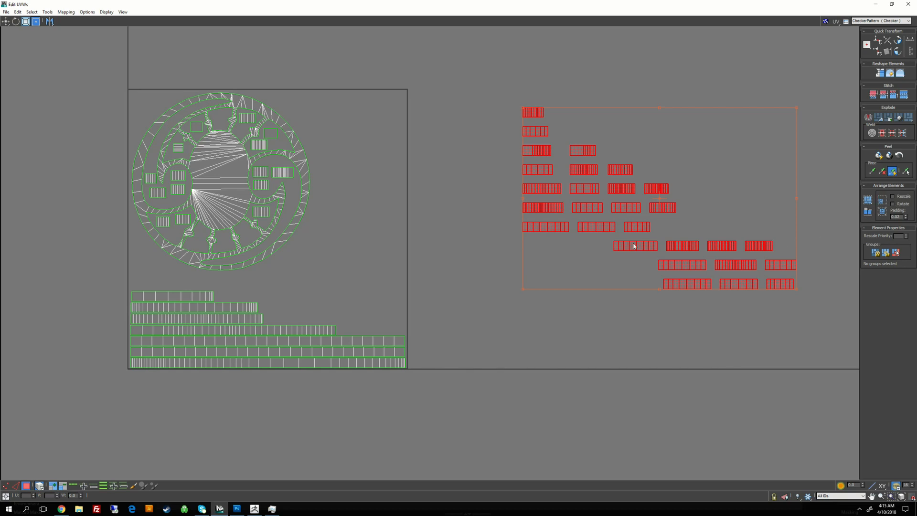
click(881, 200)
drag(225, 303, 460, 175)
click(377, 264)
scroll(377, 265, up, 2)
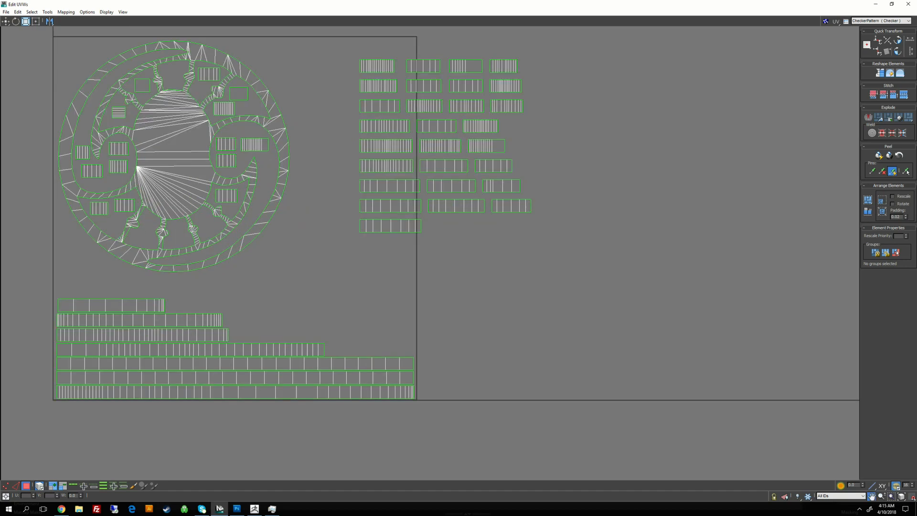
middle_drag(351, 137, 437, 184)
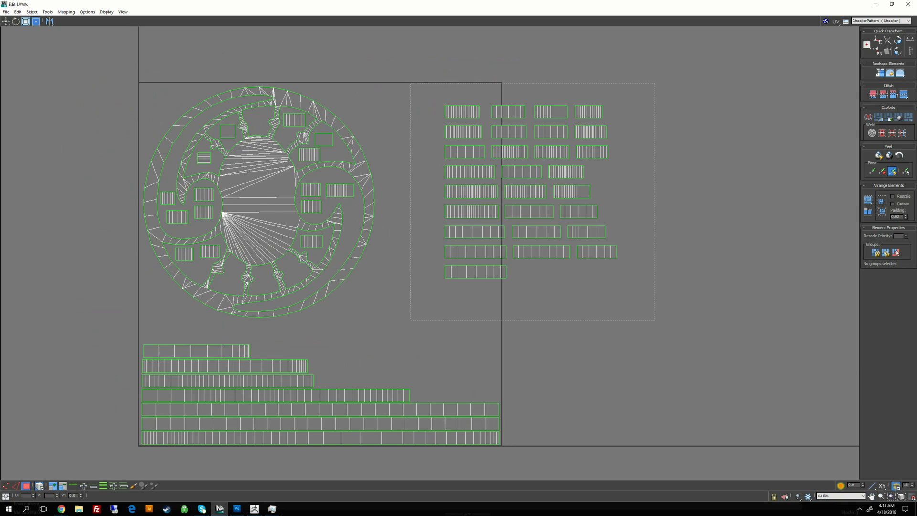
- Move the small UV strips beside the circular island, keeping their first column inside the UV square and setting the rest aside outside it
drag(655, 320, 654, 320)
drag(564, 215, 501, 195)
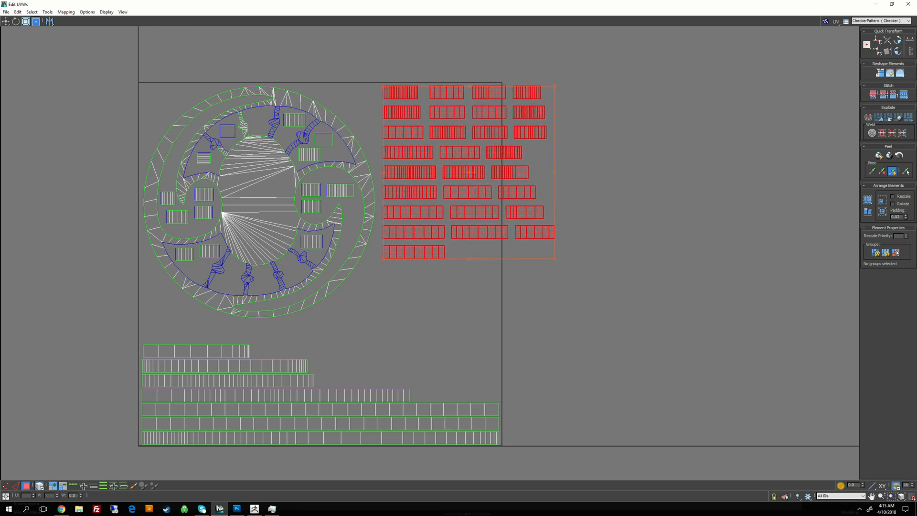
drag(440, 46, 468, 93)
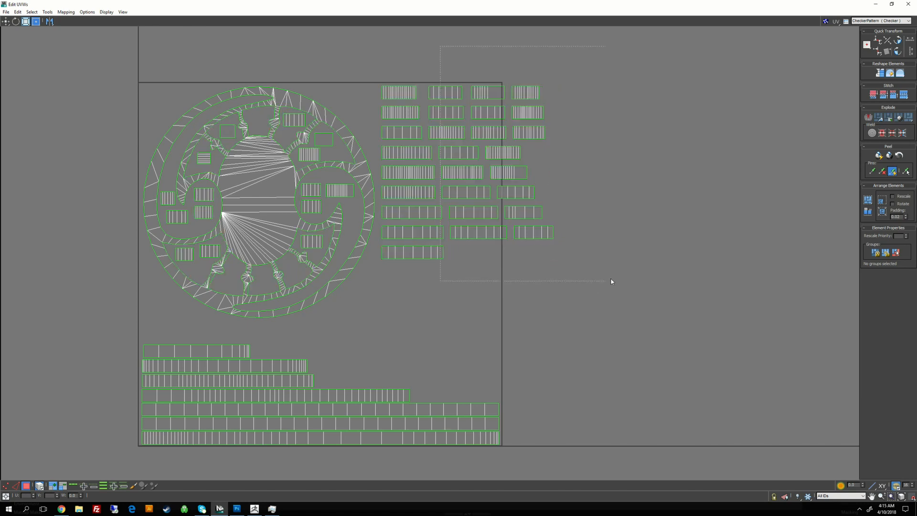
drag(611, 281, 616, 252)
drag(593, 55, 624, 381)
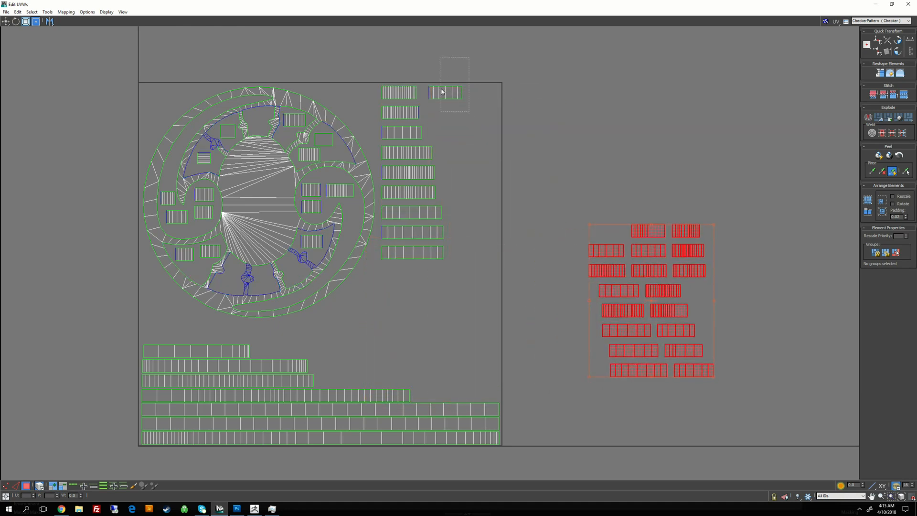
drag(445, 92, 566, 91)
- Pack the set-aside lone strip with the leftmost outside strips and move the group into the UV square's upper-right area
drag(559, 233, 613, 387)
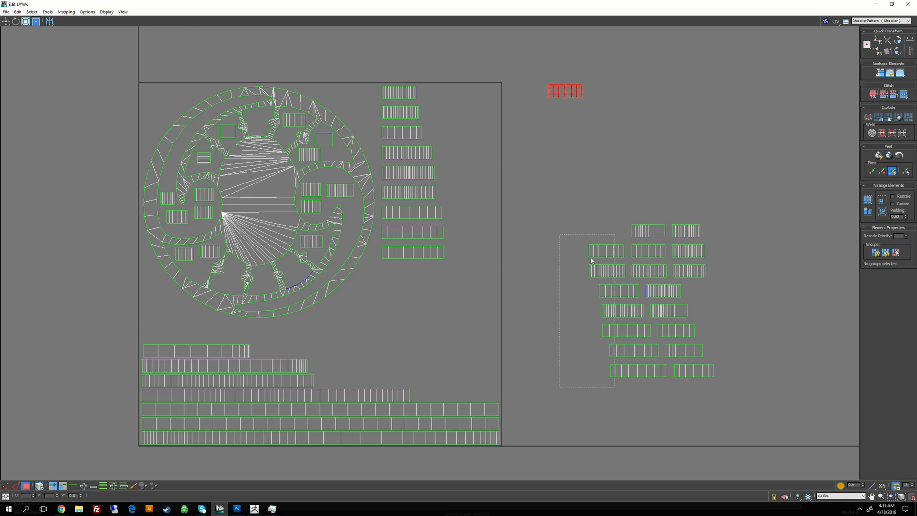
ctrl+drag(544, 67, 584, 129)
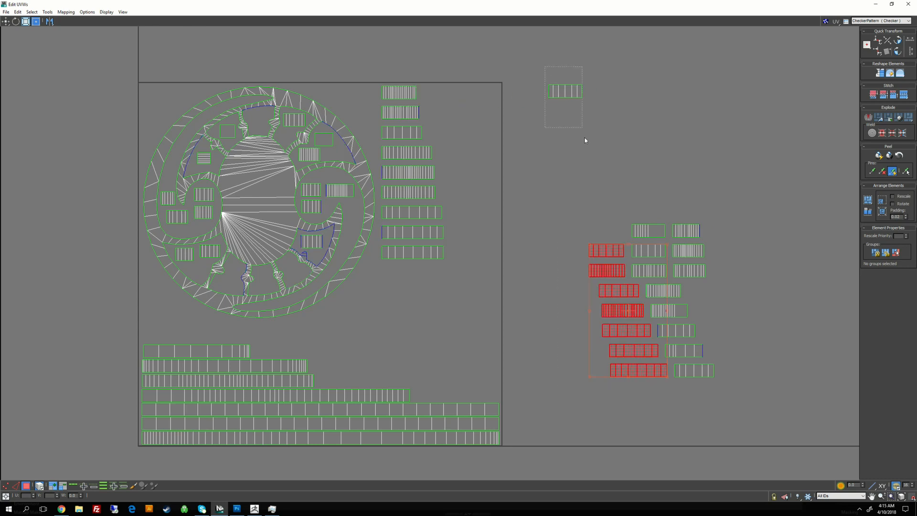
click(868, 199)
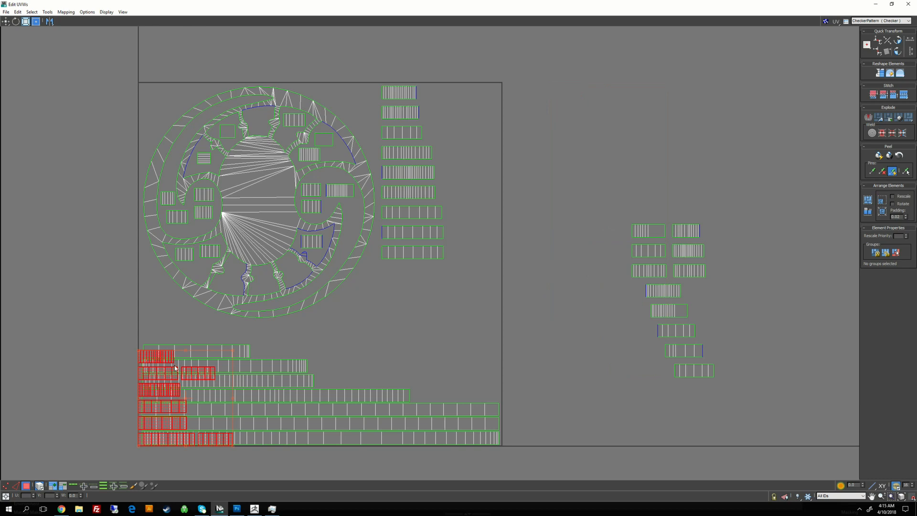
drag(175, 368, 538, 181)
- Pack the remaining outside strips with the two overflowing the UV square and place them below the first column, beside the circular island
click(527, 133)
drag(604, 188, 722, 407)
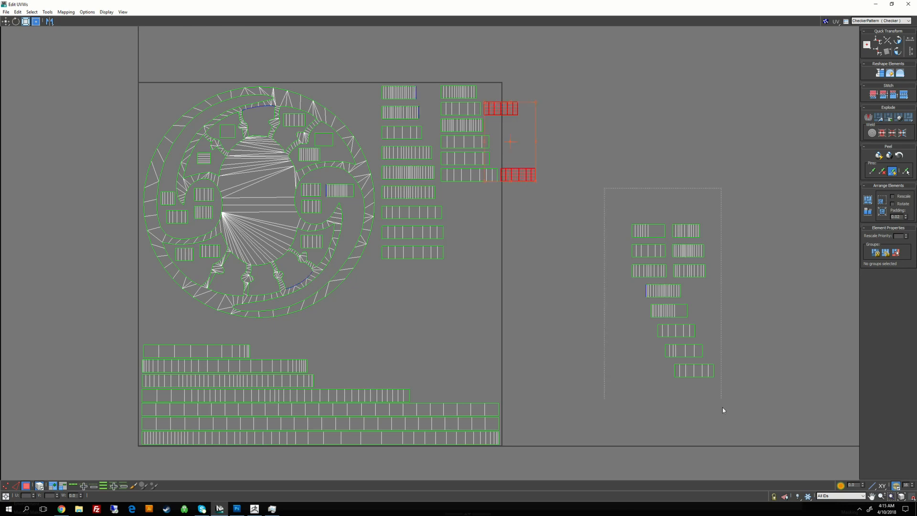
drag(808, 228, 808, 227)
click(881, 200)
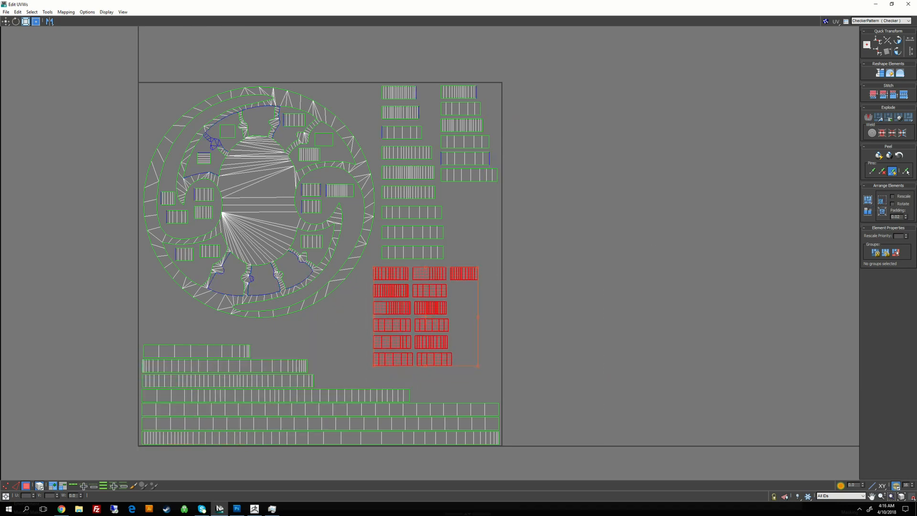
click(534, 249)
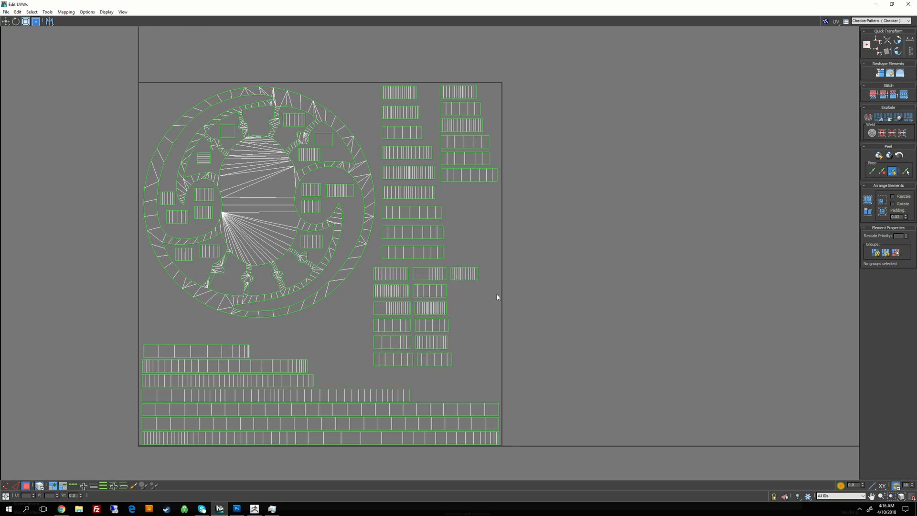
- Break the three longest bottom strips apart at their middle edges
scroll(496, 297, down, 2)
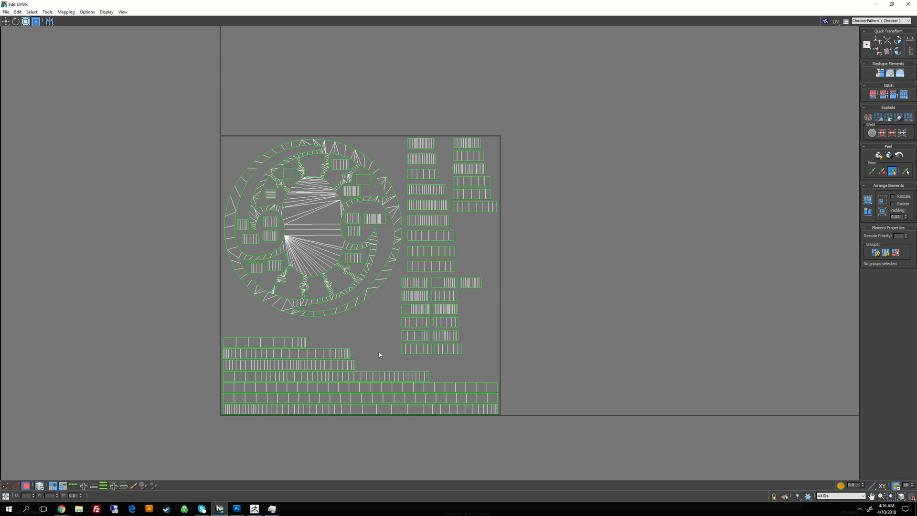
middle_drag(379, 354, 385, 327)
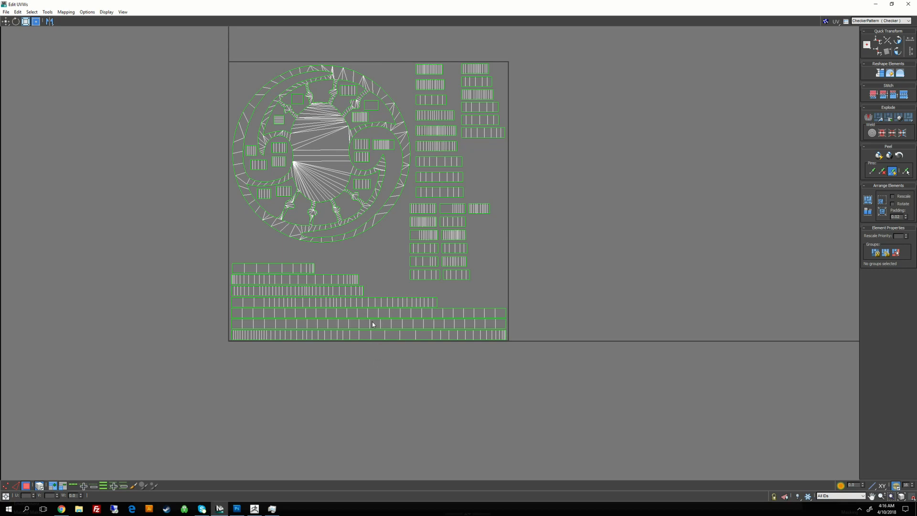
scroll(372, 354, up, 2)
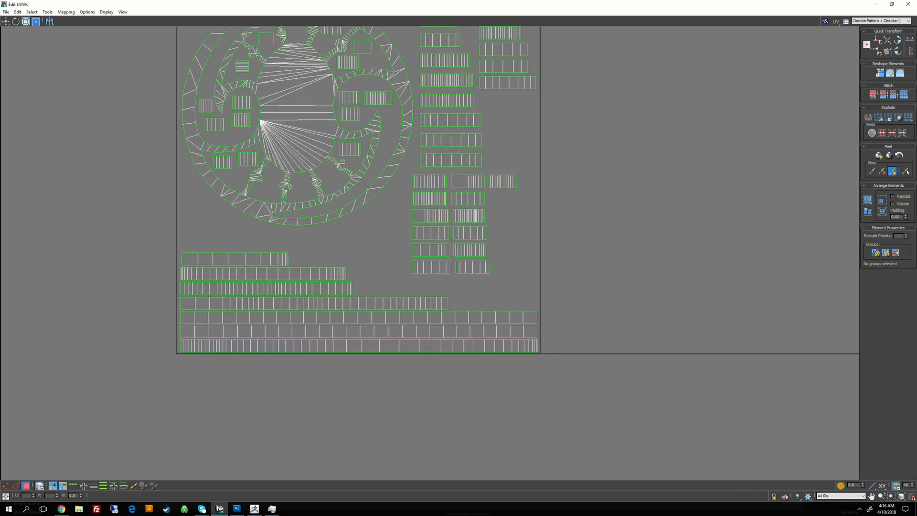
right_click(355, 321)
click(334, 292)
click(366, 313)
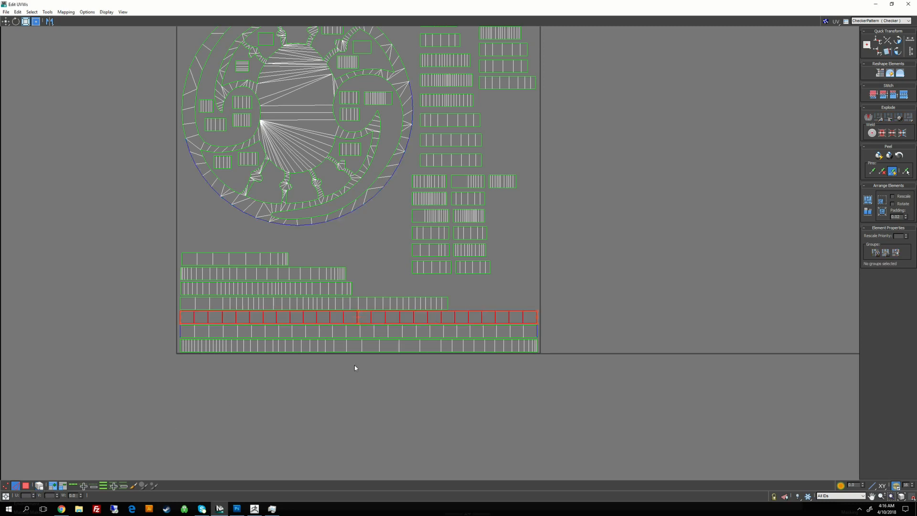
click(357, 317)
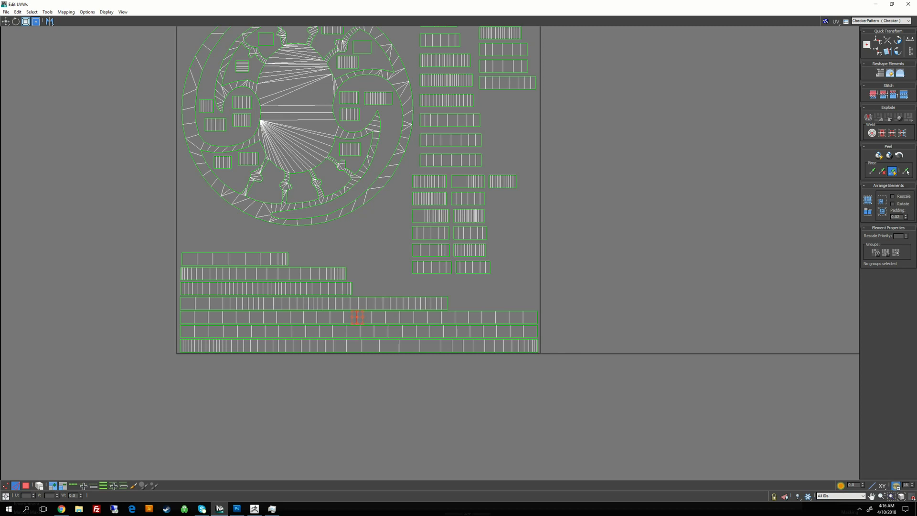
ctrl+click(360, 331)
ctrl+click(361, 345)
click(867, 117)
- Move the whole circular island with its inner pieces out of the UV square to the left
scroll(694, 213, down, 2)
middle_drag(471, 235, 425, 258)
scroll(425, 258, down, 2)
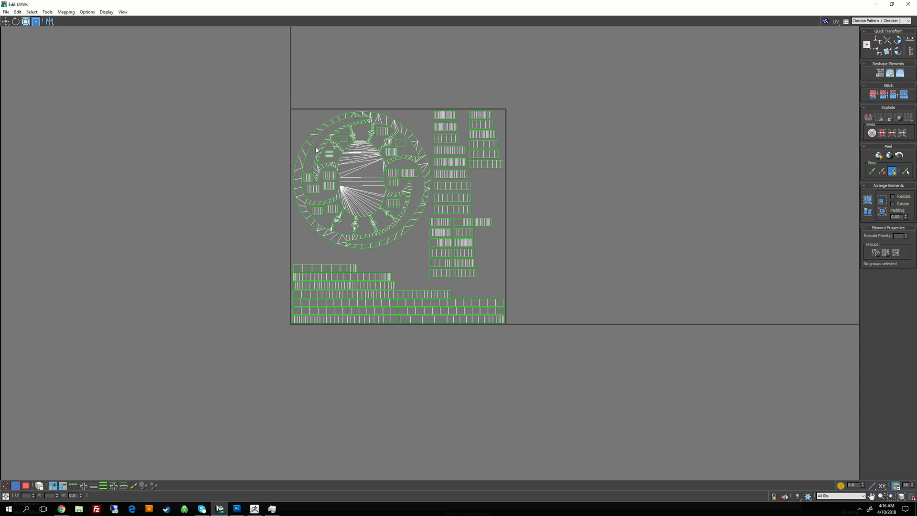
drag(427, 257, 428, 255)
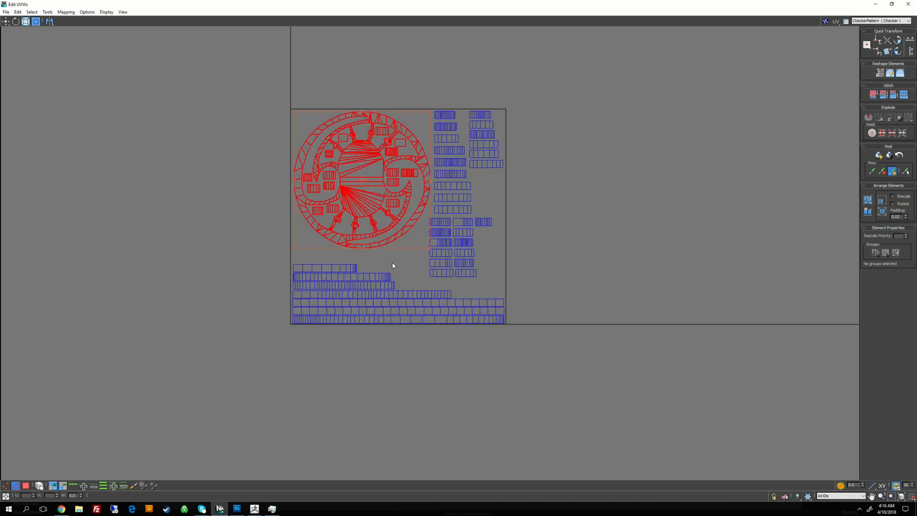
drag(430, 181, 209, 181)
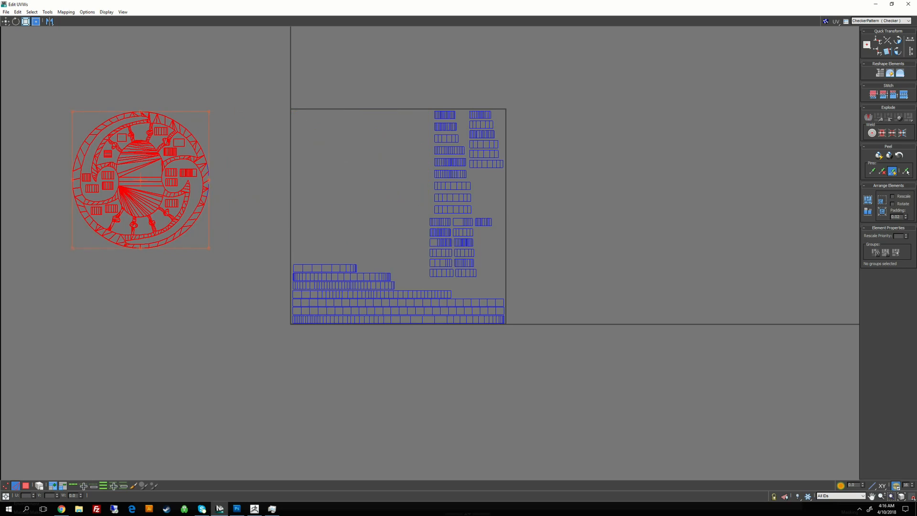
click(487, 348)
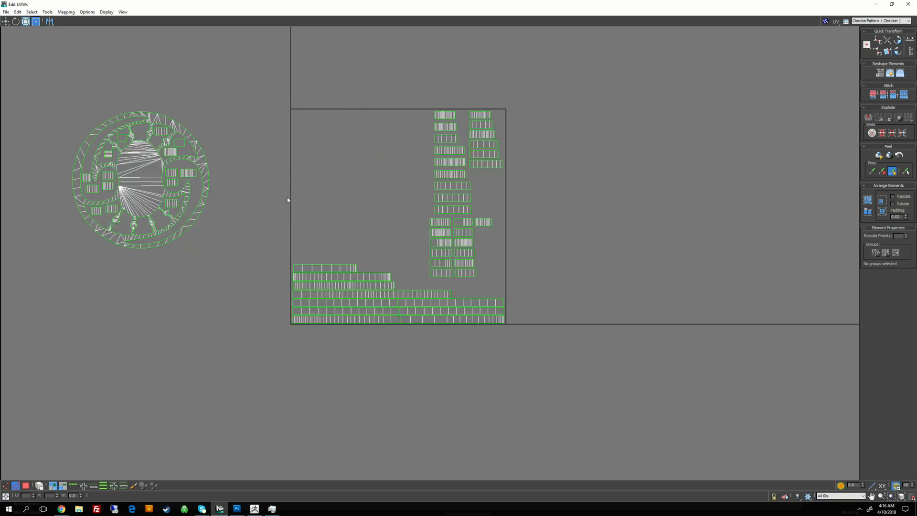
- Repack all the strips with Pack Custom and scale up every island together until the strips span the UV square's width
drag(587, 393, 579, 387)
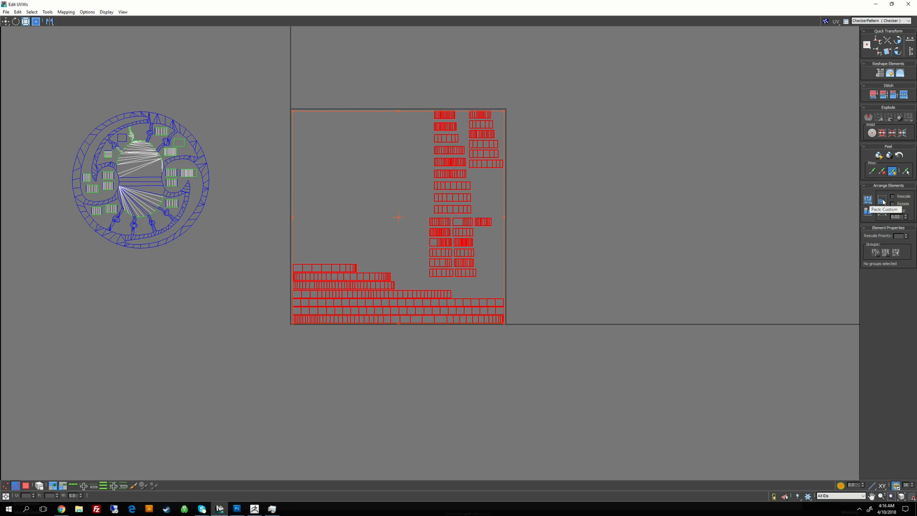
click(882, 201)
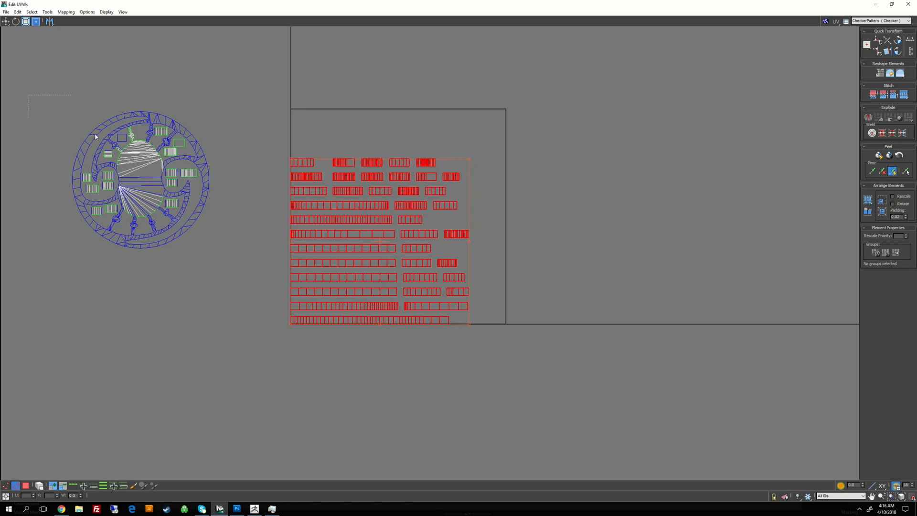
drag(560, 393, 559, 393)
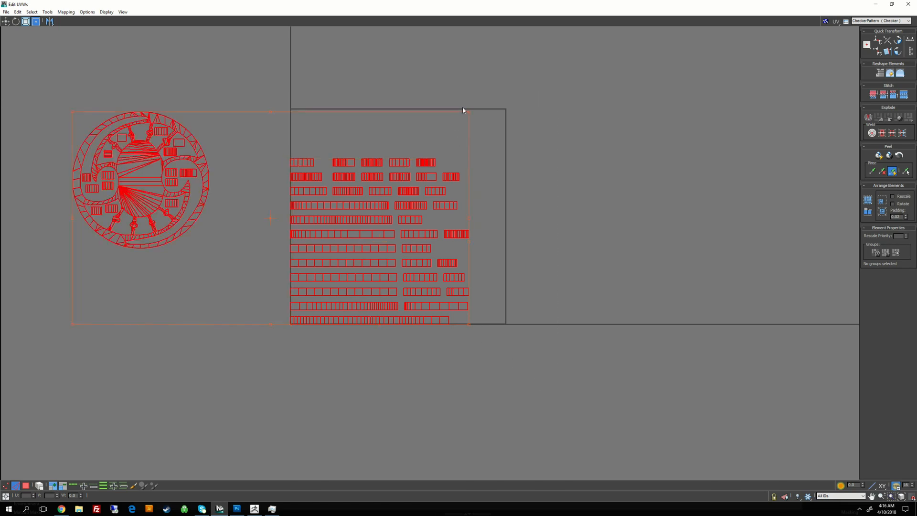
drag(463, 110, 500, 90)
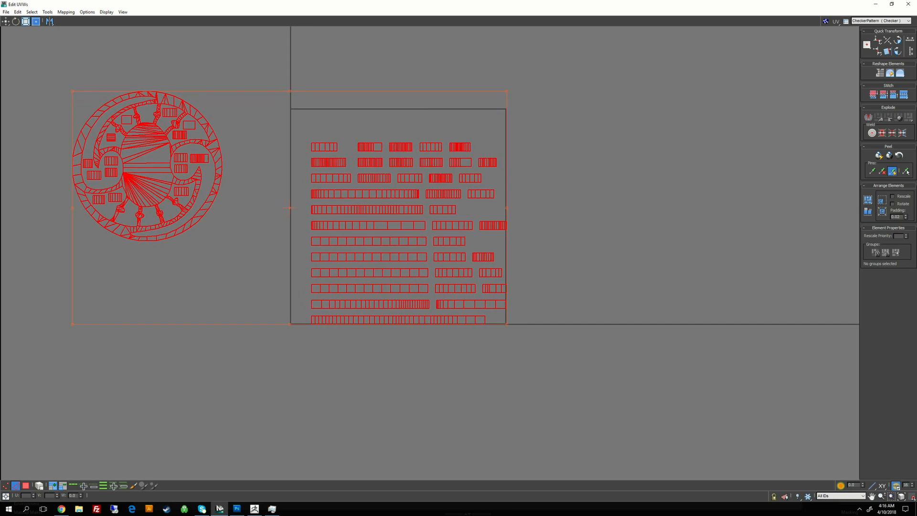
drag(67, 319, 24, 343)
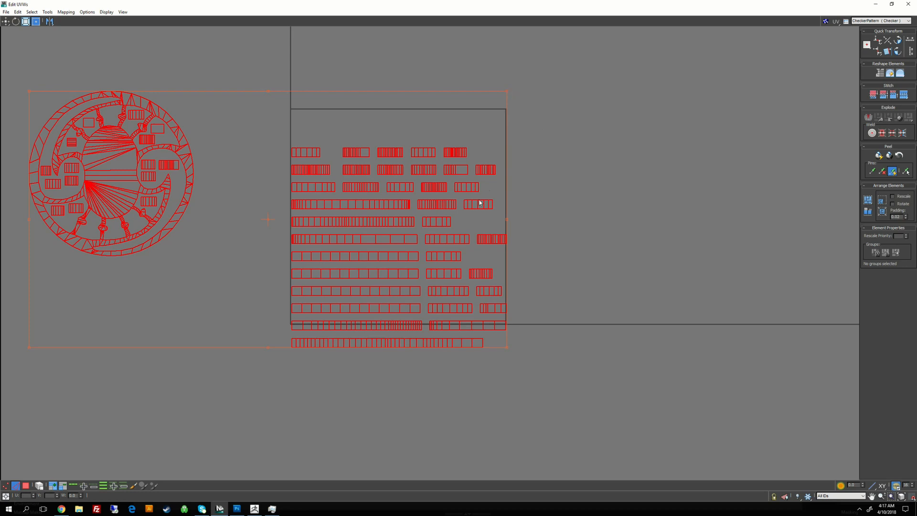
- Move all the strips horizontally out of the UV square to its right side
drag(271, 122, 615, 432)
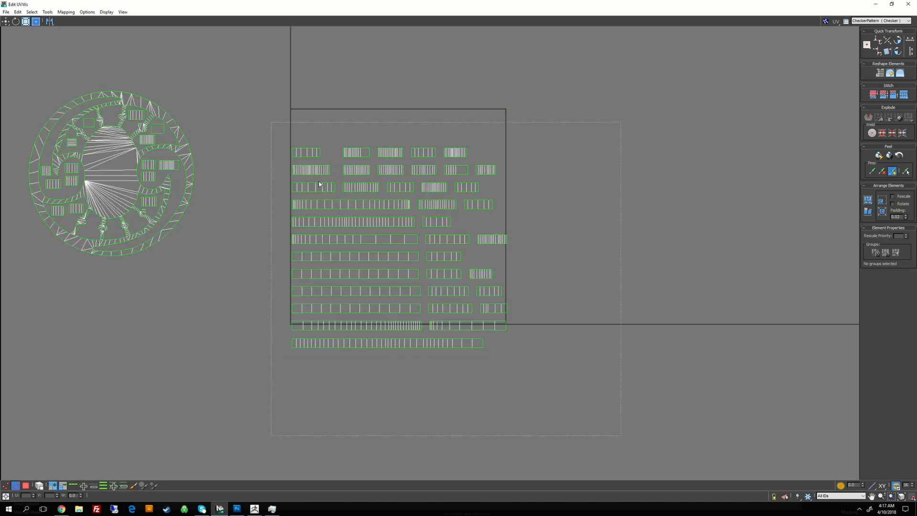
shift+drag(319, 200, 588, 201)
click(414, 178)
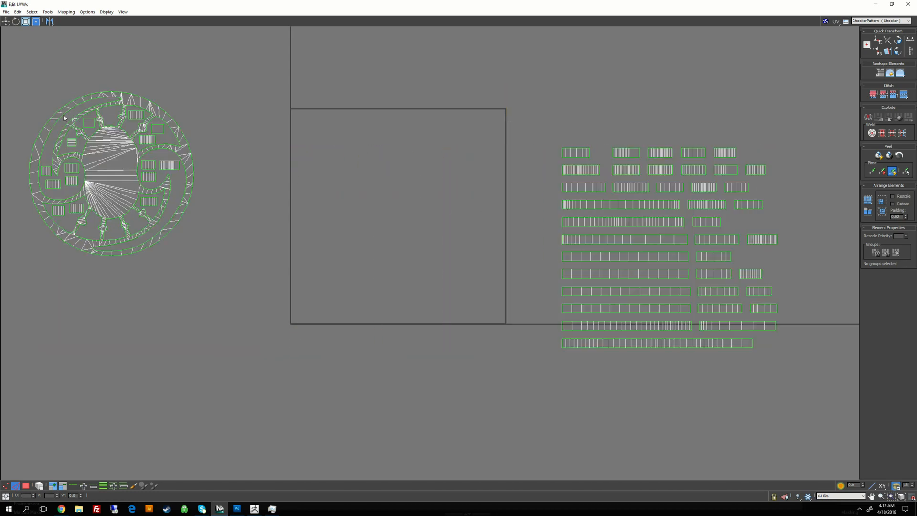
- Place the circular island in the upper-left corner of the UV square
drag(254, 288, 273, 308)
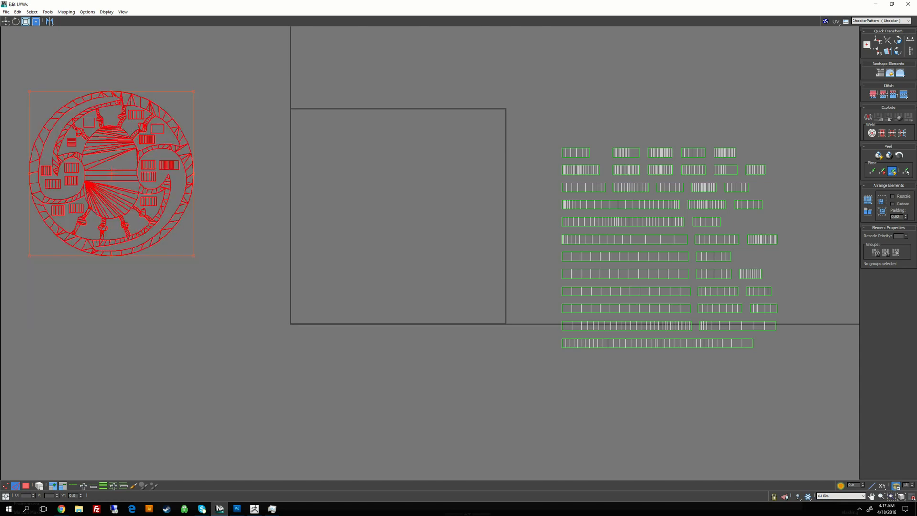
drag(157, 145, 421, 166)
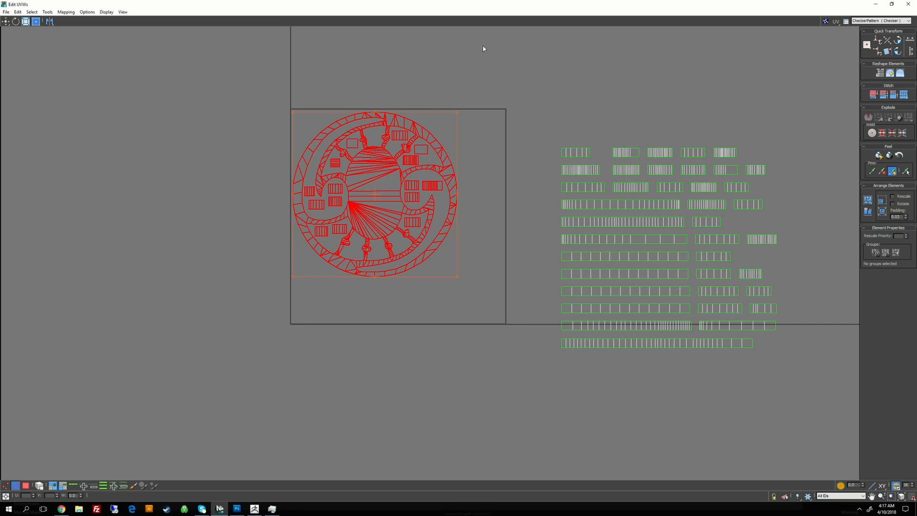
click(553, 261)
- Move the entire lowest strip from the outside group into the bottom-left corner of the UV square
scroll(671, 384, up, 2)
click(683, 329)
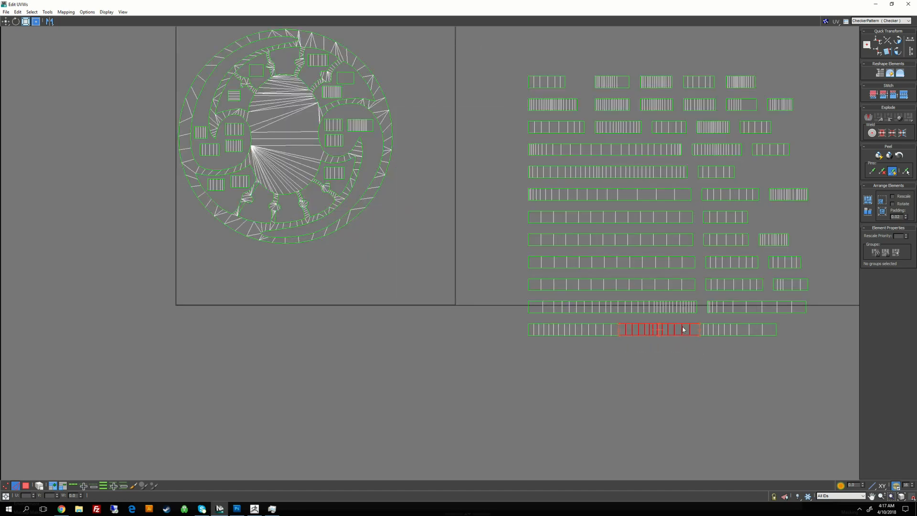
click(598, 345)
drag(573, 321, 602, 338)
click(429, 391)
drag(582, 321, 282, 290)
drag(302, 295, 301, 296)
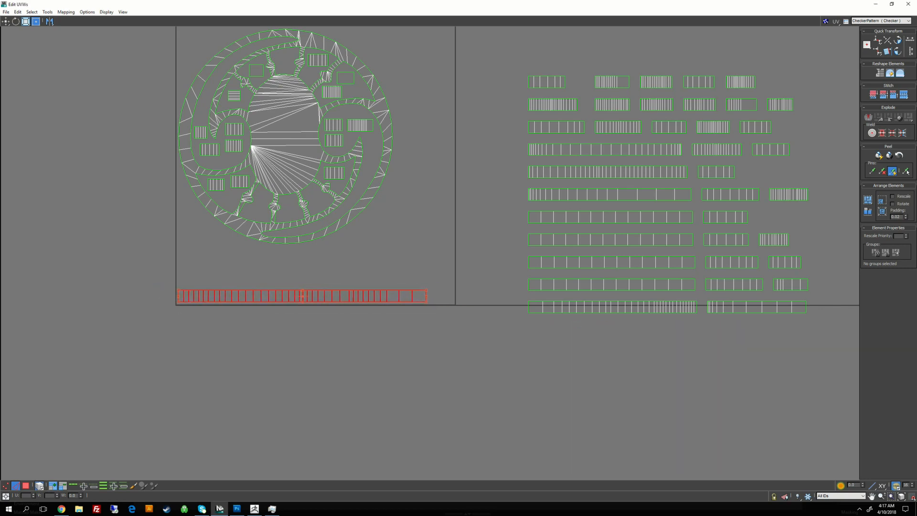
- Stack the next row's two strips above the first strip and fit both rows against the UV square's bottom edge
drag(522, 333, 611, 307)
scroll(695, 319, up, 2)
ctrl+drag(716, 304, 284, 264)
middle_drag(138, 268, 389, 272)
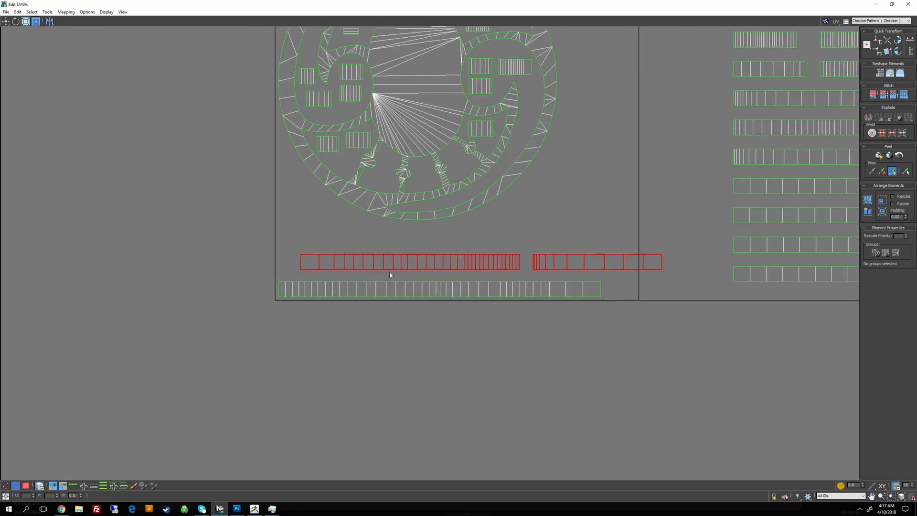
scroll(369, 253, up, 3)
drag(510, 264, 503, 271)
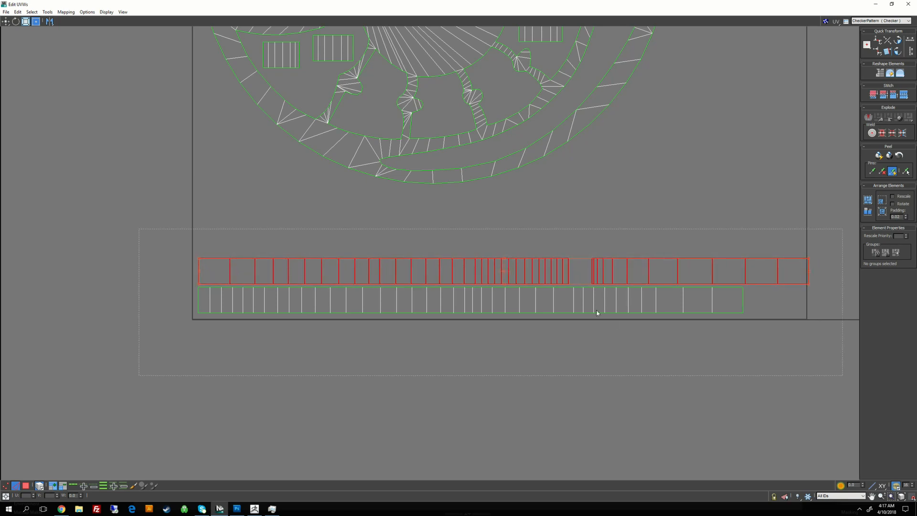
drag(842, 376, 842, 375)
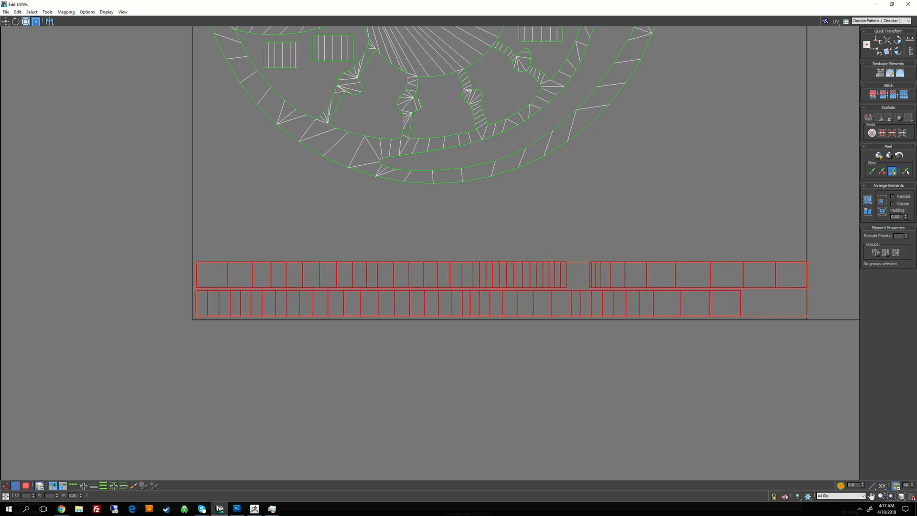
click(637, 206)
- Close the gap in the upper row by moving its shorter strip left against the longer one
click(677, 272)
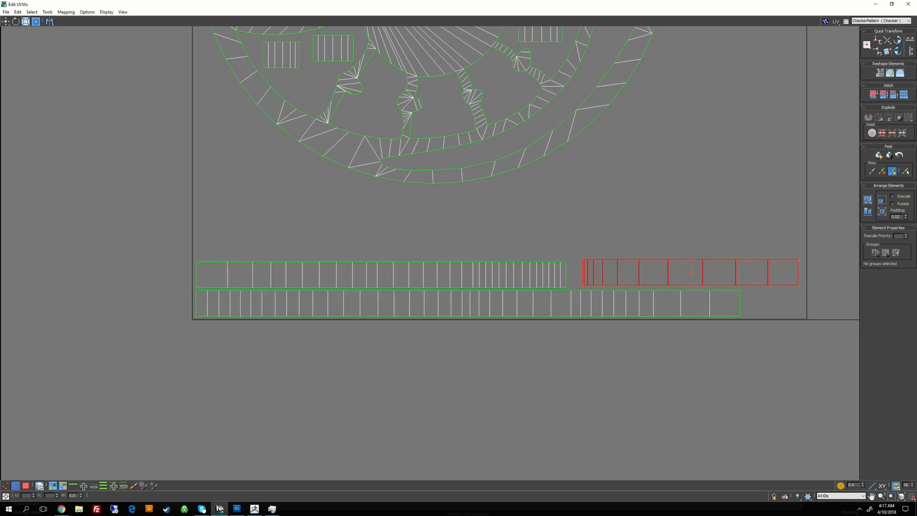
mouse_move(677, 272)
mouse_down()
mouse_move(283, 244)
mouse_move(674, 257)
mouse_move(686, 266)
mouse_move(677, 273)
mouse_up()
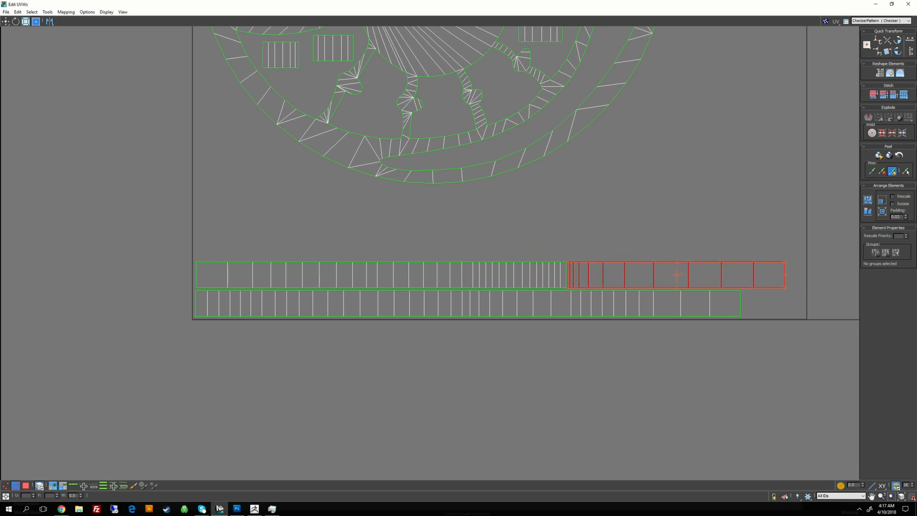
click(635, 229)
scroll(635, 248, down, 3)
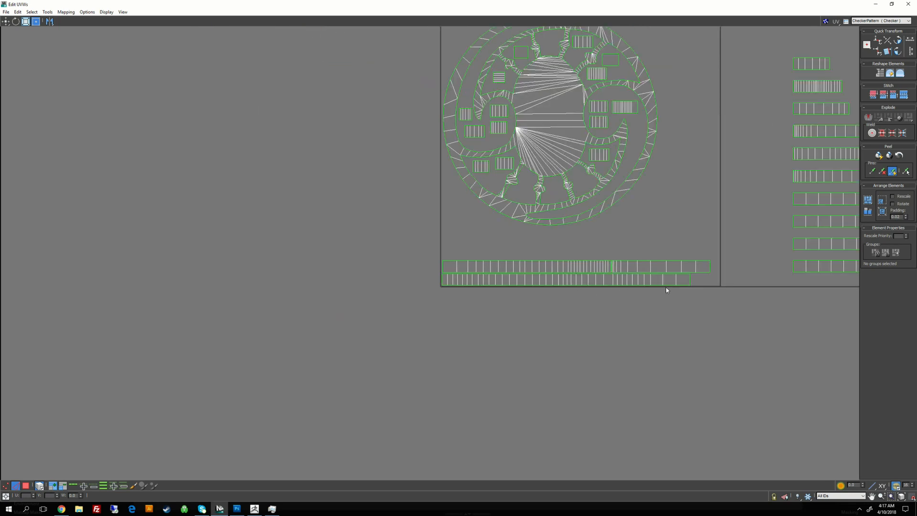
- Place the lowest long outside strip directly above the two bottom rows, aligned with the UV square's left edge
middle_drag(665, 289, 496, 305)
click(707, 285)
drag(707, 286, 310, 275)
scroll(304, 276, up, 4)
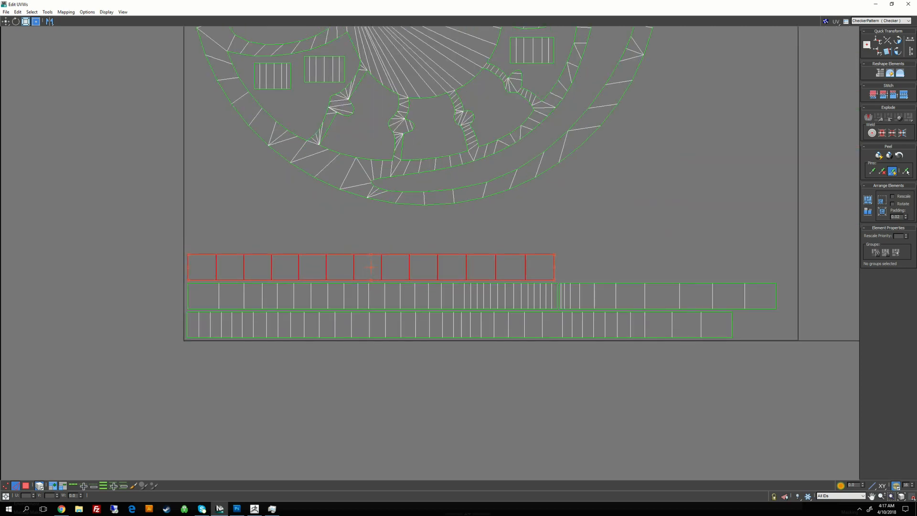
click(346, 239)
- Stack the next lowest long outside strip as a fourth row on the bottom rows, flush with their left ends
scroll(436, 280, down, 3)
middle_drag(801, 250, 677, 268)
drag(677, 268, 220, 254)
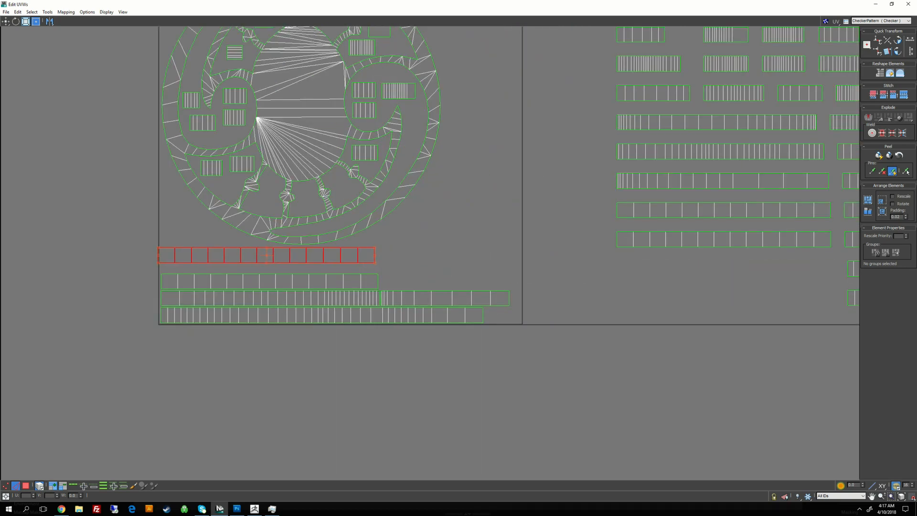
scroll(175, 269, up, 5)
drag(143, 256, 138, 266)
click(139, 231)
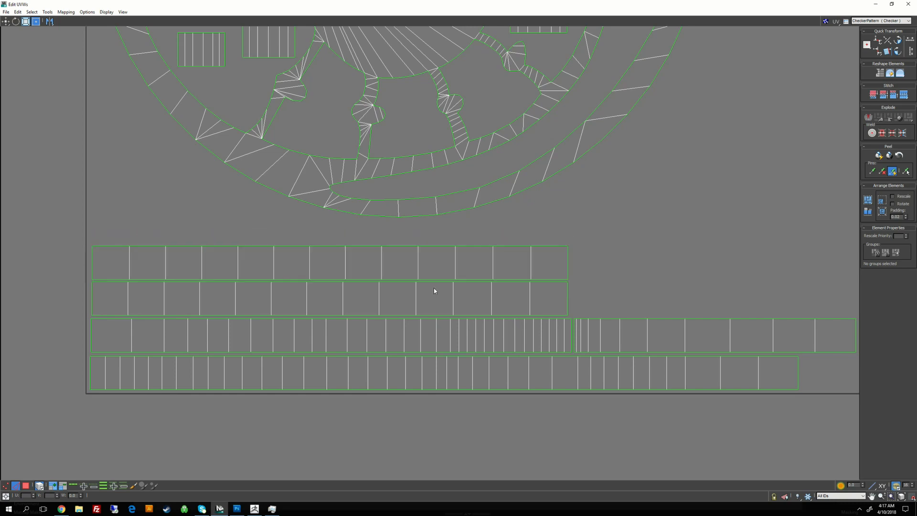
- Rotate the lowest remaining long strip 90 degrees and fit it upright into the UV square's upper-right corner
scroll(434, 288, down, 4)
middle_drag(729, 248, 634, 279)
middle_drag(740, 281, 618, 311)
click(603, 295)
drag(603, 295, 393, 141)
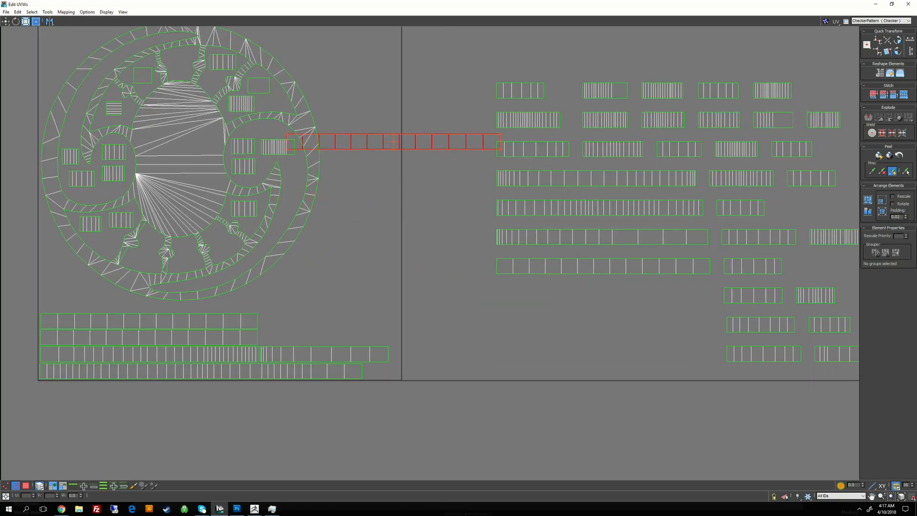
middle_drag(417, 167, 434, 265)
click(898, 41)
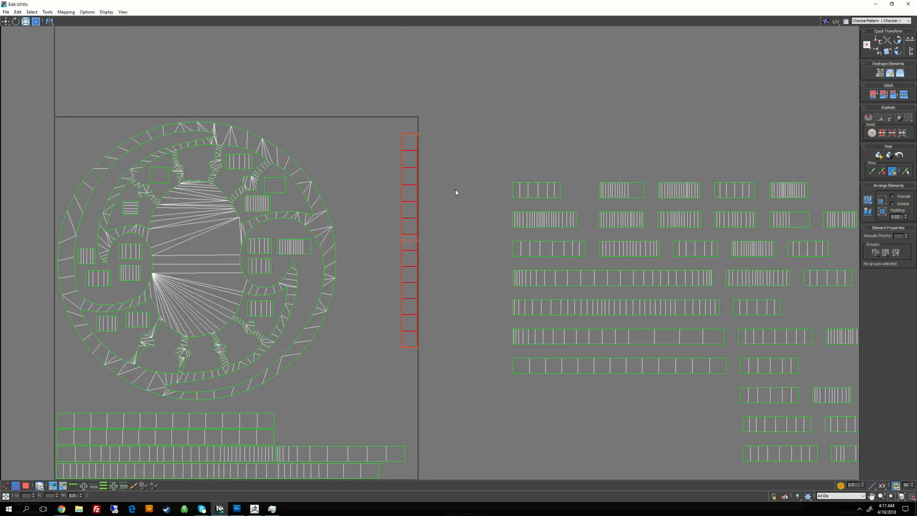
drag(409, 241, 407, 227)
click(471, 143)
- Rotate the second of the four remaining long strips 90 degrees and place it upright, left of the vertical strip
middle_drag(544, 302, 472, 238)
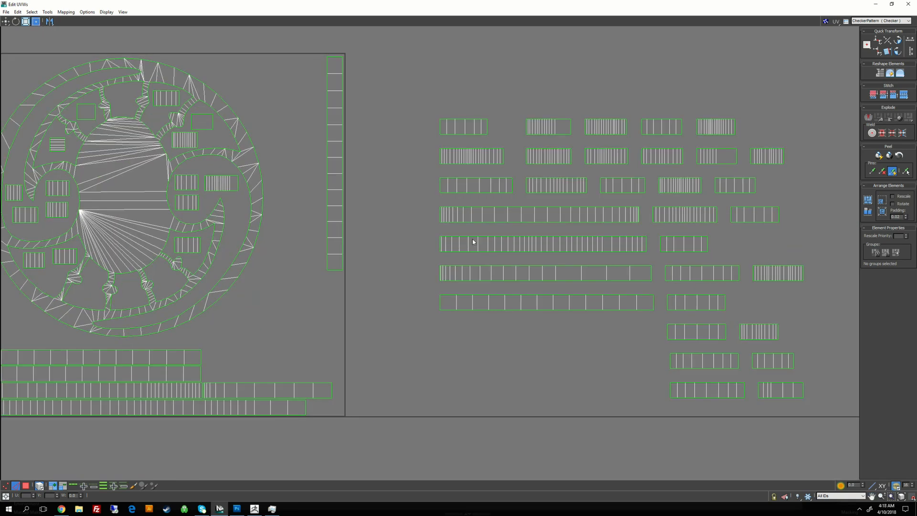
click(518, 243)
drag(518, 242, 341, 139)
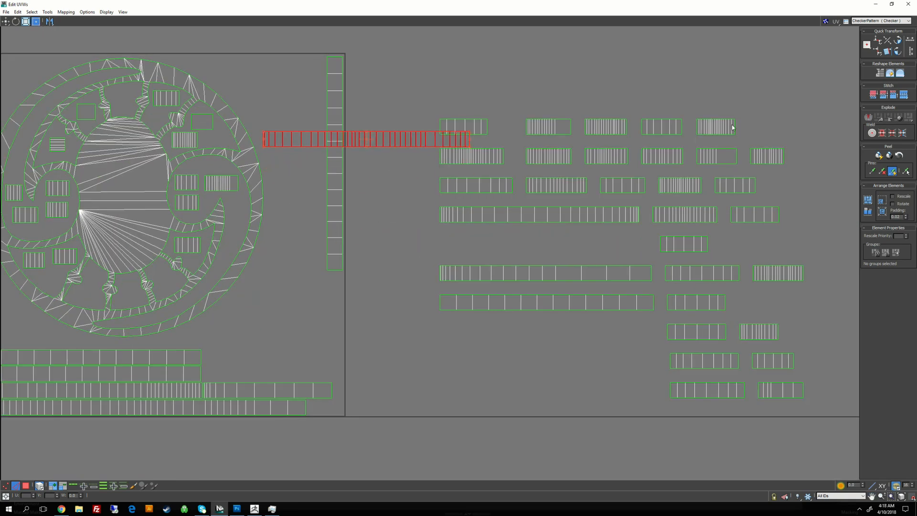
click(899, 41)
middle_drag(348, 74, 445, 113)
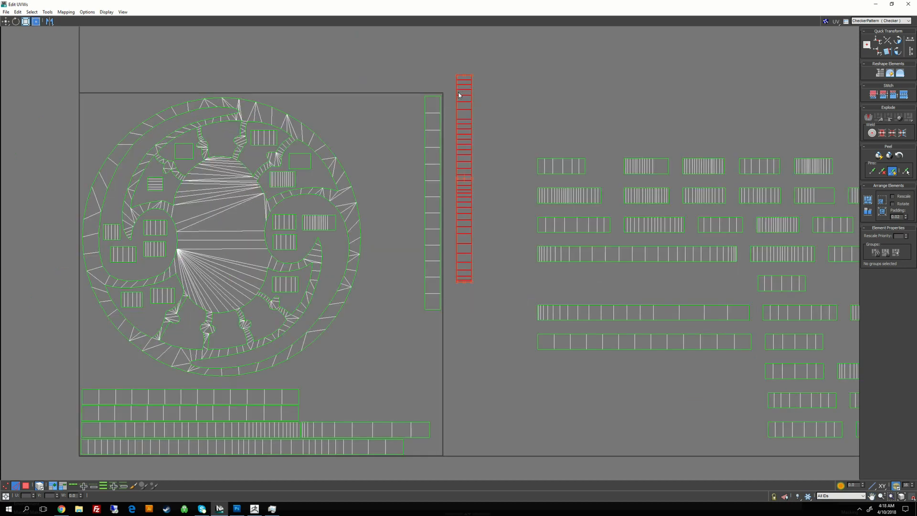
drag(458, 94, 410, 116)
click(633, 278)
- Rotate the topmost long strip 90 degrees, place it left of the two vertical strips and line up all three near the square's upper edge
click(629, 253)
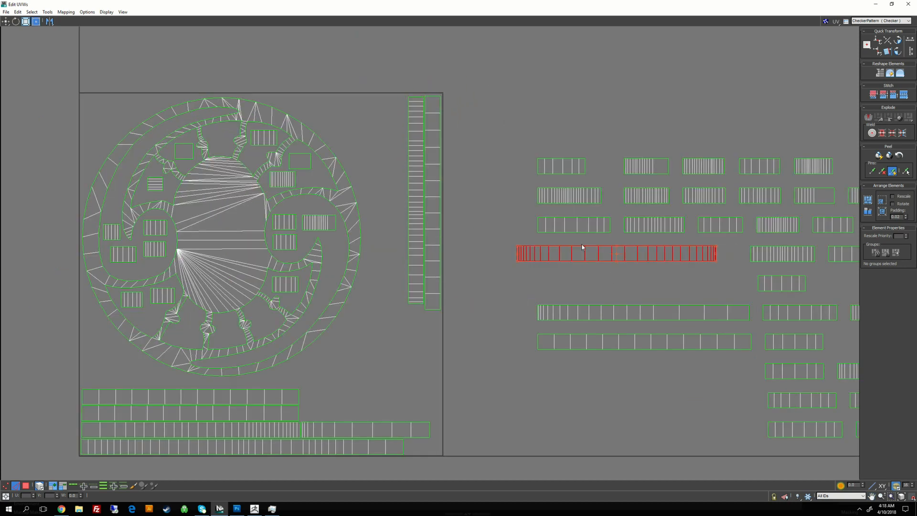
drag(629, 253, 426, 177)
click(898, 44)
middle_drag(492, 146, 511, 186)
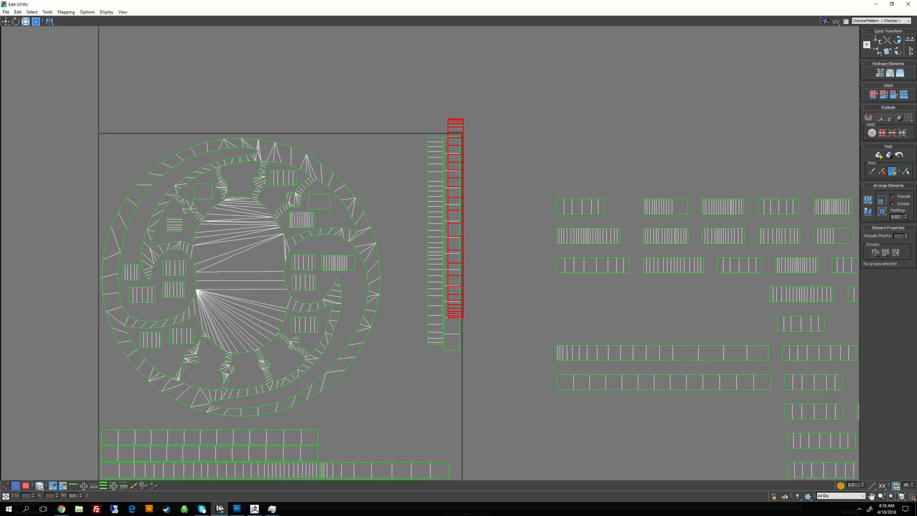
scroll(463, 119, up, 2)
drag(462, 115, 399, 146)
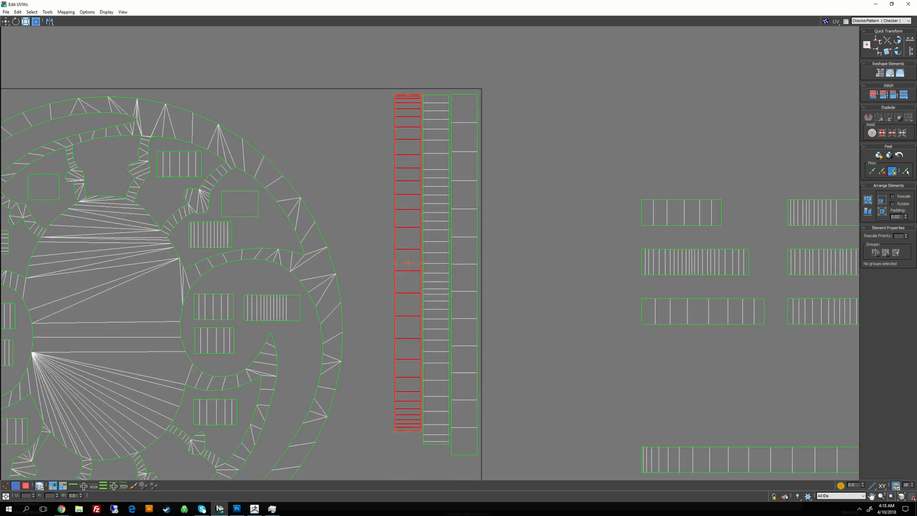
drag(440, 119, 435, 108)
drag(469, 75, 466, 112)
click(581, 189)
- Rotate the upper of the two remaining long strips 90 degrees and place it as the fourth vertical strip, nearest the island
scroll(559, 268, down, 2)
middle_drag(554, 272, 463, 188)
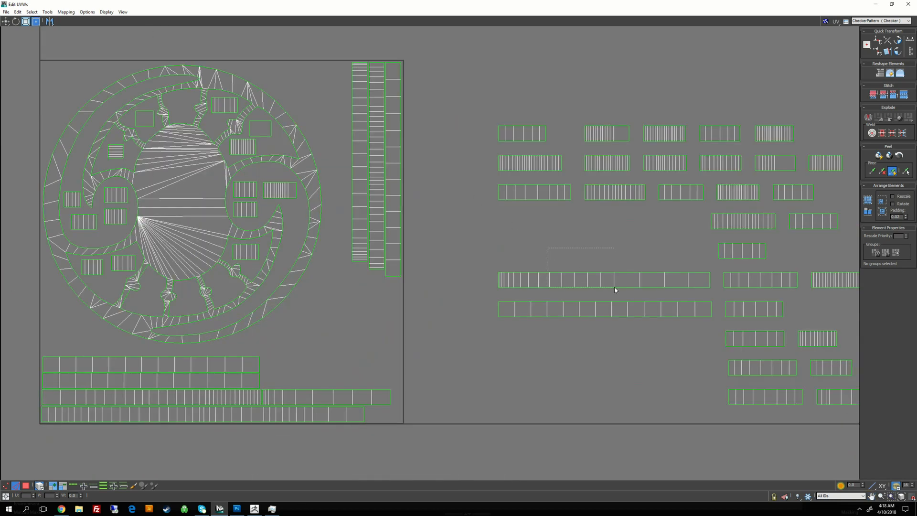
drag(615, 290, 615, 289)
drag(614, 282, 403, 169)
click(897, 40)
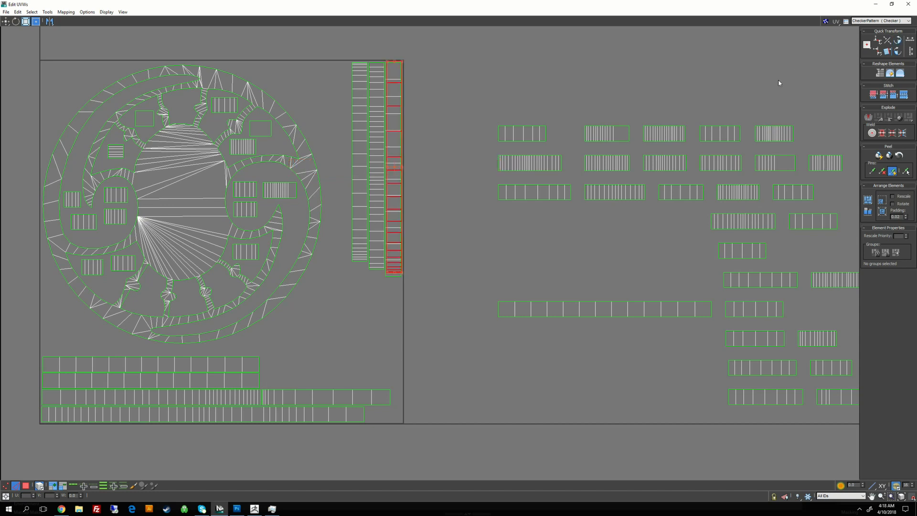
middle_drag(388, 139, 469, 186)
scroll(469, 186, up, 2)
shift+drag(474, 186, 387, 188)
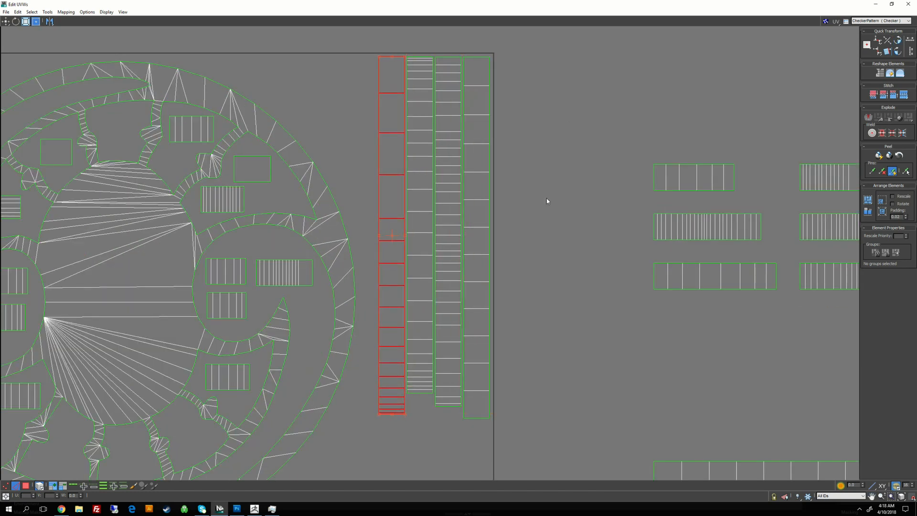
click(547, 199)
- Move the last long outside strip across the UV square's right edge, below the vertical strips
scroll(546, 198, down, 4)
click(622, 252)
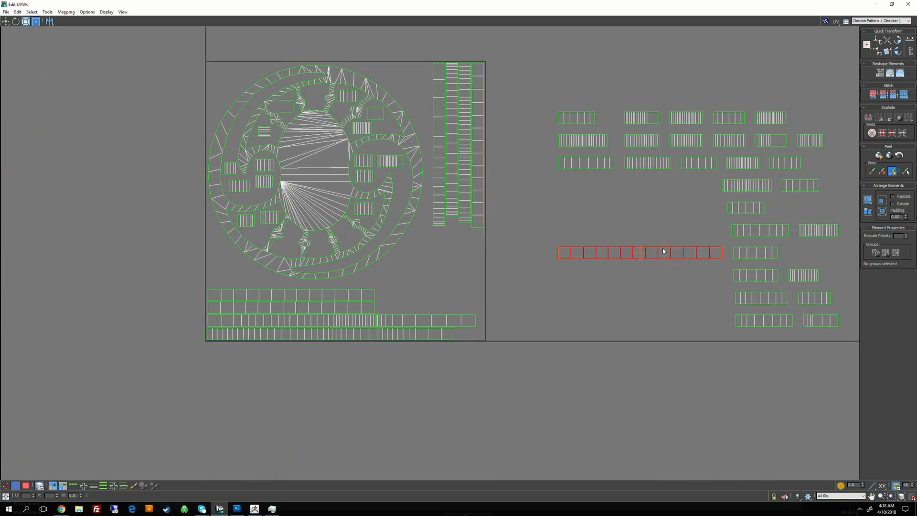
drag(621, 253, 502, 266)
middle_drag(560, 247, 578, 197)
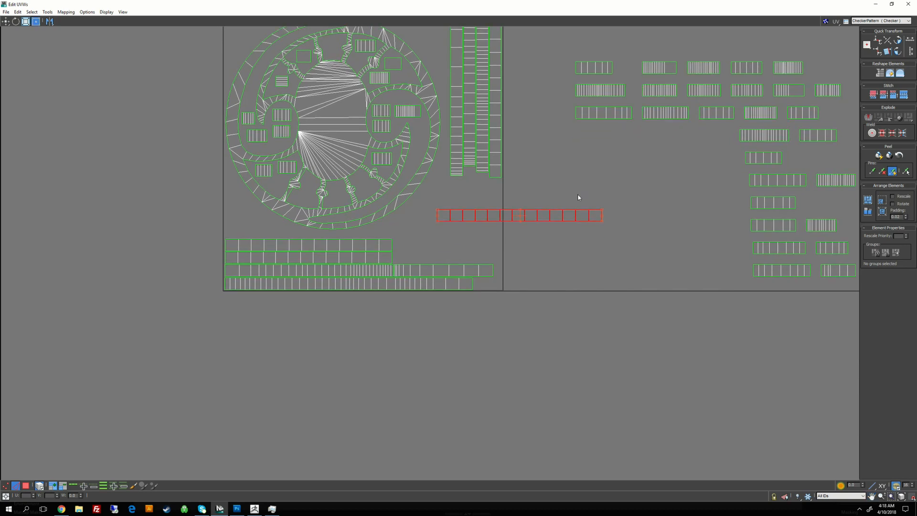
scroll(542, 246, up, 2)
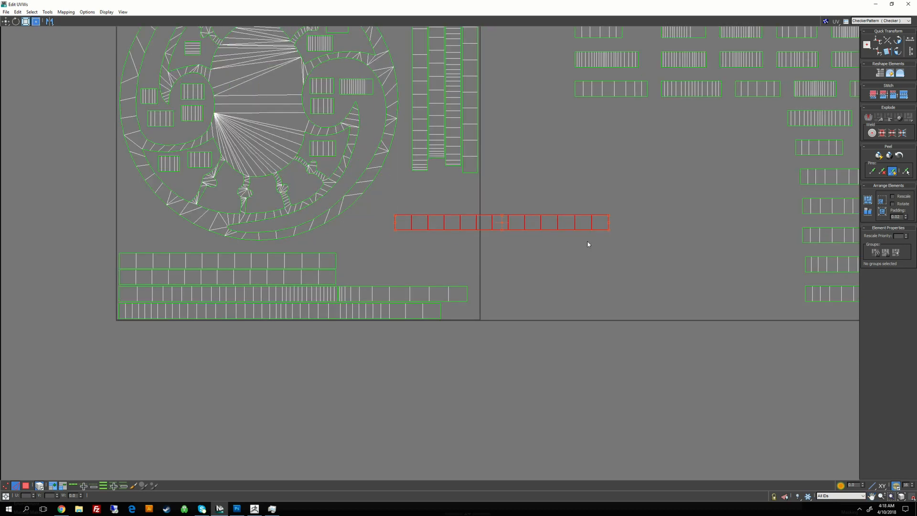
middle_drag(535, 210, 548, 295)
middle_drag(491, 296, 547, 205)
middle_drag(594, 246, 594, 246)
- Split the long strip crosswise into a six-segment piece and a seven-segment piece
click(575, 218)
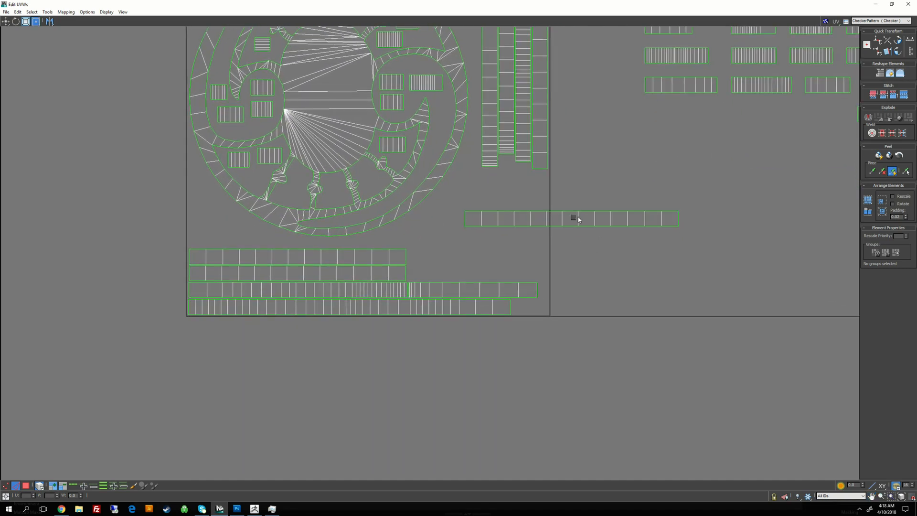
right_click(576, 214)
click(620, 173)
click(558, 217)
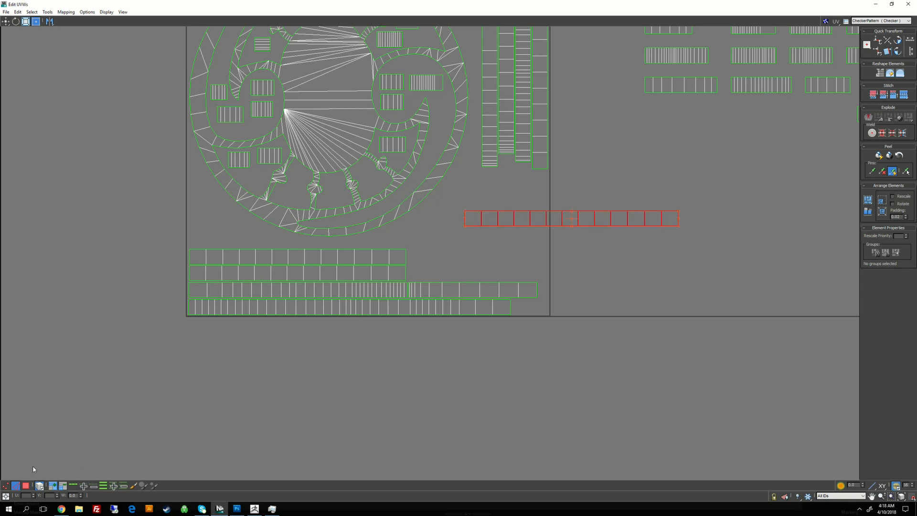
click(40, 486)
click(552, 223)
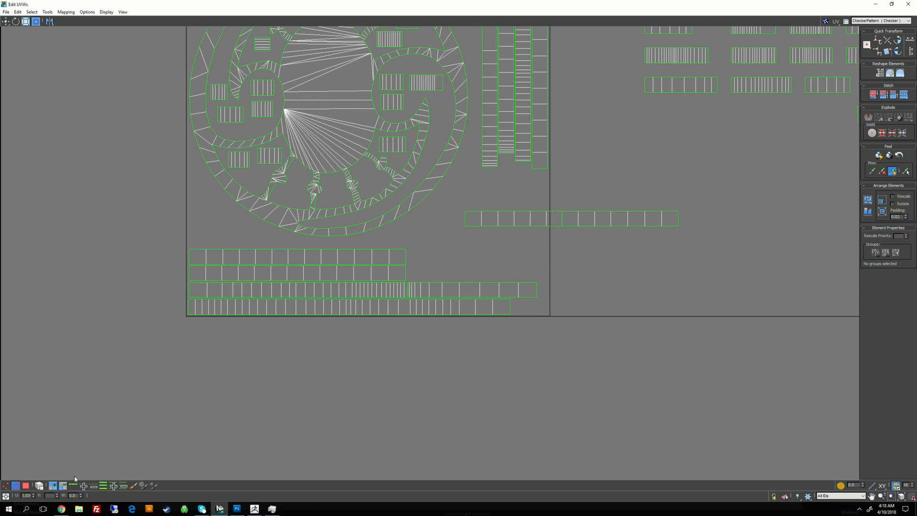
click(39, 486)
- Place the seven-segment piece at the end of the third row from the bottom and the six-segment piece above it
drag(621, 220, 467, 271)
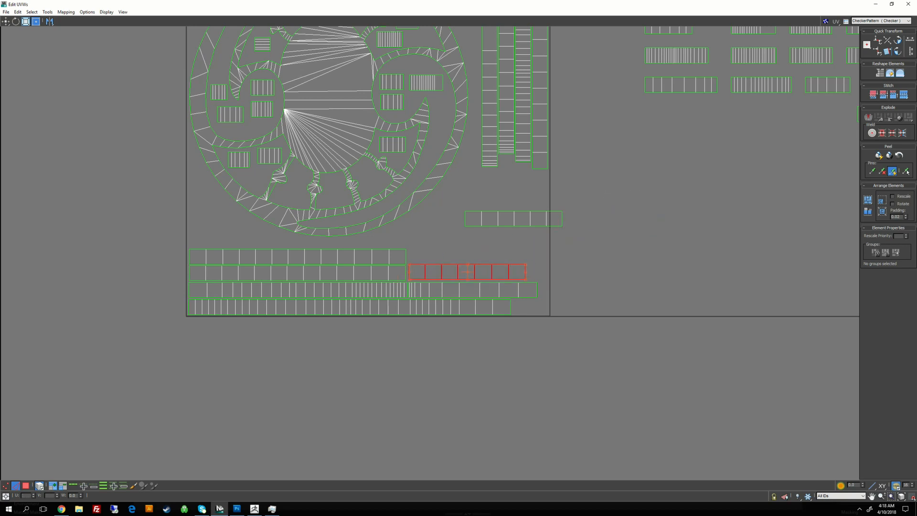
click(513, 215)
drag(513, 215, 457, 250)
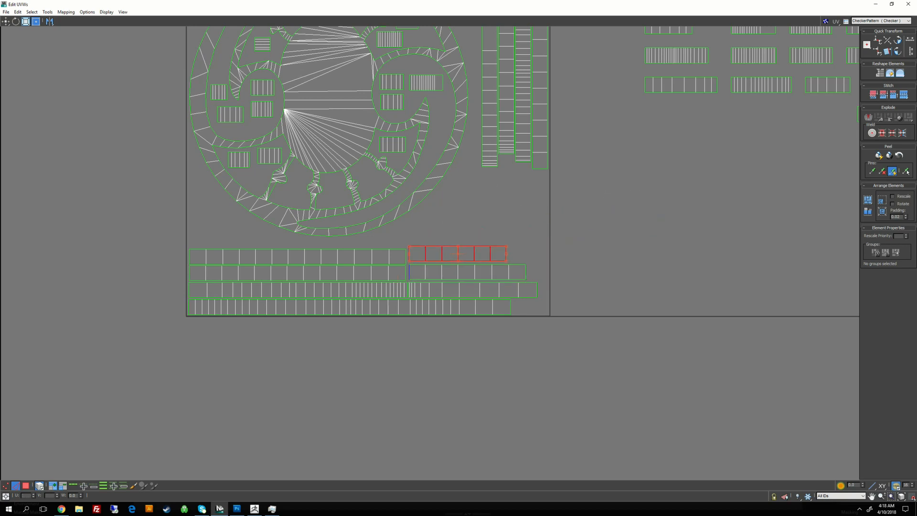
click(609, 186)
- Move the short strip from the outside group's seventh row to the square's left edge, directly above the stacked rows
middle_drag(613, 184, 475, 247)
scroll(477, 291, down, 2)
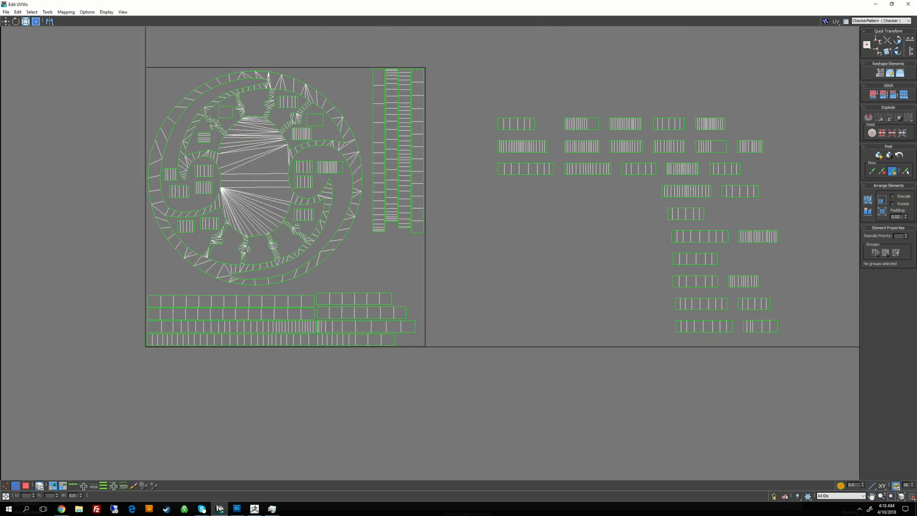
click(683, 252)
drag(683, 252, 329, 277)
scroll(330, 278, up, 2)
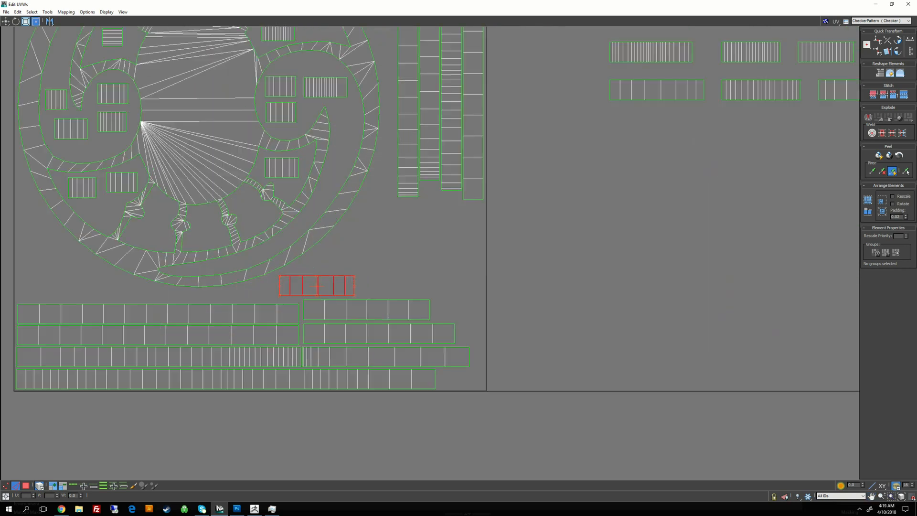
middle_drag(334, 297, 508, 316)
drag(508, 316, 239, 318)
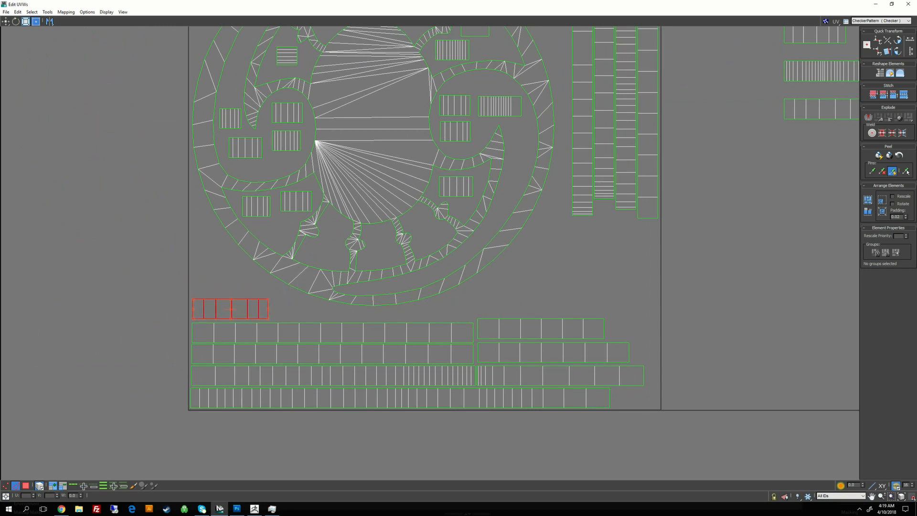
click(233, 279)
- Move the leftmost strip of the outside group's third row into the UV square's upper-left corner, above the island
scroll(530, 306, down, 2)
middle_drag(554, 301, 361, 292)
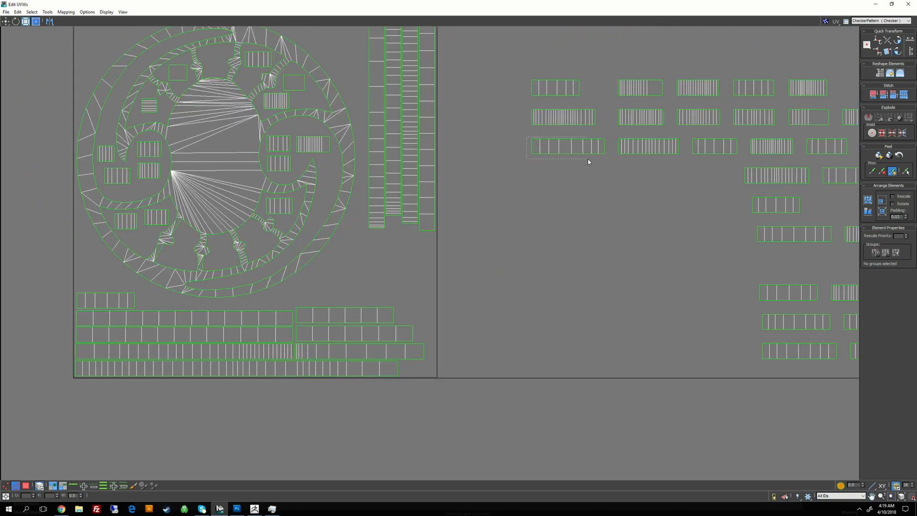
drag(588, 162, 589, 161)
drag(569, 145, 368, 71)
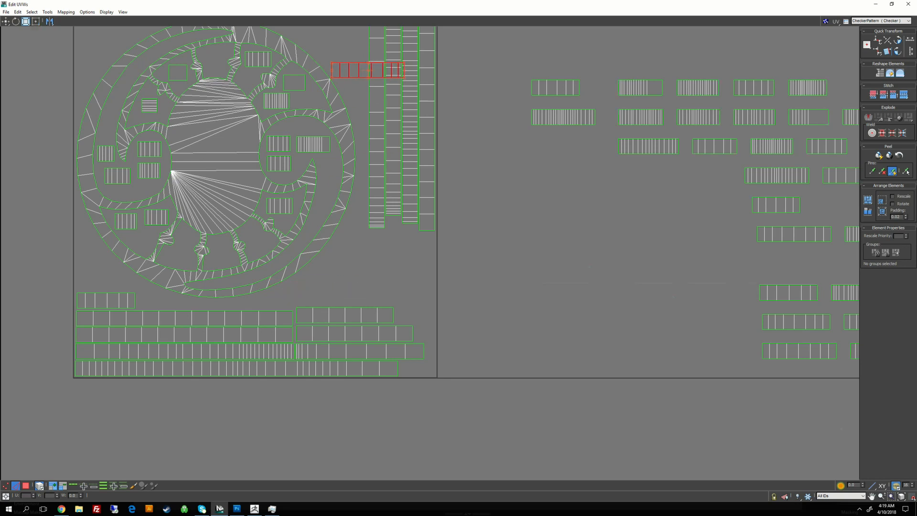
middle_drag(363, 58, 376, 268)
drag(377, 278, 127, 236)
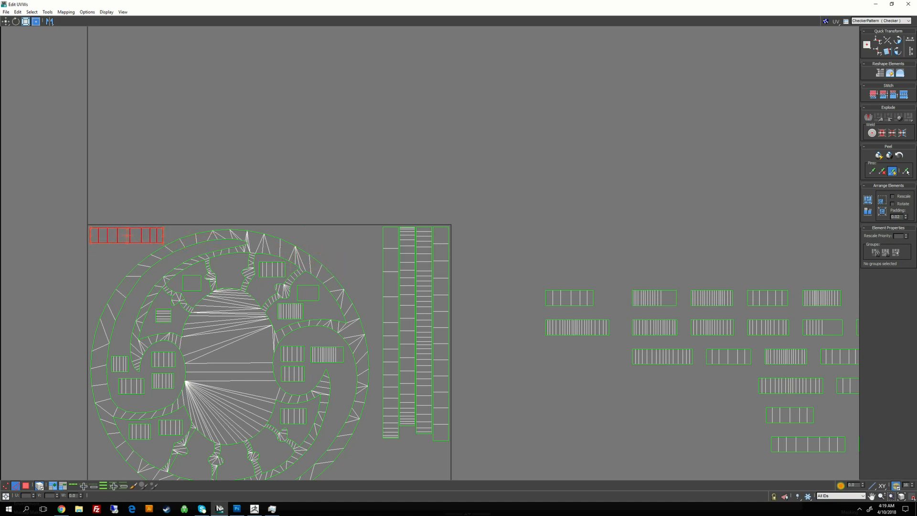
- Move the densely divided leftmost strip of the outside group's second row to just above the middle of the stacked rows
middle_drag(359, 301, 283, 229)
click(505, 255)
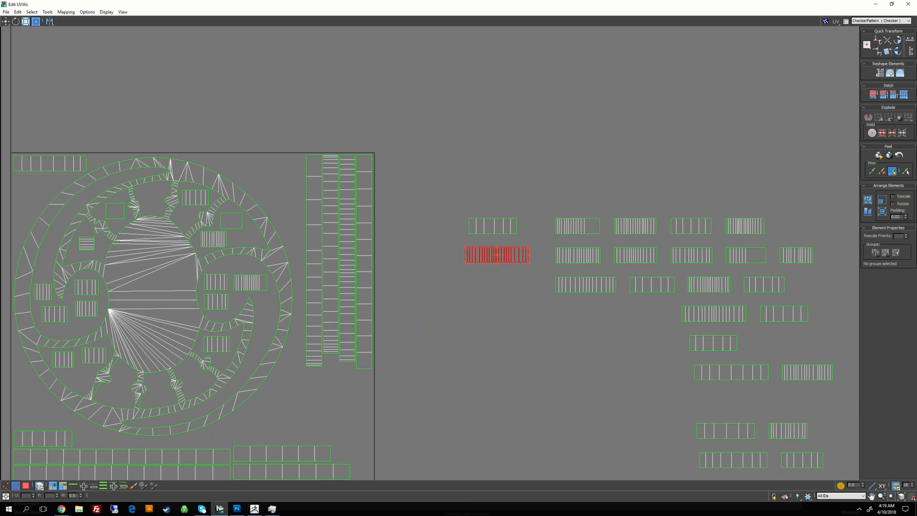
drag(505, 255, 259, 397)
middle_drag(260, 397, 396, 265)
drag(395, 266, 371, 301)
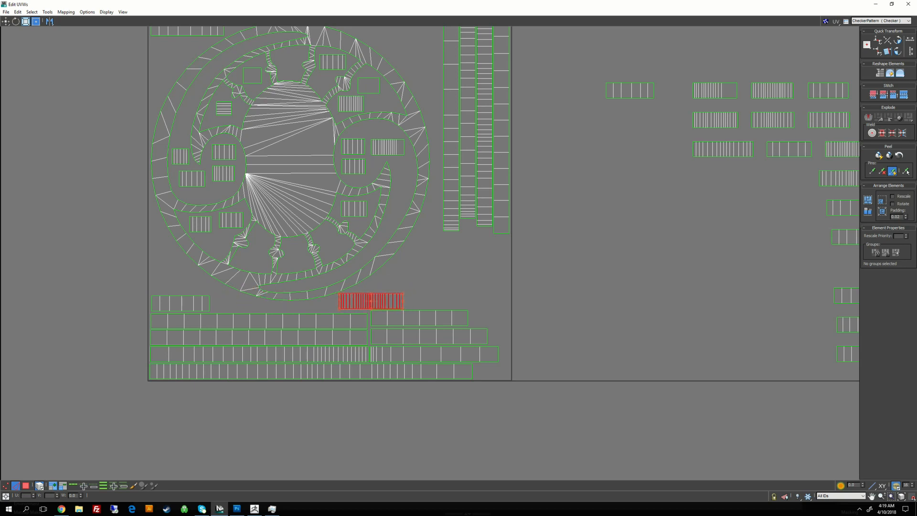
- Shift the two split pieces left and down to close their gaps and align them with the long strips beside them
scroll(402, 328, up, 4)
middle_drag(336, 353, 410, 237)
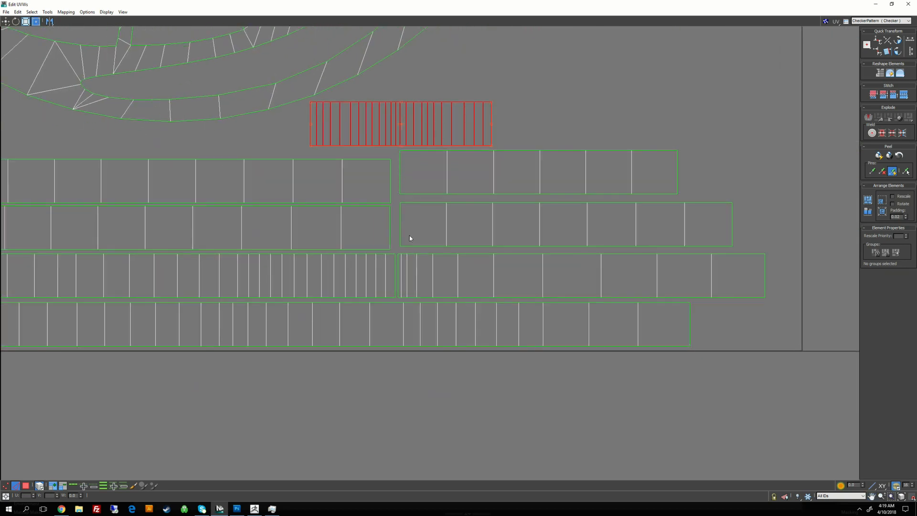
drag(413, 231, 408, 235)
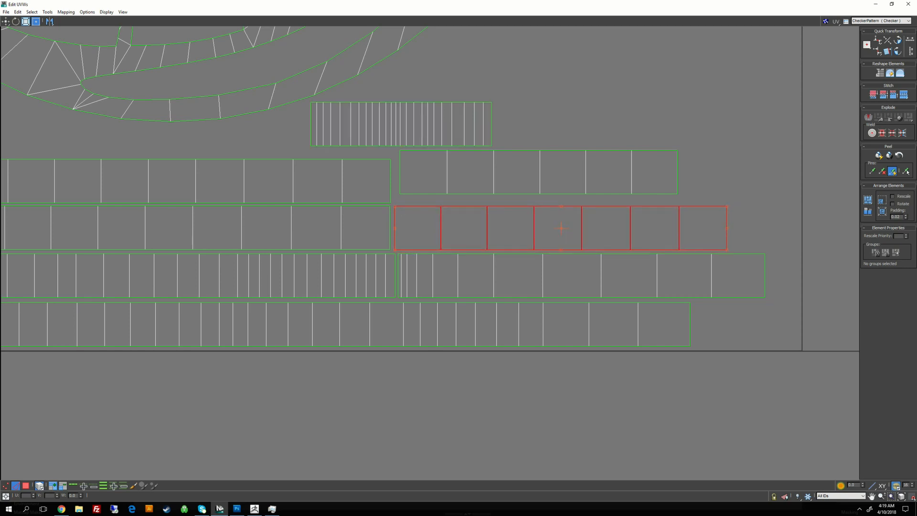
drag(406, 188, 401, 197)
- Move the densely divided short strip left and down so it sits close above the top stacked row
drag(336, 127, 291, 119)
drag(329, 142, 296, 152)
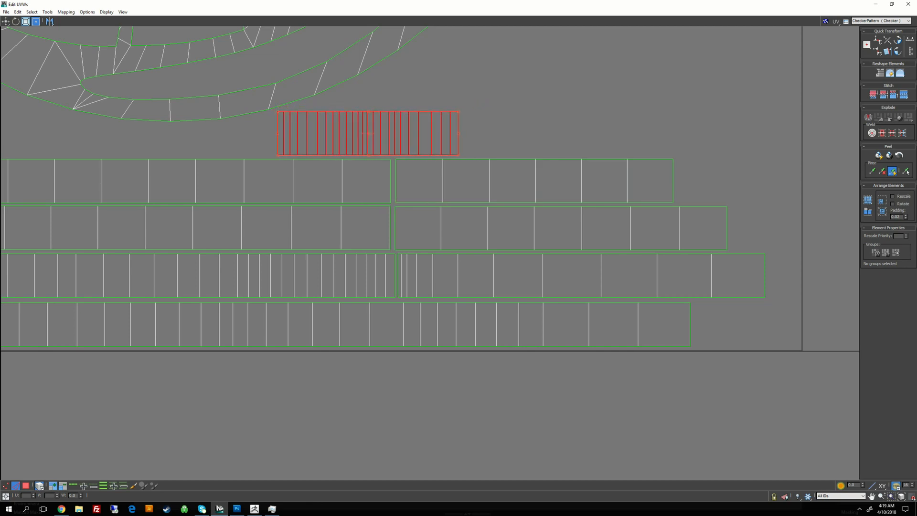
click(420, 217)
- Move the left strip of the outside group's sixth row into the UV square, directly beside the densely divided strip above the stacked rows
scroll(421, 216, down, 3)
middle_drag(420, 216, 316, 234)
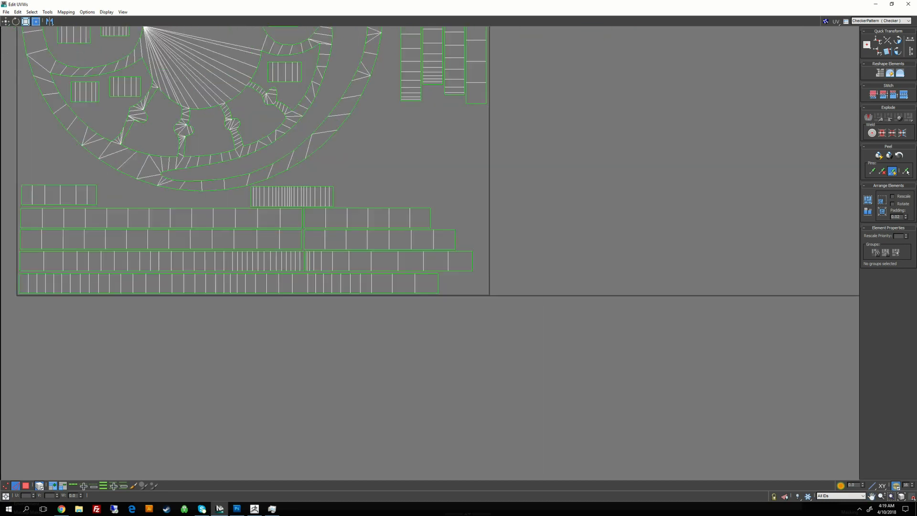
middle_drag(571, 259, 422, 260)
scroll(422, 260, down, 2)
scroll(609, 162, down, 1)
click(658, 168)
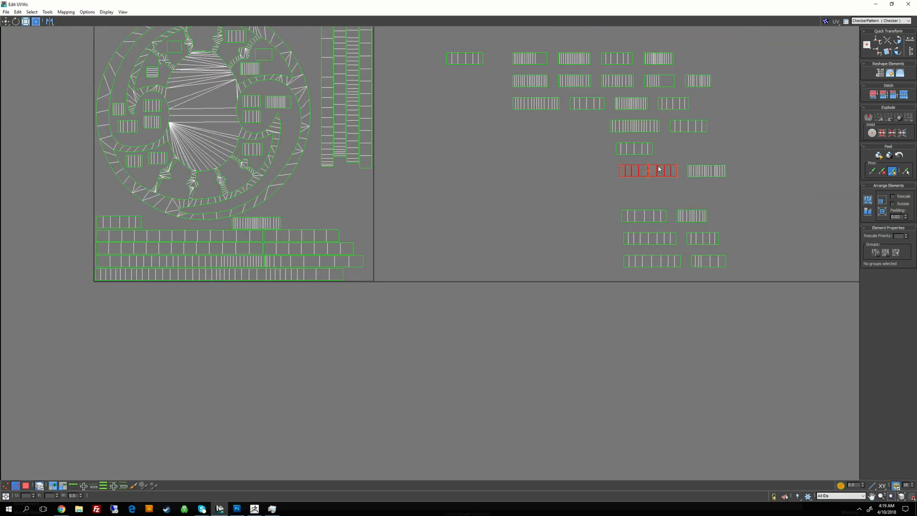
drag(658, 168, 323, 218)
scroll(323, 218, up, 2)
scroll(271, 215, up, 3)
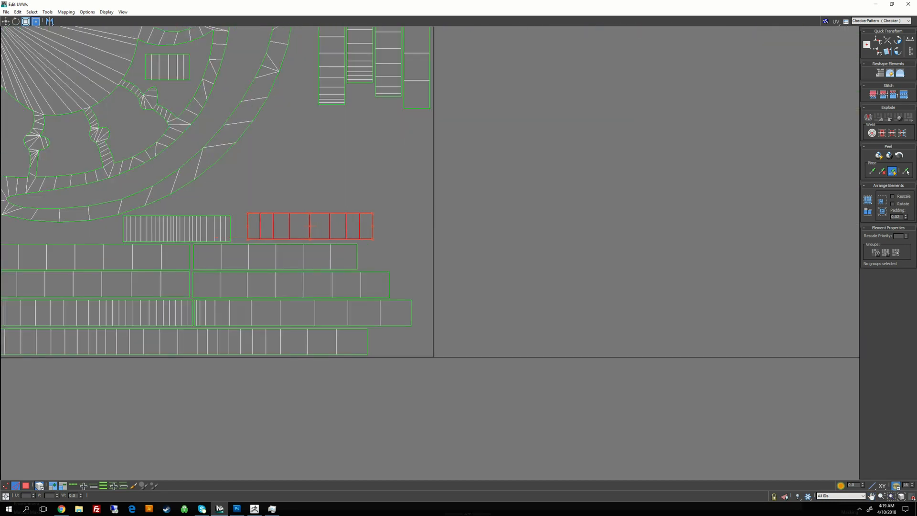
drag(271, 215, 269, 215)
click(258, 162)
- Move the densely divided leftmost strip of the outside group's third row close above the uppermost pair of packed strips, clear of the circular island
scroll(422, 161, down, 3)
middle_drag(460, 184, 458, 189)
middle_drag(592, 128, 486, 246)
scroll(485, 247, down, 1)
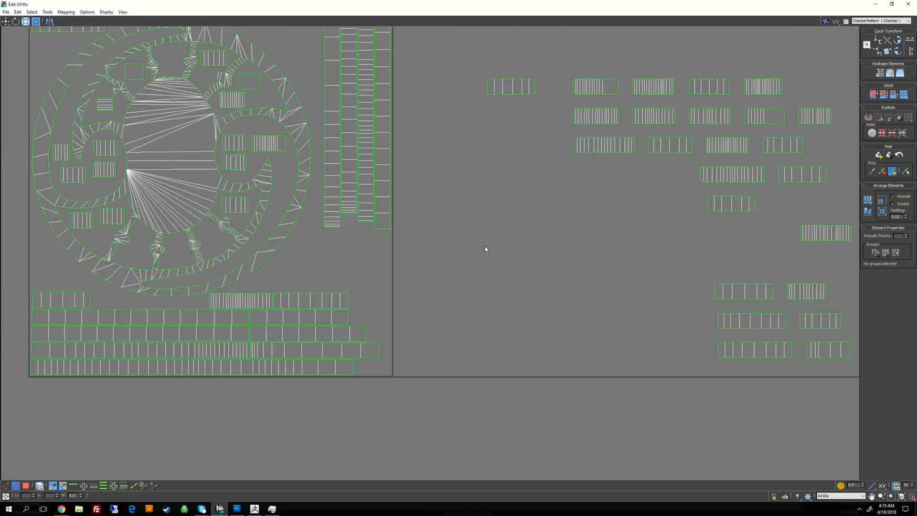
drag(592, 149, 254, 283)
scroll(282, 282, up, 3)
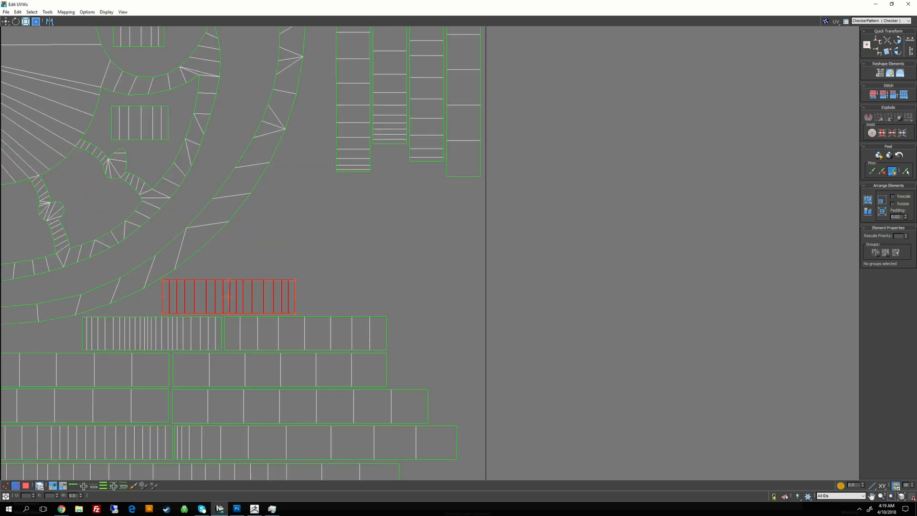
click(344, 243)
- Move the left strip of the outside group's third-from-last row to the right end of the newly packed, densely divided top strip
scroll(363, 250, down, 4)
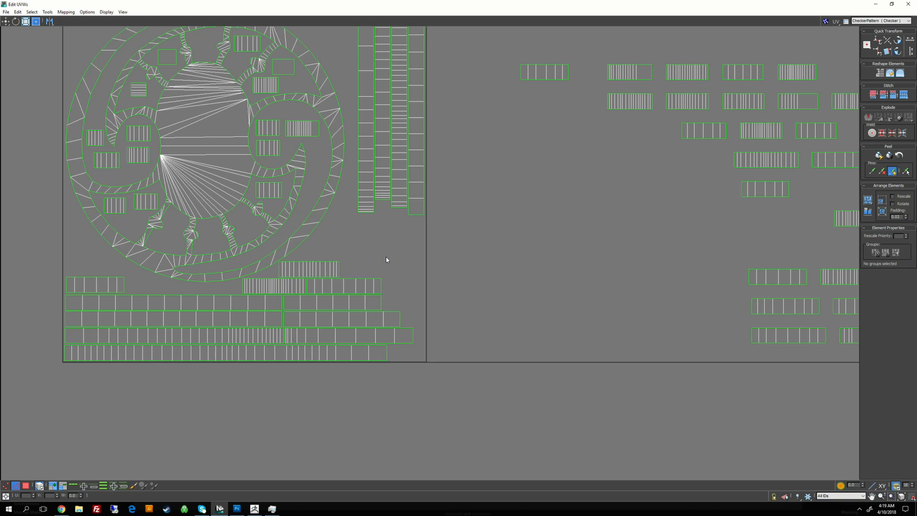
middle_drag(736, 250, 654, 235)
drag(689, 265, 285, 264)
scroll(303, 255, up, 3)
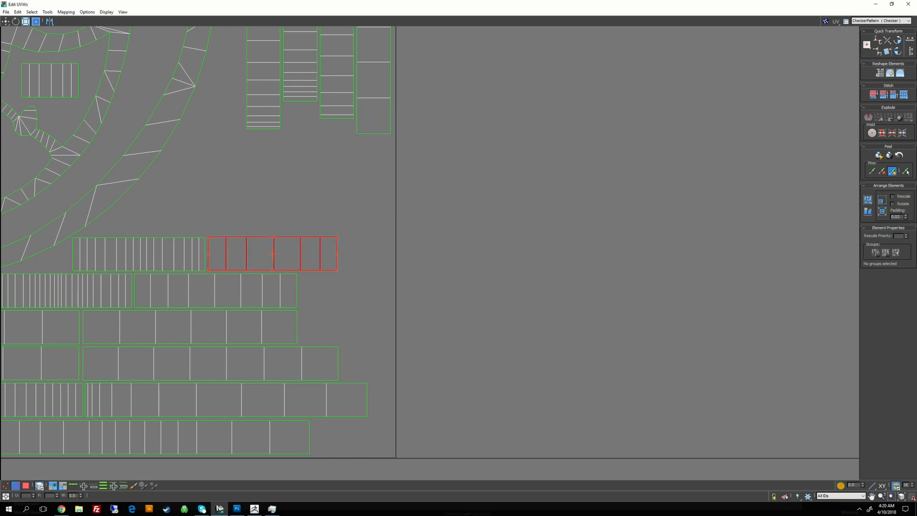
click(471, 247)
- Move the lone strip in the outside group's fifth row above the packed rows, starting a new row against the circular island
scroll(472, 248, down, 3)
middle_drag(540, 260, 433, 280)
drag(774, 168, 260, 244)
middle_drag(275, 265, 500, 257)
scroll(501, 256, up, 2)
scroll(510, 249, up, 2)
drag(479, 234, 378, 243)
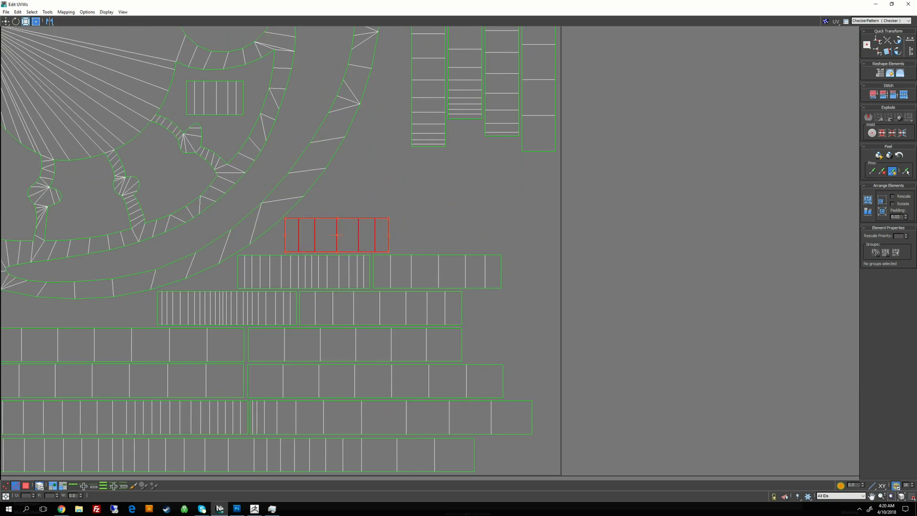
click(628, 237)
- Move the densely divided leftmost strip of the outside group's second row beside the lone strip on top of the packed rows
scroll(640, 243, down, 3)
middle_drag(604, 224, 465, 231)
drag(627, 98, 694, 115)
drag(674, 100, 406, 254)
scroll(419, 244, up, 3)
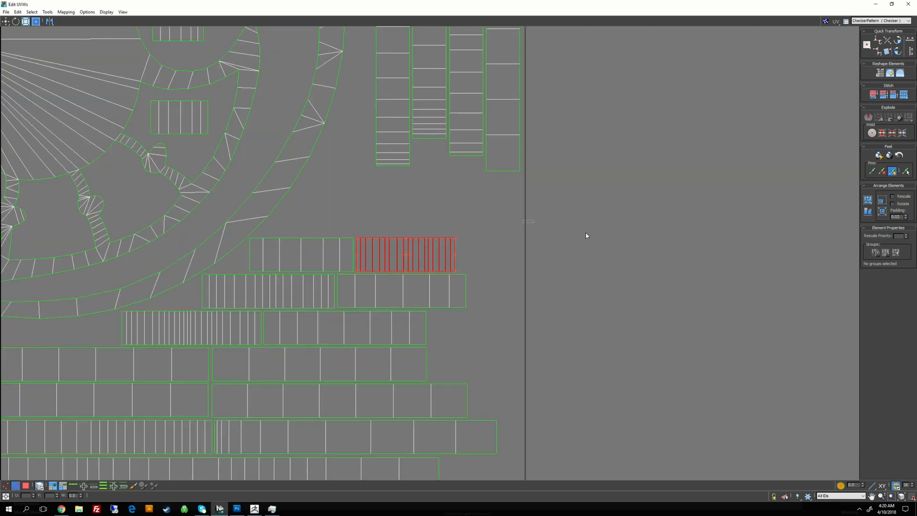
click(586, 233)
- Move the isolated leftmost strip of the outside group's top row onto the packed rows, starting another row beside the island
scroll(586, 233, down, 3)
middle_drag(546, 87, 433, 121)
click(553, 109)
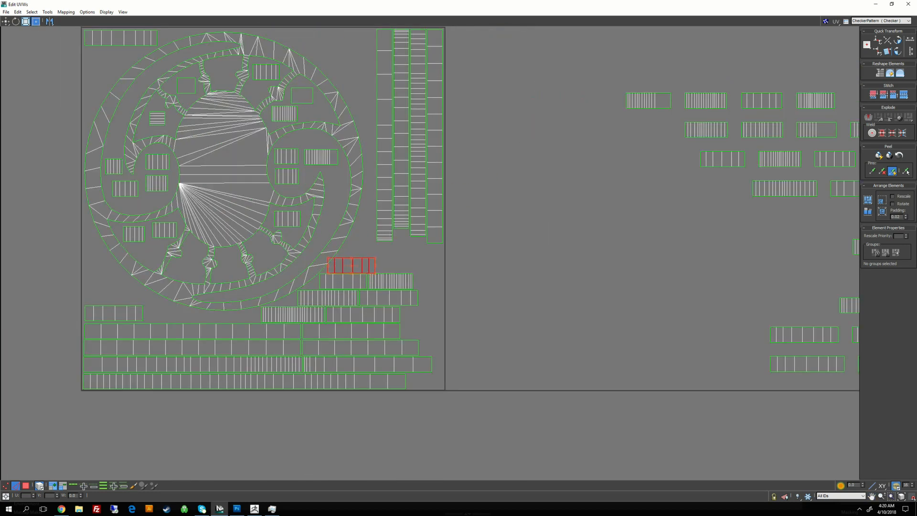
scroll(348, 270, up, 5)
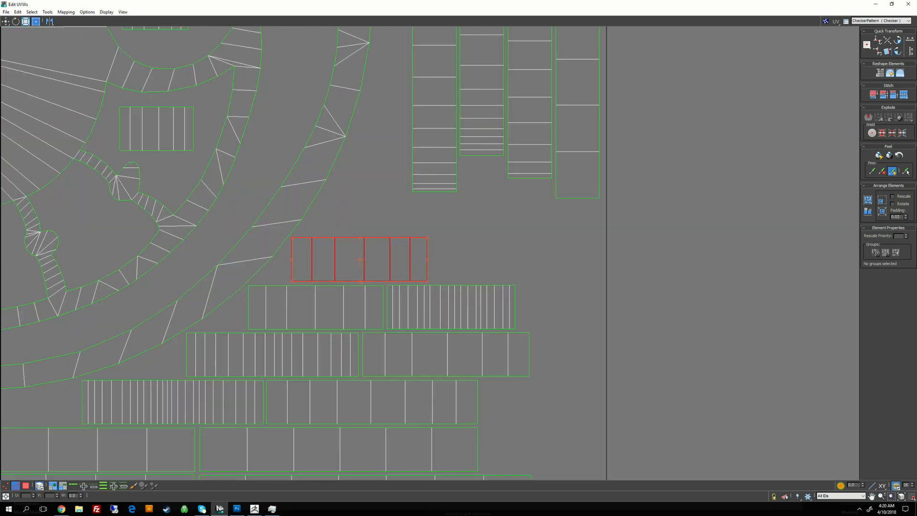
click(620, 256)
- Move the partly divided strip with the wide end cell from the outside group's top row beside the uppermost packed strip
scroll(620, 256, down, 4)
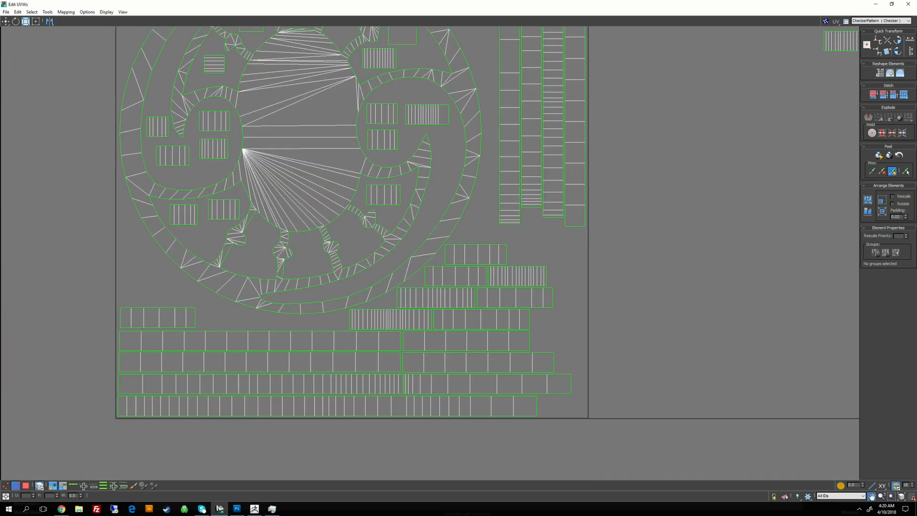
middle_drag(792, 57, 623, 61)
drag(688, 51, 338, 280)
scroll(382, 256, up, 4)
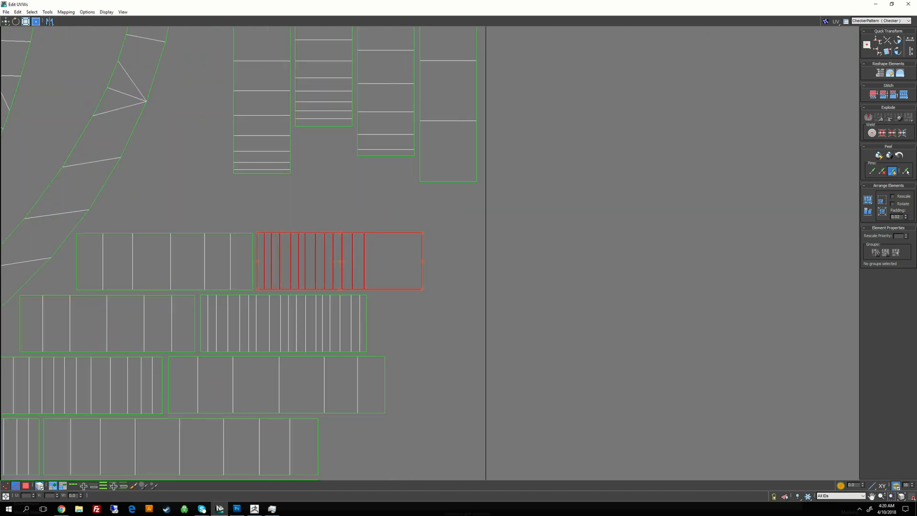
- Park the left strip of the outside group's second-to-last row just outside the UV square's left edge
scroll(530, 225, down, 6)
middle_drag(588, 234, 582, 235)
middle_drag(771, 266, 651, 266)
click(666, 285)
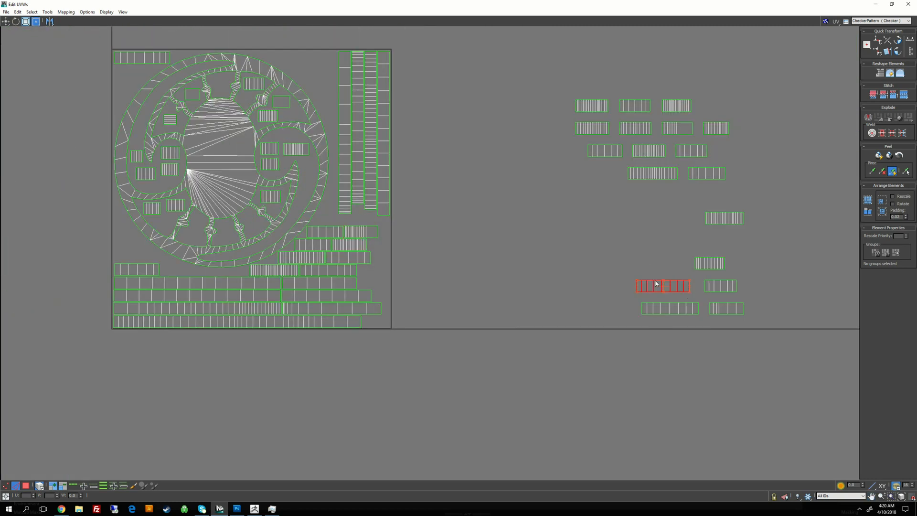
drag(665, 286, 392, 257)
scroll(411, 232, up, 1)
middle_drag(408, 258, 502, 337)
drag(498, 341, 63, 330)
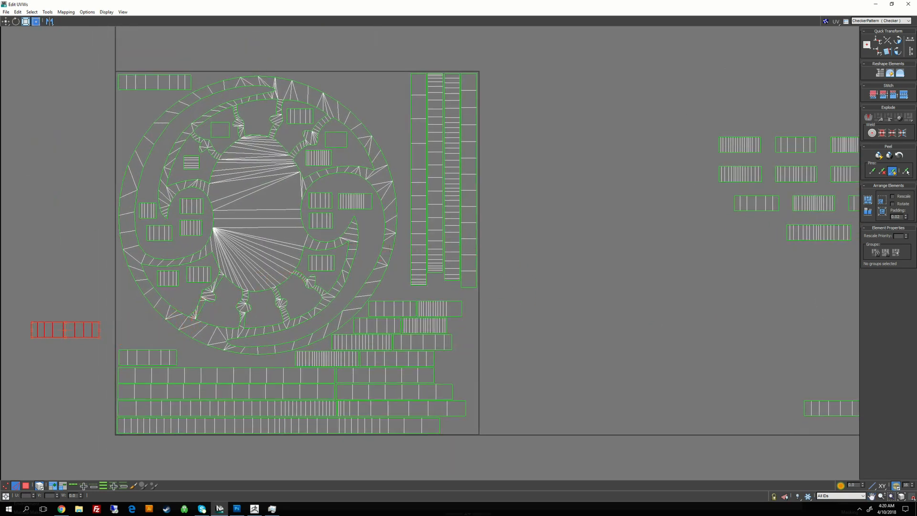
- Raise the short strip at the UV square's lower left and fit the parked strip beneath it, above the long rows
click(148, 357)
drag(148, 357, 148, 340)
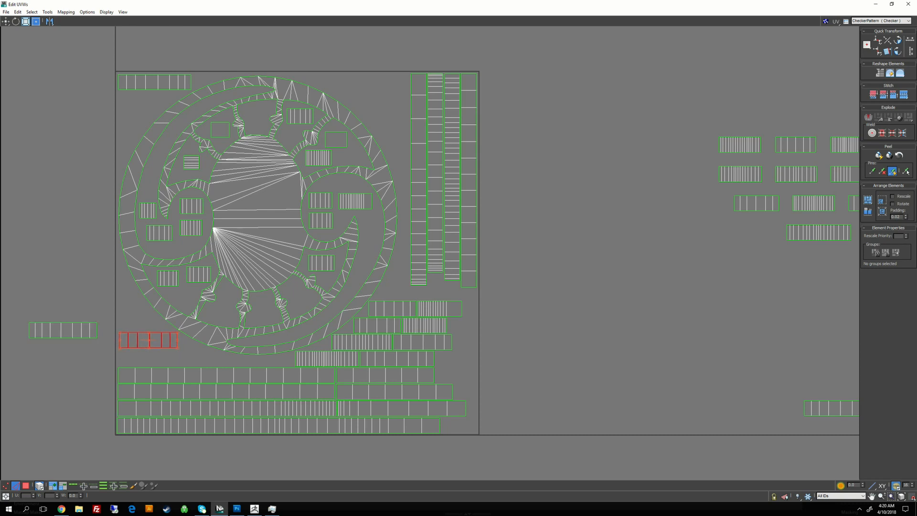
drag(78, 337, 167, 365)
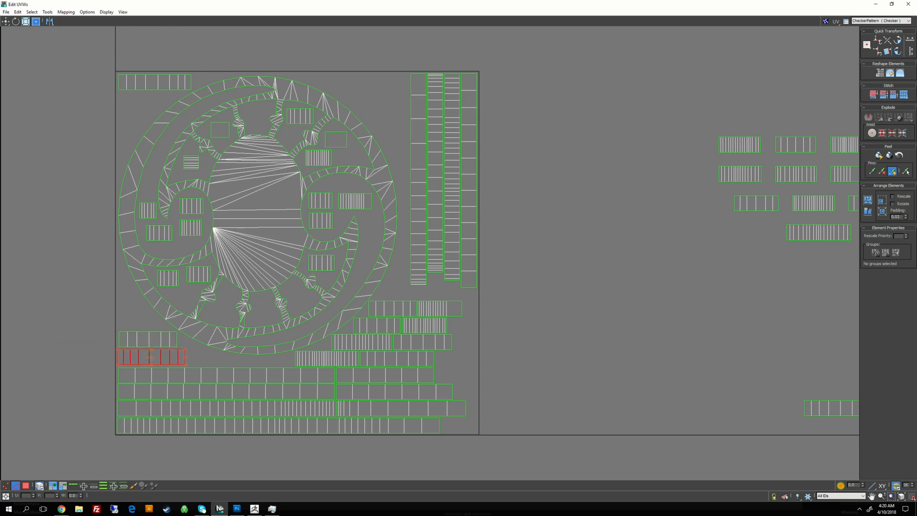
click(156, 338)
click(347, 213)
- Move the densely divided left strip of the outside group's fourth row to the UV square's upper edge, between the island and the vertical strips
scroll(272, 225, down, 2)
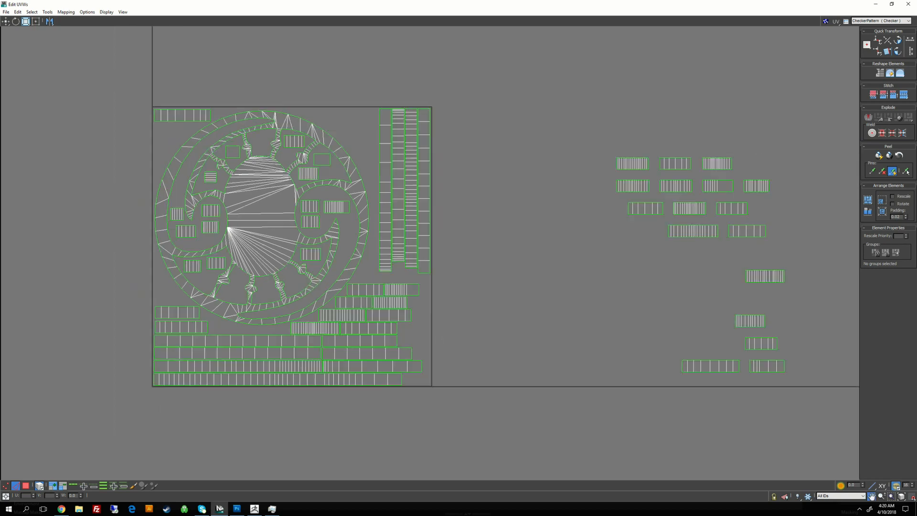
middle_drag(562, 262, 432, 268)
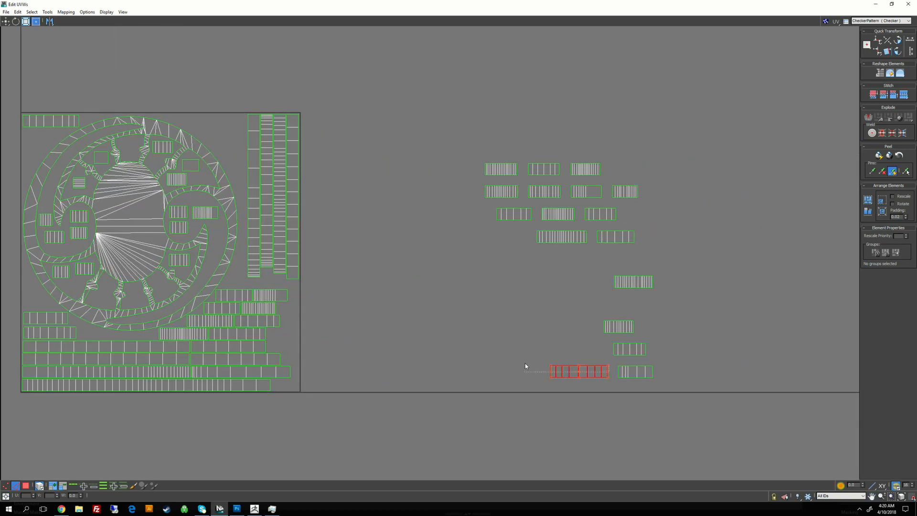
drag(579, 371, 205, 123)
middle_drag(205, 122, 444, 223)
scroll(444, 213, up, 4)
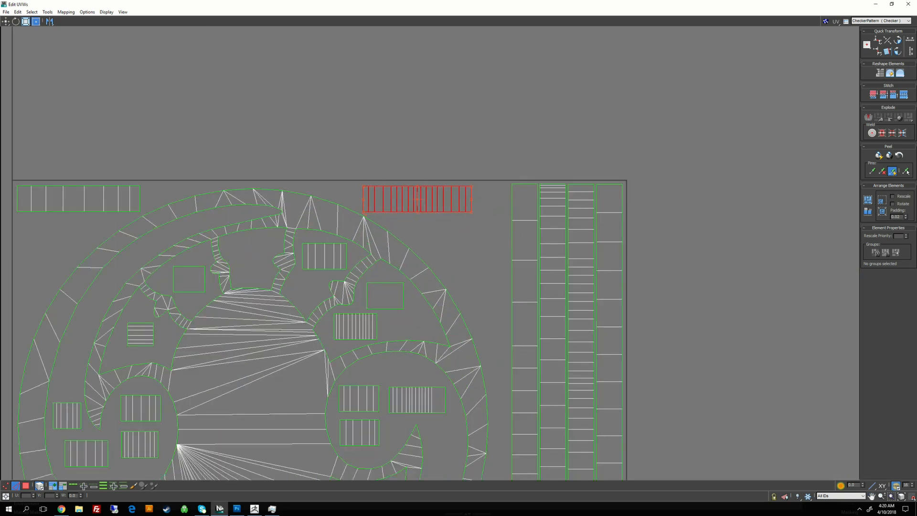
drag(406, 196, 407, 196)
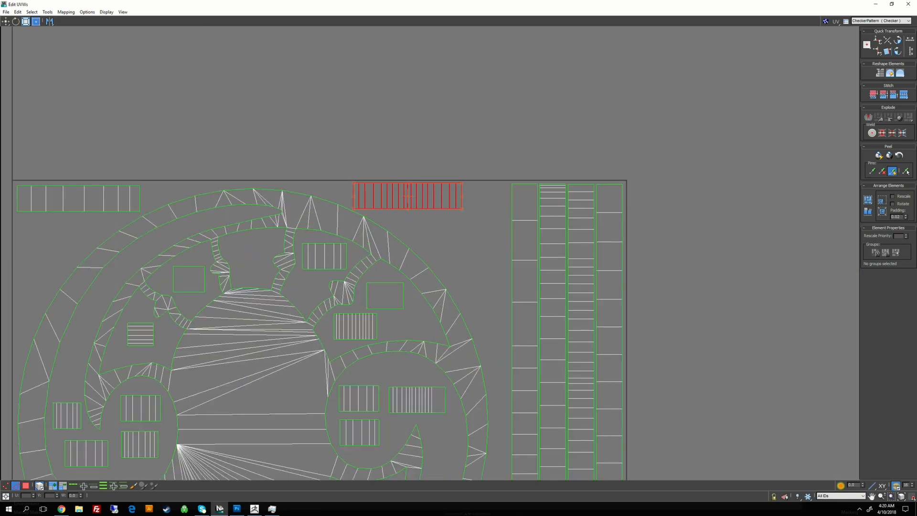
- Move the leftmost strip of the outside group's third row into the gap below the vertical strips at the UV square's right edge
scroll(407, 196, down, 4)
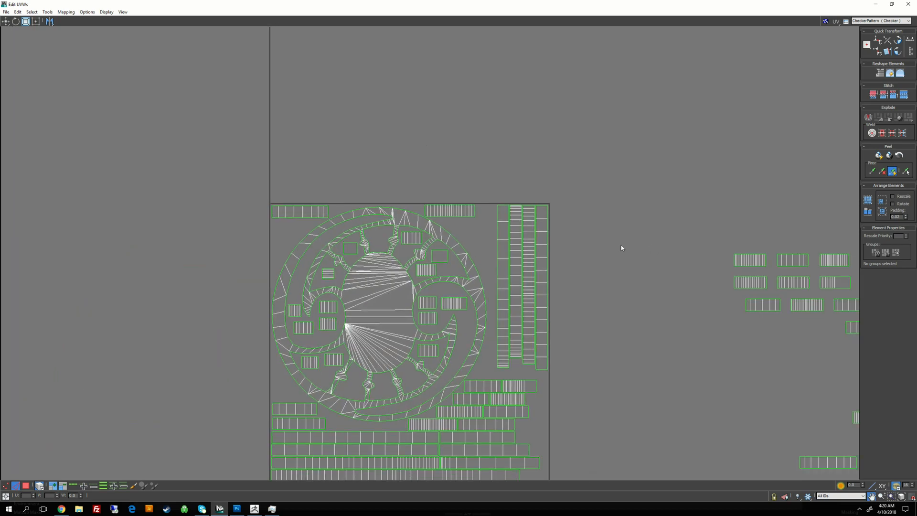
middle_drag(773, 256, 635, 256)
click(634, 256)
drag(635, 256, 353, 186)
scroll(415, 199, up, 2)
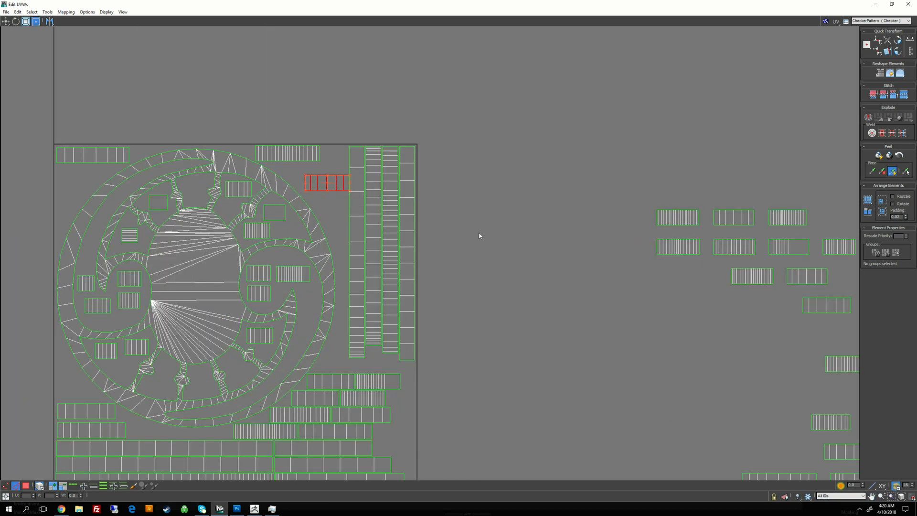
scroll(479, 235, up, 2)
middle_drag(479, 213, 425, 134)
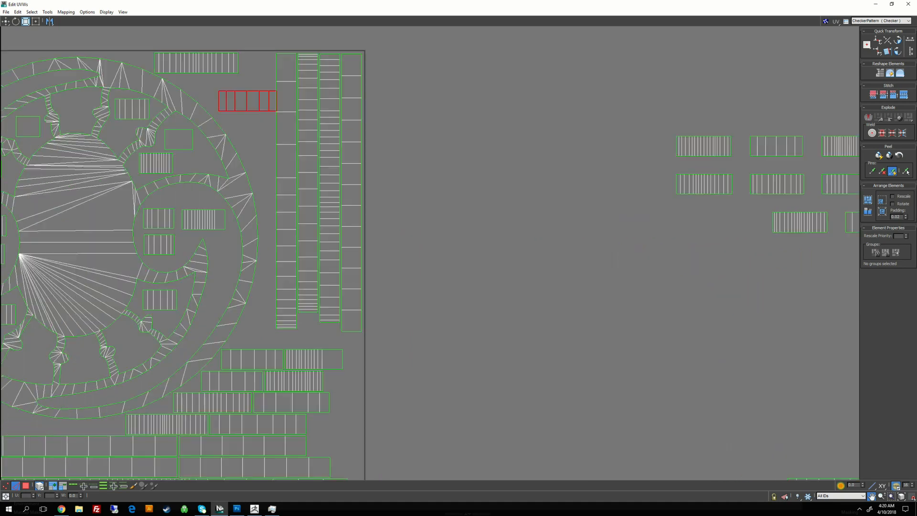
middle_drag(532, 155, 616, 174)
drag(326, 123, 422, 362)
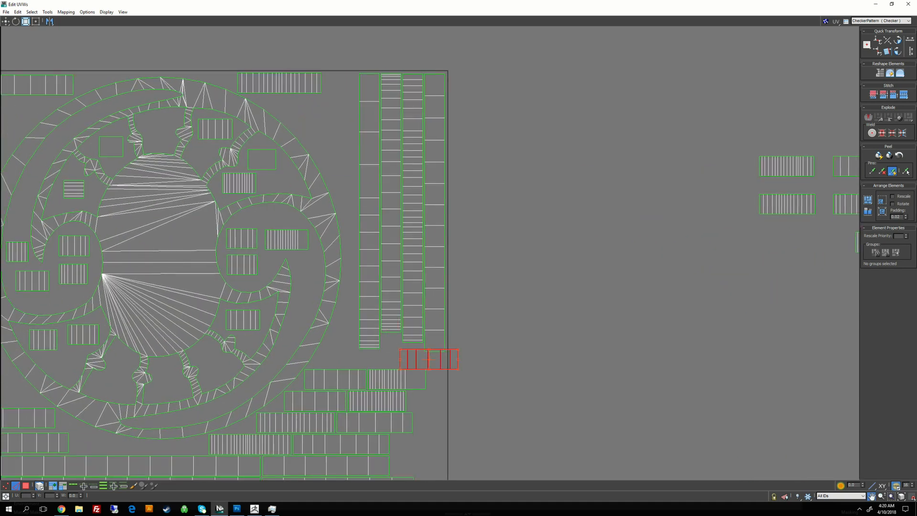
middle_drag(423, 361, 482, 168)
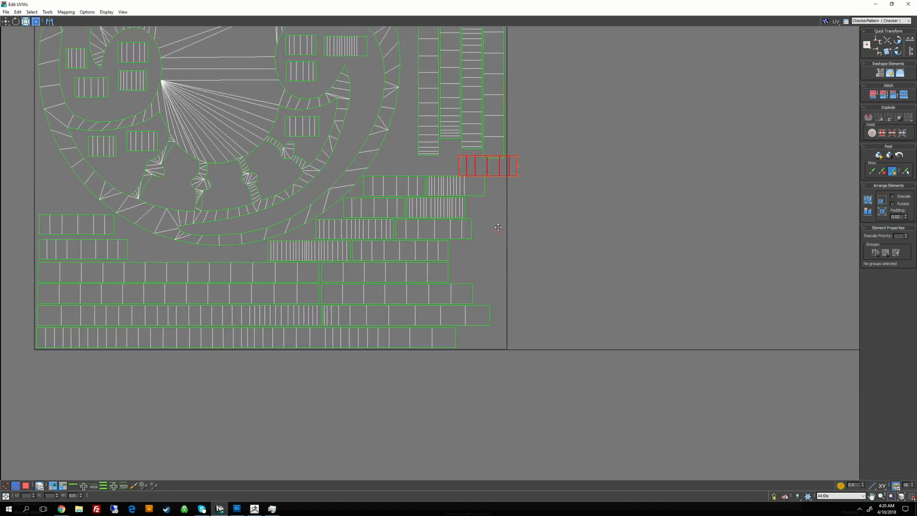
- Rotate that short strip to vertical and stand it against the UV square's right edge, beside the uppermost packed row
drag(498, 228, 501, 282)
click(897, 41)
click(456, 268)
drag(448, 274, 487, 247)
key(ctrl+z)
click(436, 267)
drag(436, 267, 492, 178)
scroll(492, 186, up, 2)
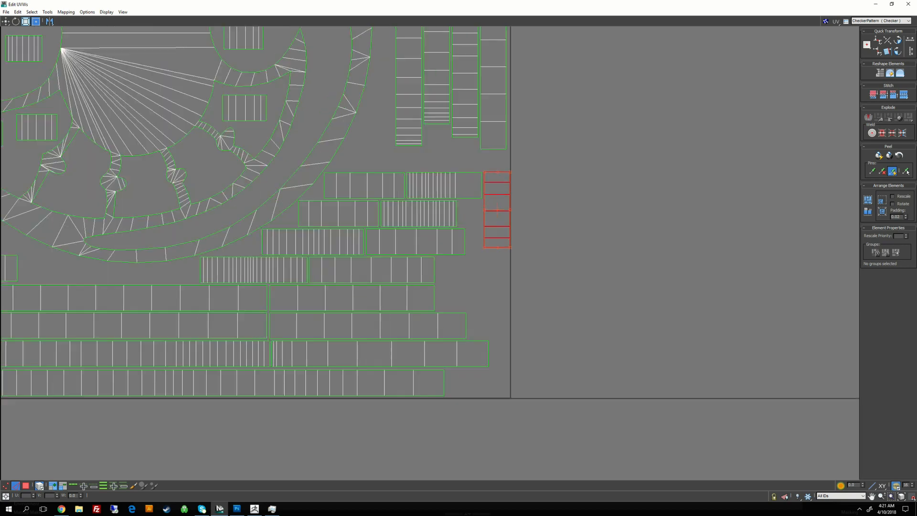
scroll(497, 186, up, 2)
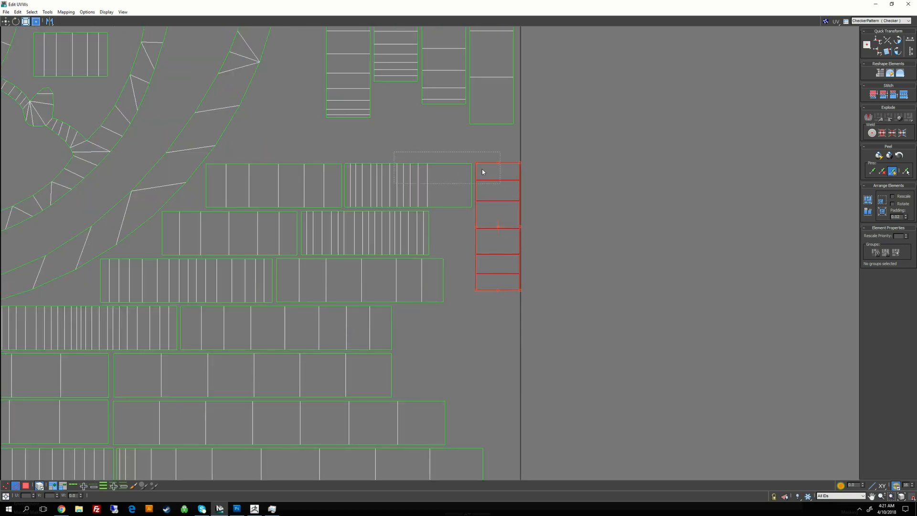
- Nudge the uppermost pair of packed strips and the short vertical strip slightly left so they sit inside the UV square's right border
drag(483, 172, 451, 153)
click(328, 155)
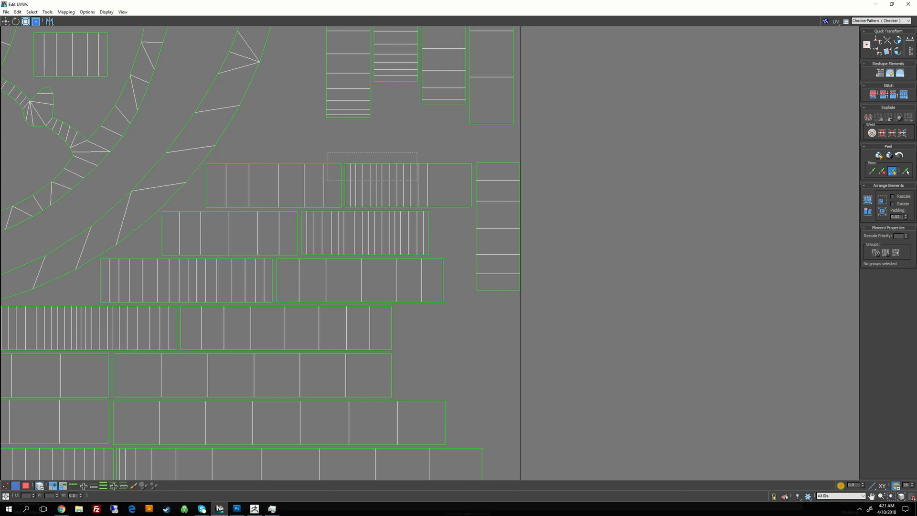
drag(417, 180, 410, 186)
click(505, 158)
drag(497, 166, 496, 167)
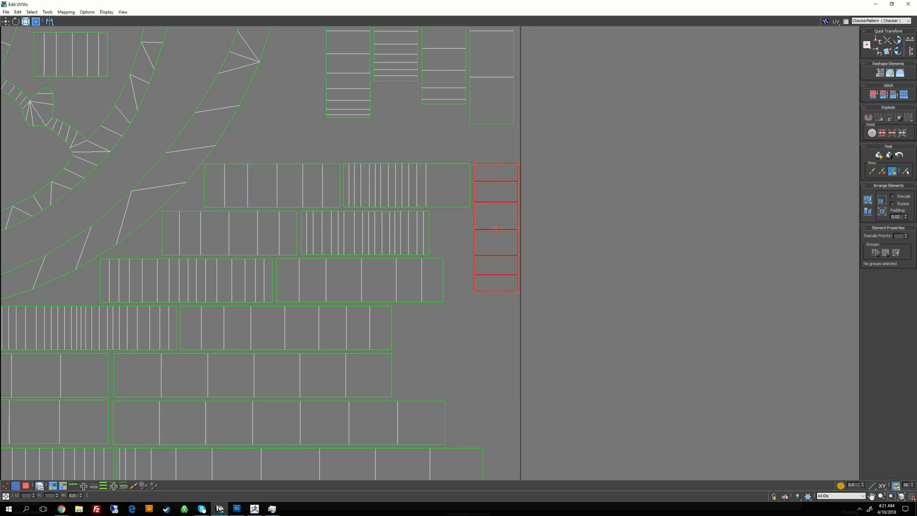
click(572, 169)
- Move the short vertical strip back out of the UV square, into the empty area to its right
scroll(574, 182, down, 3)
middle_drag(574, 184, 464, 155)
middle_drag(532, 236, 360, 281)
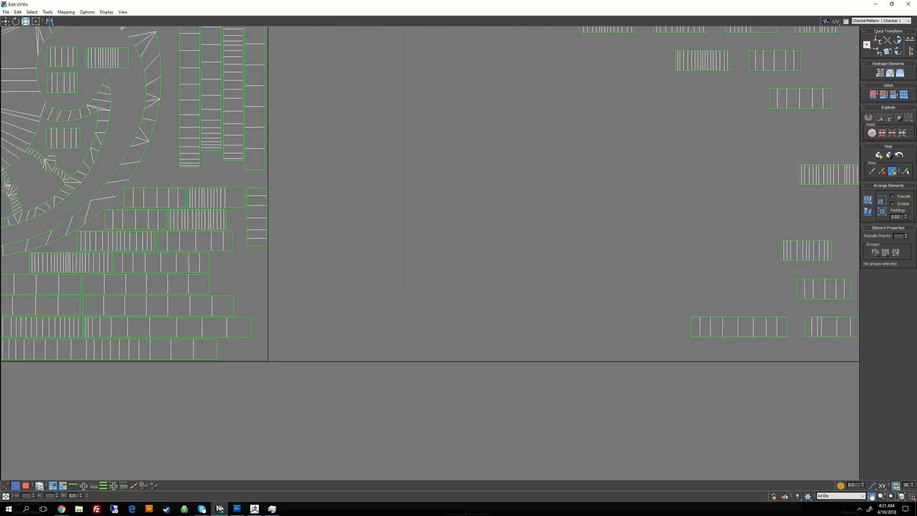
scroll(614, 209, down, 2)
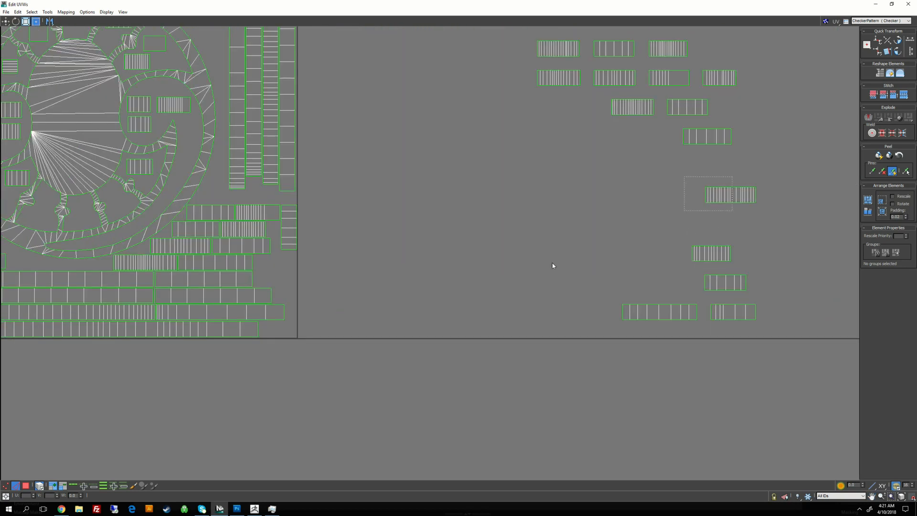
drag(287, 234, 393, 234)
- Rotate the longer left strip of the outside group's last row to vertical and fit it into the vacated spot at the square's right edge
drag(661, 309, 315, 222)
click(896, 41)
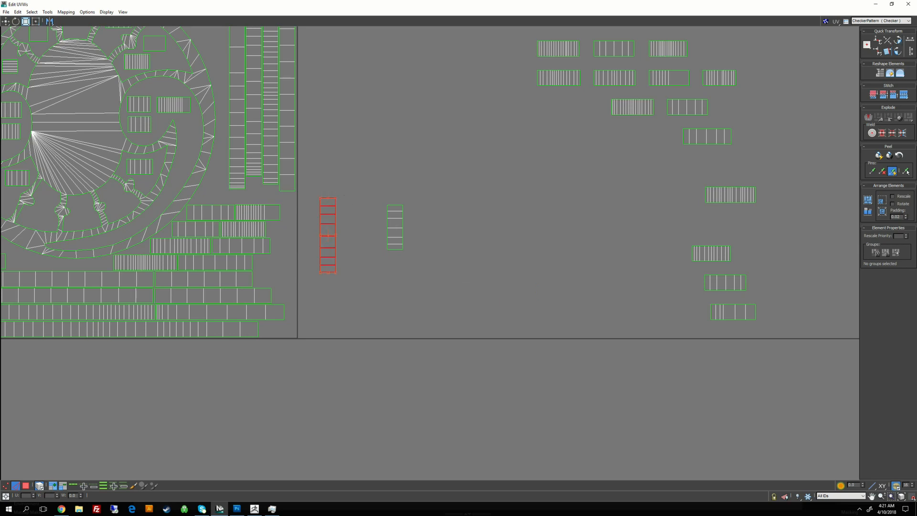
scroll(502, 184, up, 5)
drag(452, 196, 381, 213)
scroll(389, 210, up, 3)
click(532, 219)
- Move the isolated densely divided horizontal strip from outside the UV square to its upper edge, near the packed vertical columns
scroll(542, 236, down, 4)
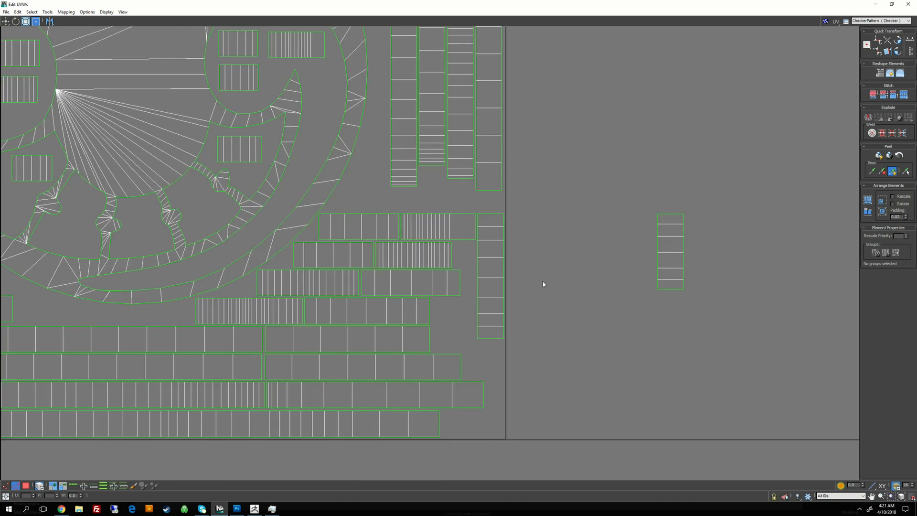
middle_drag(542, 281, 446, 283)
scroll(478, 219, down, 1)
middle_drag(477, 219, 470, 299)
scroll(473, 297, down, 1)
middle_drag(587, 262, 436, 261)
middle_drag(557, 268, 578, 284)
click(709, 293)
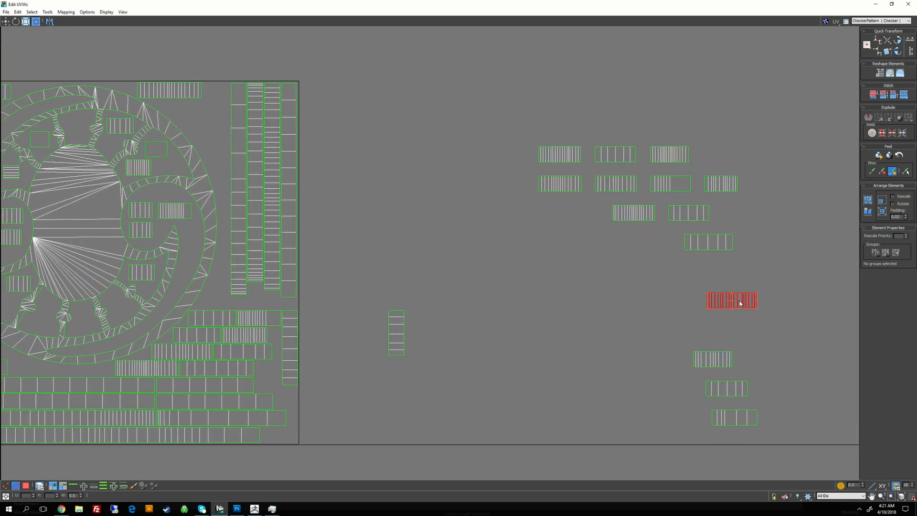
drag(709, 293, 271, 140)
middle_drag(368, 132, 519, 190)
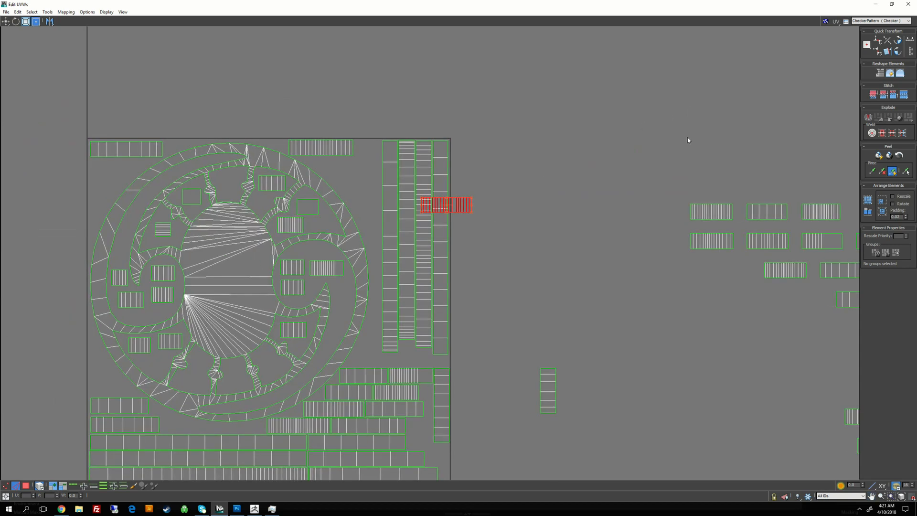
drag(435, 201, 406, 153)
- Rotate that densely divided strip to vertical and stand it left of the tall vertical columns, just under the UV square's upper border
scroll(345, 166, up, 1)
scroll(335, 167, up, 2)
click(897, 40)
drag(328, 91, 352, 113)
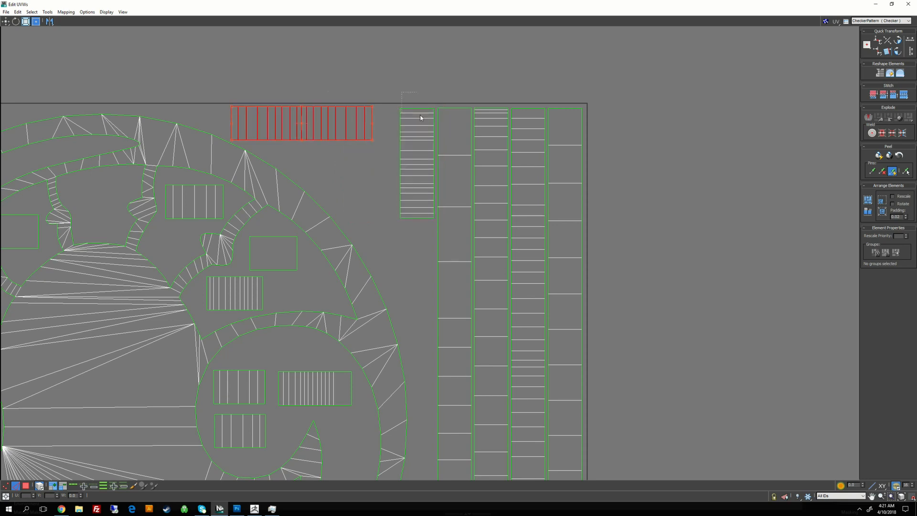
drag(421, 118, 421, 120)
drag(367, 112, 363, 117)
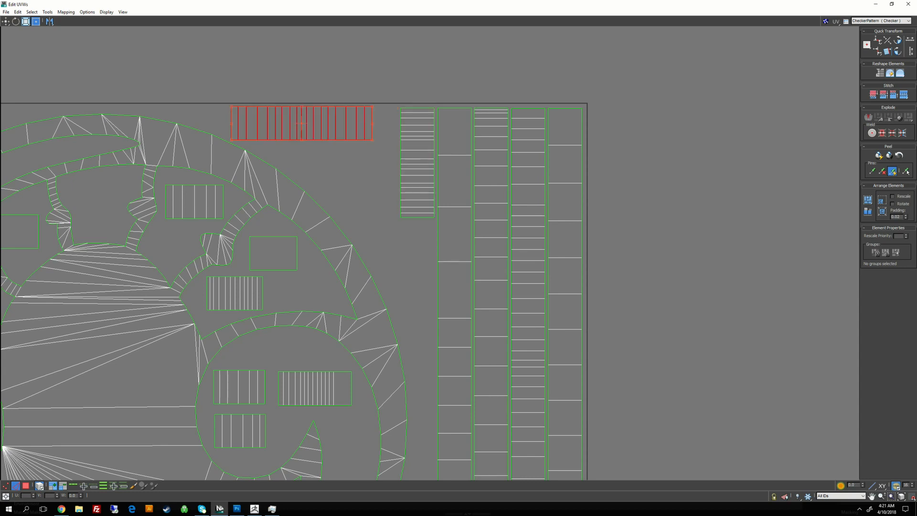
click(491, 174)
- Move the short vertical strip from outside into the UV square's upper-left corner, directly beneath the horizontal strip there
scroll(491, 174, down, 4)
middle_drag(492, 173, 488, 153)
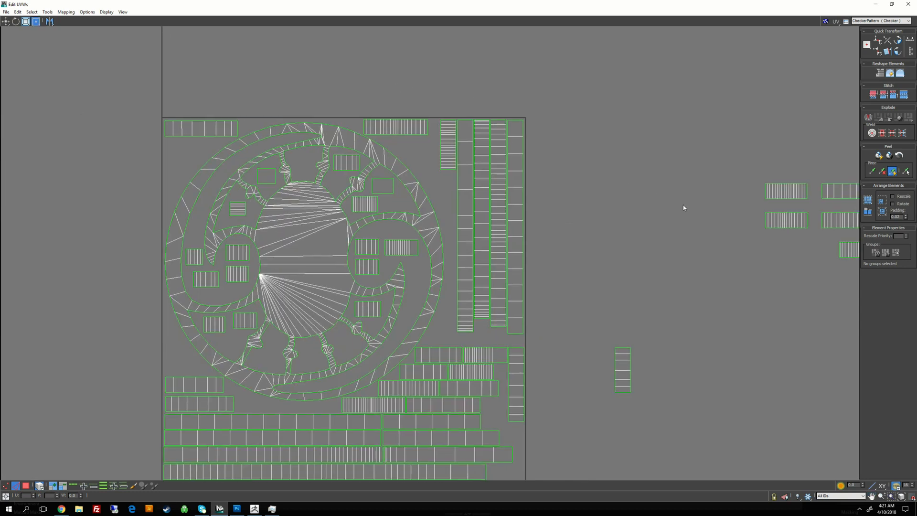
middle_drag(683, 205, 522, 153)
click(468, 323)
drag(471, 314, 277, 112)
middle_drag(350, 171, 444, 183)
drag(366, 130, 122, 121)
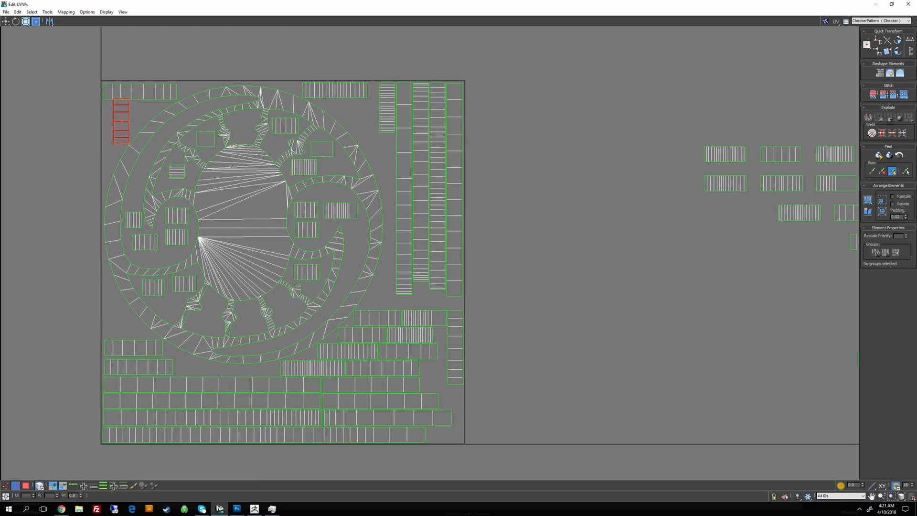
middle_drag(137, 110, 388, 171)
scroll(388, 170, up, 2)
scroll(452, 149, up, 1)
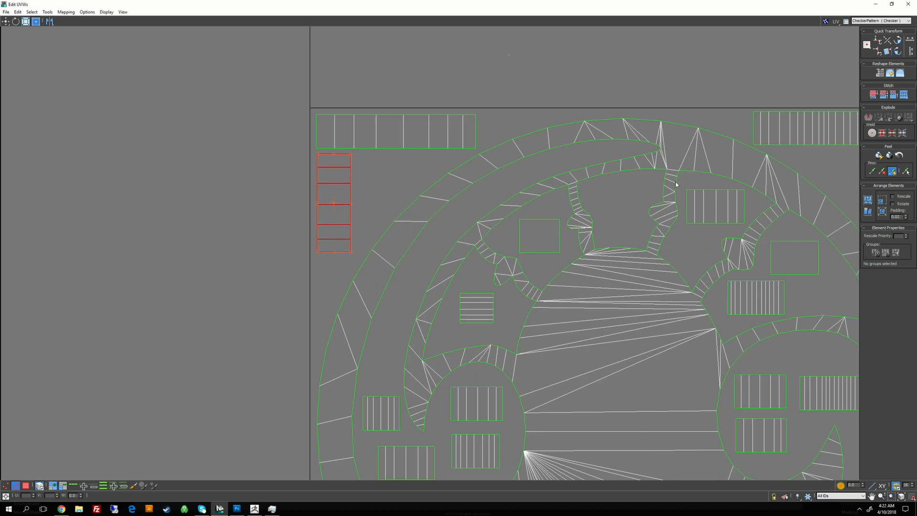
click(656, 178)
- Pack all the remaining outside strips into a compact group and place it in the empty area just right of the UV square
scroll(652, 170, down, 2)
middle_drag(651, 170, 301, 106)
scroll(313, 107, down, 1)
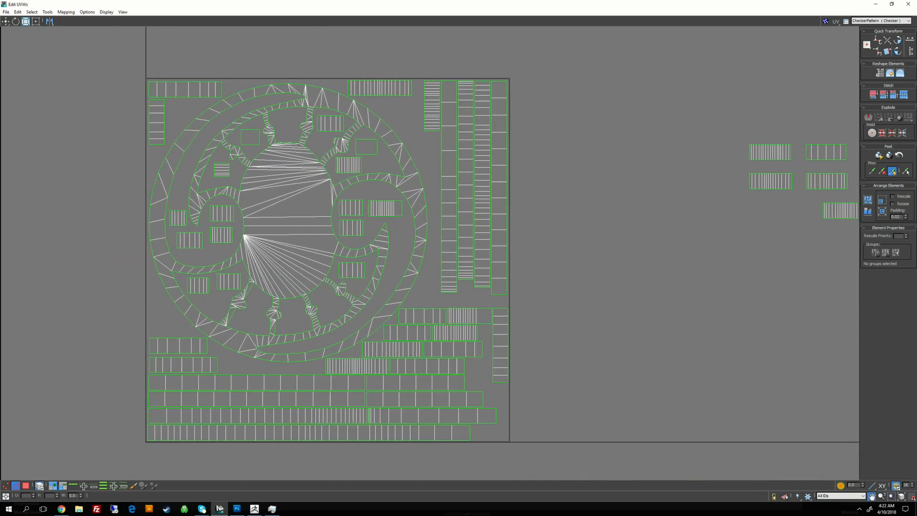
middle_drag(737, 150, 545, 137)
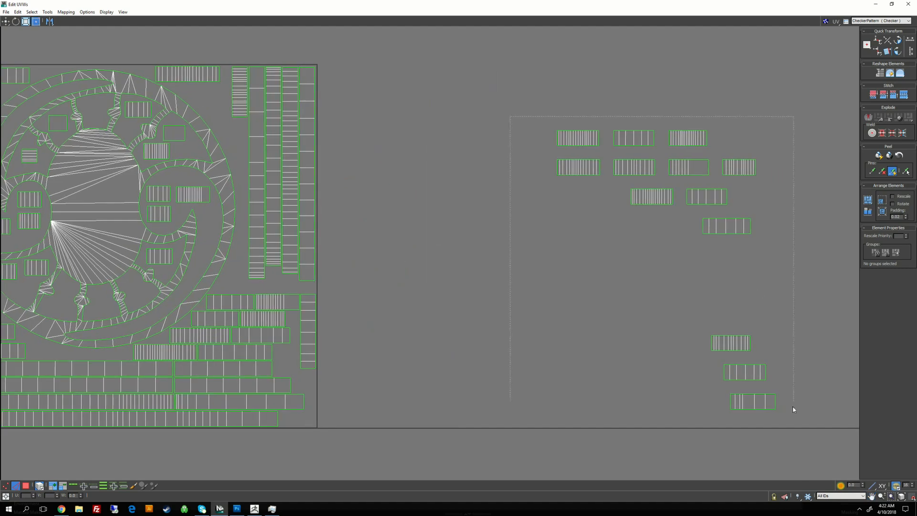
drag(793, 409, 794, 409)
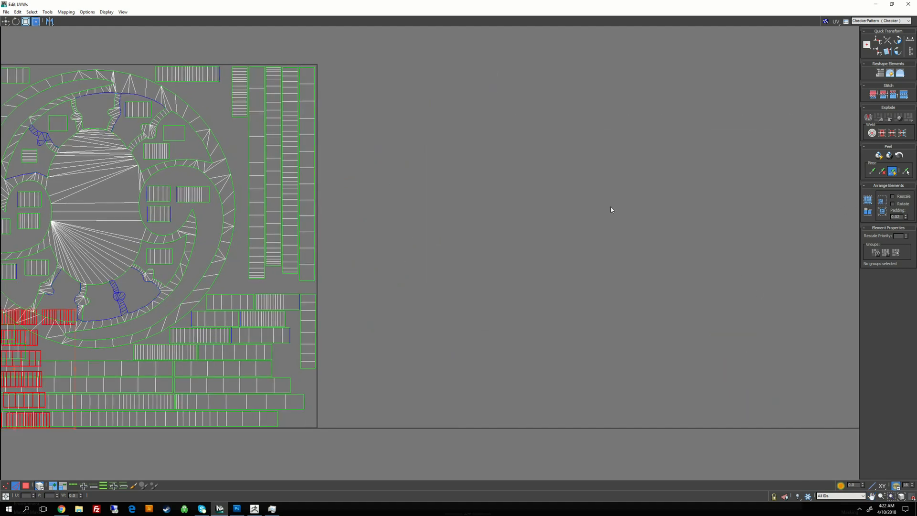
middle_drag(304, 196, 513, 173)
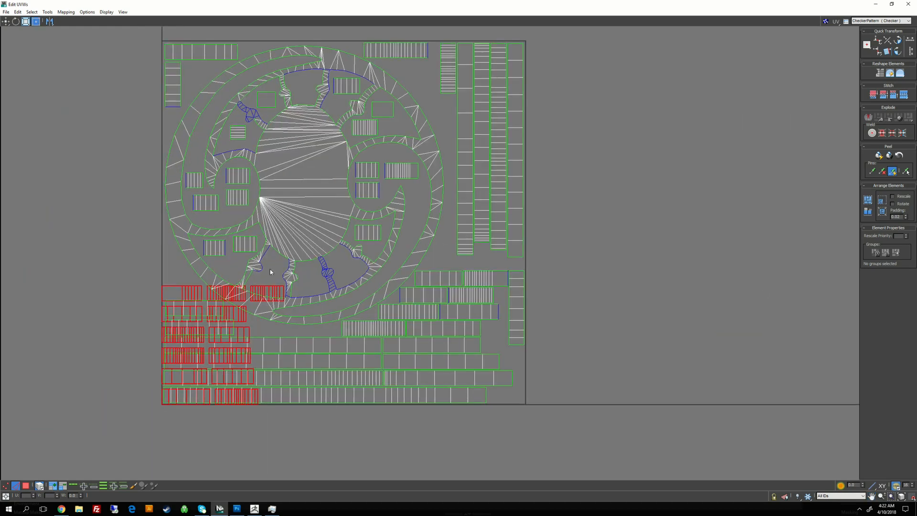
drag(163, 349, 562, 129)
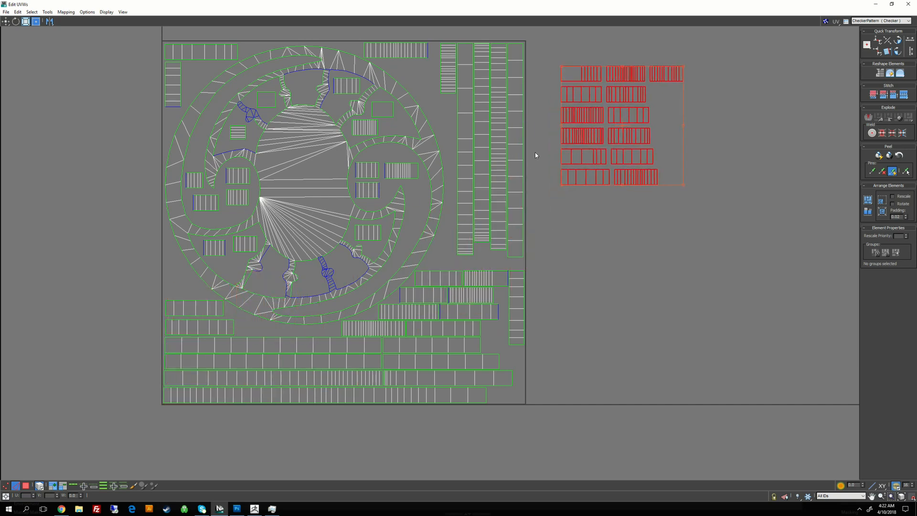
click(560, 214)
scroll(577, 211, up, 2)
middle_drag(580, 209, 610, 272)
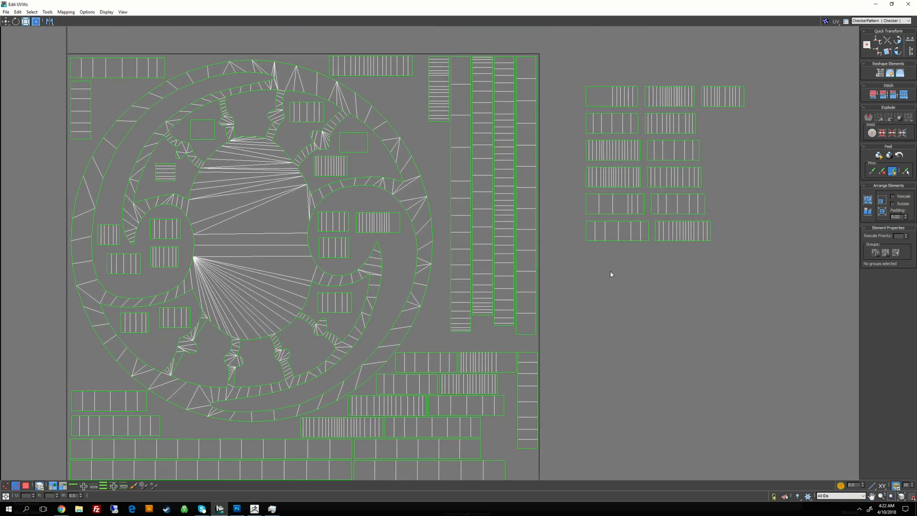
- Rotate the left strip of the outside group's lowest row to vertical and fit it beneath the short vertical strip beside the tall columns
drag(623, 239, 627, 235)
drag(627, 232, 401, 92)
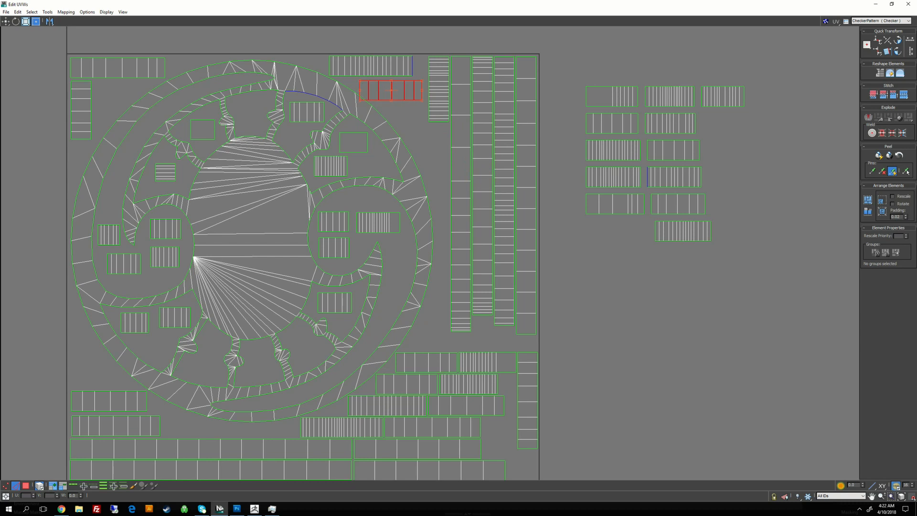
middle_drag(401, 92, 442, 211)
scroll(449, 210, up, 3)
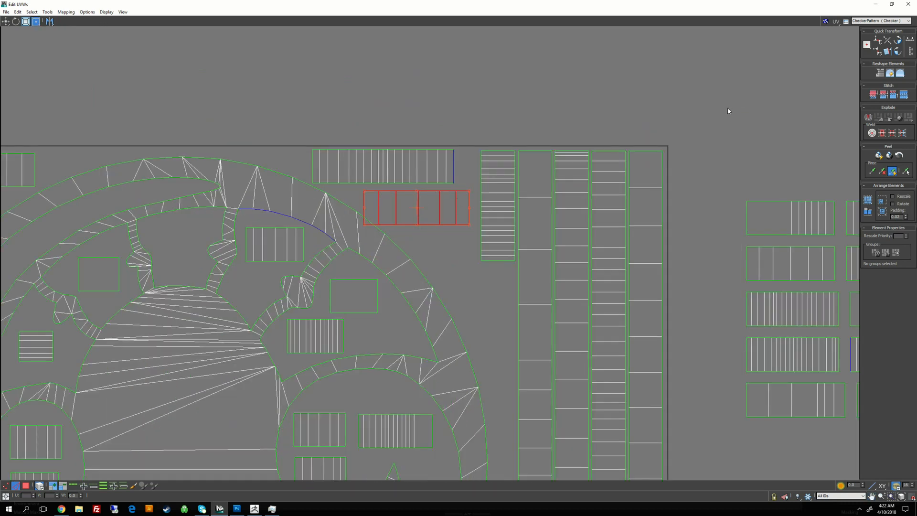
click(895, 42)
drag(427, 222, 491, 308)
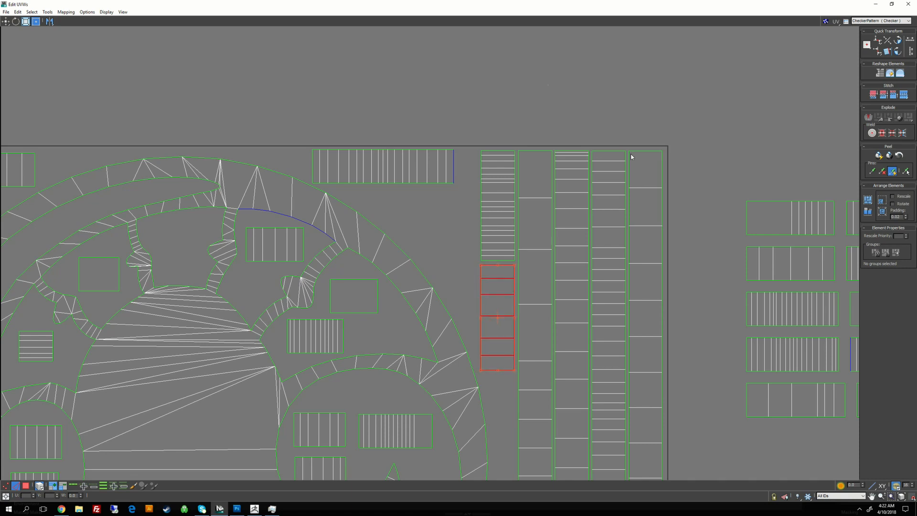
click(675, 234)
- Move the left densely divided strip of the outside group's fourth row into the UV square and stack it beneath the upper-right horizontal strip
scroll(676, 234, down, 4)
middle_drag(675, 234, 555, 216)
scroll(555, 216, up, 1)
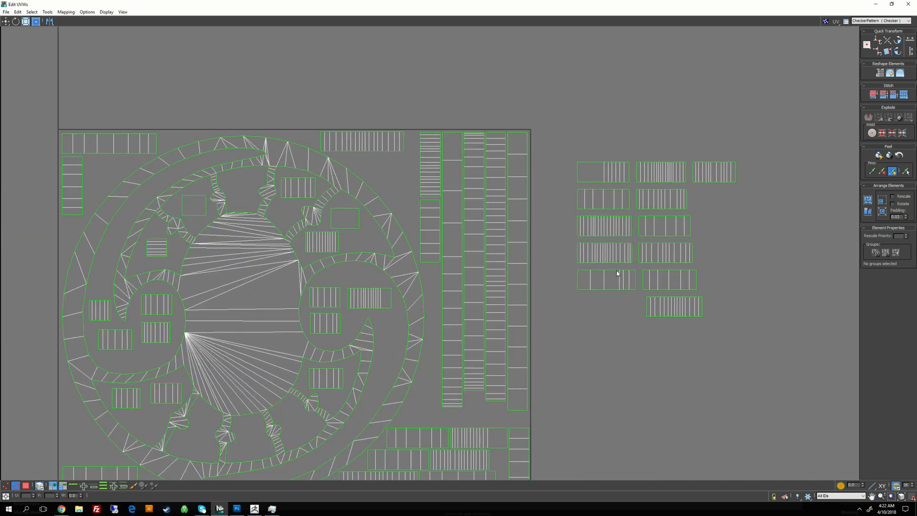
scroll(617, 273, up, 1)
drag(626, 280, 350, 137)
mouse_move(347, 135)
mouse_down()
mouse_move(365, 135)
mouse_move(350, 134)
mouse_up()
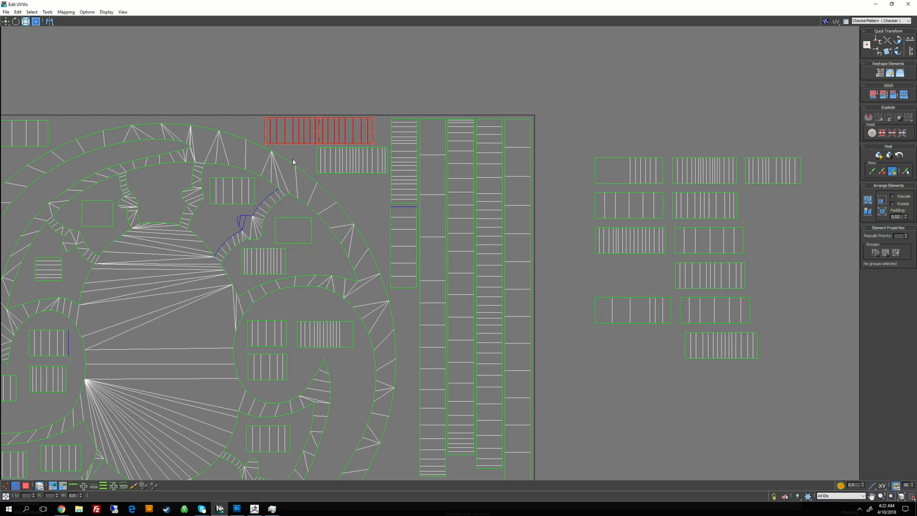
- Try to nudge the circular island and the strips around its upper part slightly left
middle_drag(293, 160, 448, 99)
scroll(448, 97, down, 2)
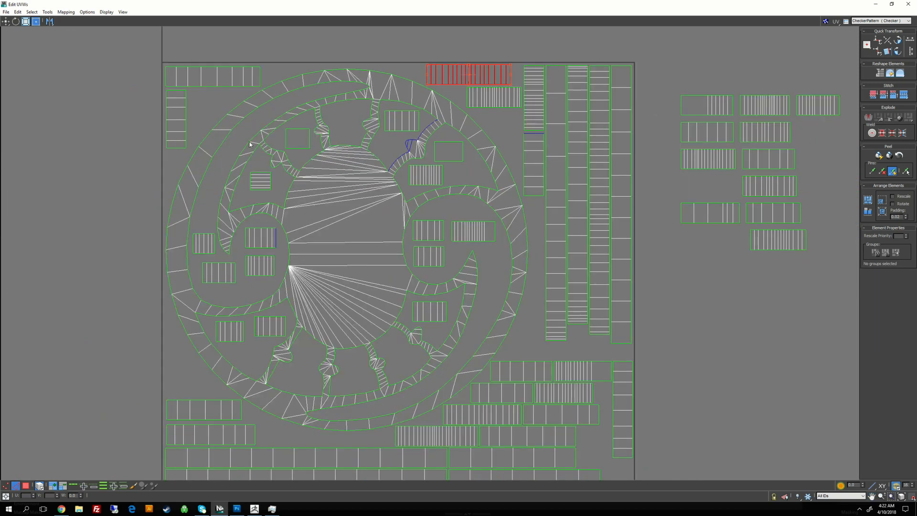
drag(218, 70, 427, 183)
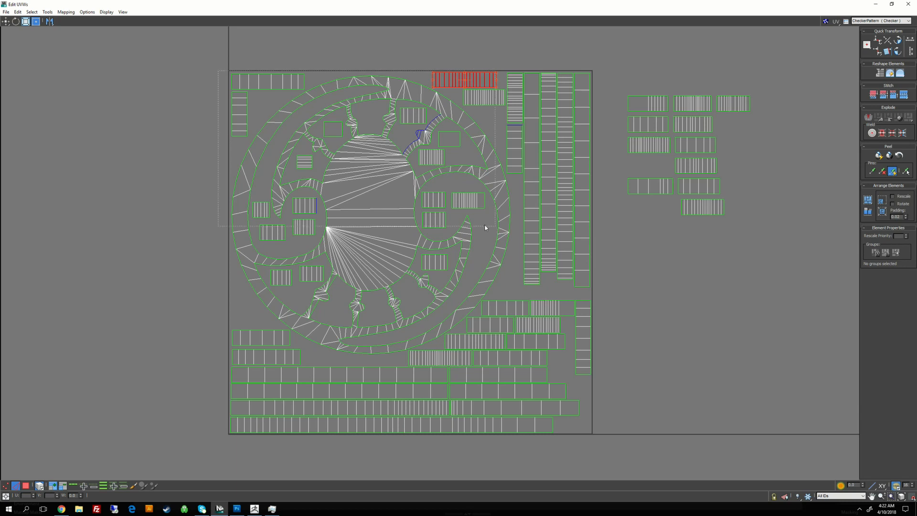
drag(485, 227, 485, 228)
scroll(386, 217, up, 1)
middle_drag(386, 217, 394, 258)
drag(400, 126, 398, 126)
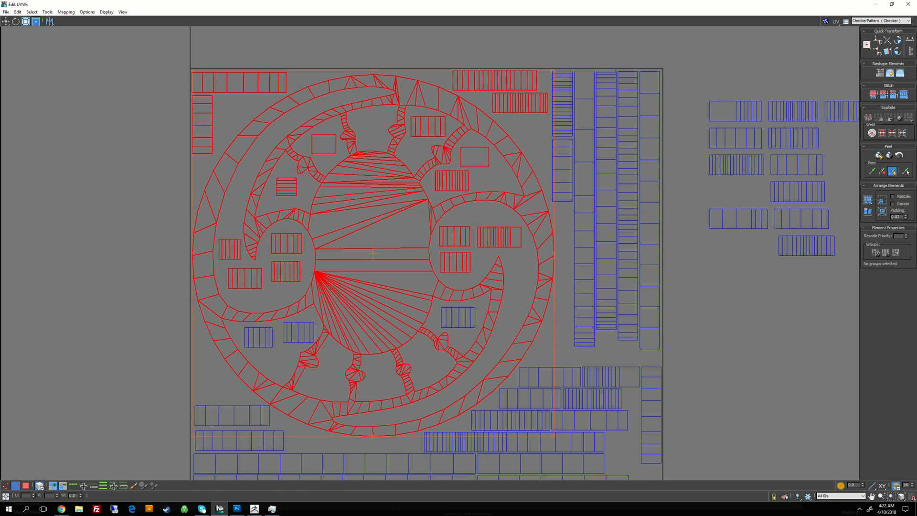
drag(335, 328, 337, 328)
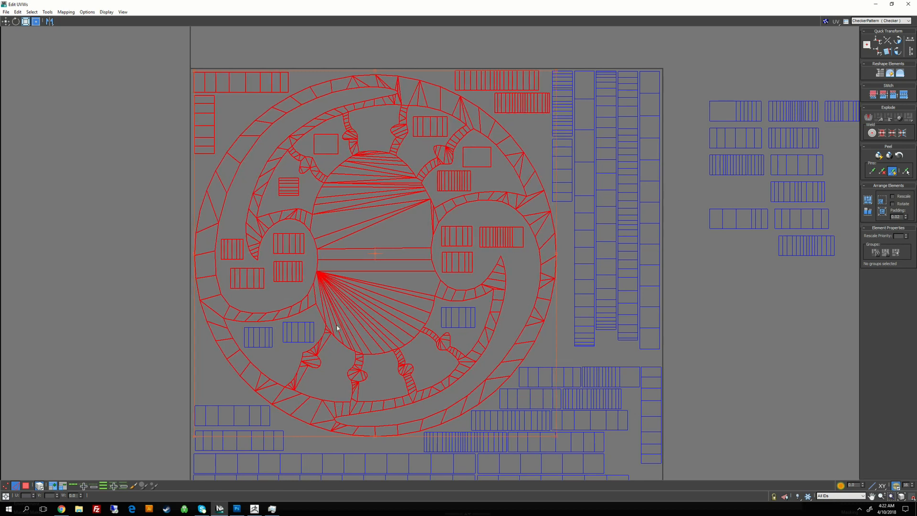
- Select the circular island with all its inner strips and the two upper-left strips, and nudge them slightly toward the UV square's left border
click(133, 310)
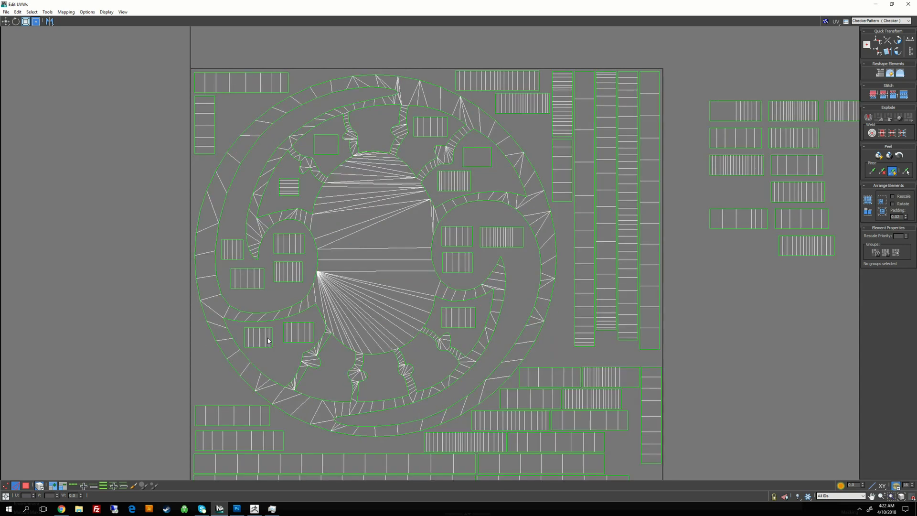
click(308, 327)
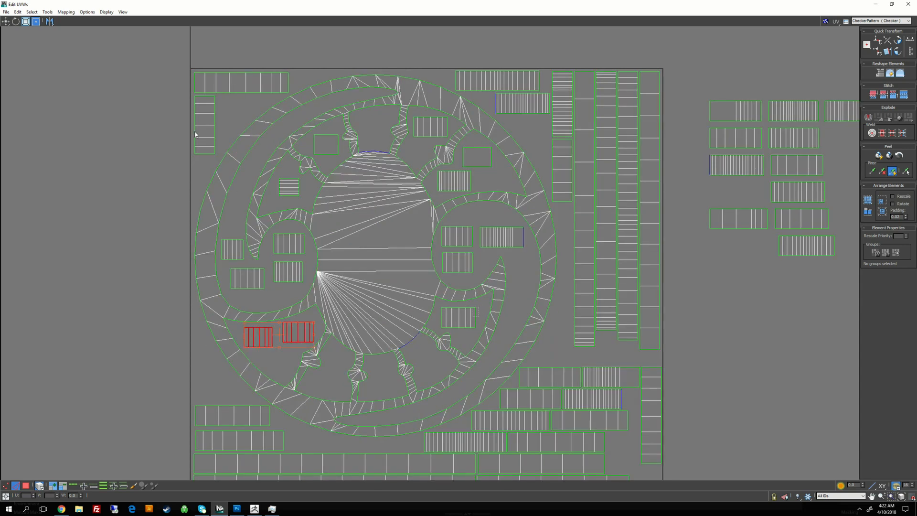
ctrl+drag(158, 64, 201, 116)
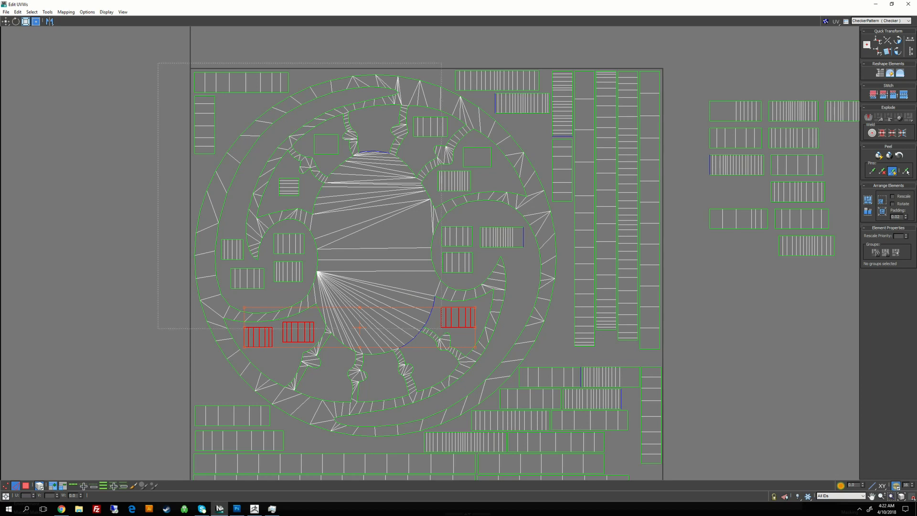
ctrl+drag(441, 328, 461, 374)
key(ctrl+z)
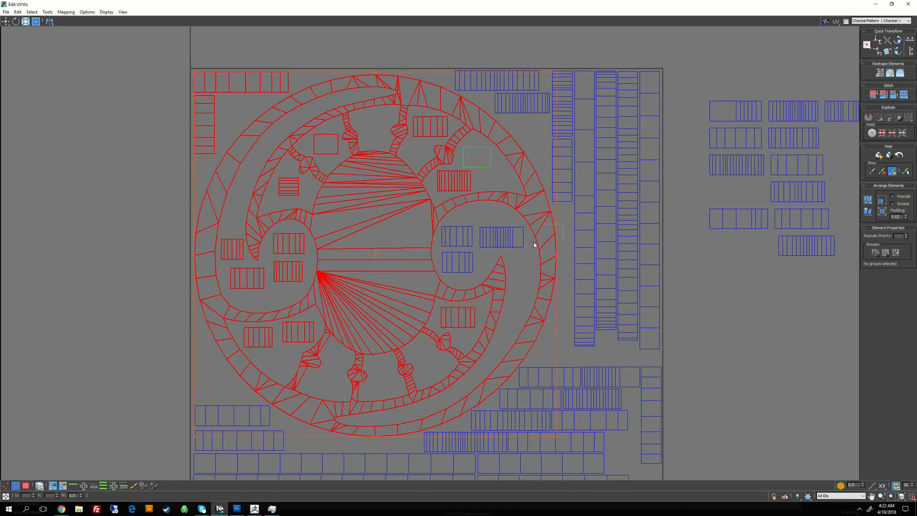
drag(503, 140, 503, 168)
key(ctrl+z)
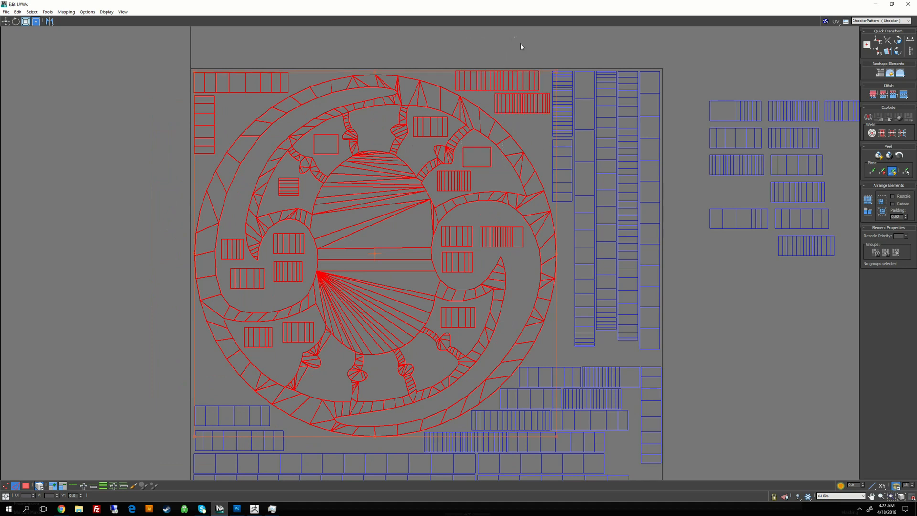
alt+click(535, 105)
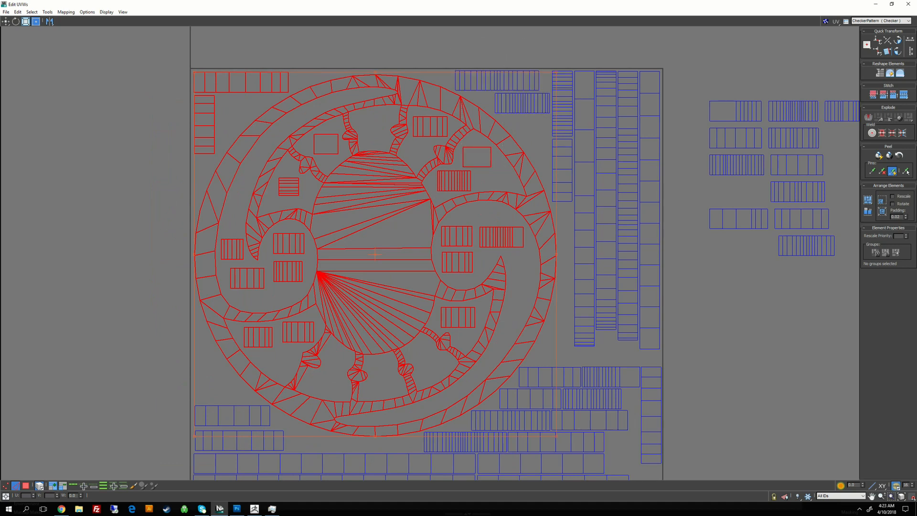
drag(331, 185, 329, 185)
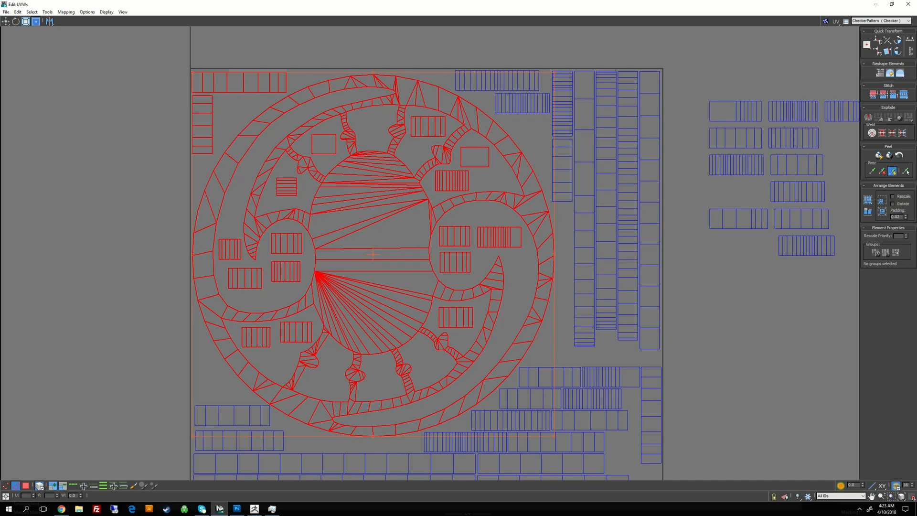
- Nudge the lower-left strips slightly toward the UV square's left border and lower the uppermost short strip closer to the one beneath it
middle_drag(186, 240, 210, 114)
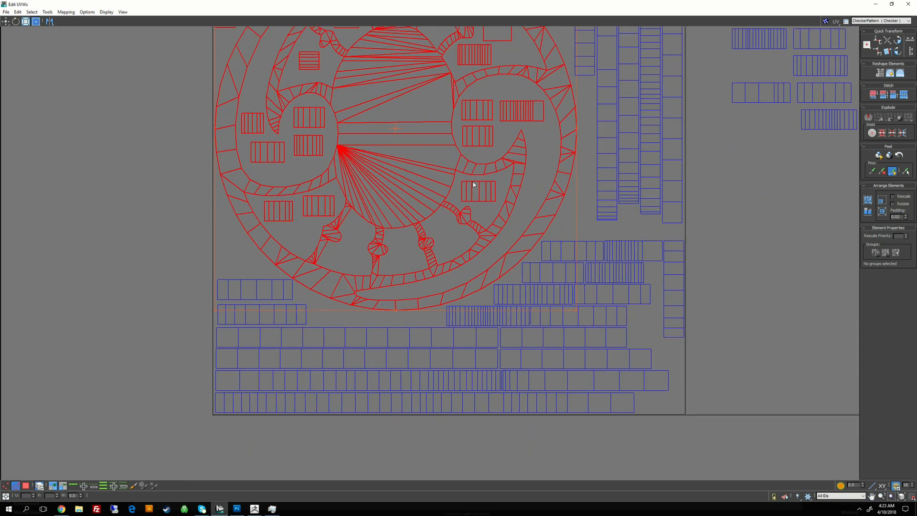
click(762, 273)
middle_drag(176, 282, 285, 219)
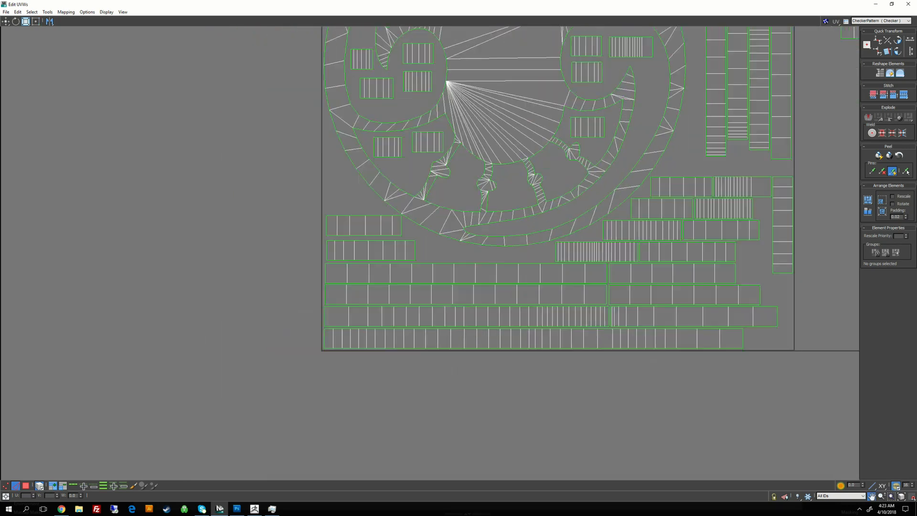
scroll(292, 217, up, 3)
middle_drag(351, 287, 351, 239)
middle_drag(372, 131, 371, 119)
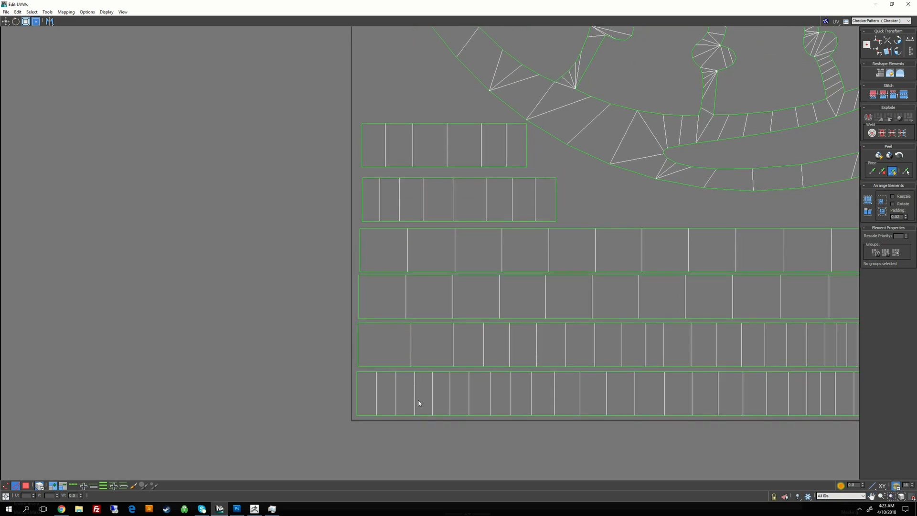
mouse_move(399, 219)
mouse_down()
mouse_move(429, 111)
mouse_move(395, 220)
mouse_move(397, 202)
mouse_up()
click(306, 177)
click(399, 202)
drag(372, 154, 371, 159)
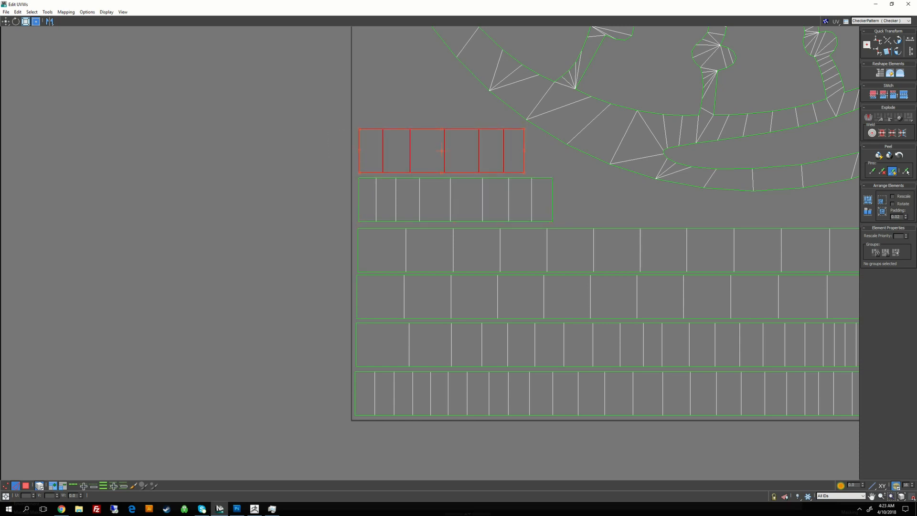
click(477, 130)
scroll(475, 136, down, 5)
middle_drag(417, 128, 397, 196)
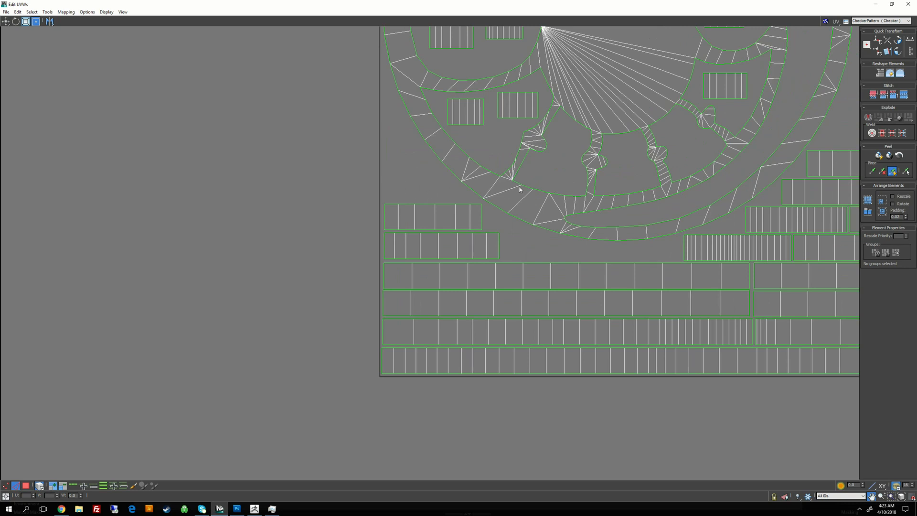
- Nudge the four paired rows of short horizontal strips at the lower right slightly left, closer to the circular island
scroll(615, 153, down, 3)
middle_drag(615, 154, 449, 258)
middle_drag(617, 236, 418, 159)
scroll(418, 159, up, 3)
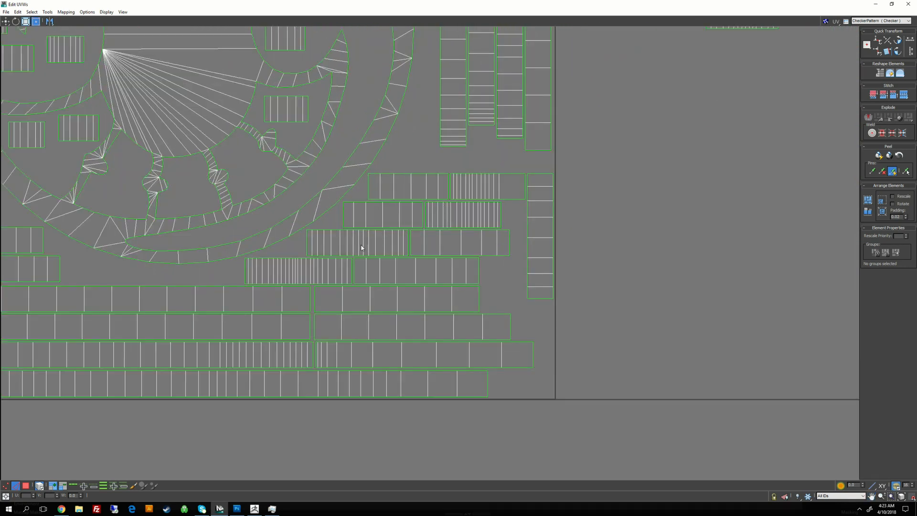
scroll(304, 276, up, 3)
scroll(420, 308, up, 1)
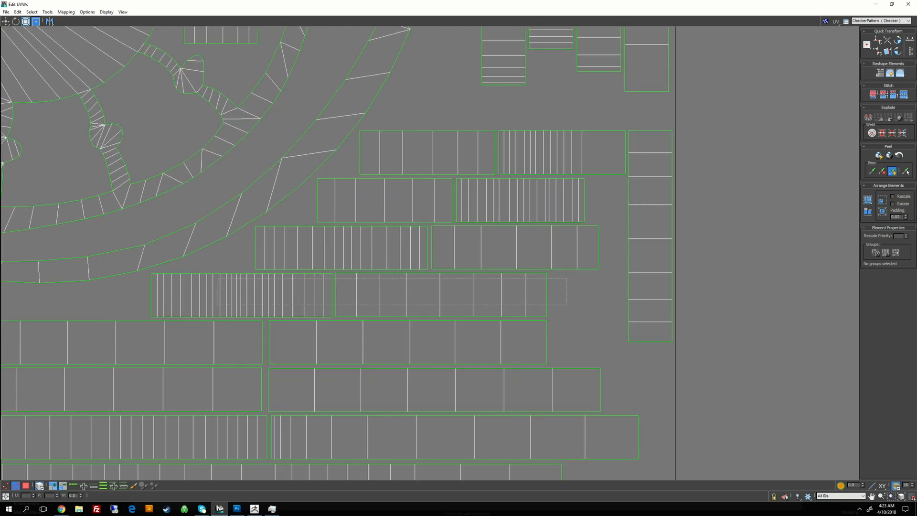
drag(218, 305, 217, 305)
drag(217, 304, 208, 303)
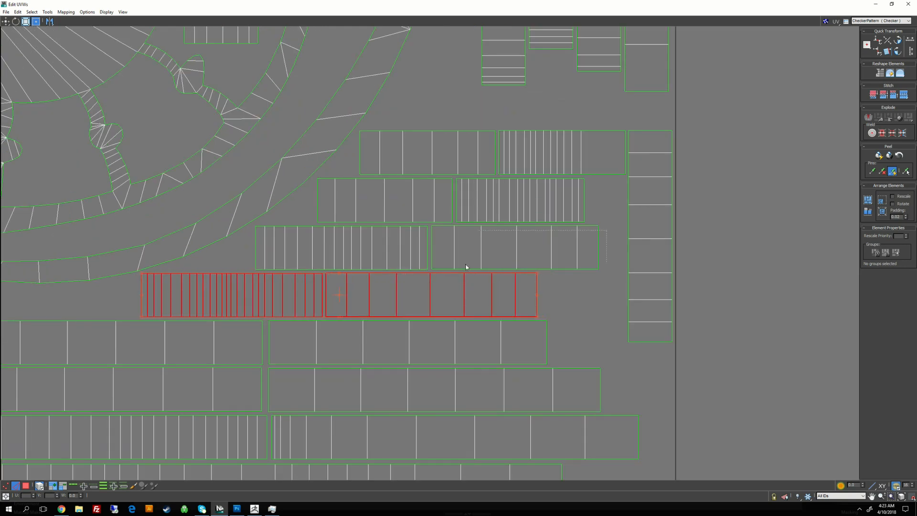
drag(306, 266, 317, 256)
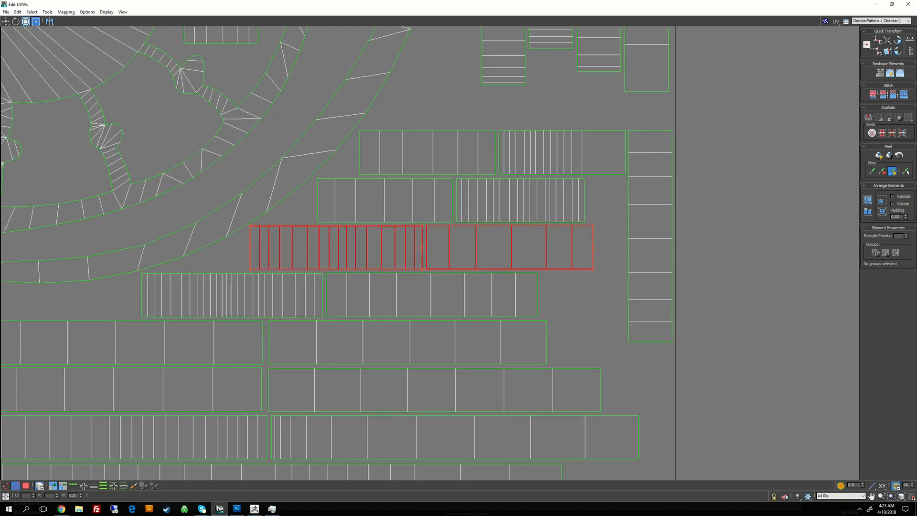
drag(389, 219, 384, 219)
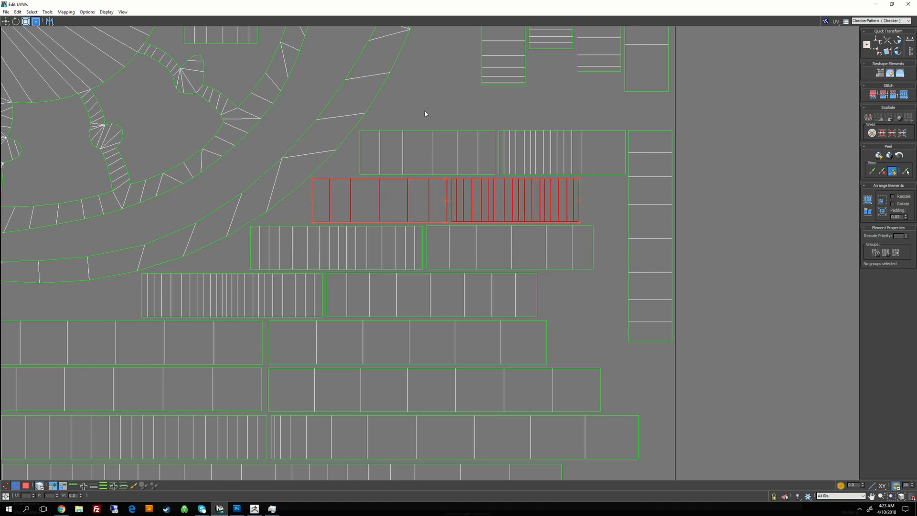
drag(425, 110, 533, 148)
scroll(550, 230, down, 2)
click(559, 283)
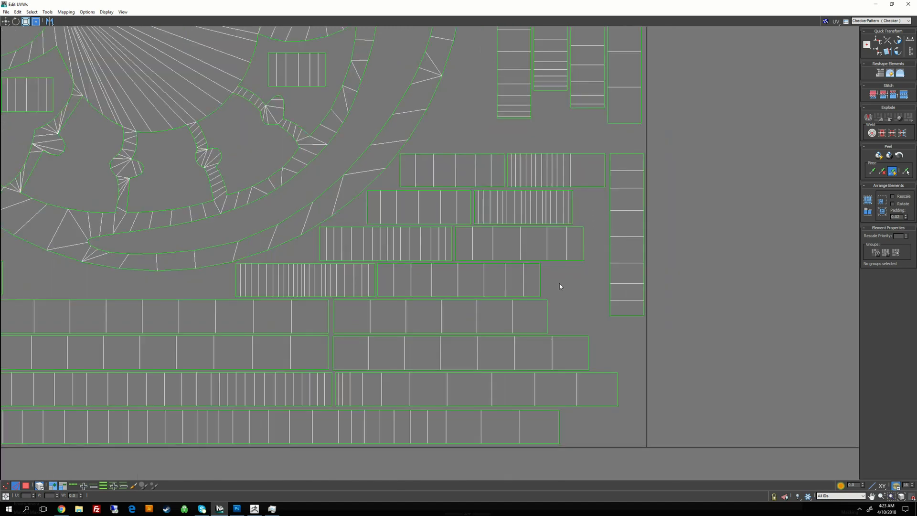
- Move the short vertical strip at the UV square's right border up until it sits just beneath the long vertical strip
scroll(559, 285, down, 2)
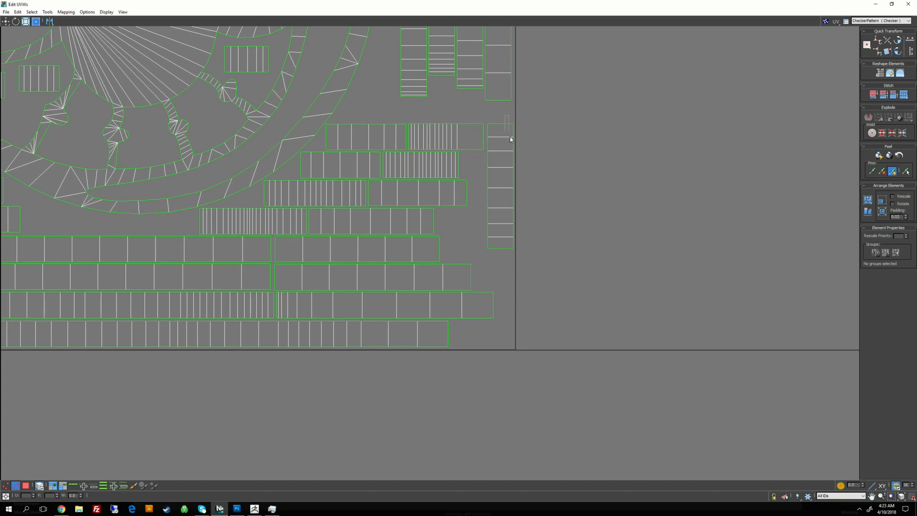
drag(513, 180, 514, 181)
drag(501, 191, 499, 172)
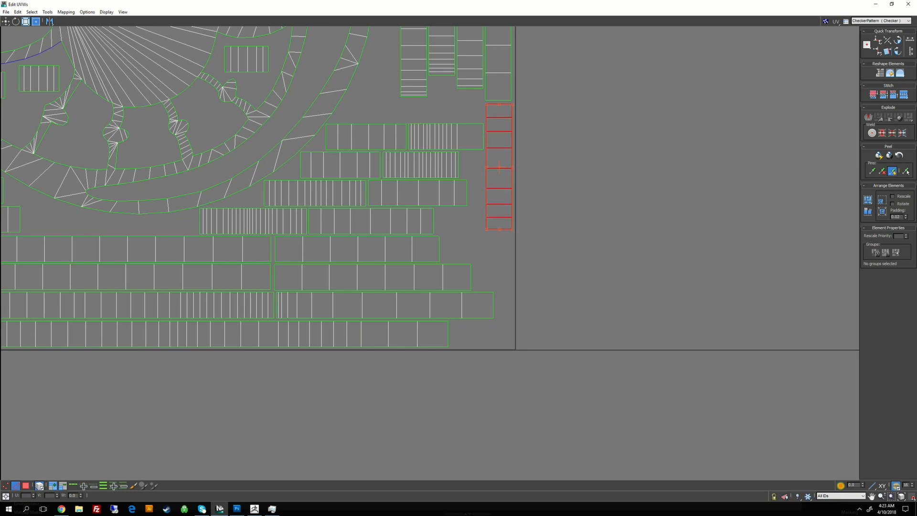
click(607, 192)
- Move the lowest densely divided strip of the outside group into the UV square and park it over the circular island's right edge
scroll(575, 201, down, 1)
middle_drag(573, 203, 476, 308)
scroll(477, 309, down, 1)
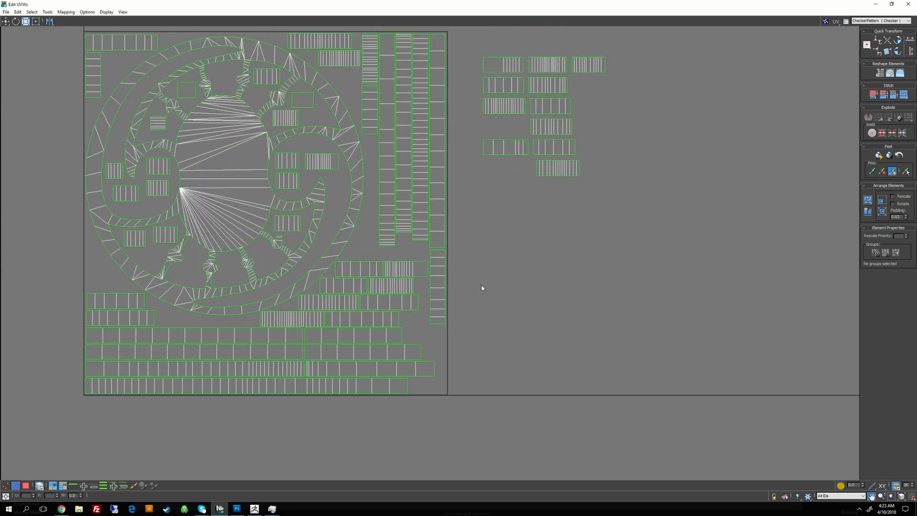
scroll(497, 261, up, 1)
drag(553, 136, 551, 135)
middle_drag(550, 136, 585, 169)
drag(585, 169, 342, 278)
middle_drag(341, 278, 490, 235)
drag(489, 235, 194, 85)
middle_drag(195, 85, 266, 263)
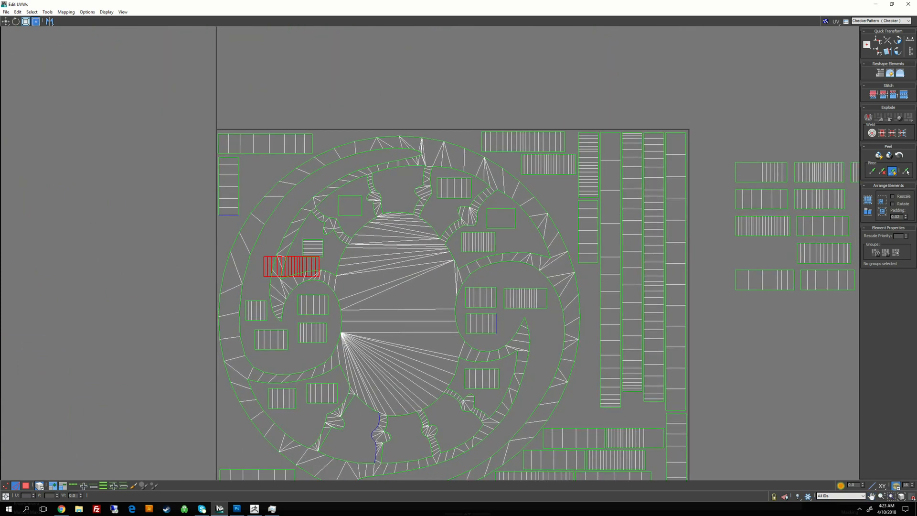
drag(287, 269, 564, 244)
middle_drag(612, 296, 432, 219)
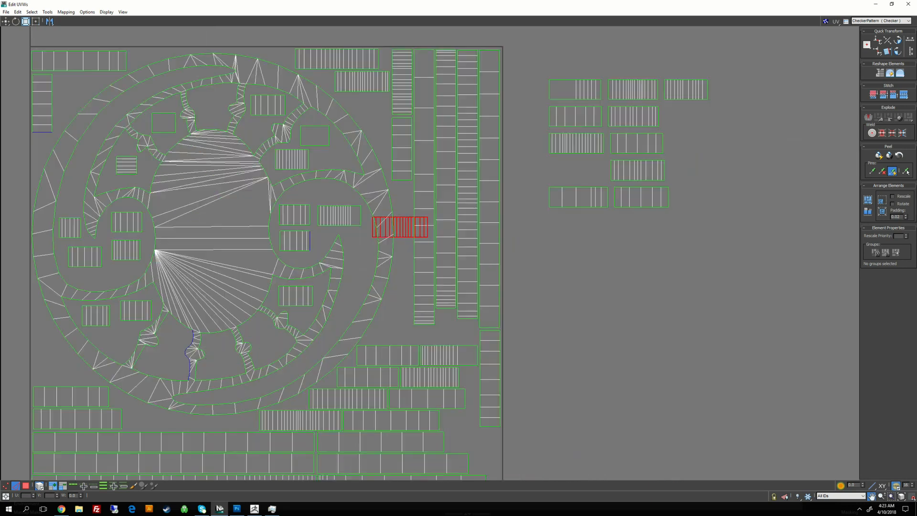
scroll(432, 221, up, 1)
drag(420, 226, 412, 215)
scroll(420, 217, up, 1)
middle_drag(420, 217, 385, 274)
middle_drag(523, 125, 517, 137)
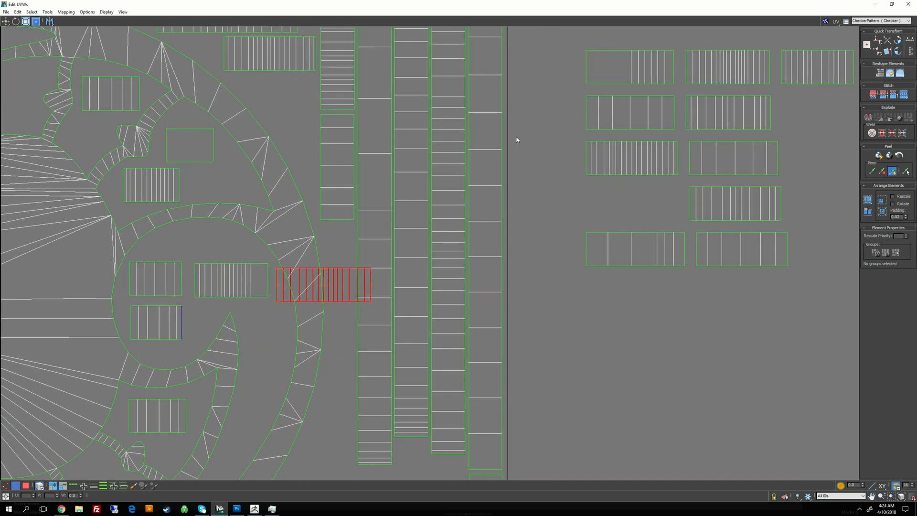
- Shift the four long vertical strips slightly toward the UV square's right border, packing them closely side by side
click(503, 259)
middle_drag(517, 410, 503, 273)
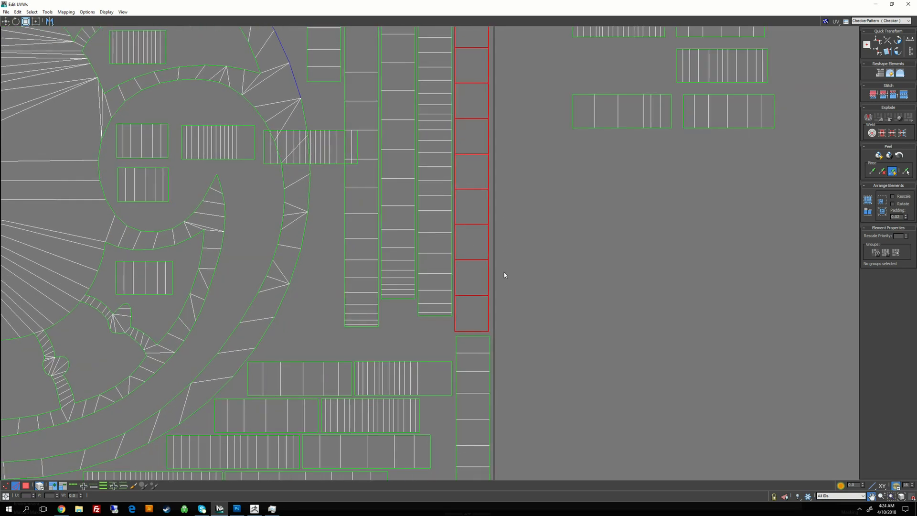
drag(471, 97, 439, 89)
click(451, 224)
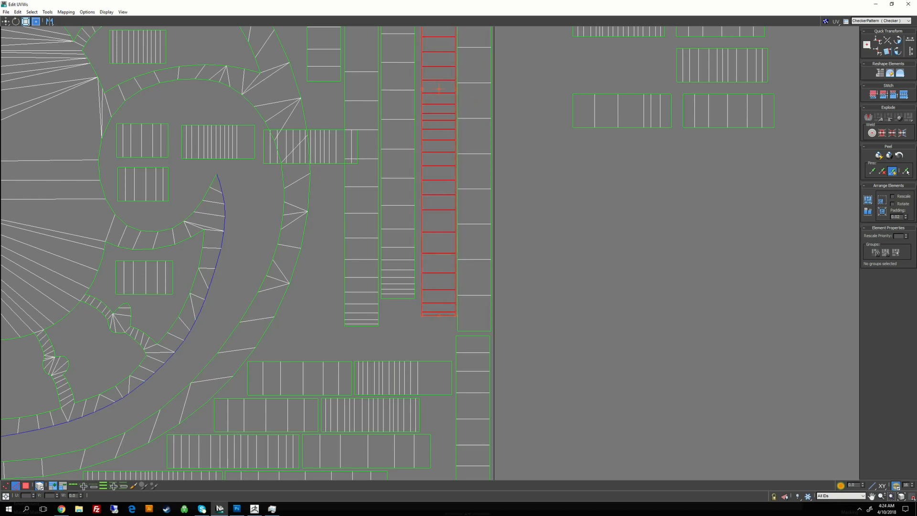
click(395, 270)
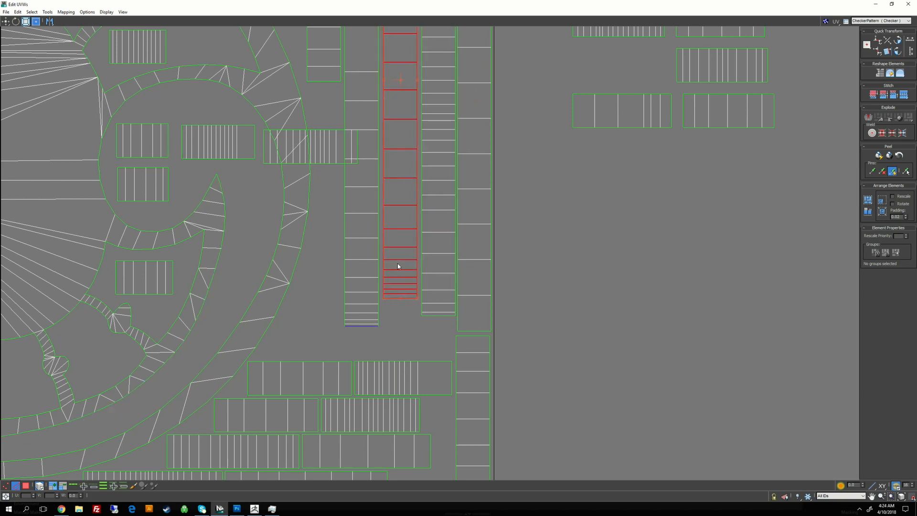
drag(398, 263, 402, 262)
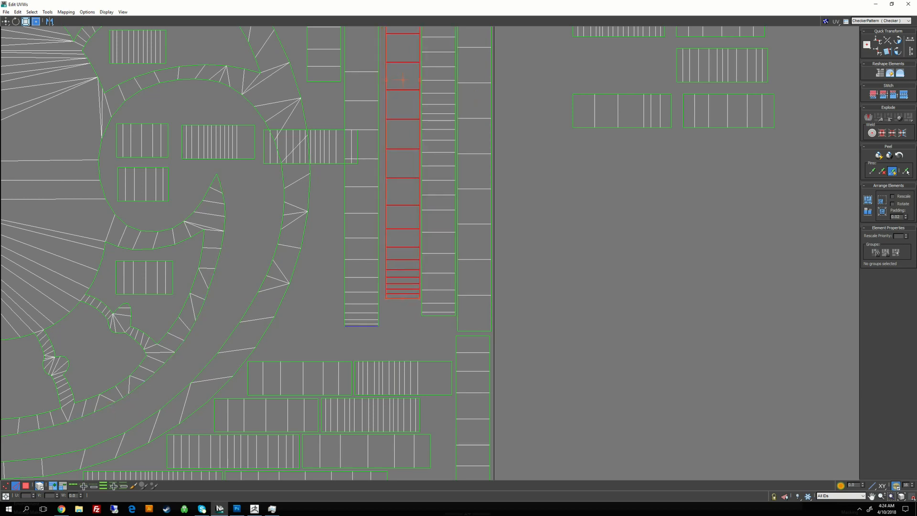
click(361, 310)
drag(361, 311, 365, 311)
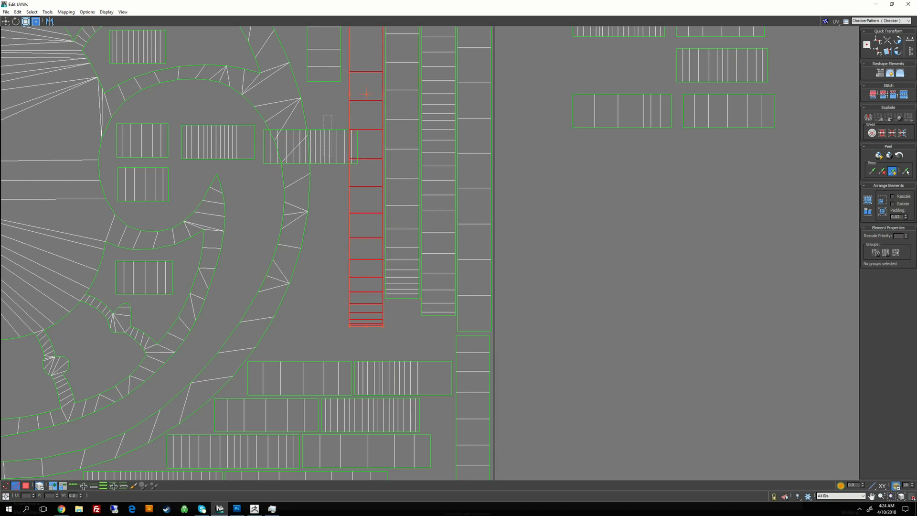
- Rotate the strip parked over the island's edge to vertical and fit it beside the long strips, above the paired horizontal rows
drag(332, 156, 332, 156)
mouse_move(332, 151)
mouse_down()
mouse_move(536, 239)
mouse_move(357, 325)
mouse_move(346, 339)
mouse_up()
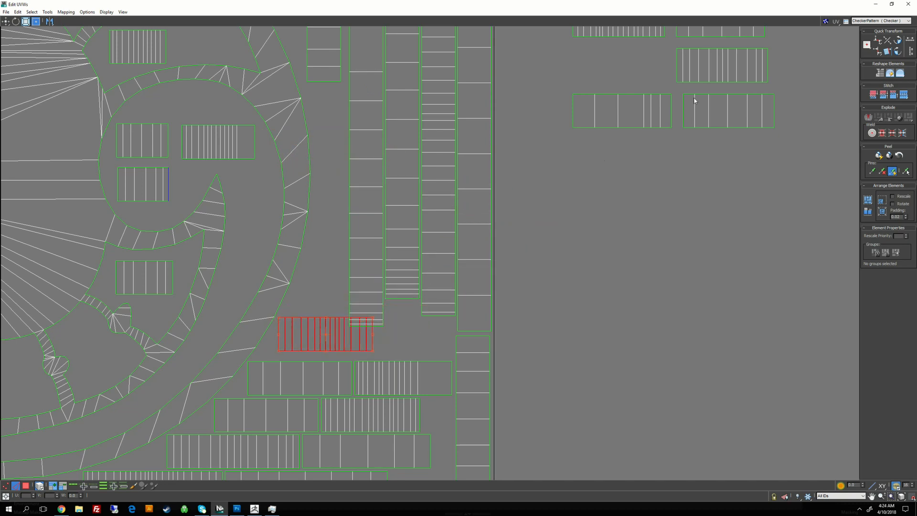
click(896, 41)
drag(325, 309, 329, 288)
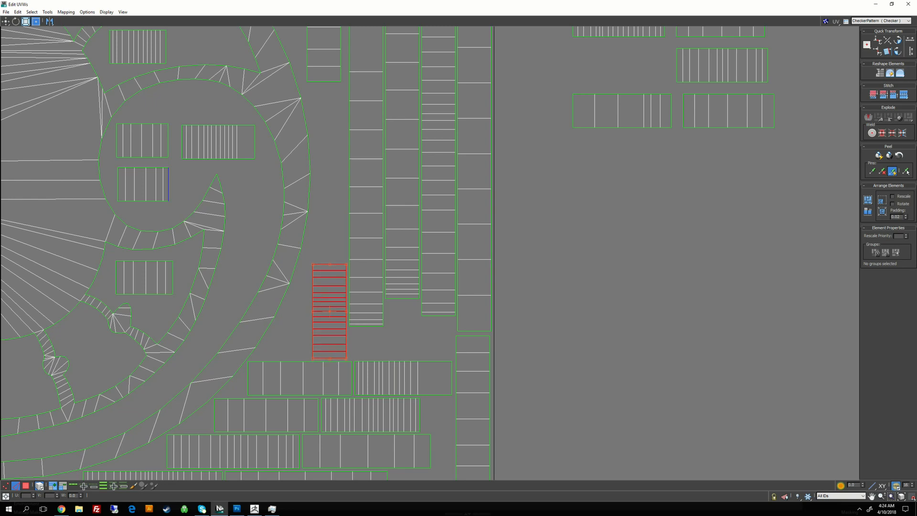
click(536, 268)
- Move the outside group's left densely divided third-row strip into the UV square, rotate it vertical and place it beneath the two short vertical strips
middle_drag(616, 184, 574, 299)
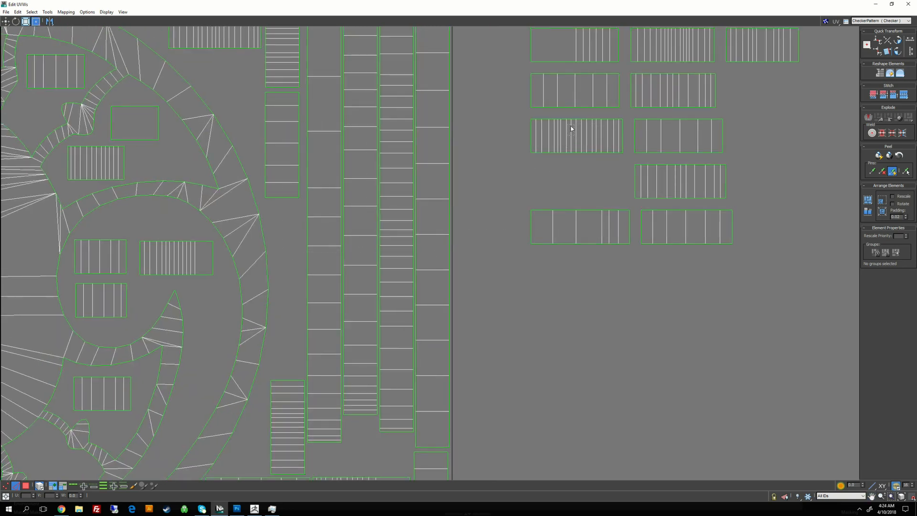
drag(571, 128, 285, 234)
click(898, 41)
scroll(285, 233, up, 2)
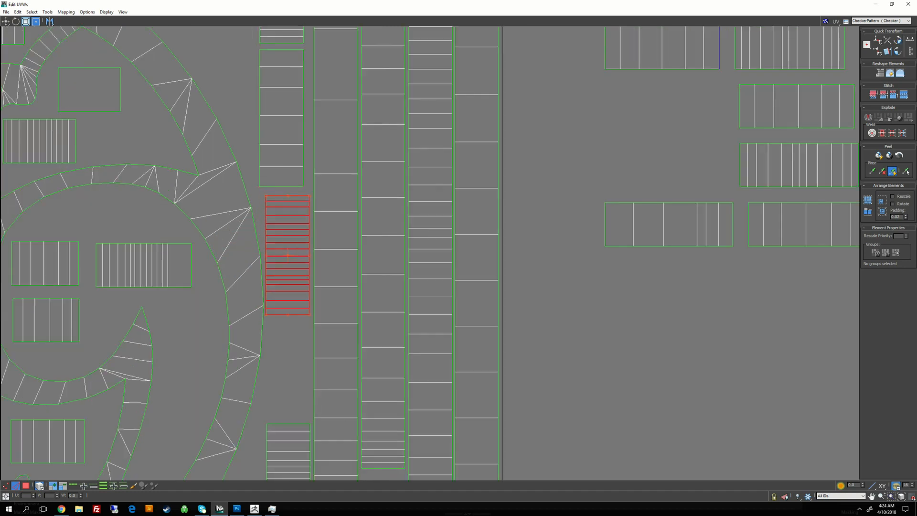
scroll(282, 224, up, 1)
scroll(308, 179, down, 2)
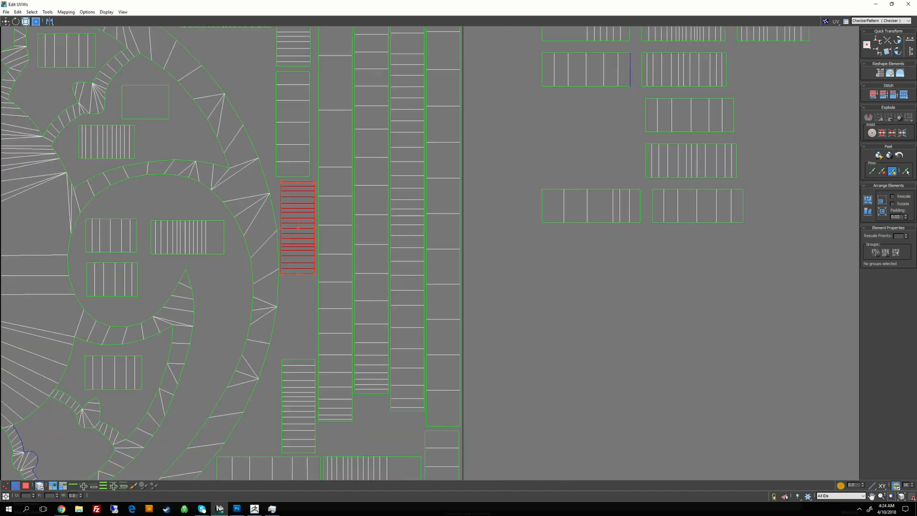
scroll(308, 179, down, 2)
scroll(319, 196, up, 3)
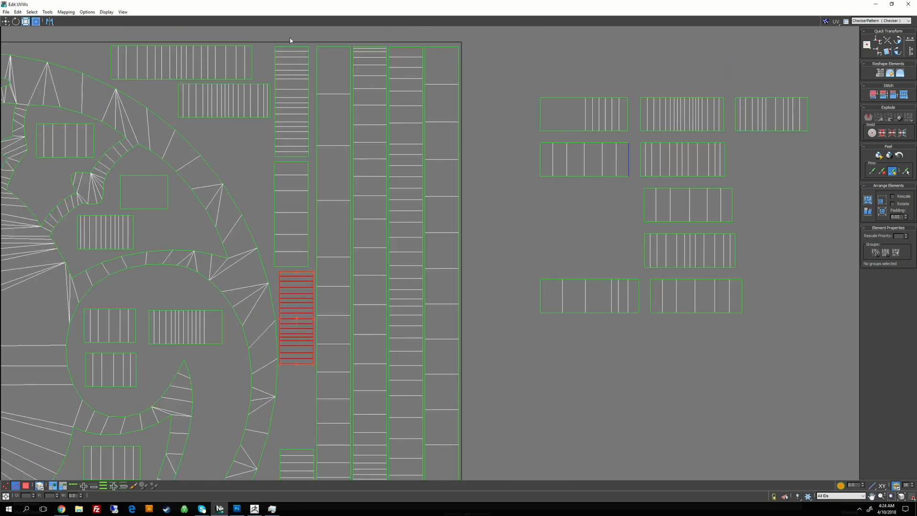
- Nudge the three short vertical strips in the upper column slightly right, close against the long vertical strips
drag(308, 85, 314, 85)
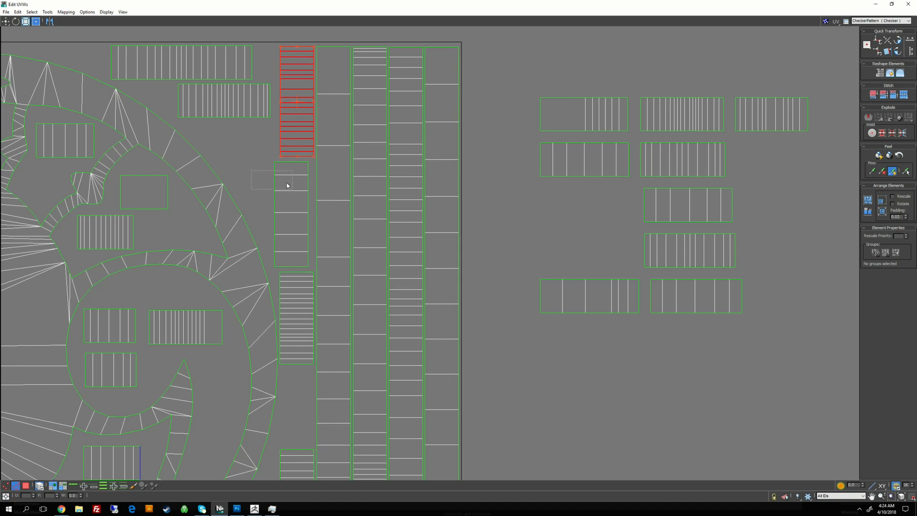
drag(287, 185, 289, 187)
drag(290, 187, 295, 187)
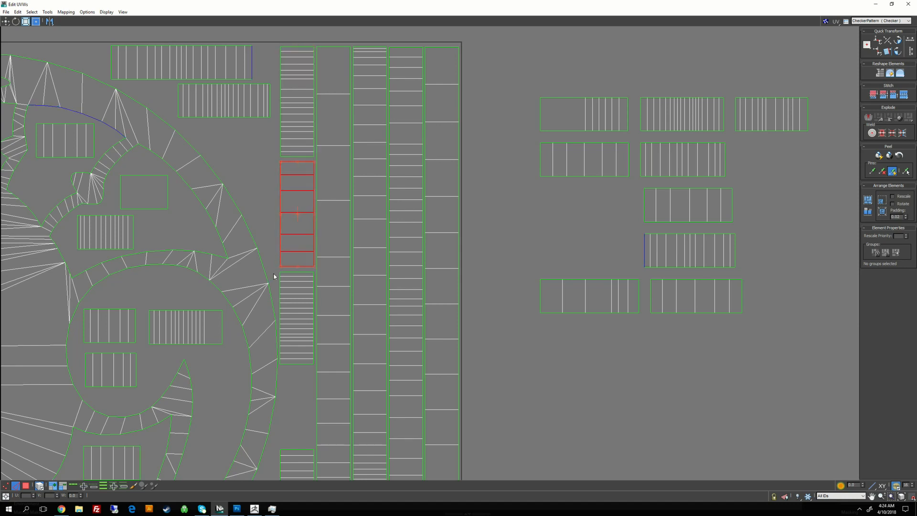
drag(282, 281, 285, 283)
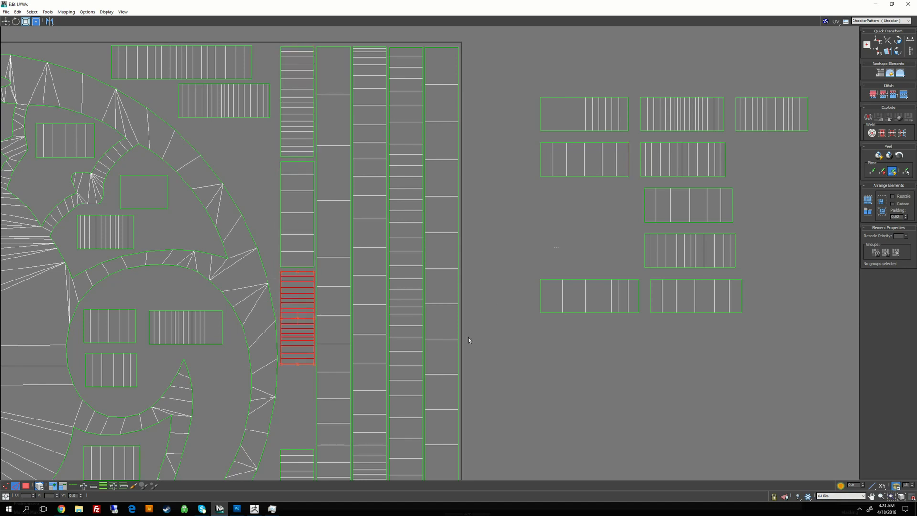
click(469, 339)
- Move the outside group's fourth-row strip into the UV square, rotate it vertical and fit it beneath the upper-right horizontal strips
middle_drag(468, 340, 494, 88)
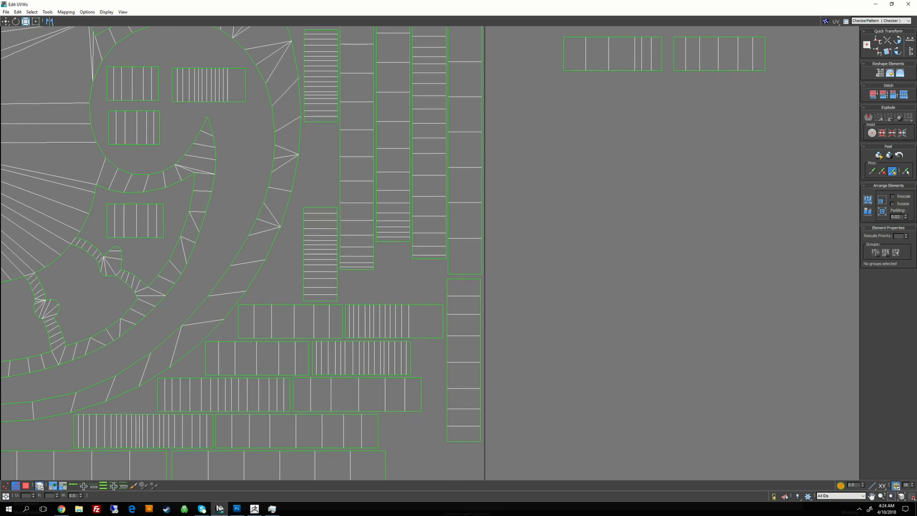
middle_drag(396, 234, 369, 376)
drag(637, 136, 697, 157)
drag(697, 157, 310, 337)
middle_drag(311, 337, 361, 414)
drag(354, 399, 307, 133)
click(898, 41)
click(562, 65)
middle_drag(352, 96, 360, 196)
scroll(275, 238, down, 3)
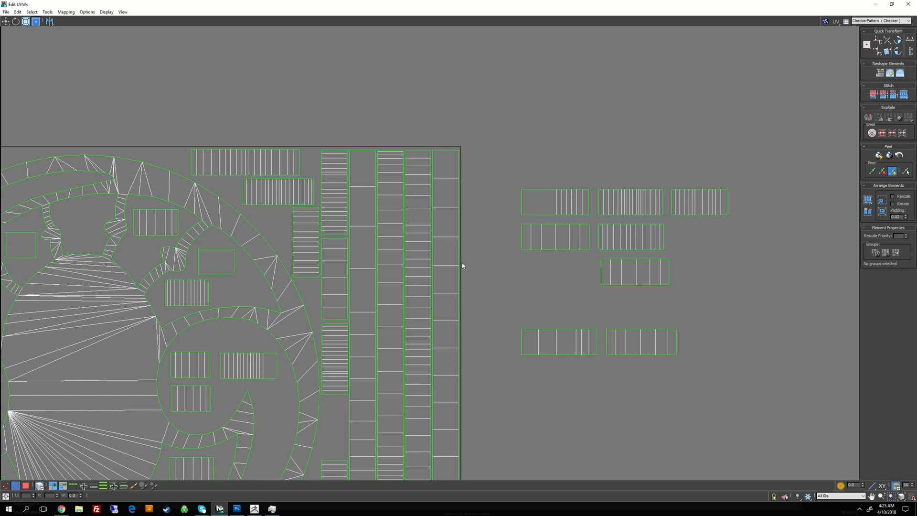
- Clear the island's right round opening by stacking its two short strips at the lower left and moving its dense strip into the lower-right gap
middle_drag(279, 369, 364, 181)
drag(289, 179, 290, 178)
middle_drag(290, 178, 425, 107)
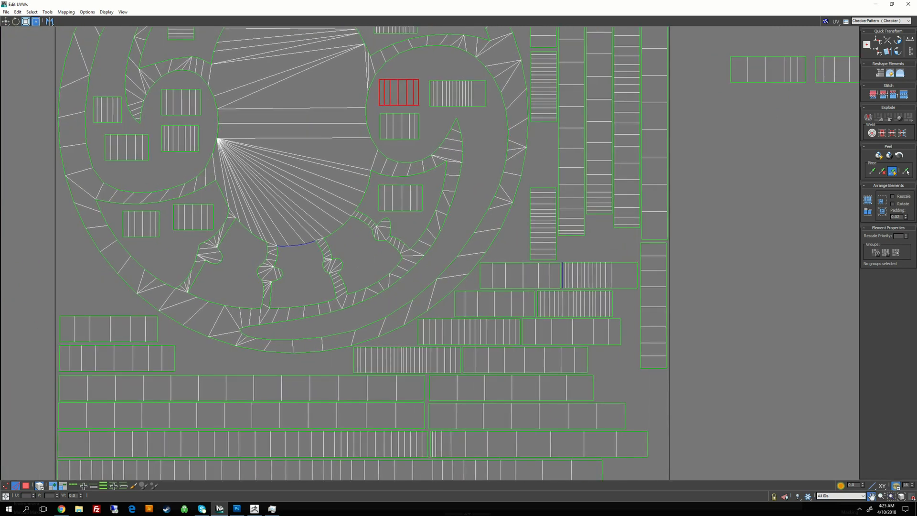
drag(399, 92, 79, 299)
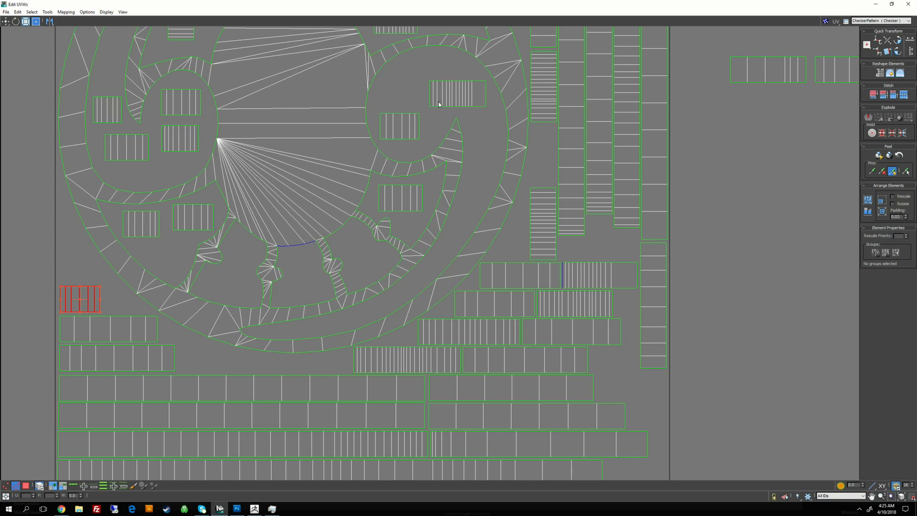
click(399, 126)
drag(399, 126, 80, 269)
click(422, 108)
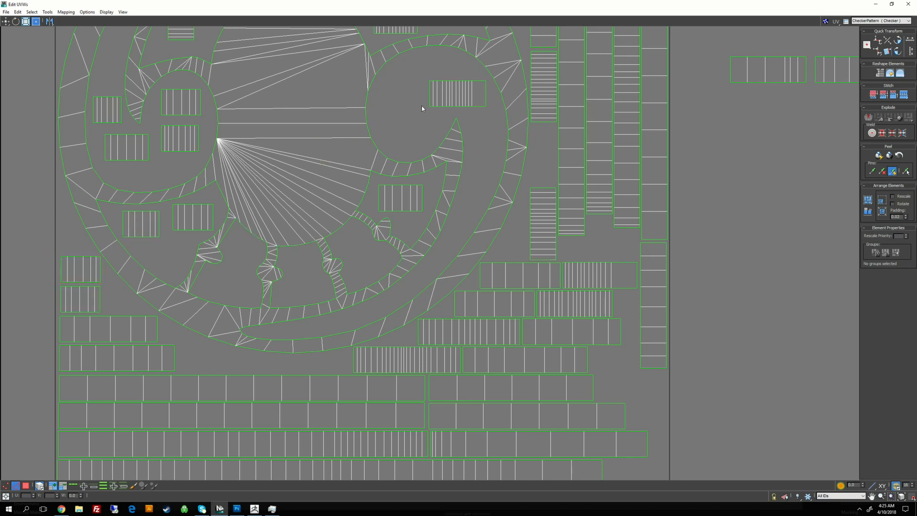
drag(459, 102, 626, 396)
click(715, 182)
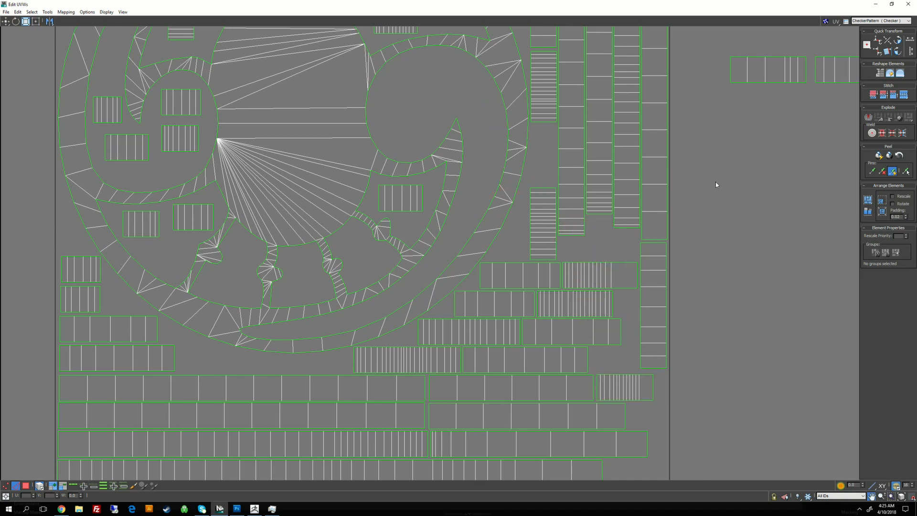
- Move the outside group's lowest left strip and its third-row strip into the island's right round opening, stacked one beneath the other
middle_drag(715, 182, 564, 286)
click(615, 163)
middle_drag(615, 163, 621, 242)
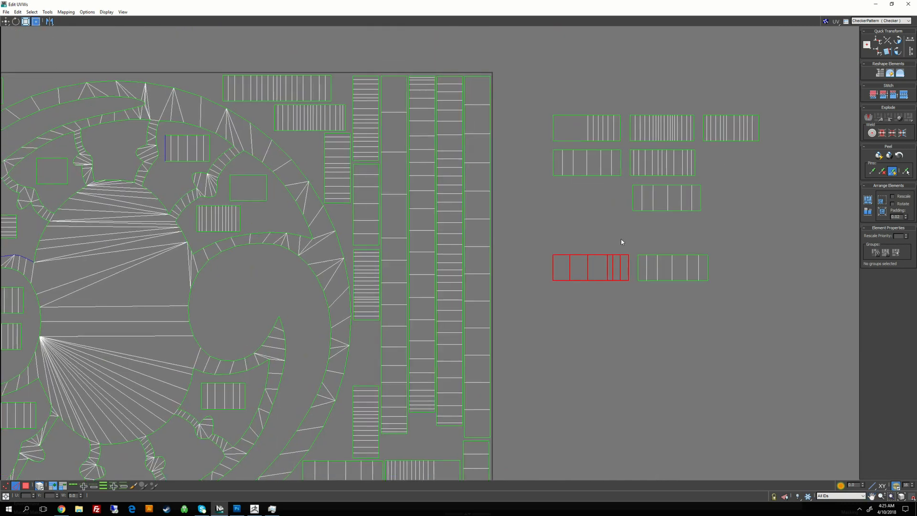
drag(590, 266, 255, 271)
click(640, 205)
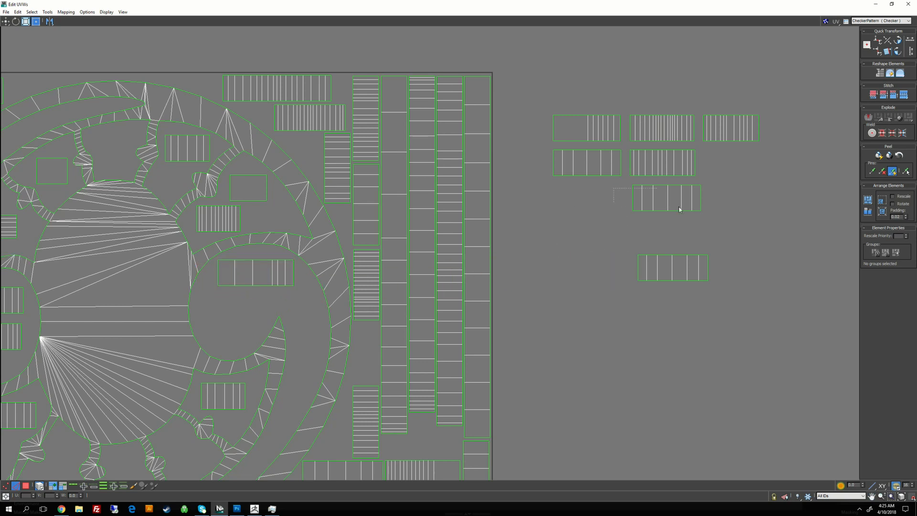
drag(640, 206, 225, 308)
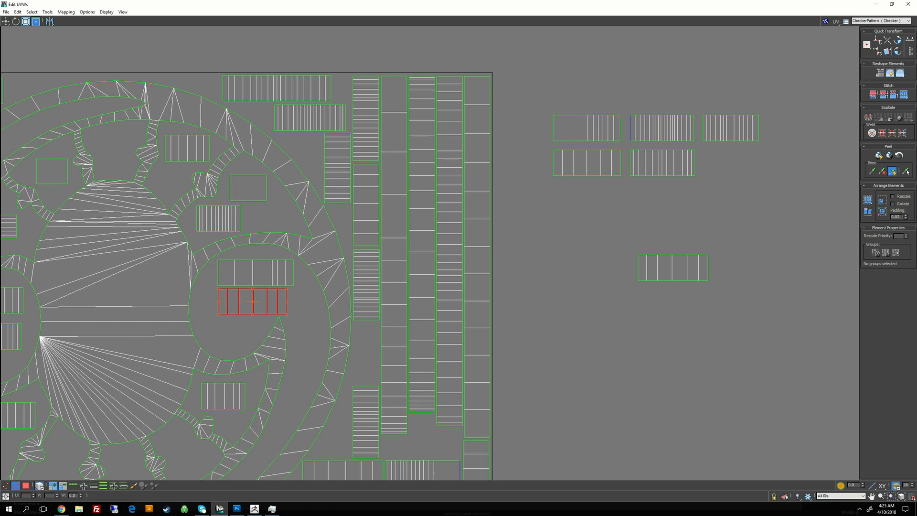
- Move the upper short strip from the island's left band to the UV square's upper-left corner, beside the vertical strip
scroll(274, 300, up, 6)
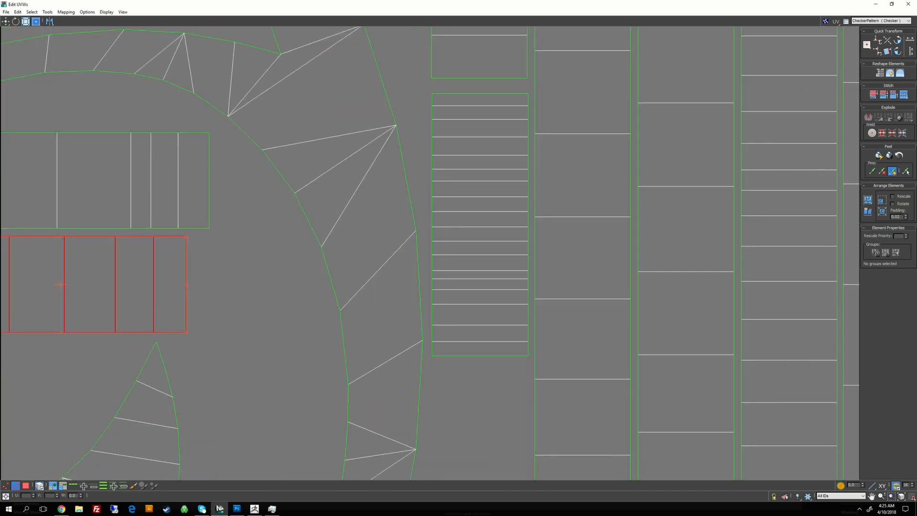
scroll(236, 268, down, 5)
scroll(237, 267, down, 2)
click(342, 268)
middle_drag(342, 267, 474, 240)
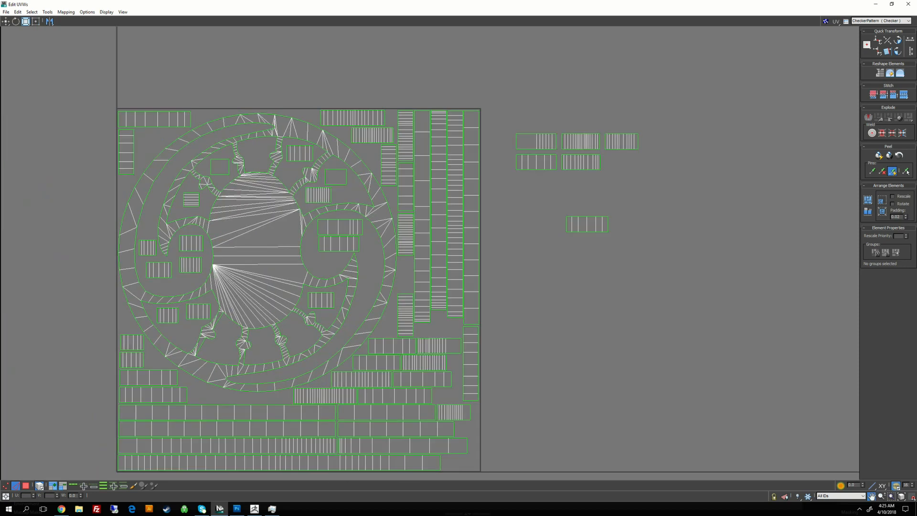
scroll(471, 238, up, 2)
drag(539, 96, 615, 120)
middle_drag(614, 120, 754, 77)
scroll(272, 243, down, 2)
mouse_move(272, 242)
middle_down()
mouse_move(339, 252)
mouse_move(273, 255)
middle_up()
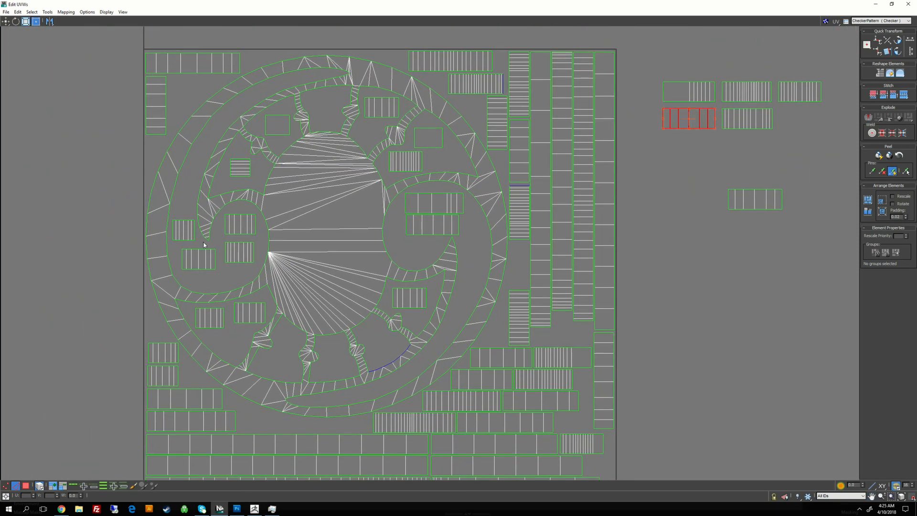
middle_drag(210, 196, 226, 252)
drag(198, 285, 197, 141)
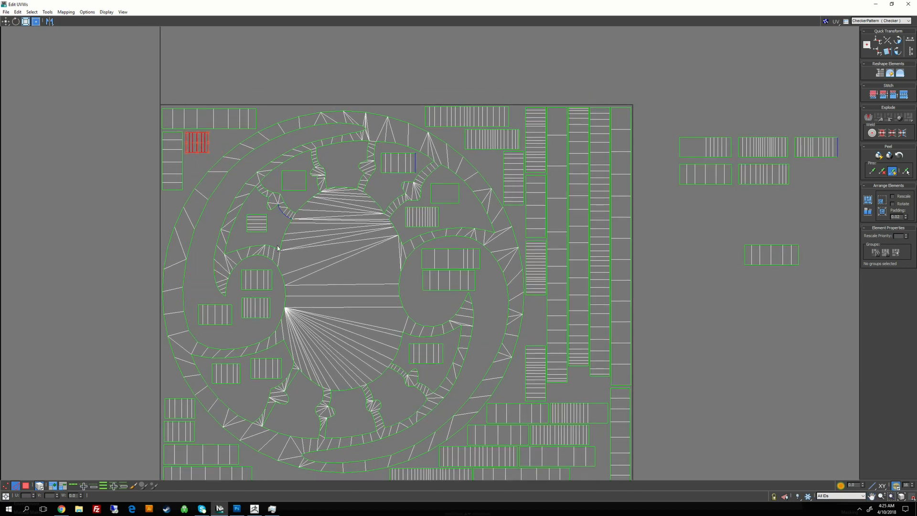
- Move the remaining short strip from the island's left band to the right end of the bottom row
middle_drag(278, 248, 292, 160)
drag(233, 230, 344, 350)
middle_drag(363, 354, 322, 229)
drag(300, 233, 578, 365)
scroll(578, 365, up, 3)
scroll(578, 363, up, 2)
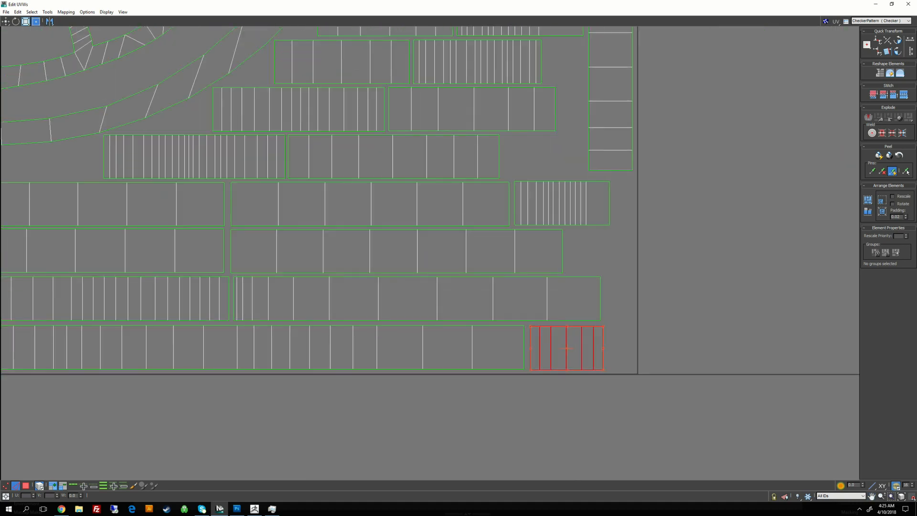
- Move the single strip lying below the outside group into the lower part of the island's left round opening
scroll(674, 293, down, 4)
middle_drag(626, 194, 551, 309)
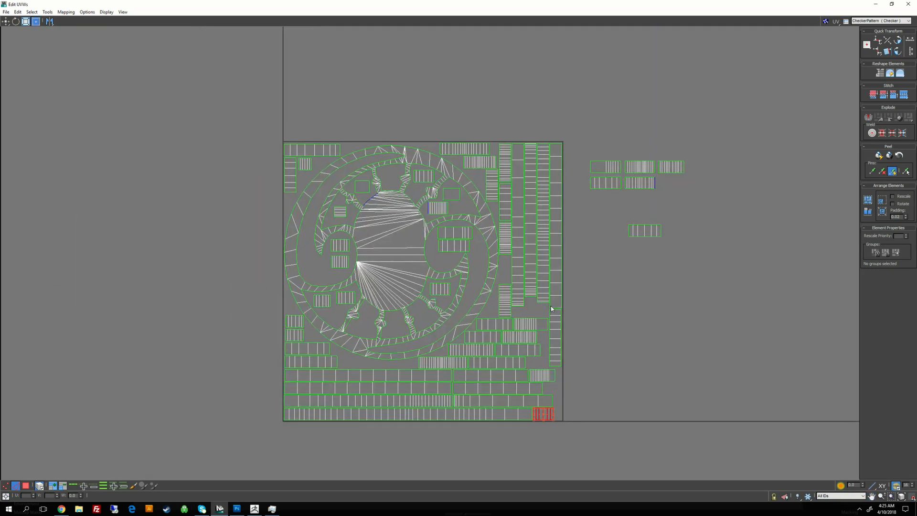
scroll(595, 263, up, 2)
drag(532, 455, 243, 264)
middle_drag(283, 257, 359, 208)
scroll(359, 209, up, 2)
drag(292, 220, 301, 246)
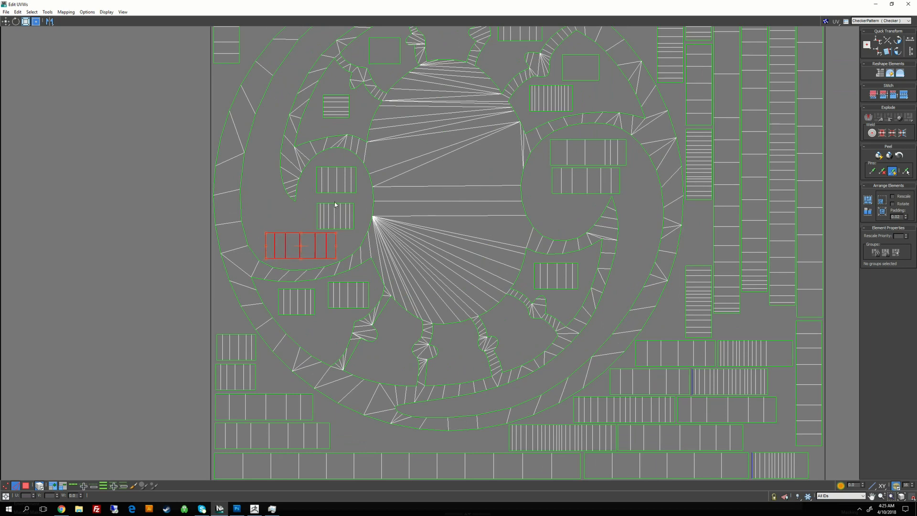
- Move the left round opening's two short stacked strips together outside the UV square, below the outside group
drag(335, 204, 342, 208)
drag(342, 208, 342, 202)
scroll(500, 262, down, 3)
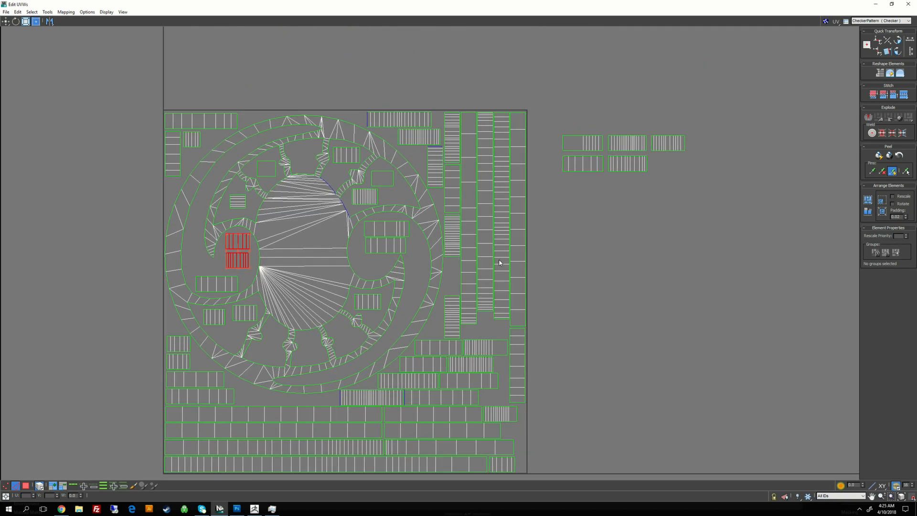
drag(238, 244, 634, 251)
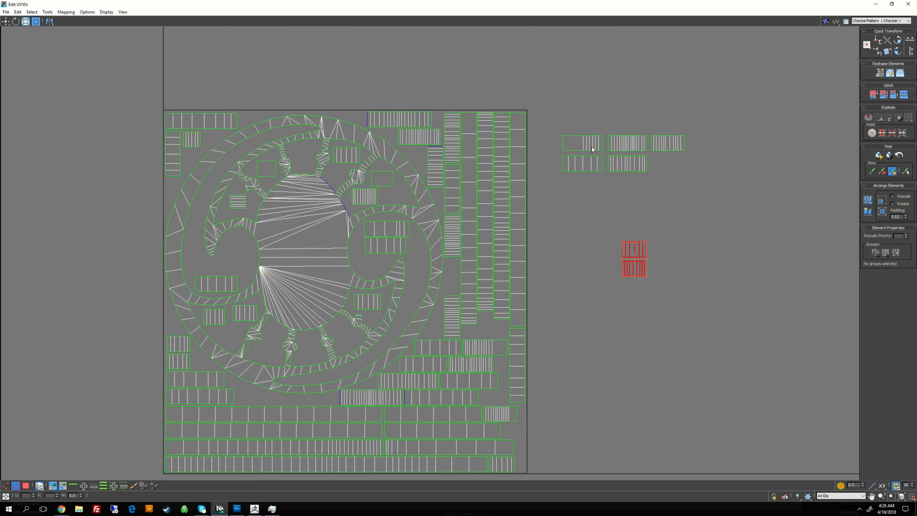
- Move the outside group's top-left strip into the island's left round opening, directly above the strip already there
drag(583, 141, 583, 142)
drag(584, 142, 231, 265)
middle_drag(226, 259, 266, 233)
scroll(752, 98, up, 2)
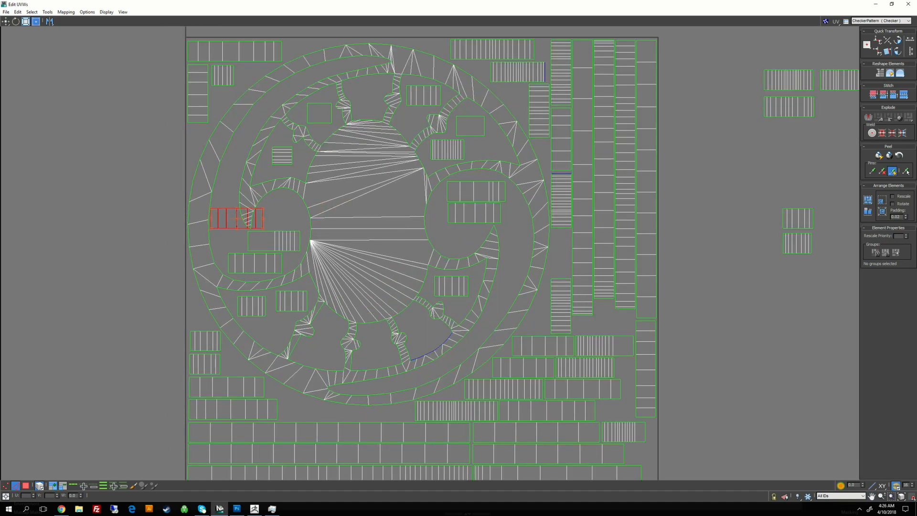
- Rotate the outside group's two second-row strips vertical and fit one in the island's left band and one in its right band
click(900, 41)
drag(236, 218, 225, 221)
drag(800, 117, 801, 118)
drag(772, 114, 507, 214)
click(899, 41)
click(756, 219)
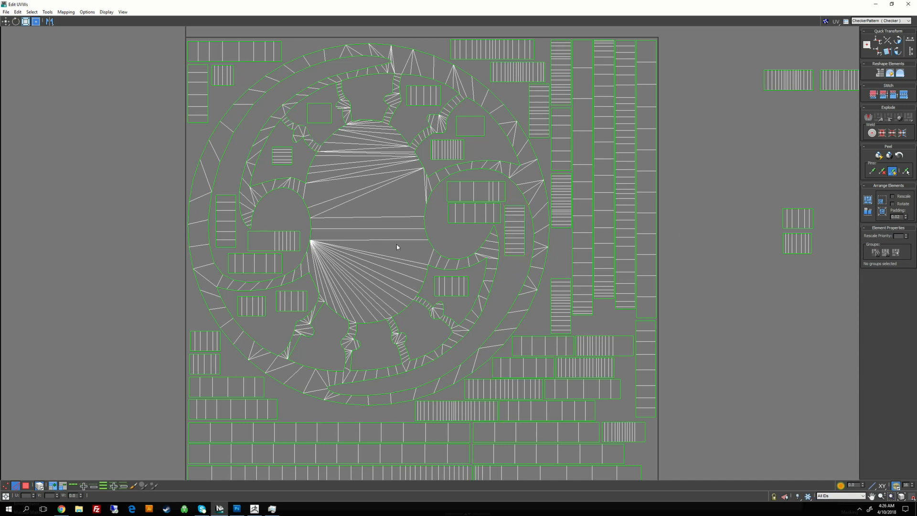
- Move the outside group's dense strip into the island's right round opening, beneath the two stacked strips
middle_drag(632, 295, 493, 327)
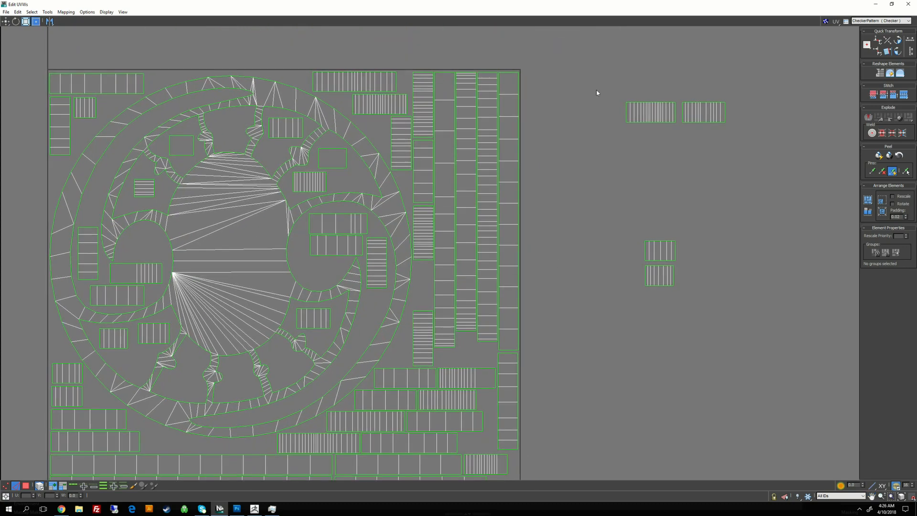
click(650, 112)
drag(650, 112, 306, 265)
middle_drag(306, 265, 470, 221)
- Rotate the left round opening's two horizontal strips vertical and stand them side by side
click(306, 226)
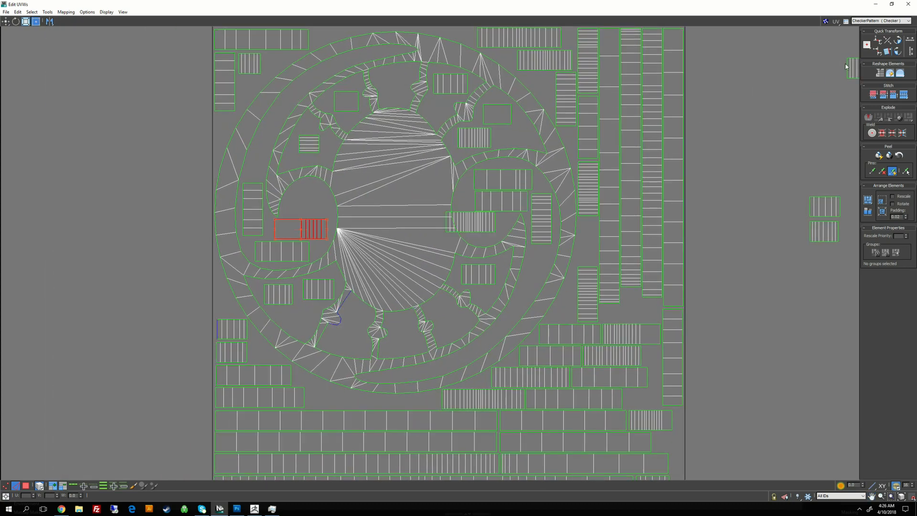
click(897, 42)
drag(303, 213, 318, 200)
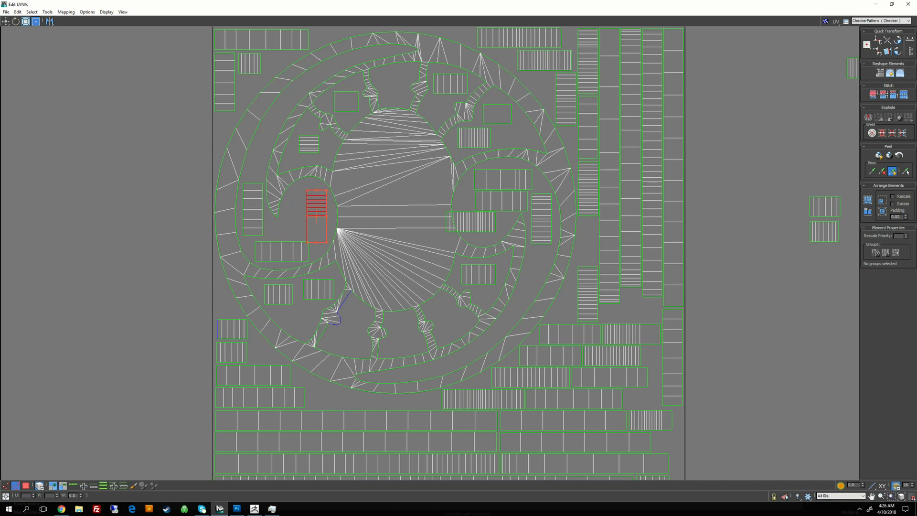
click(282, 251)
click(897, 42)
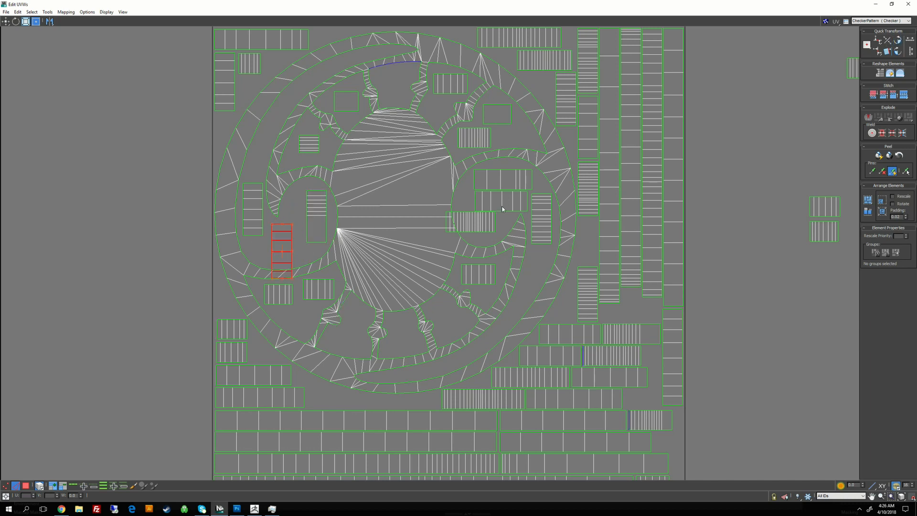
drag(281, 236, 293, 204)
- Adjust the left opening's two vertical strips so they stand close together with their upper ends aligned
scroll(304, 217, up, 3)
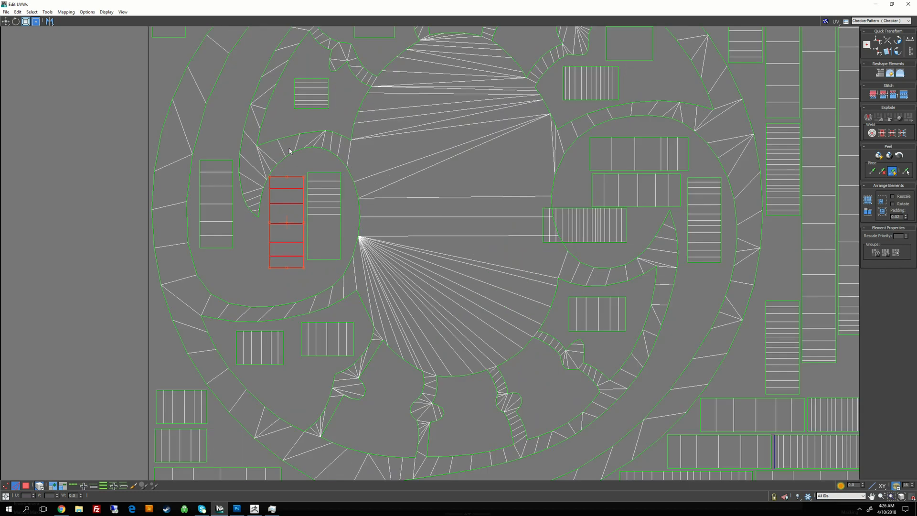
ctrl+drag(289, 149, 333, 193)
drag(329, 197, 335, 193)
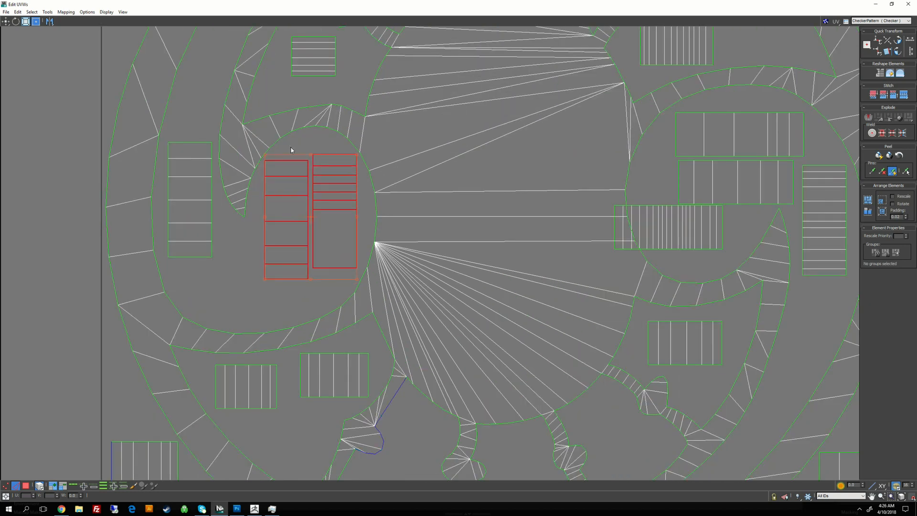
drag(294, 154, 304, 174)
drag(302, 178, 331, 175)
click(236, 246)
- Move the dense strip from the right opening to beneath the left opening's vertical pair, and nudge that pair slightly up and right
scroll(479, 229, down, 5)
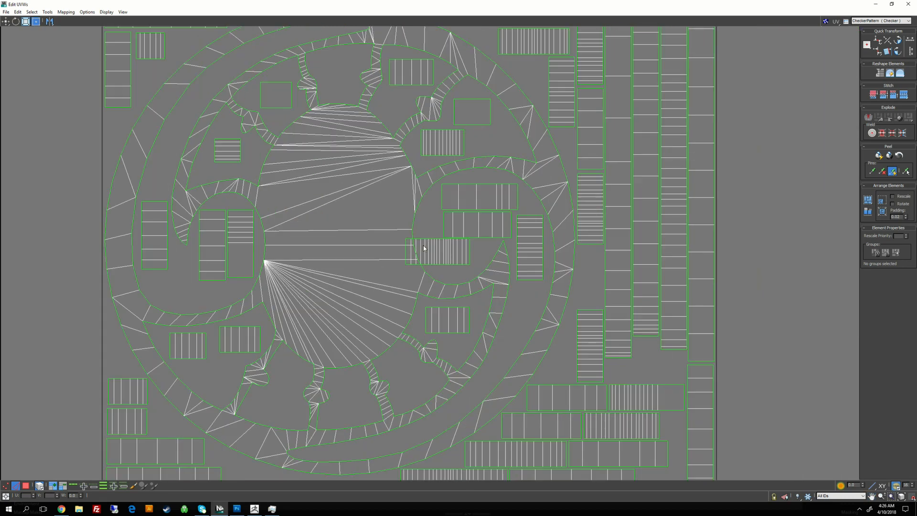
click(444, 253)
drag(444, 253, 227, 277)
scroll(226, 281, up, 6)
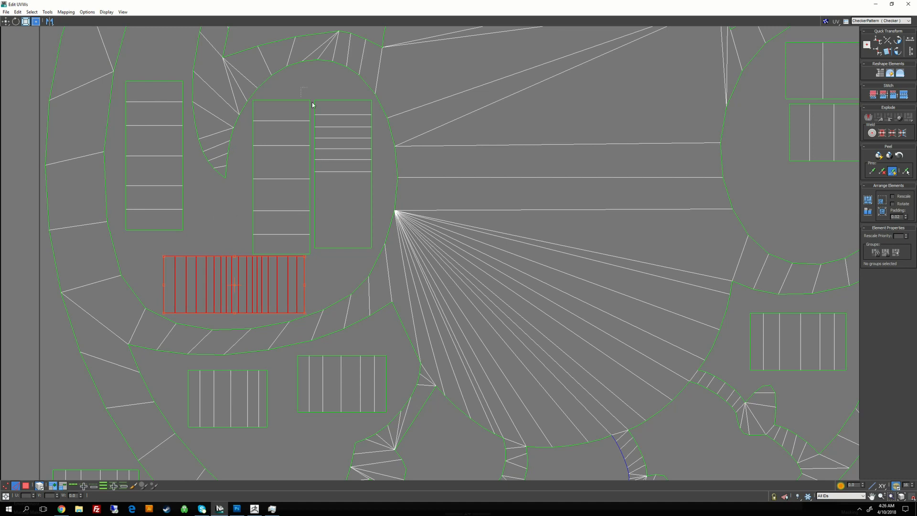
drag(312, 103, 320, 111)
drag(216, 263, 216, 264)
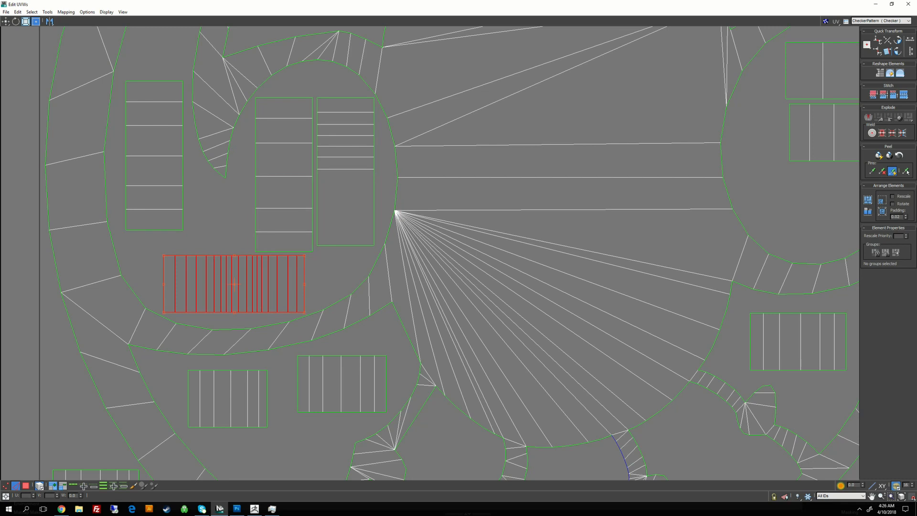
click(326, 201)
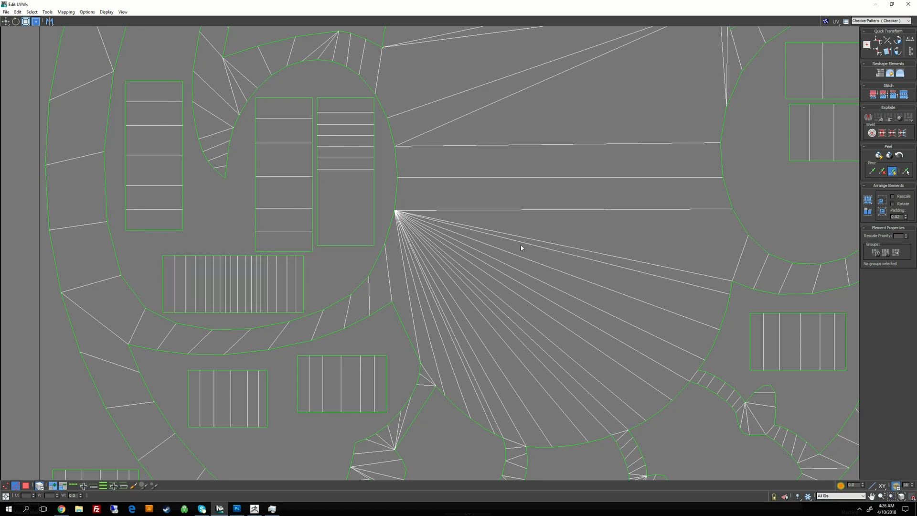
- Nudge the right round opening's two stacked horizontal strips slightly upward, keeping a narrow gap between them
scroll(520, 247, down, 5)
middle_drag(538, 231, 403, 265)
middle_drag(578, 244, 545, 260)
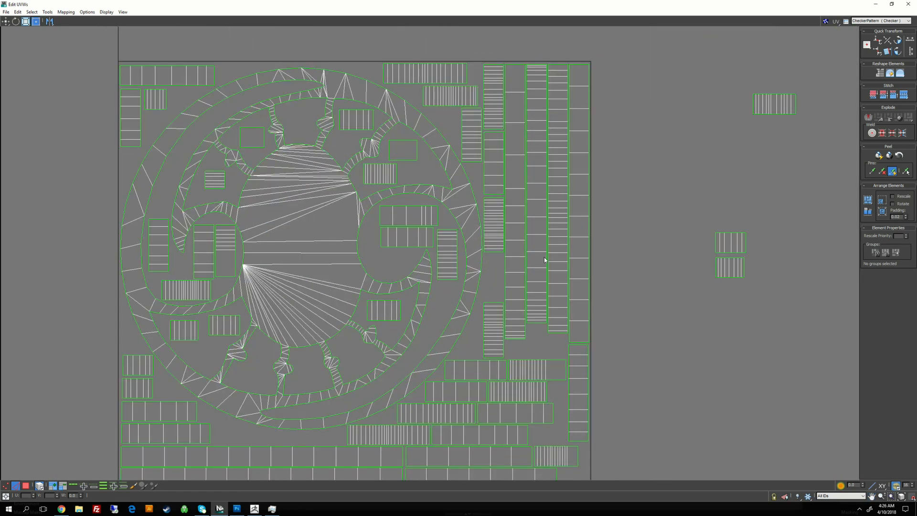
scroll(544, 260, up, 3)
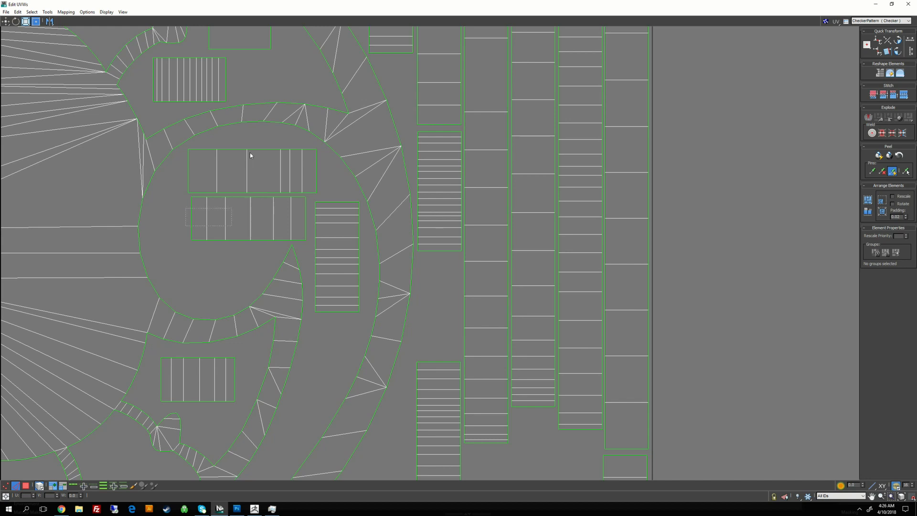
drag(250, 155, 258, 188)
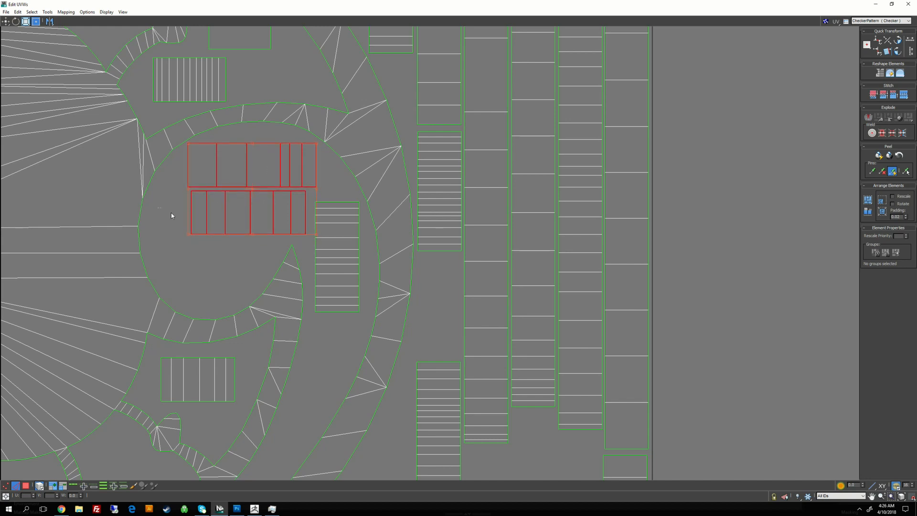
click(222, 220)
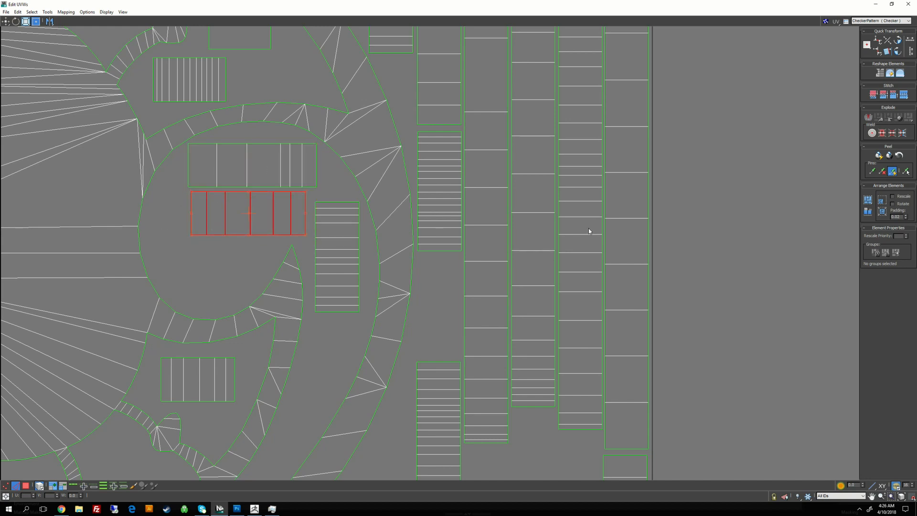
- Move the last strip of the outside group's top row into the right round opening, close beneath the two stacked strips
scroll(594, 236, down, 5)
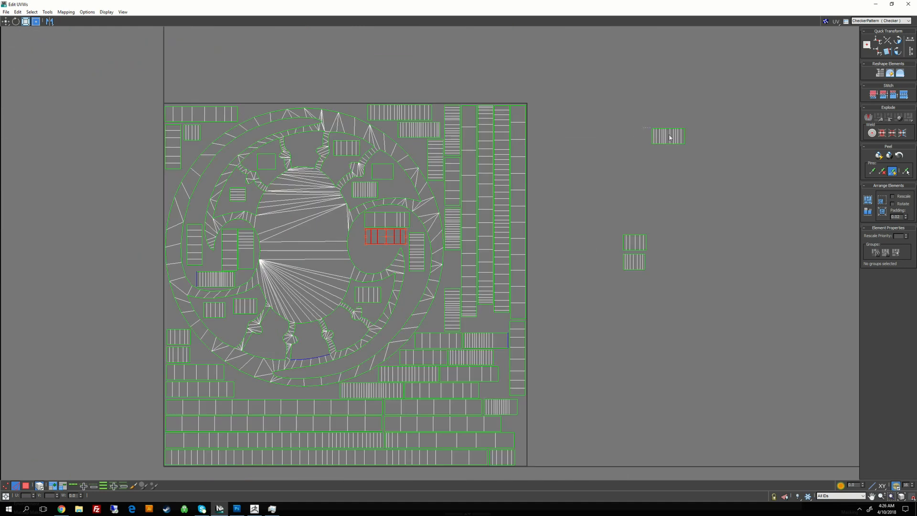
drag(669, 137, 374, 259)
scroll(373, 259, up, 3)
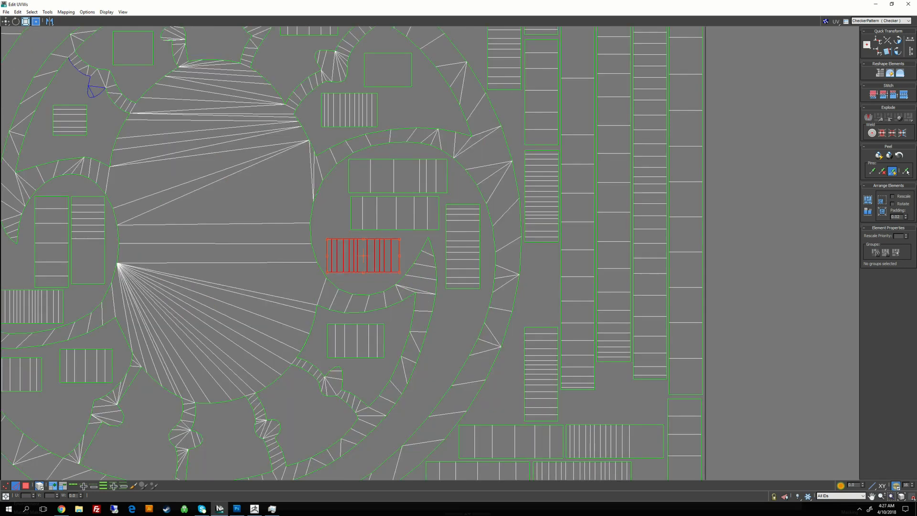
scroll(380, 270, up, 2)
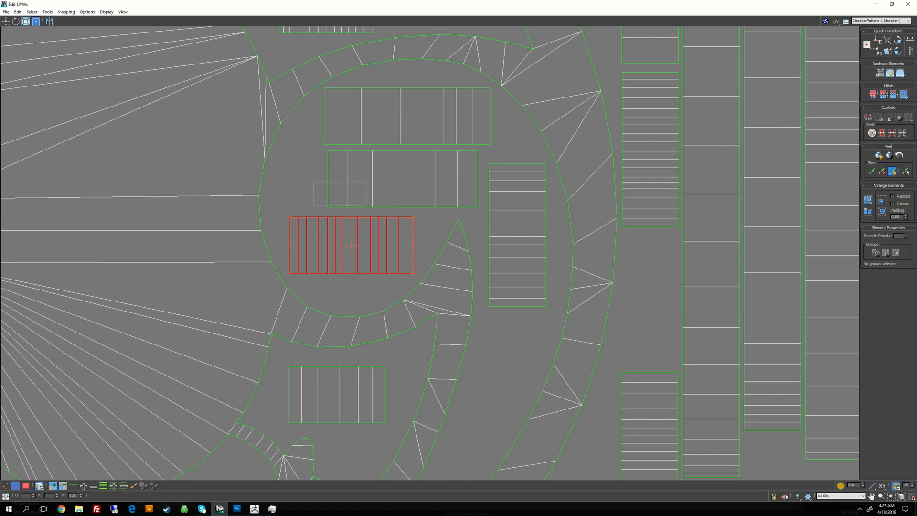
drag(366, 205, 367, 206)
drag(337, 234, 337, 234)
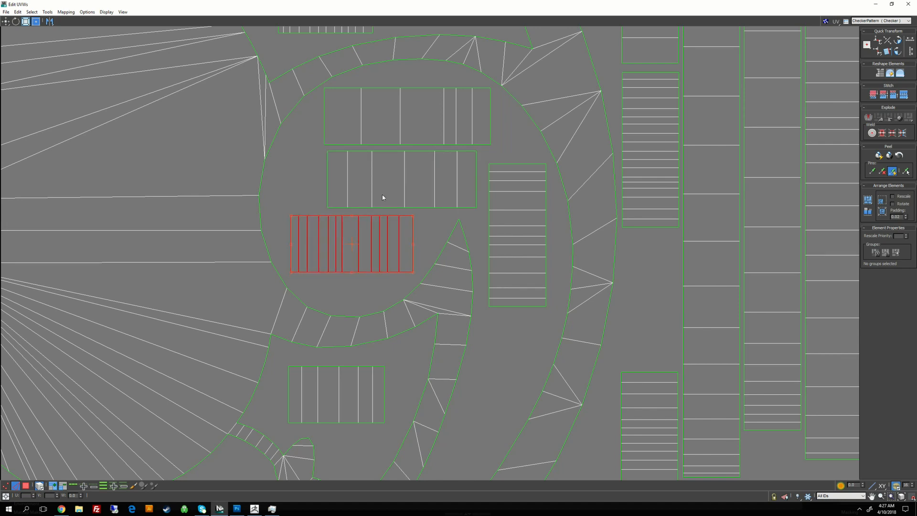
click(424, 211)
- Move the upper outside short strip beside the dense strip in the island's upper-right pocket, and nudge the plain rectangle above them
scroll(424, 211, down, 3)
scroll(576, 223, down, 2)
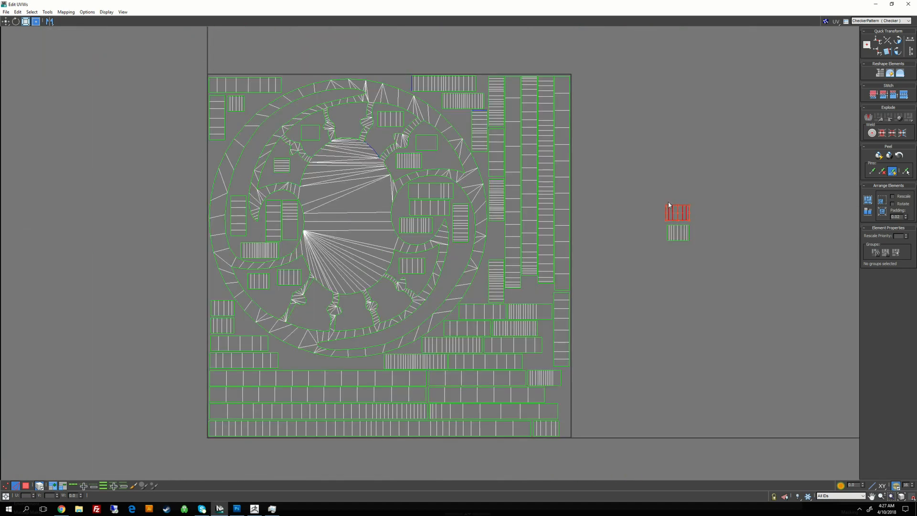
drag(669, 202, 369, 119)
scroll(431, 153, up, 6)
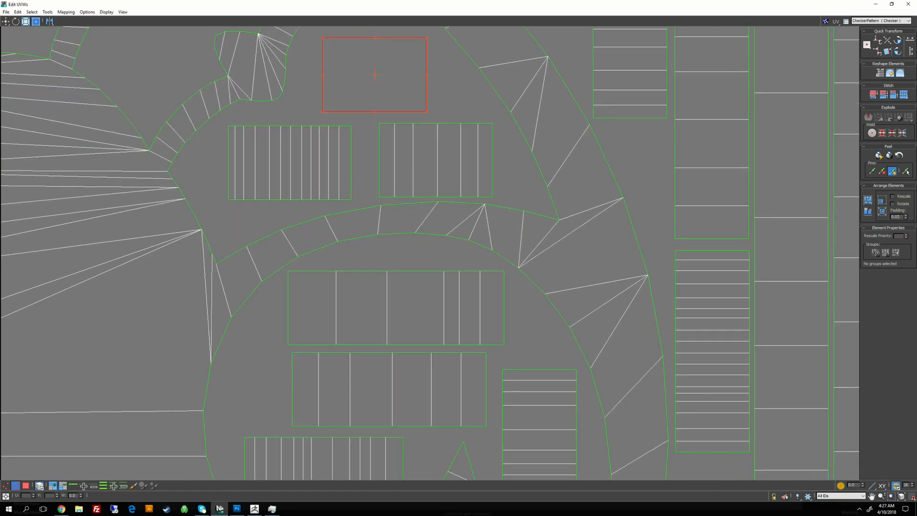
middle_drag(375, 49, 361, 100)
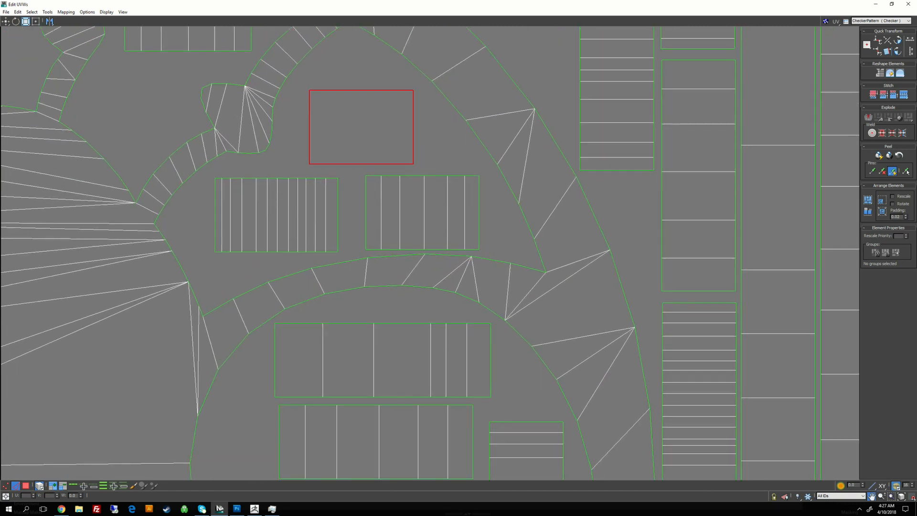
scroll(362, 99, down, 3)
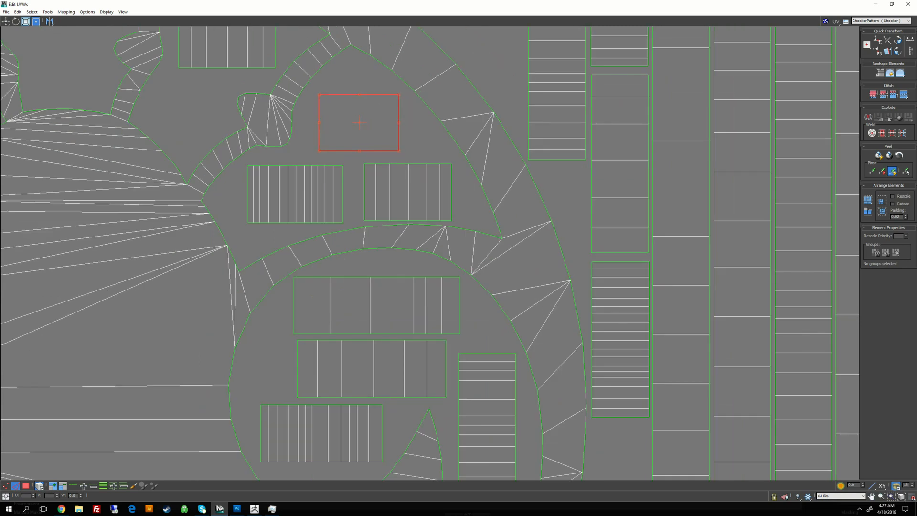
scroll(505, 200, down, 3)
mouse_move(383, 153)
mouse_down()
mouse_move(416, 168)
mouse_move(384, 152)
mouse_up()
click(423, 153)
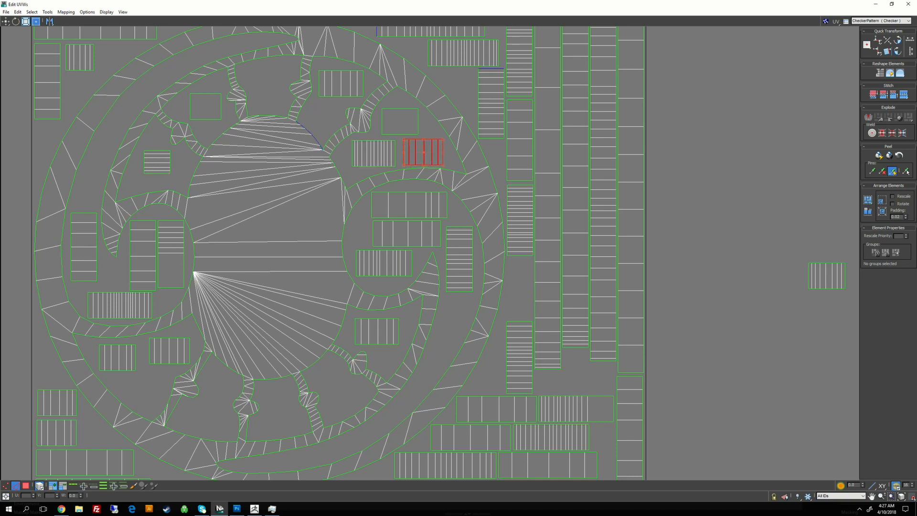
- Move the last outside short strip into the island's top pocket
drag(817, 272, 260, 77)
middle_drag(267, 78, 339, 152)
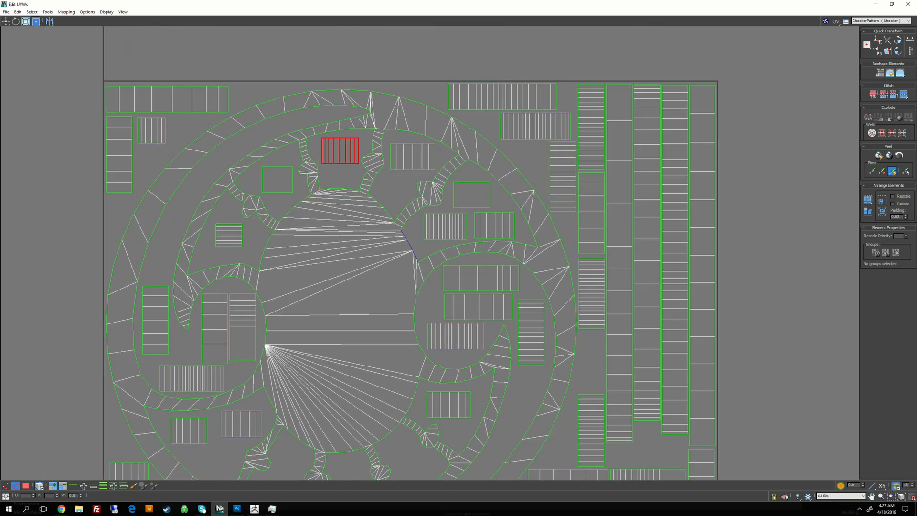
- Move the lowest vertical strip in the column directly beside the circular island slightly upward, narrowing the gap to the strip above
click(604, 299)
scroll(603, 300, down, 2)
middle_drag(604, 300, 512, 148)
scroll(534, 183, down, 1)
middle_drag(534, 183, 520, 220)
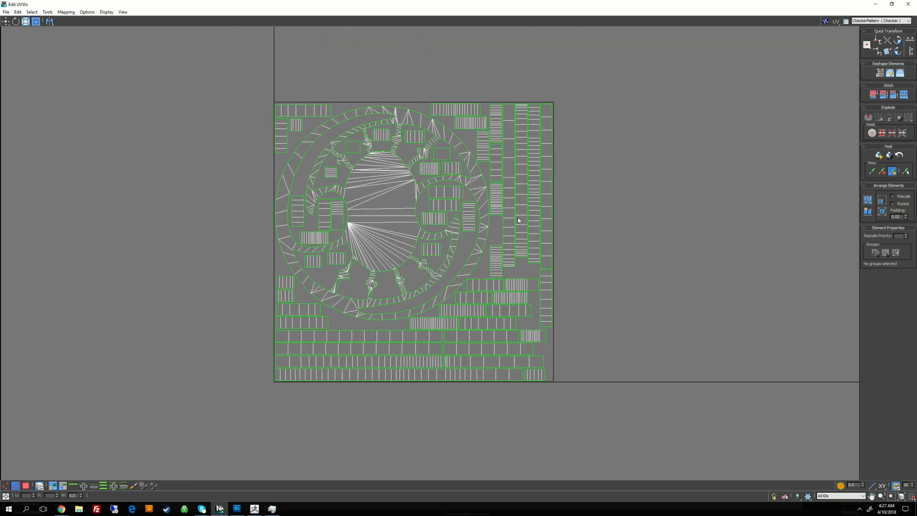
scroll(519, 220, up, 2)
drag(490, 274, 489, 257)
click(643, 246)
scroll(644, 246, down, 3)
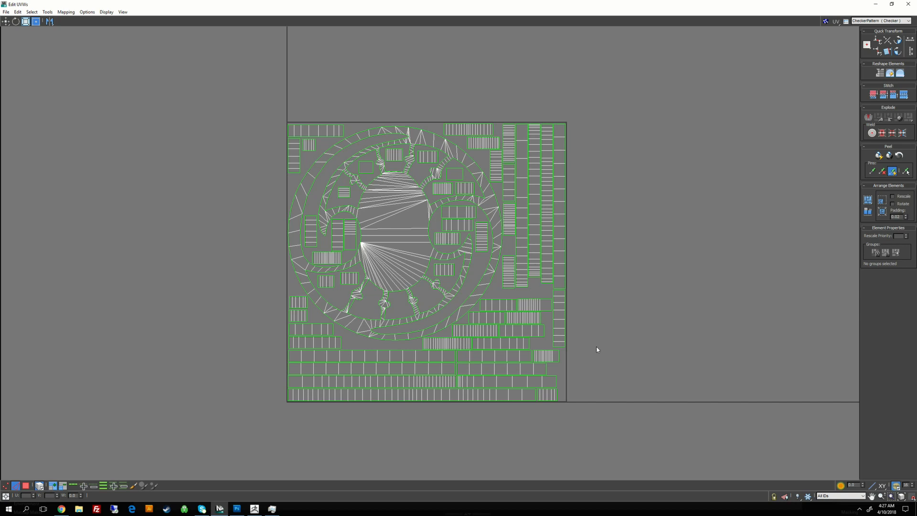
- Nudge the short dense strip at the end of the fourth horizontal row from the bottom slightly to the right
scroll(591, 348, up, 3)
drag(496, 372, 499, 372)
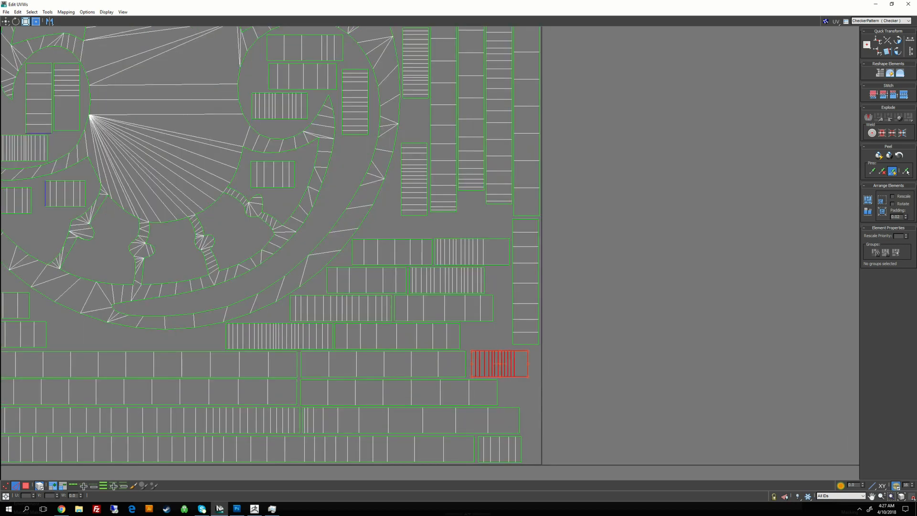
click(590, 327)
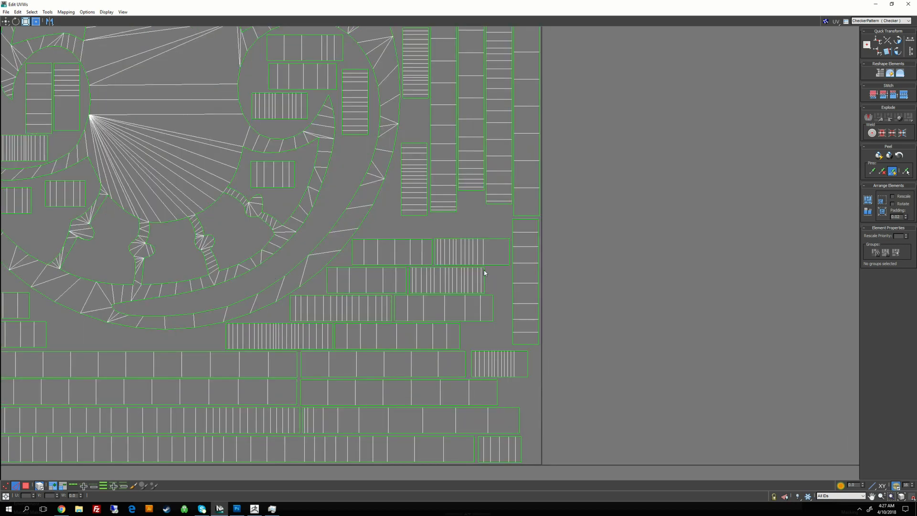
scroll(485, 272, down, 5)
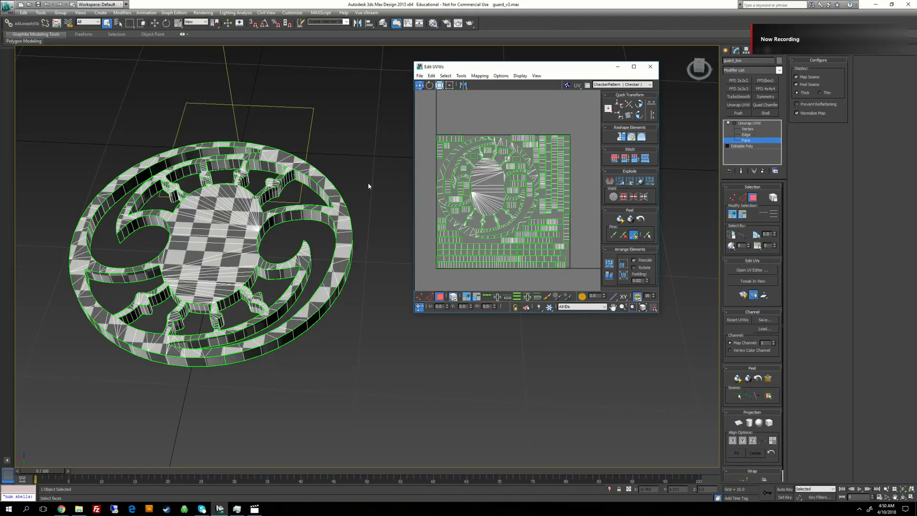
- Check the checker pattern on the guard model, and offset one of the overlapping circular islands by 1 in V, above the UV square
alt+middle_drag(368, 183, 366, 226)
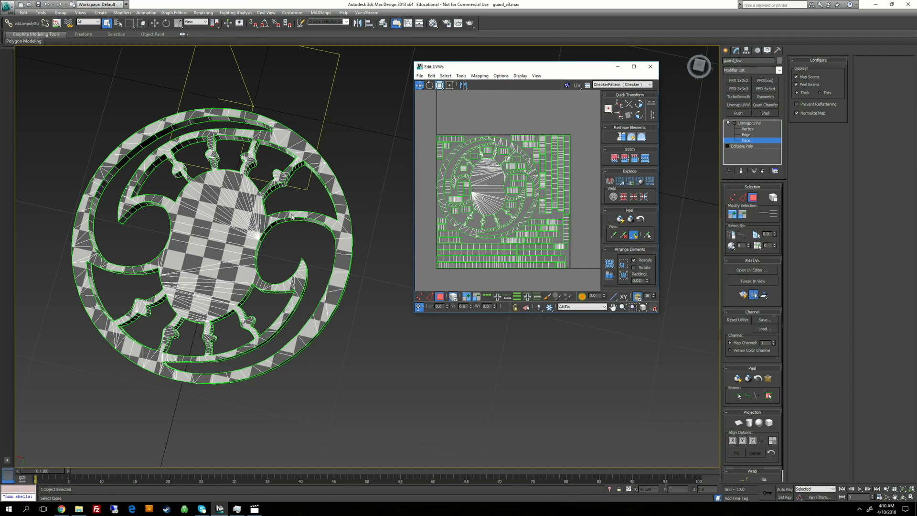
alt+middle_drag(286, 277, 284, 239)
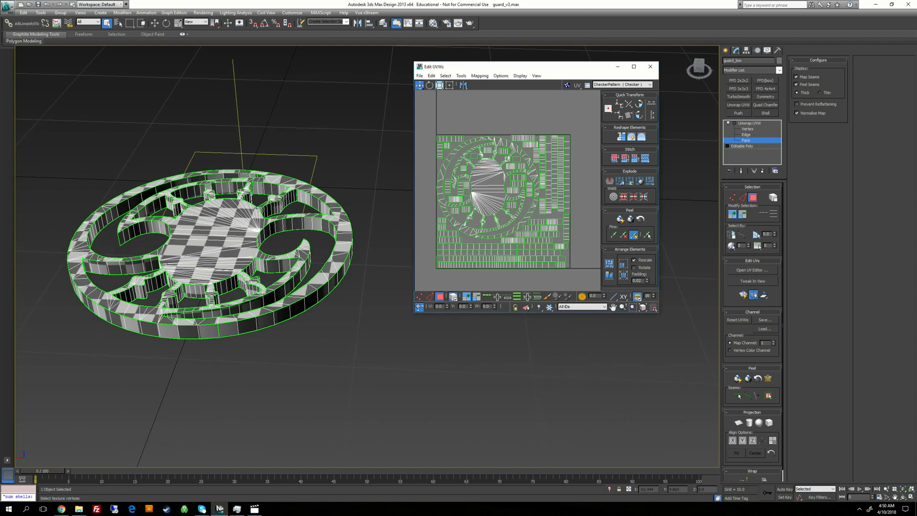
mouse_move(377, 203)
alt+middle_down()
mouse_move(382, 235)
mouse_move(385, 215)
alt+middle_up()
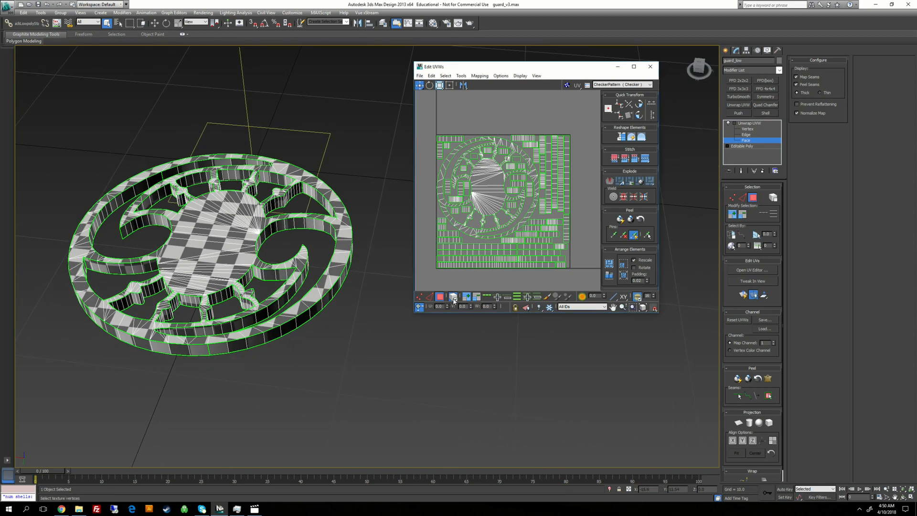
click(474, 178)
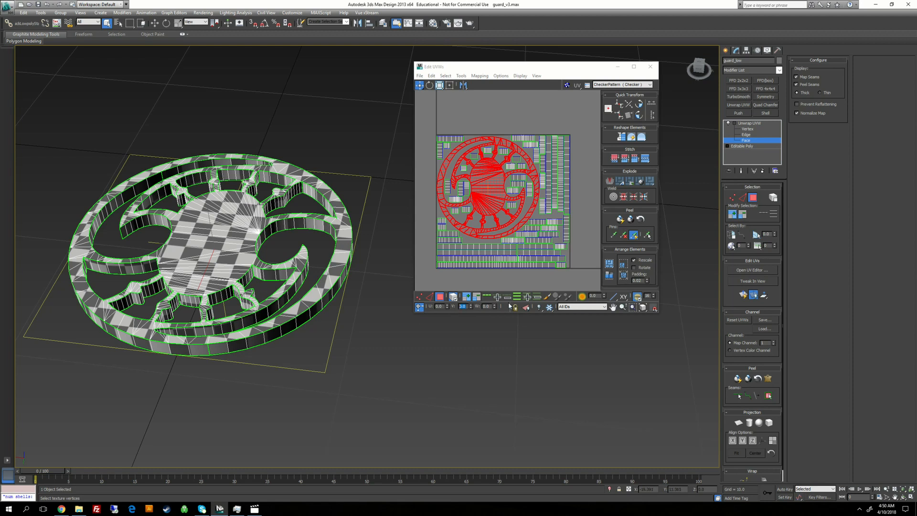
text(1)
key(Return)
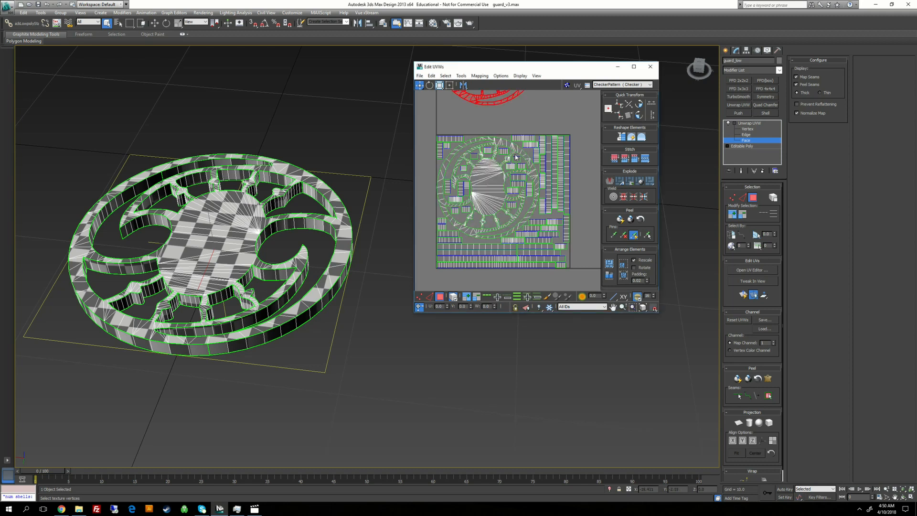
scroll(506, 193, down, 4)
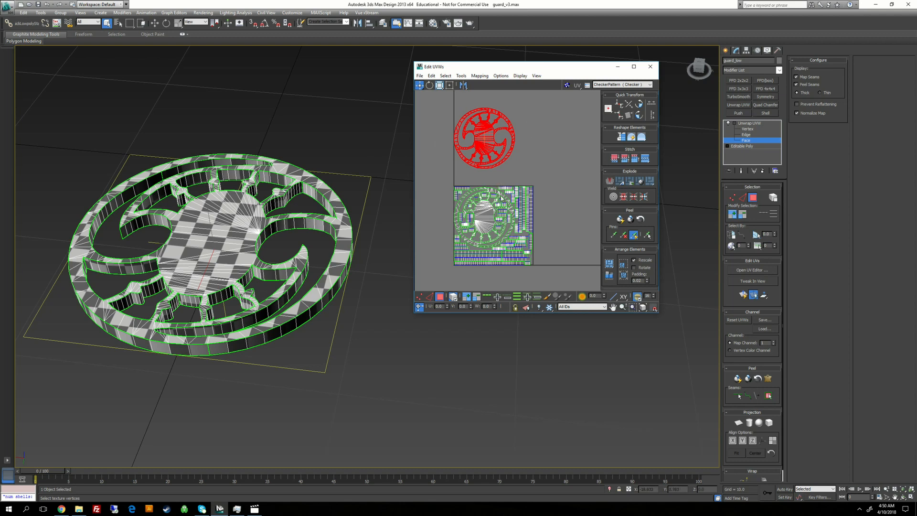
scroll(476, 207, up, 2)
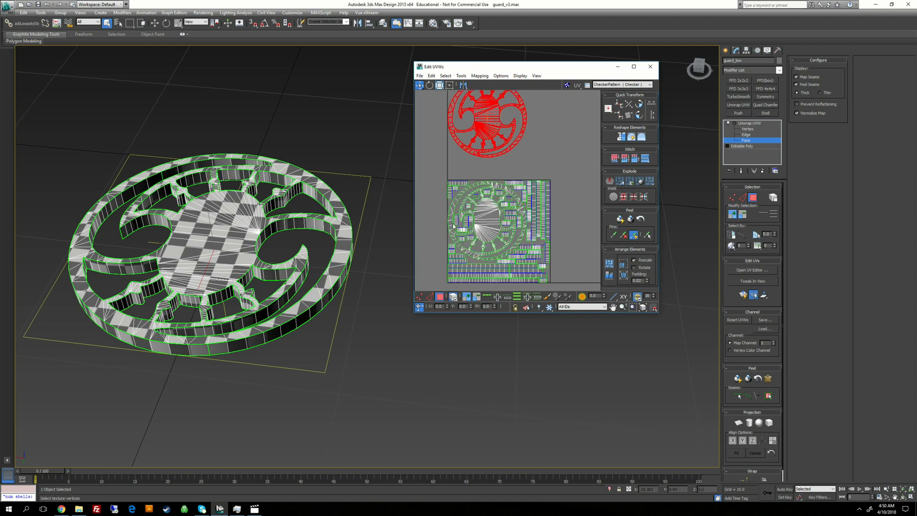
mouse_move(453, 227)
middle_down()
mouse_move(445, 192)
mouse_move(443, 219)
middle_up()
click(520, 149)
scroll(548, 182, down, 3)
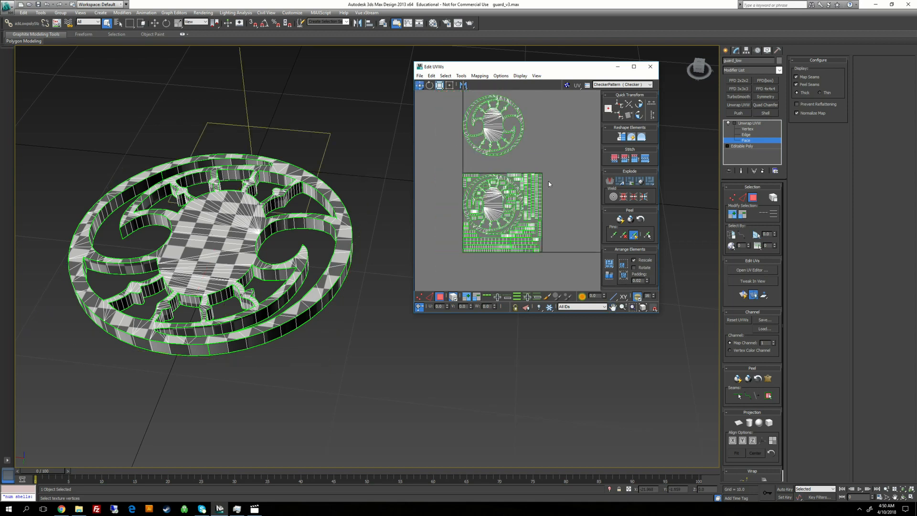
scroll(520, 183, down, 2)
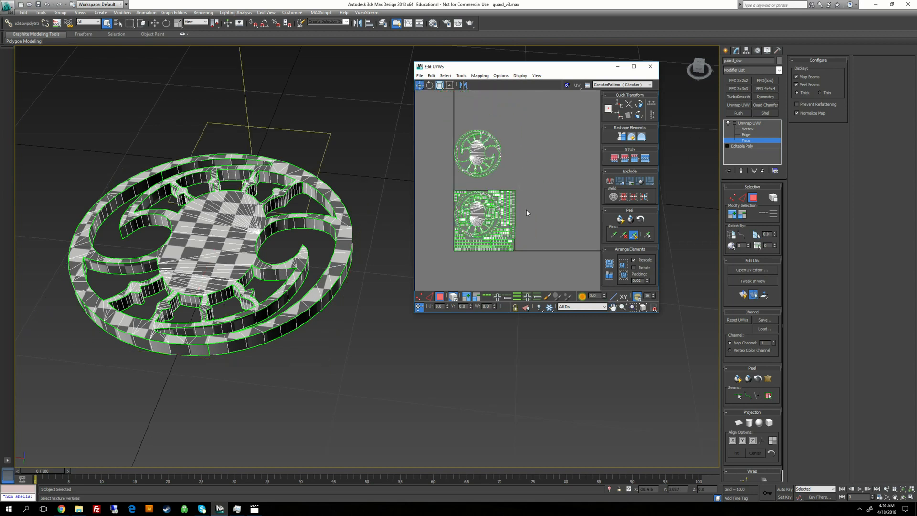
- Open the TexTools toolbox and generate the guard model's smoothing groups from its UV shells
click(57, 23)
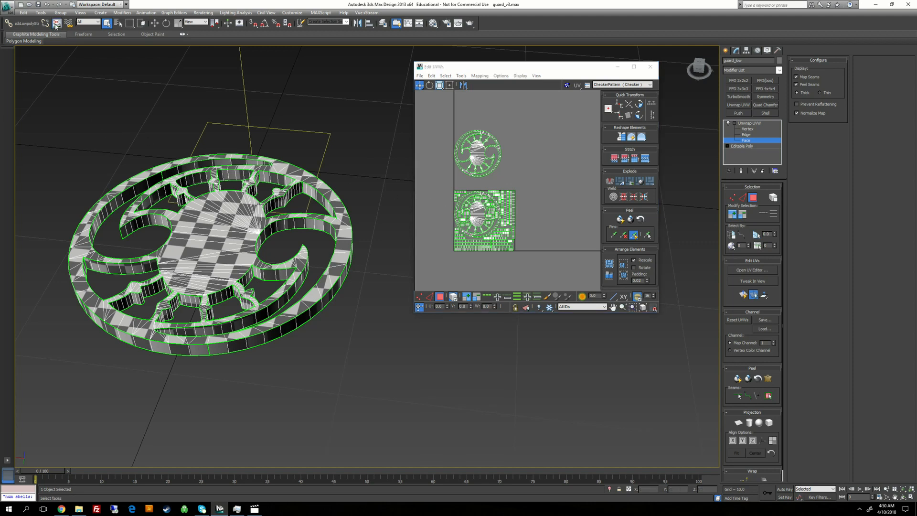
drag(15, 40, 33, 64)
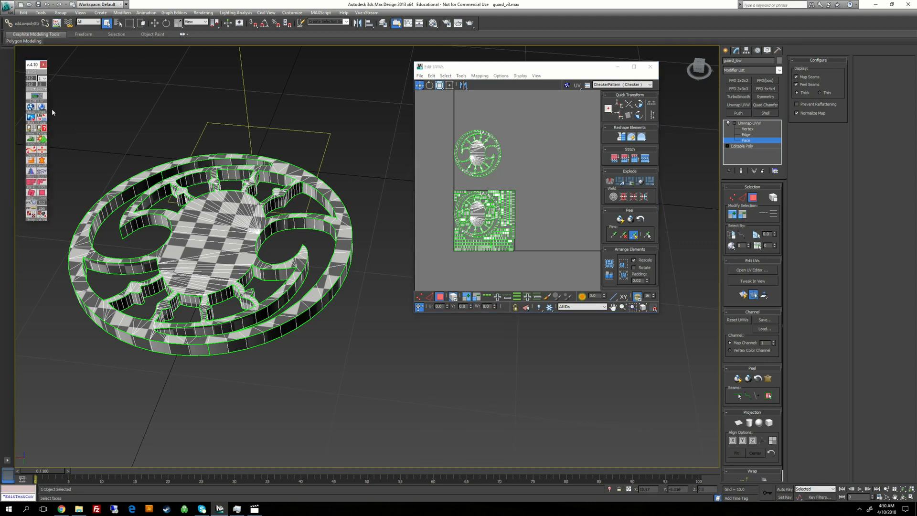
click(44, 90)
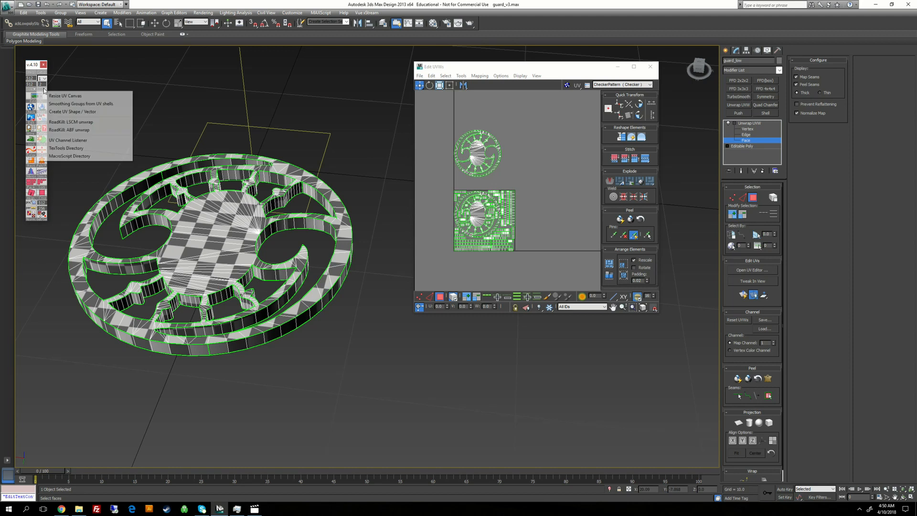
click(95, 104)
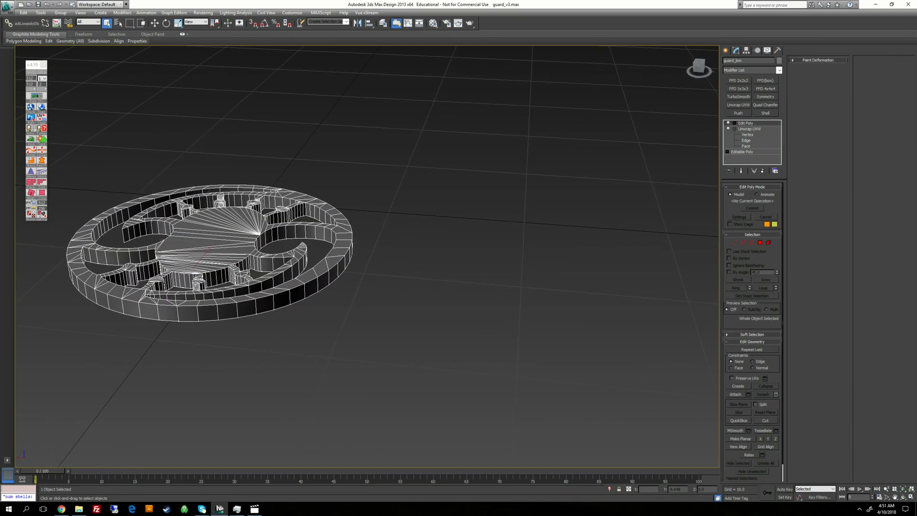
alt+middle_drag(339, 182, 350, 234)
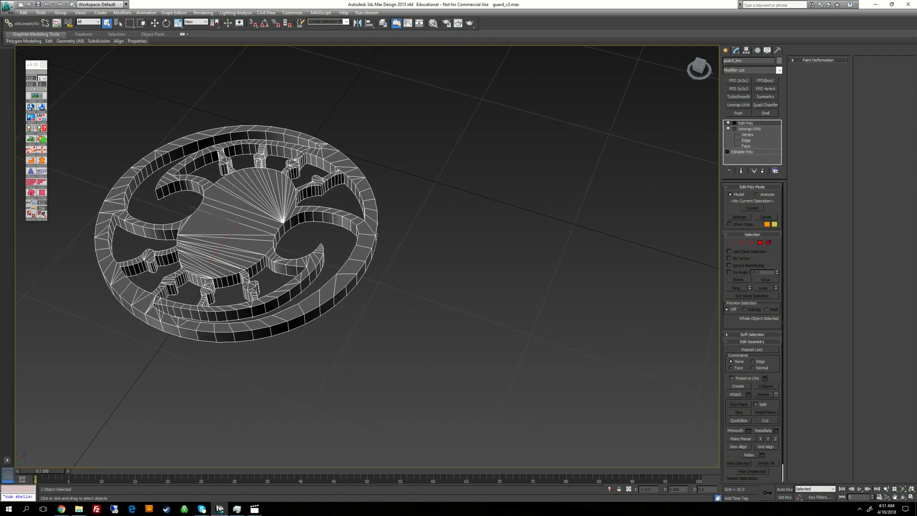